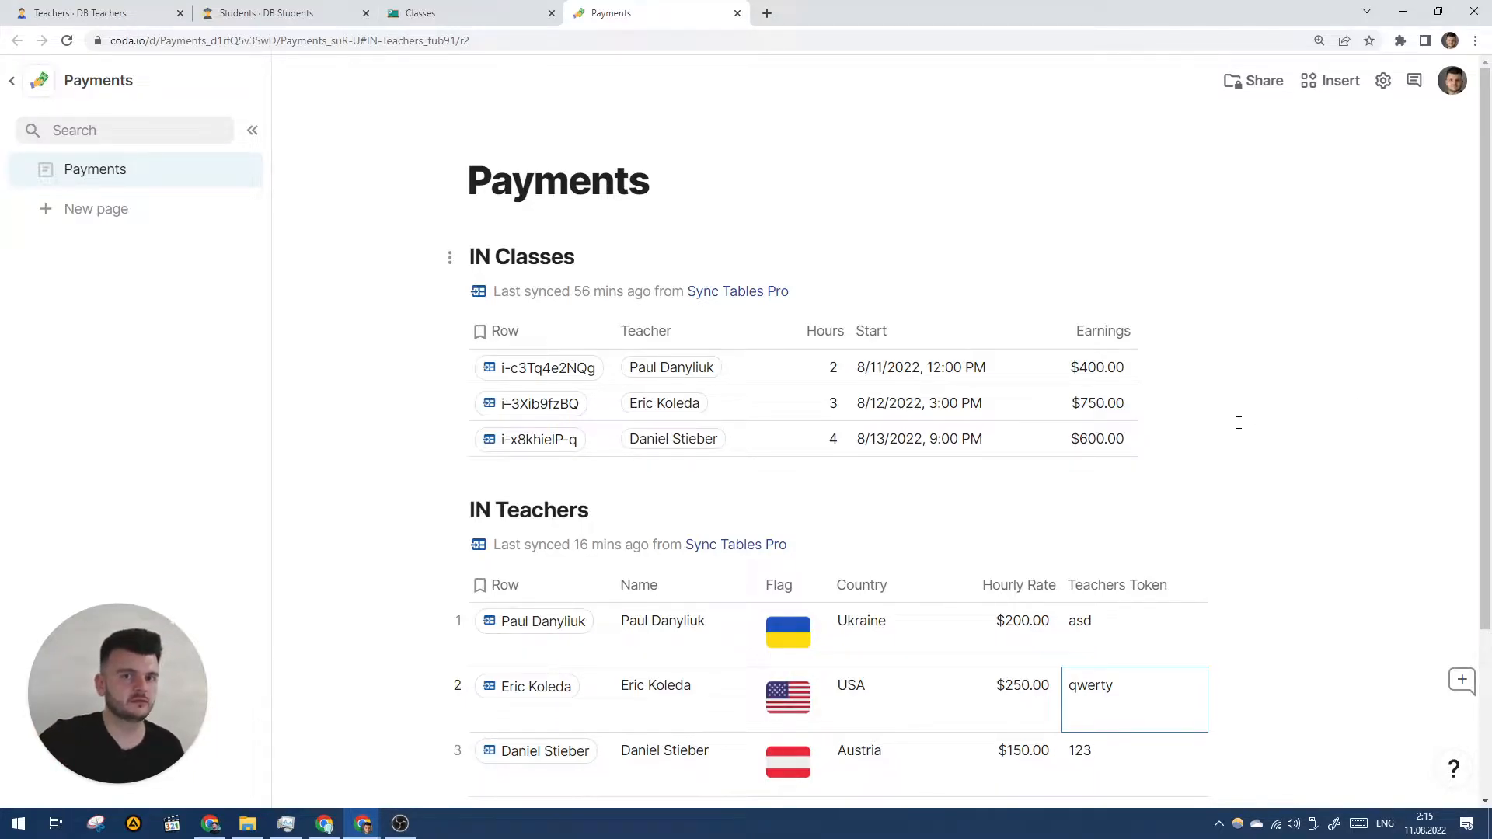
- Look through the Teachers, Students and Classes docs, then return to Payments' IN Teachers table
click(54, 13)
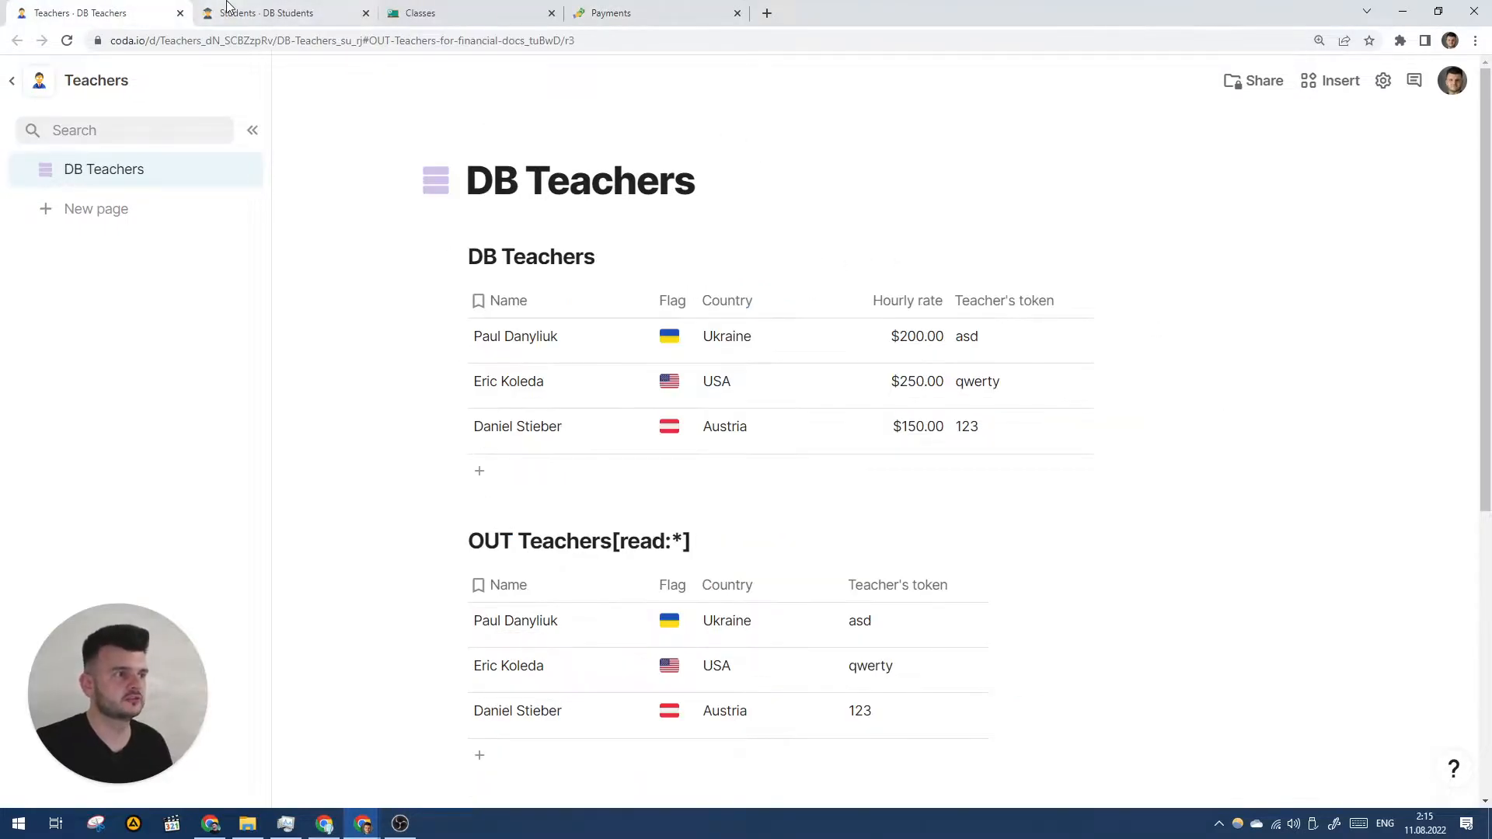
click(241, 17)
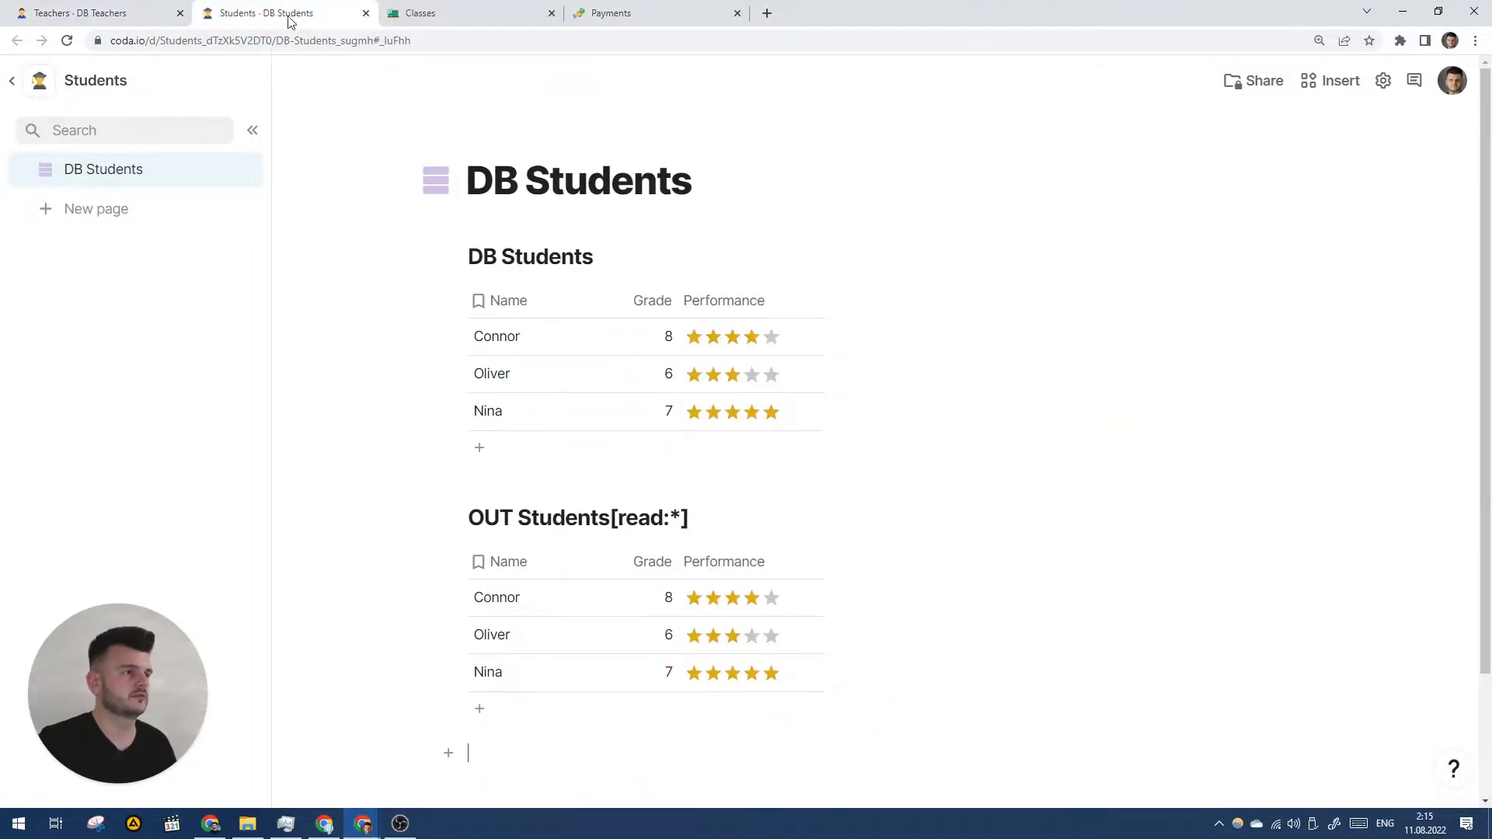
click(464, 9)
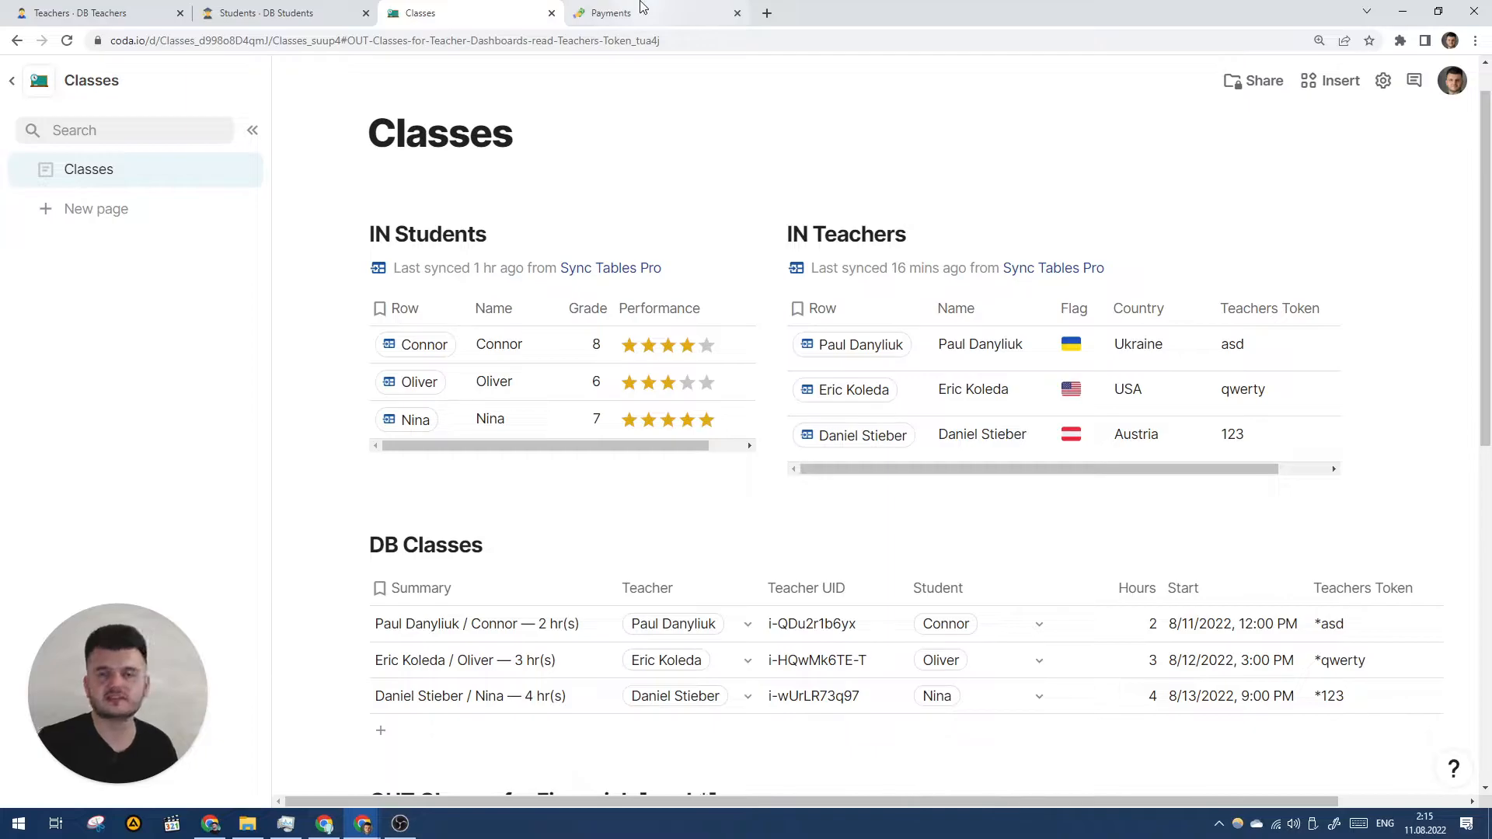
click(642, 9)
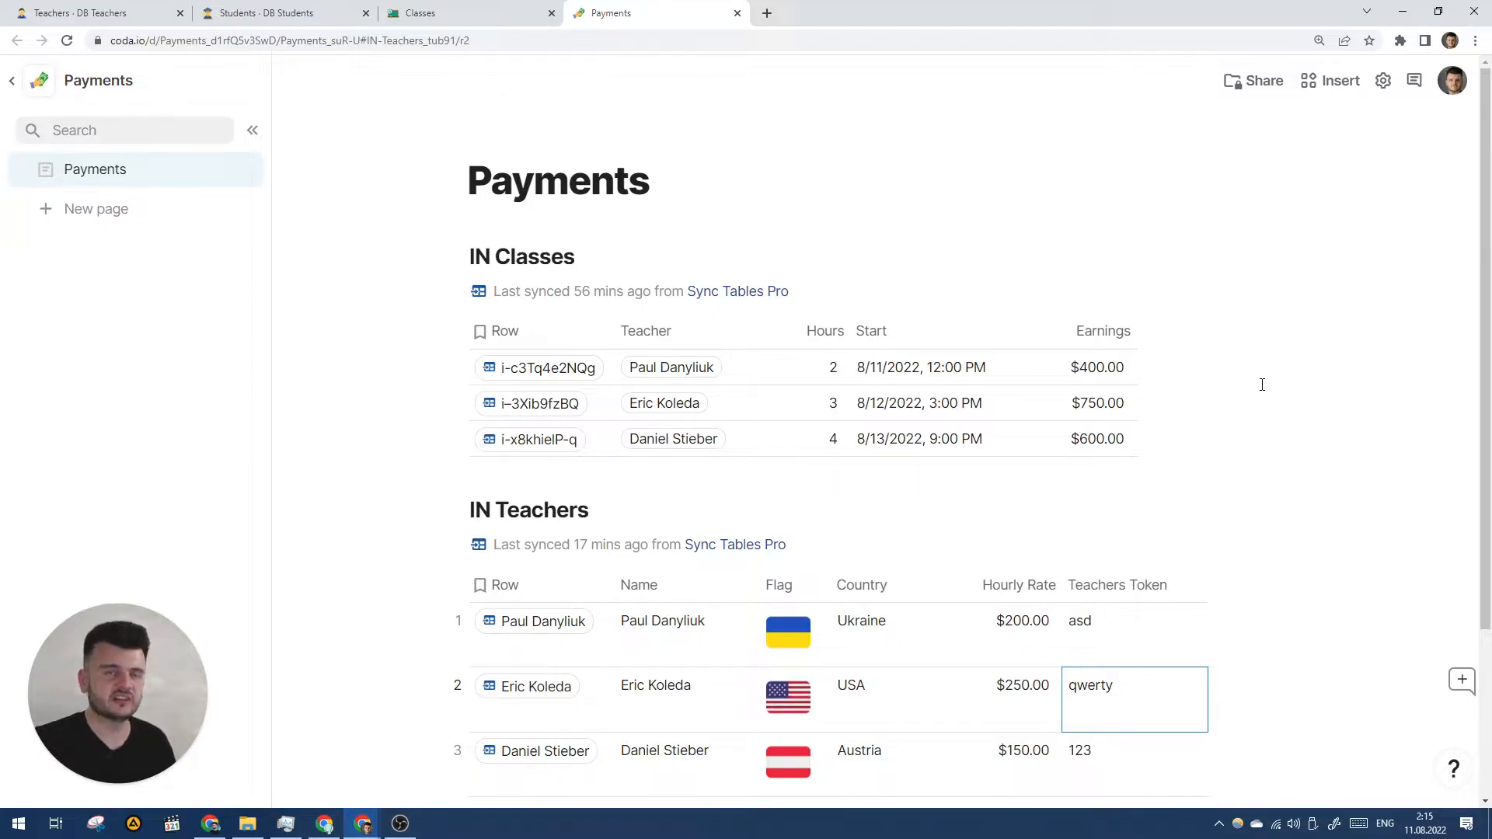
scroll(1263, 392, down, 2)
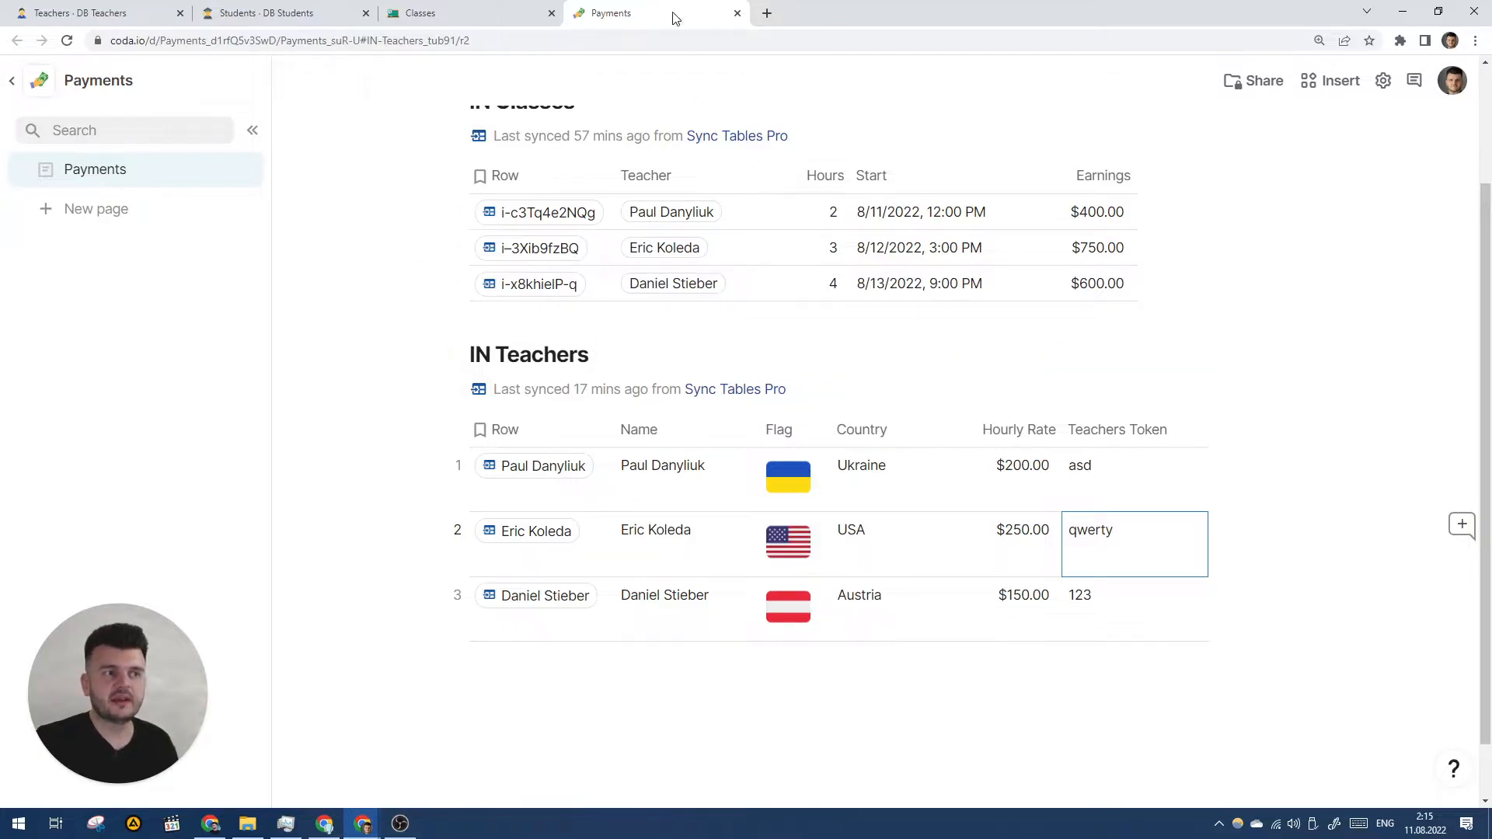
scroll(653, 417, down, 1)
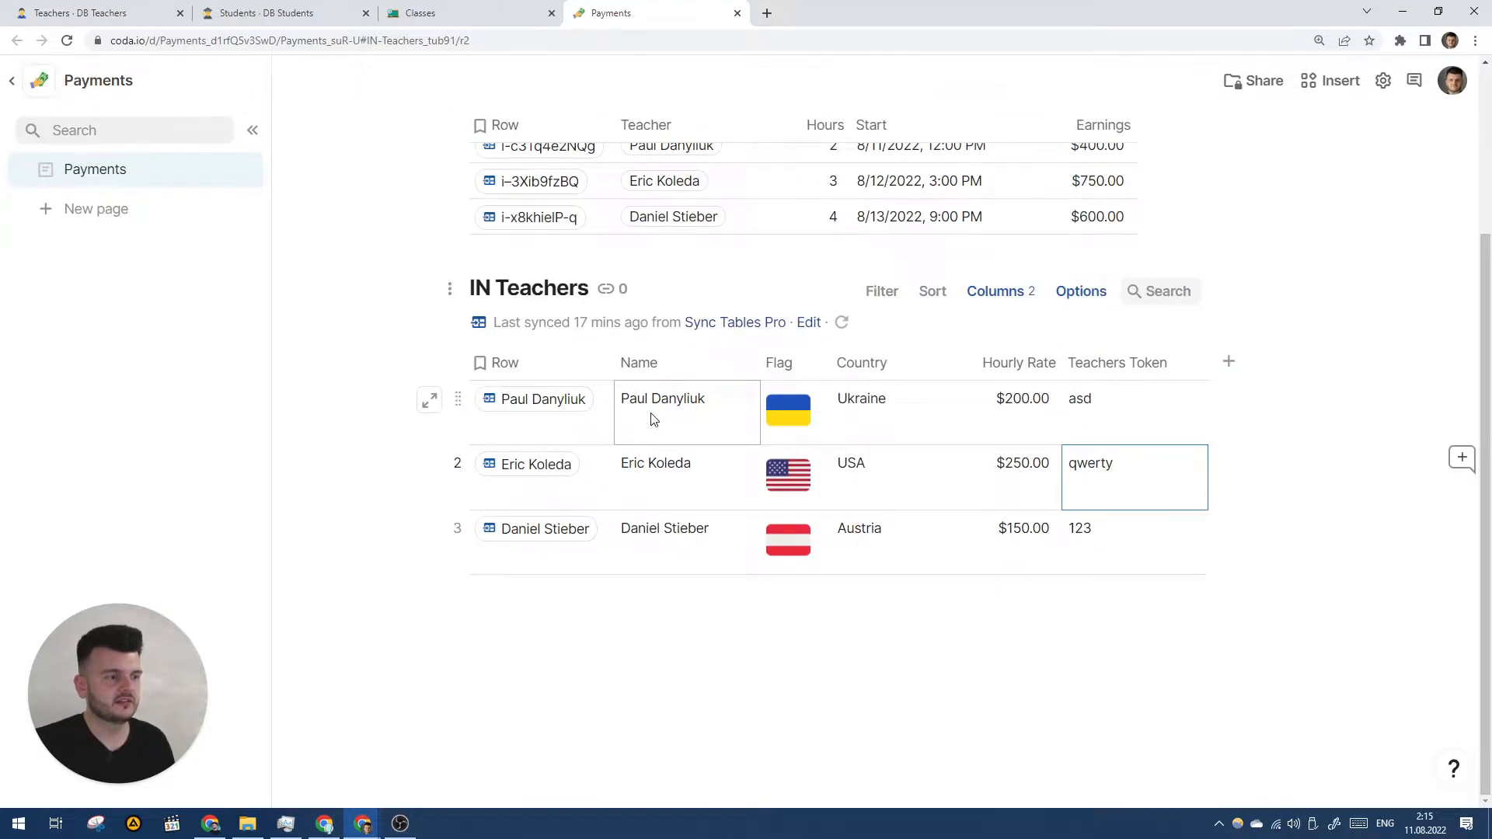
- Add a currency column named Paid out amount to IN Teachers
click(1228, 368)
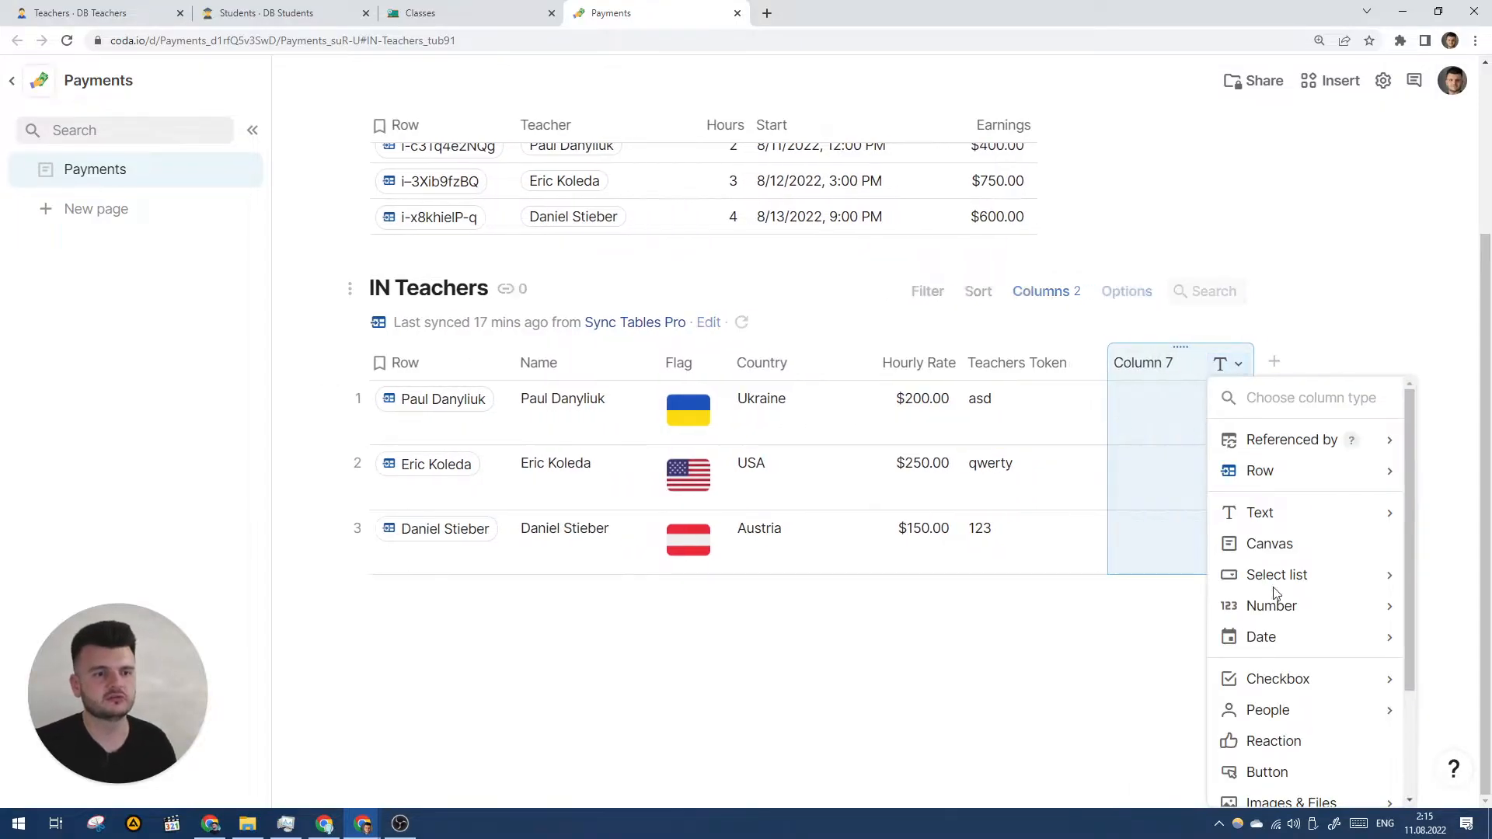
mouse_move(1279, 606)
click(1143, 669)
text(Paid out )
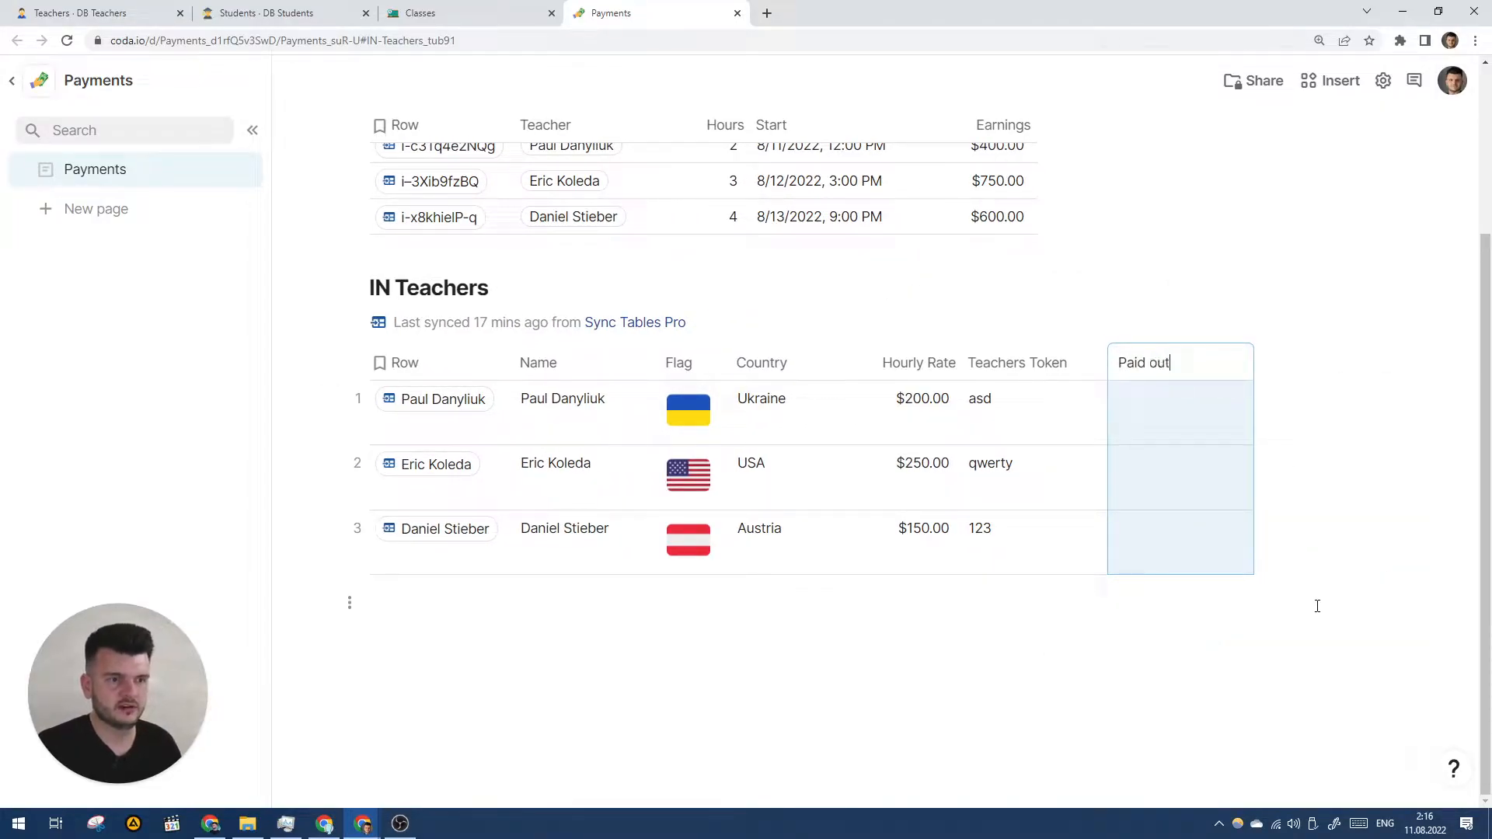
text(amount)
key(Return)
- Enter paid out amounts of $400, $700 and $500 for the three teachers
click(1195, 475)
key(Up)
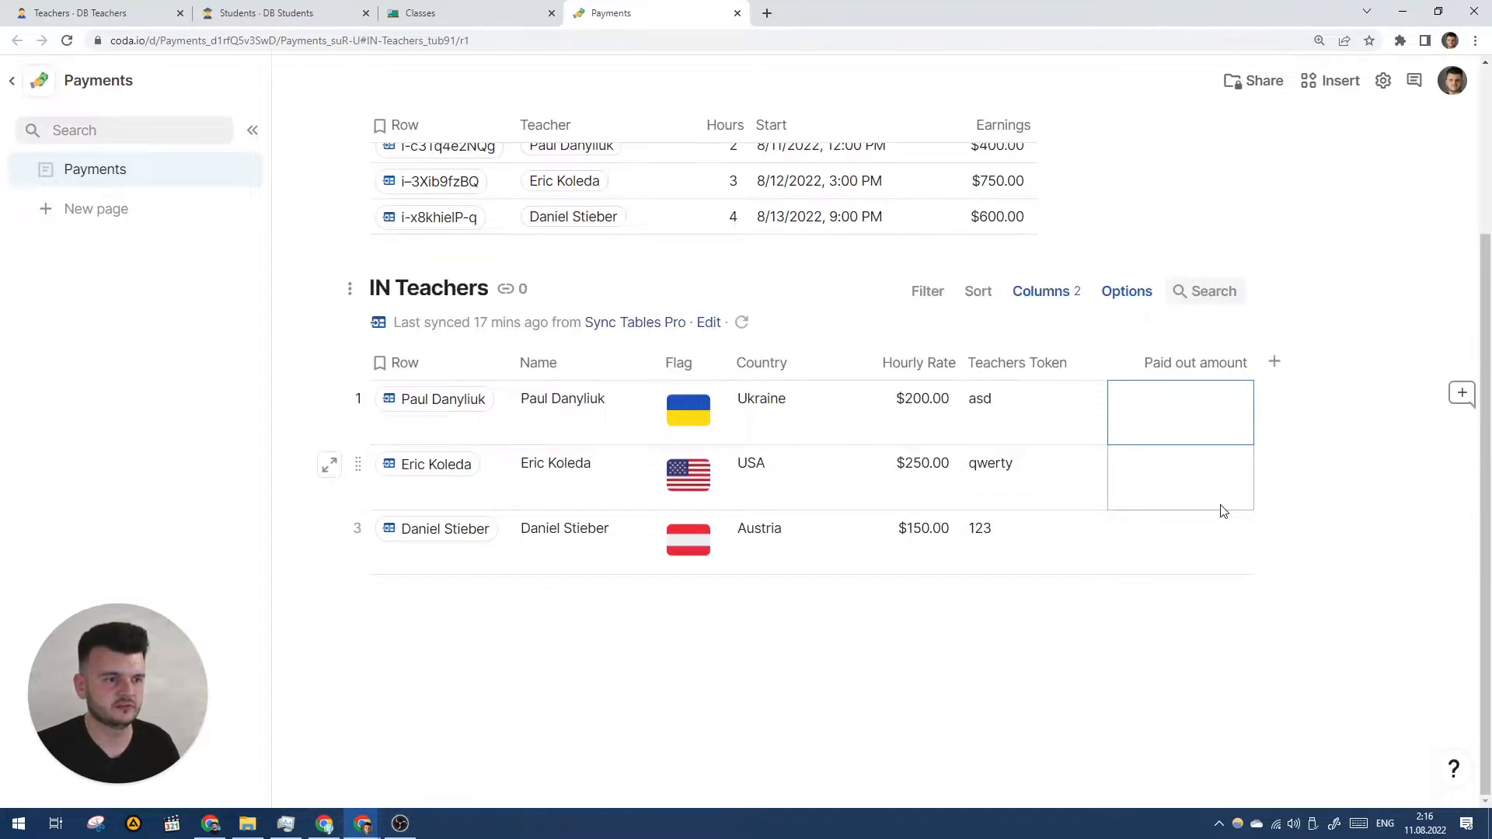
text(400)
key(Return)
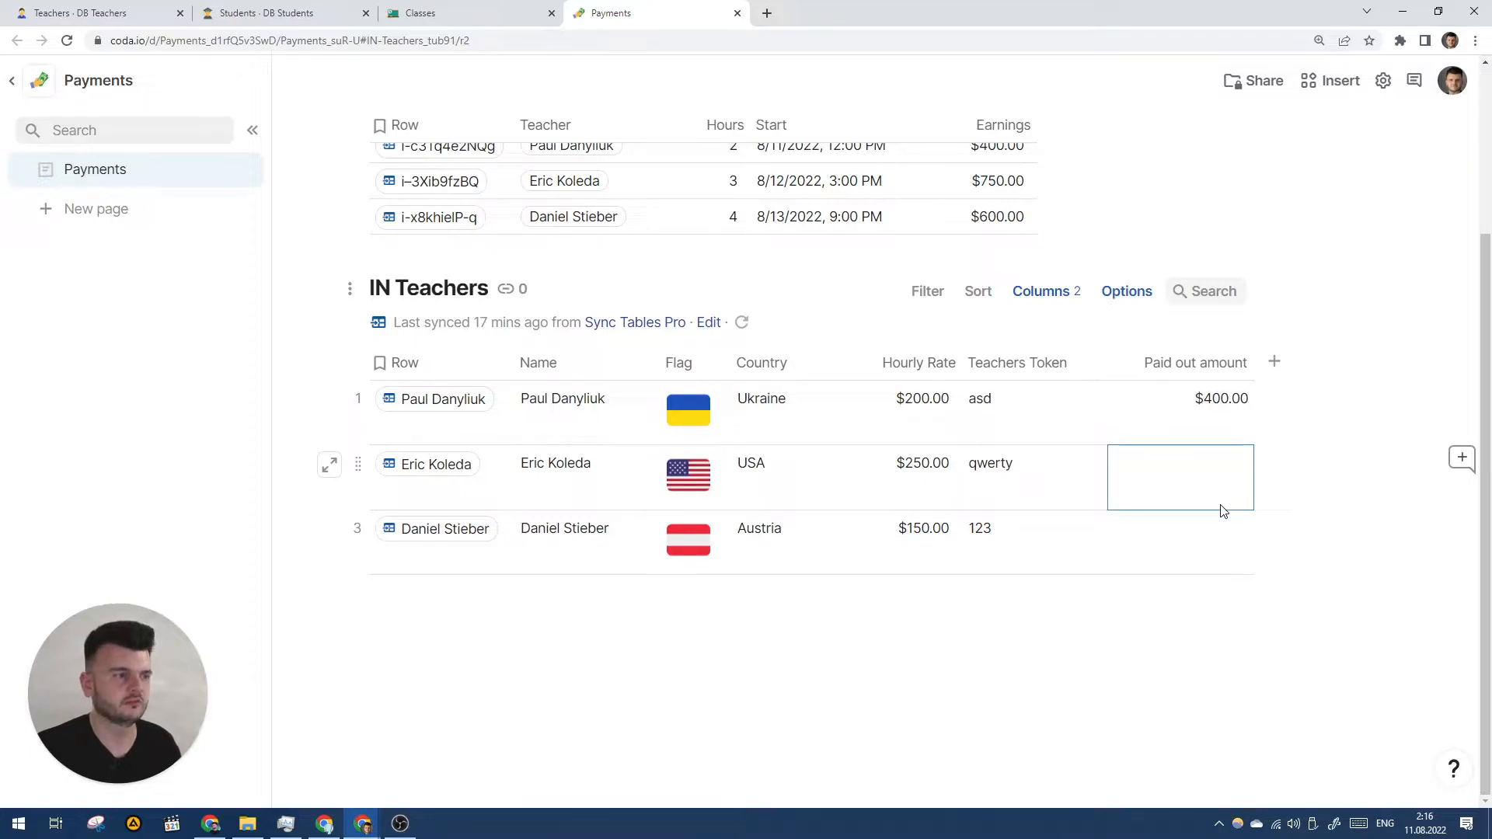
text(700)
key(Return)
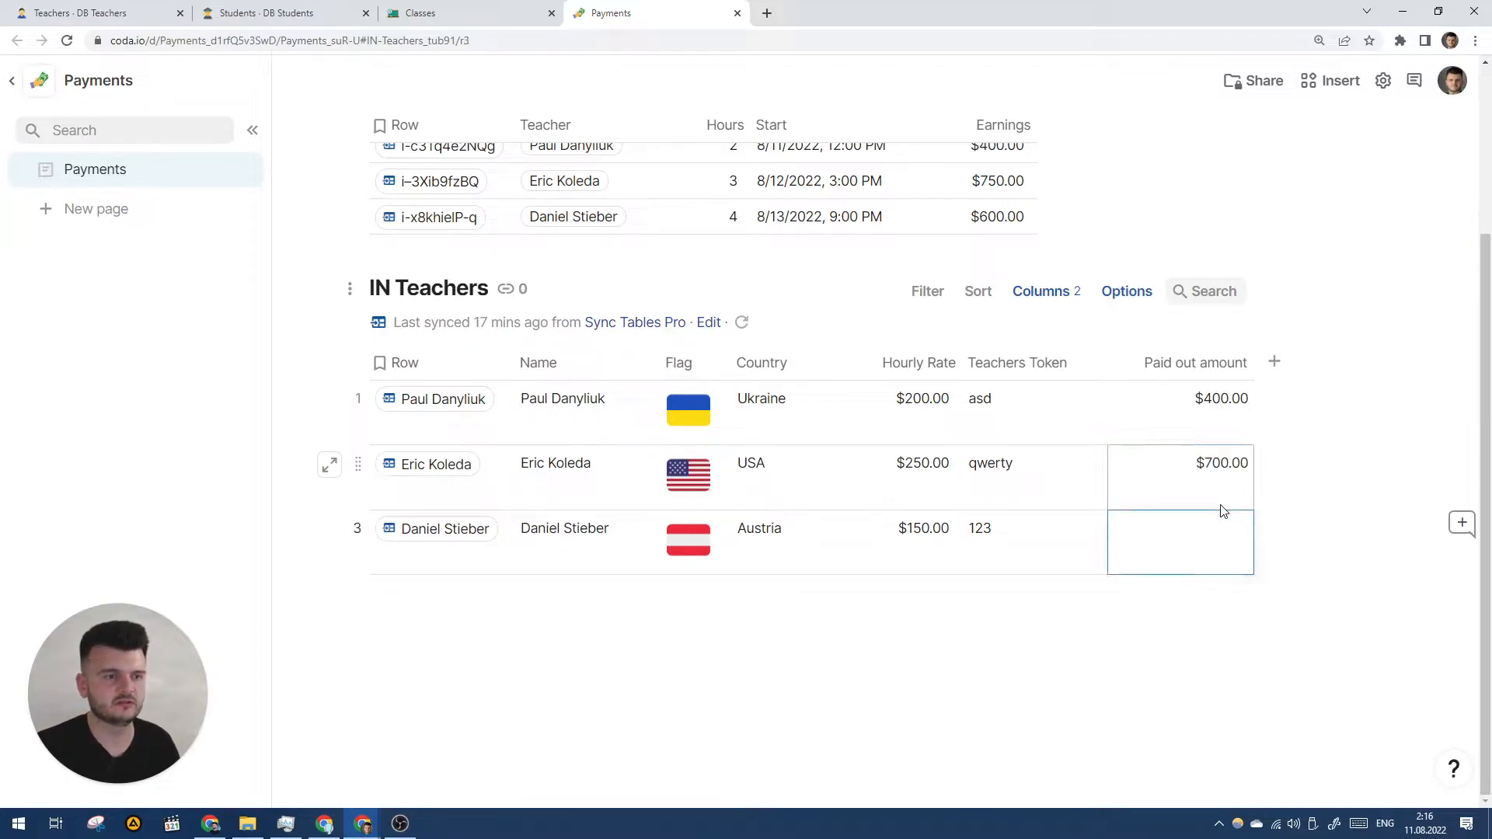
text(500)
key(Return)
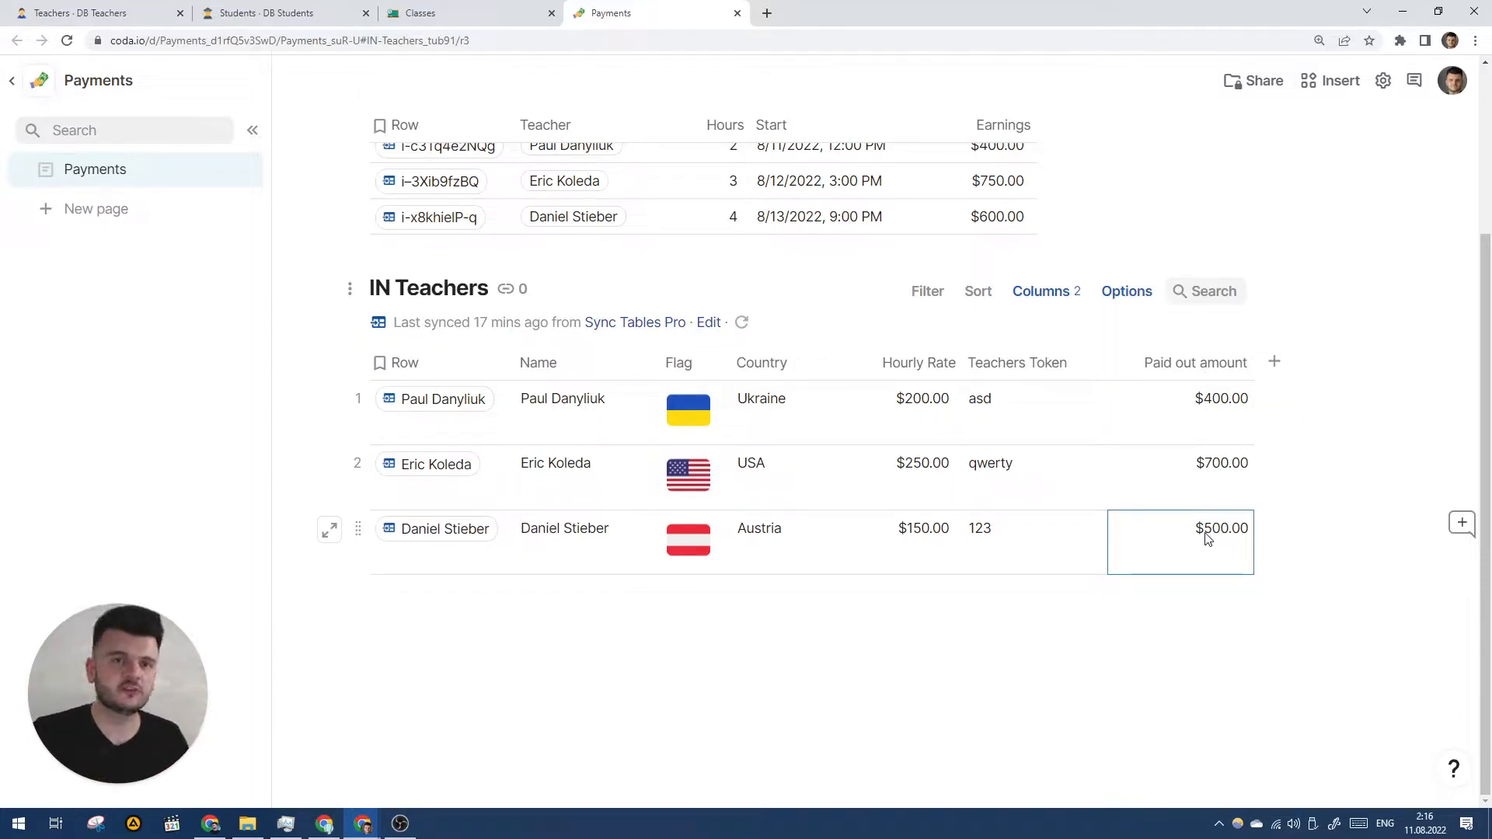
click(147, 13)
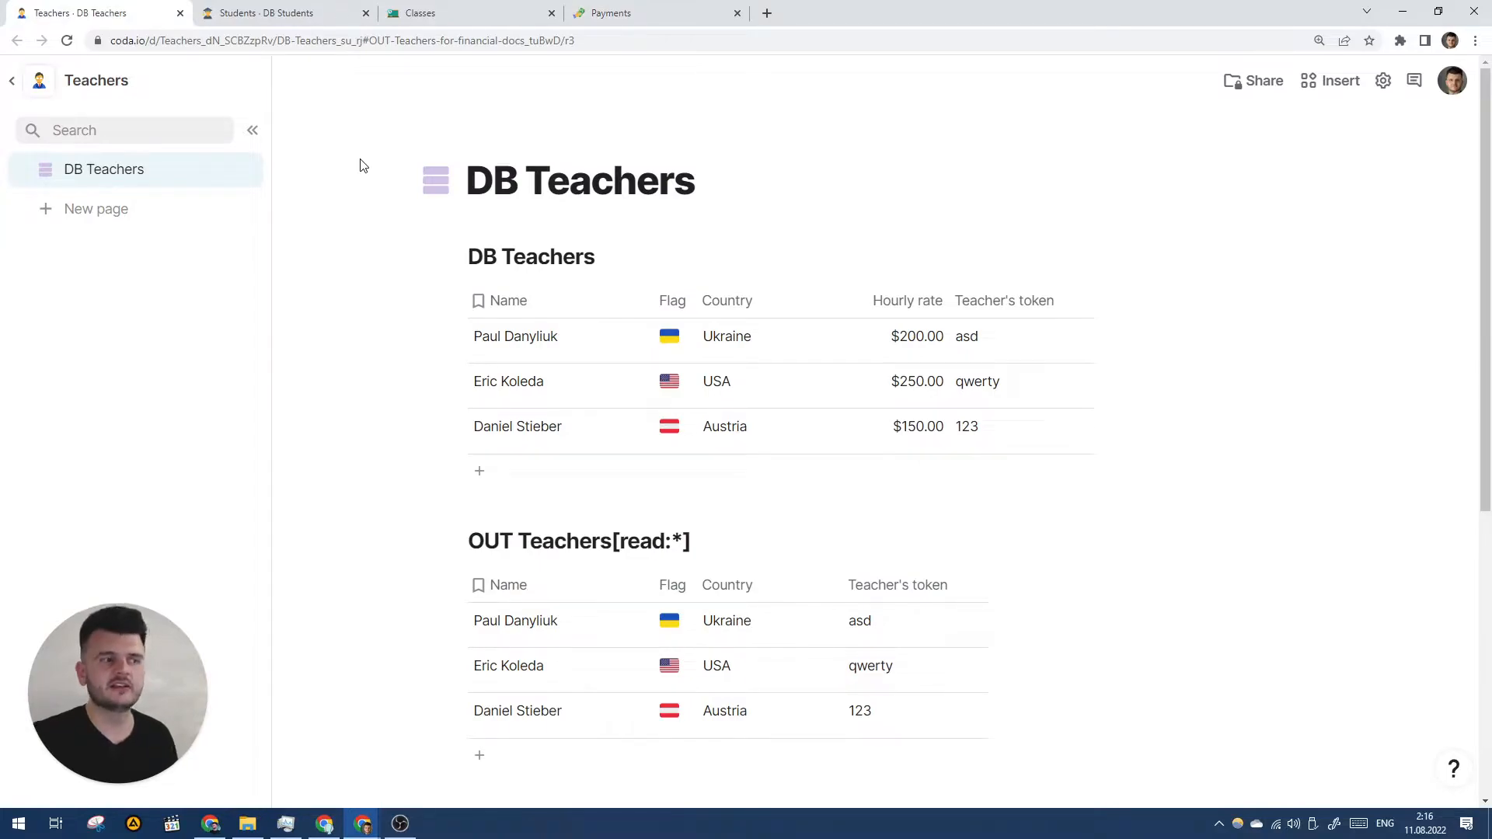
- Insert a view of IN Teachers titled 'OUT Teacher payouts for the Teachers doc'
click(676, 12)
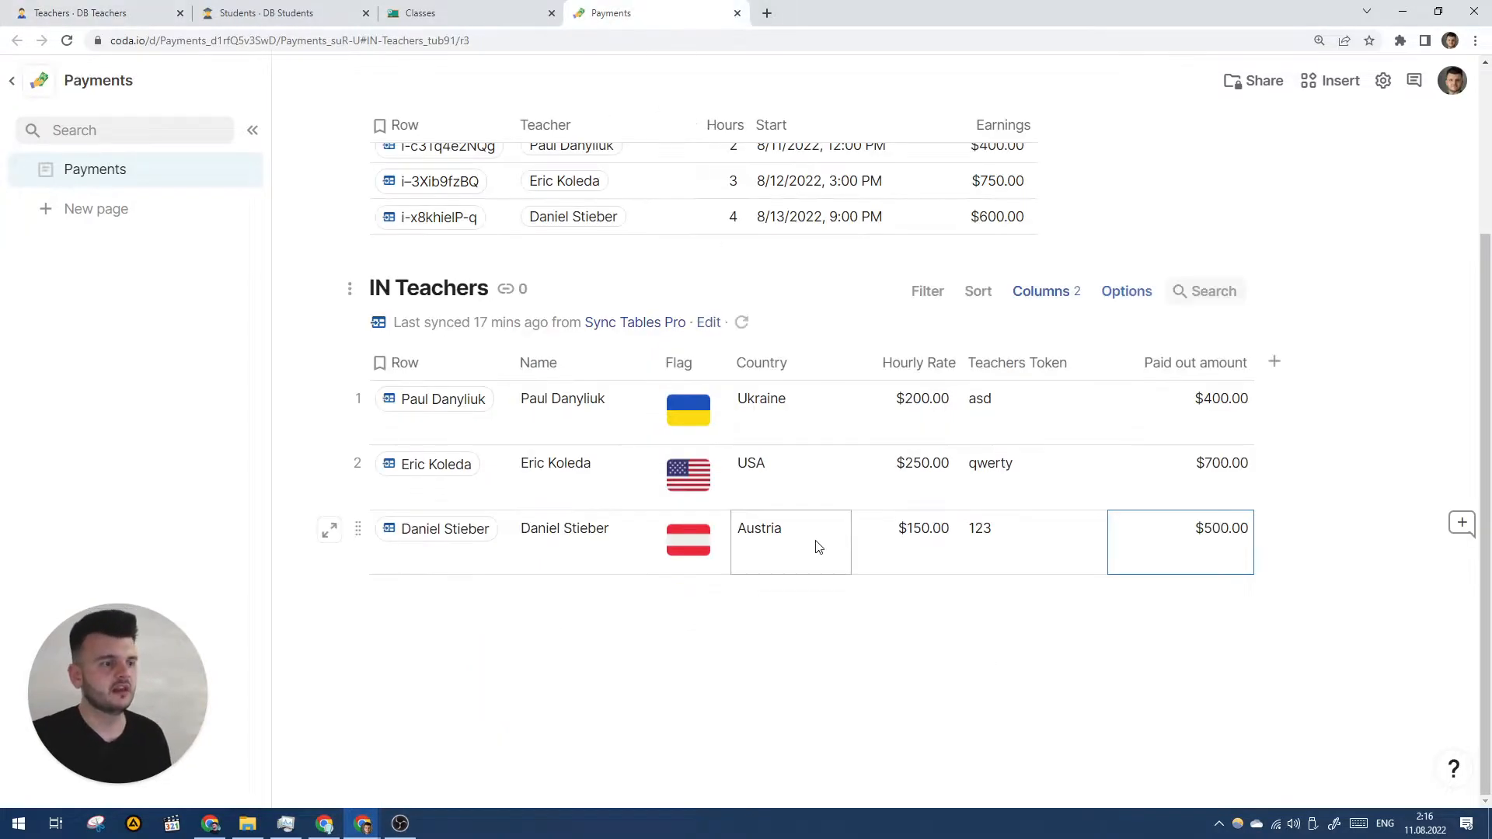
click(811, 695)
text(/)
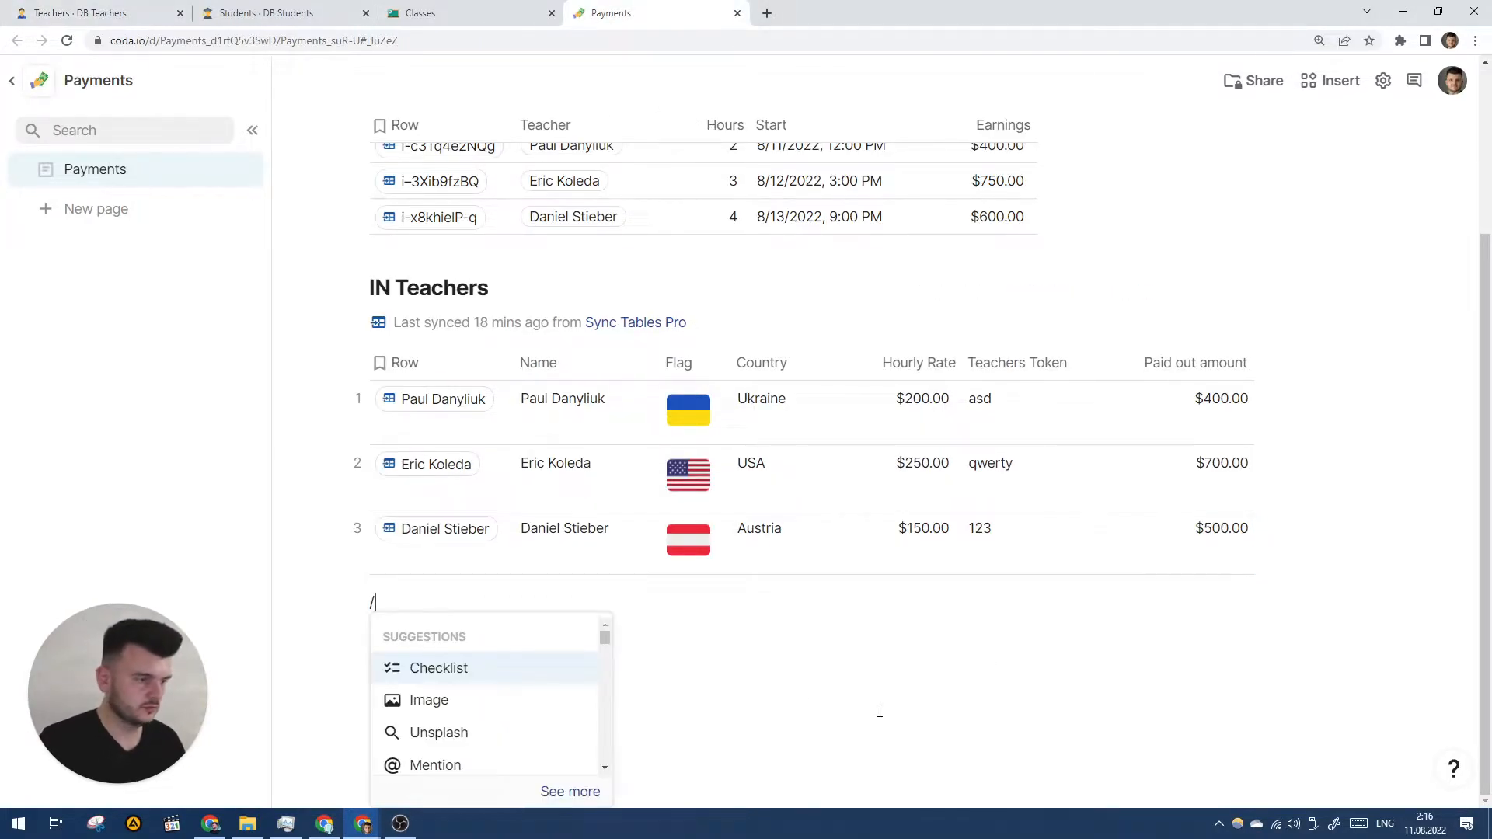
text(IN)
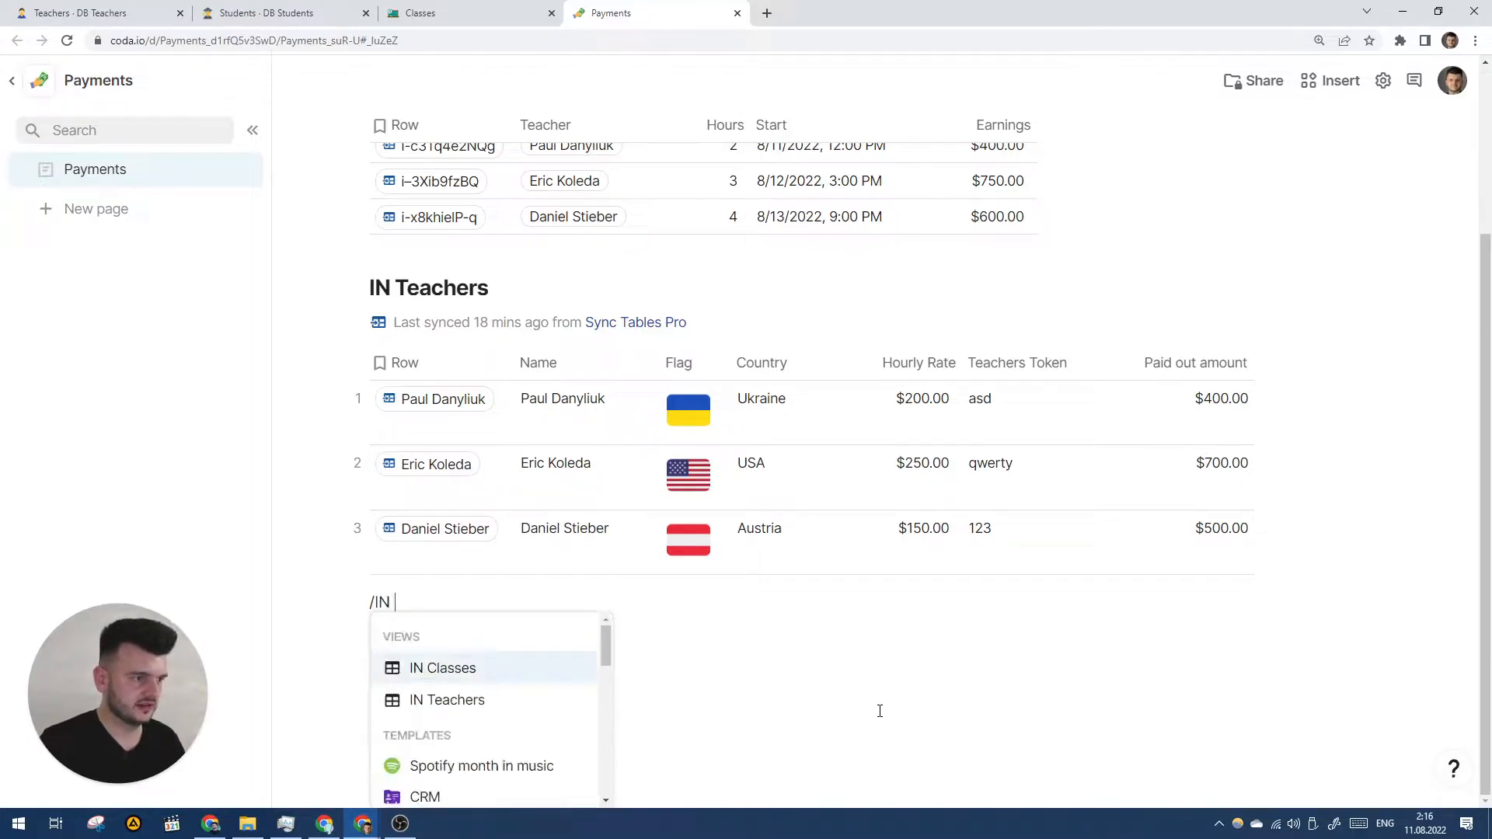
key(Down)
key(Return)
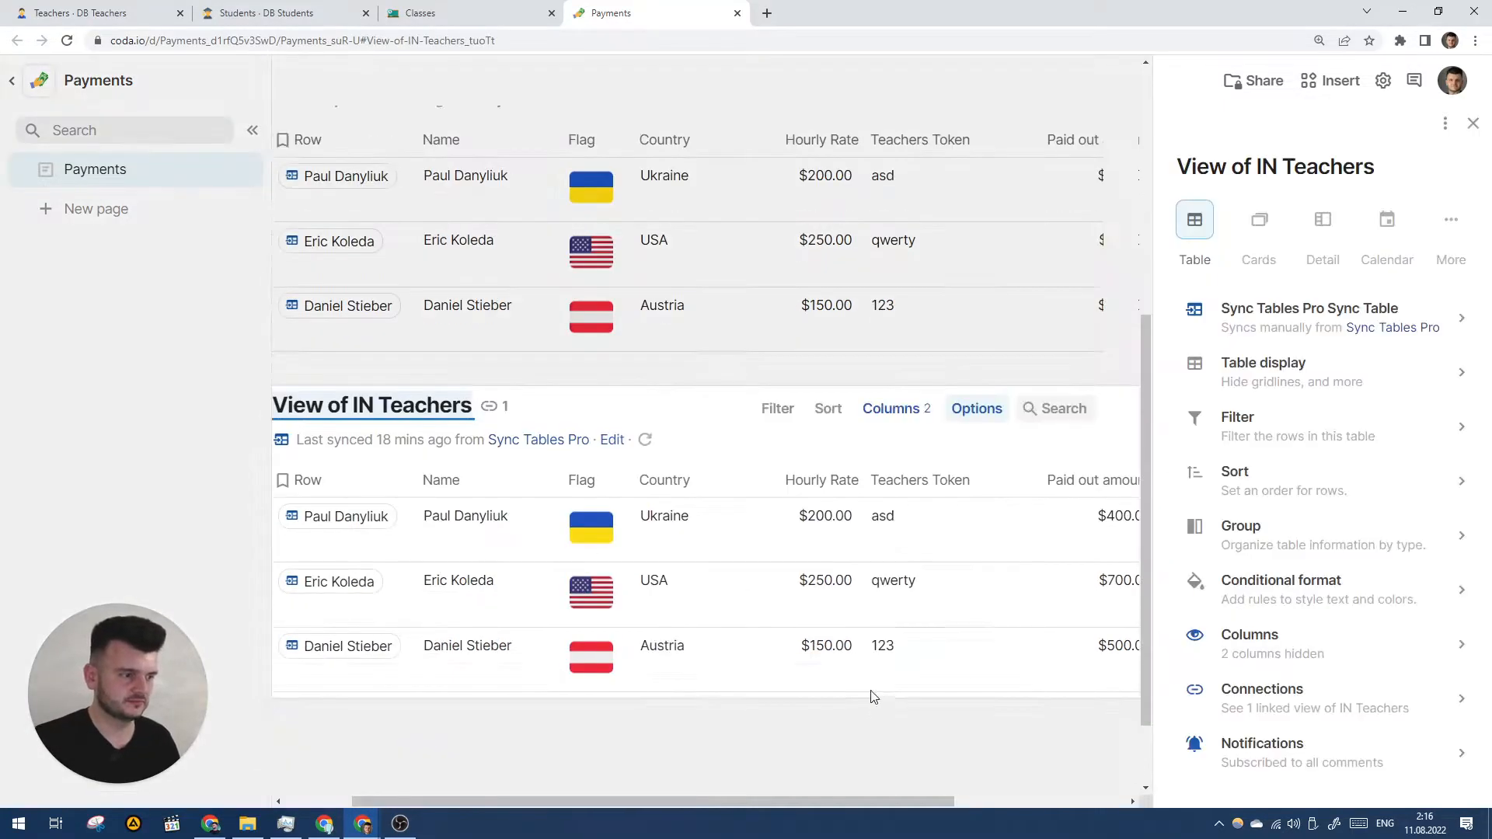
text(OUT Teac)
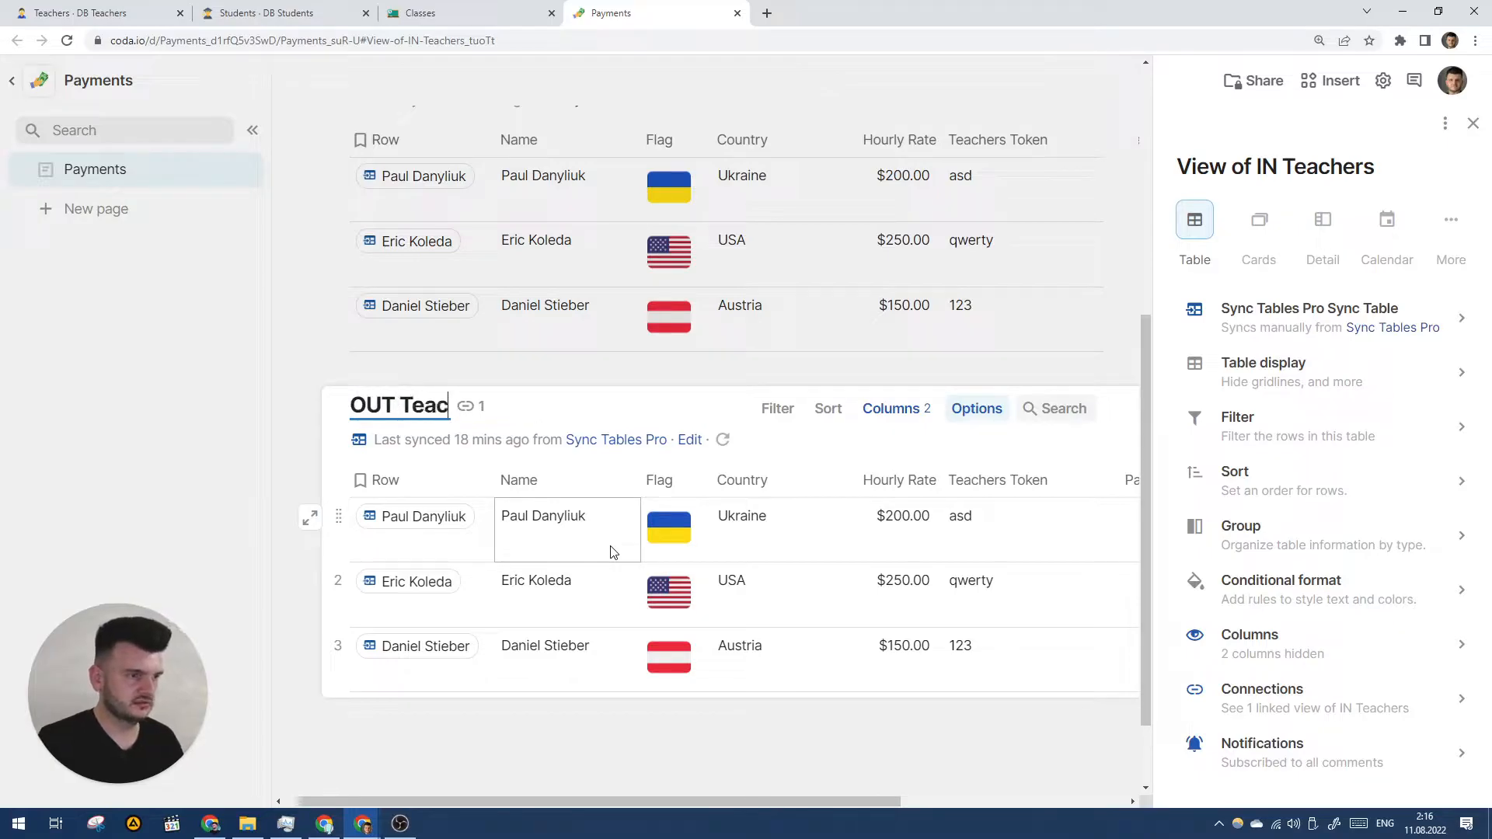
text(her payouts for )
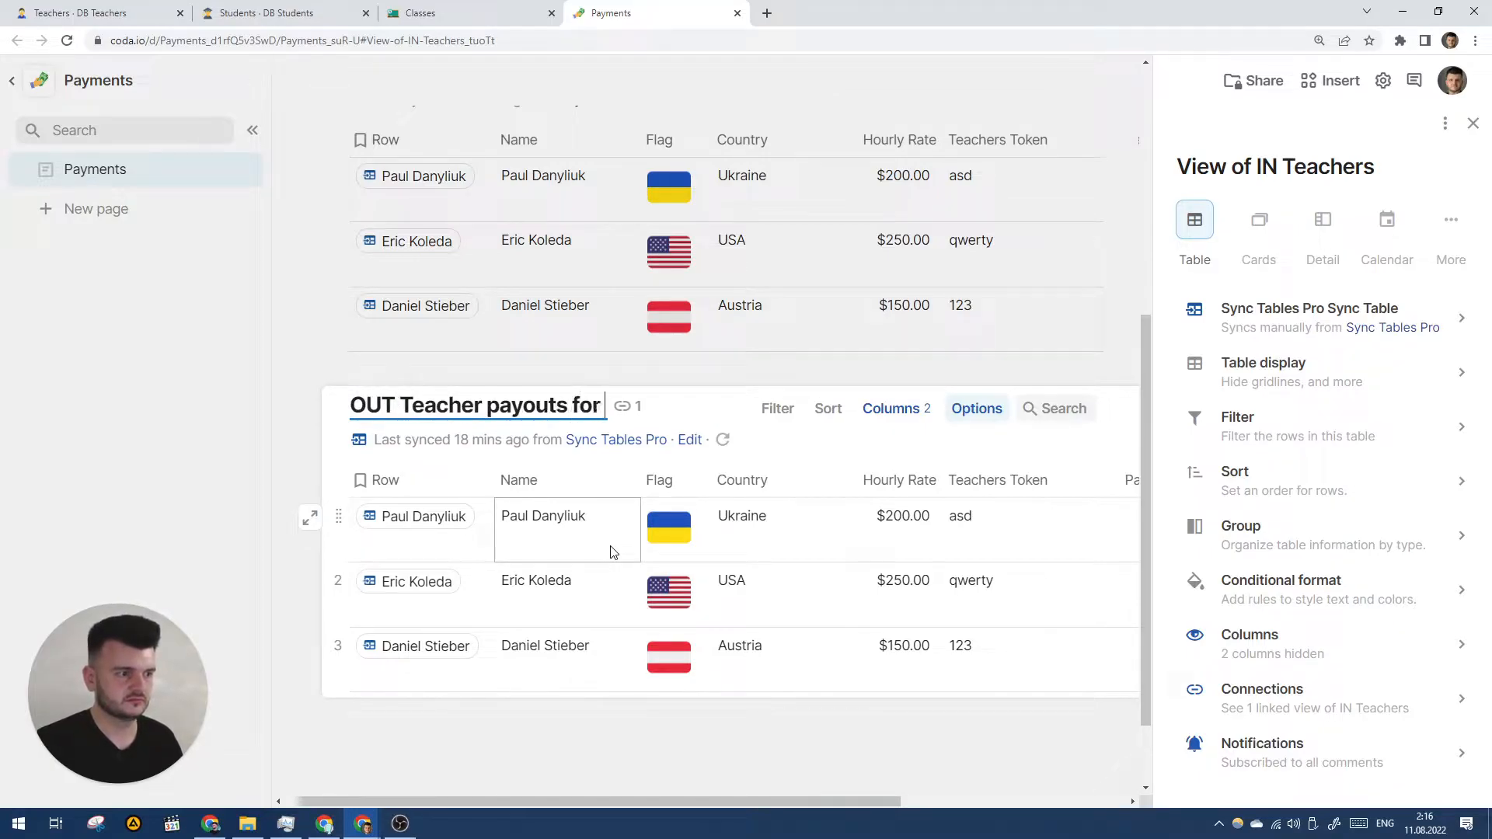
text(t)
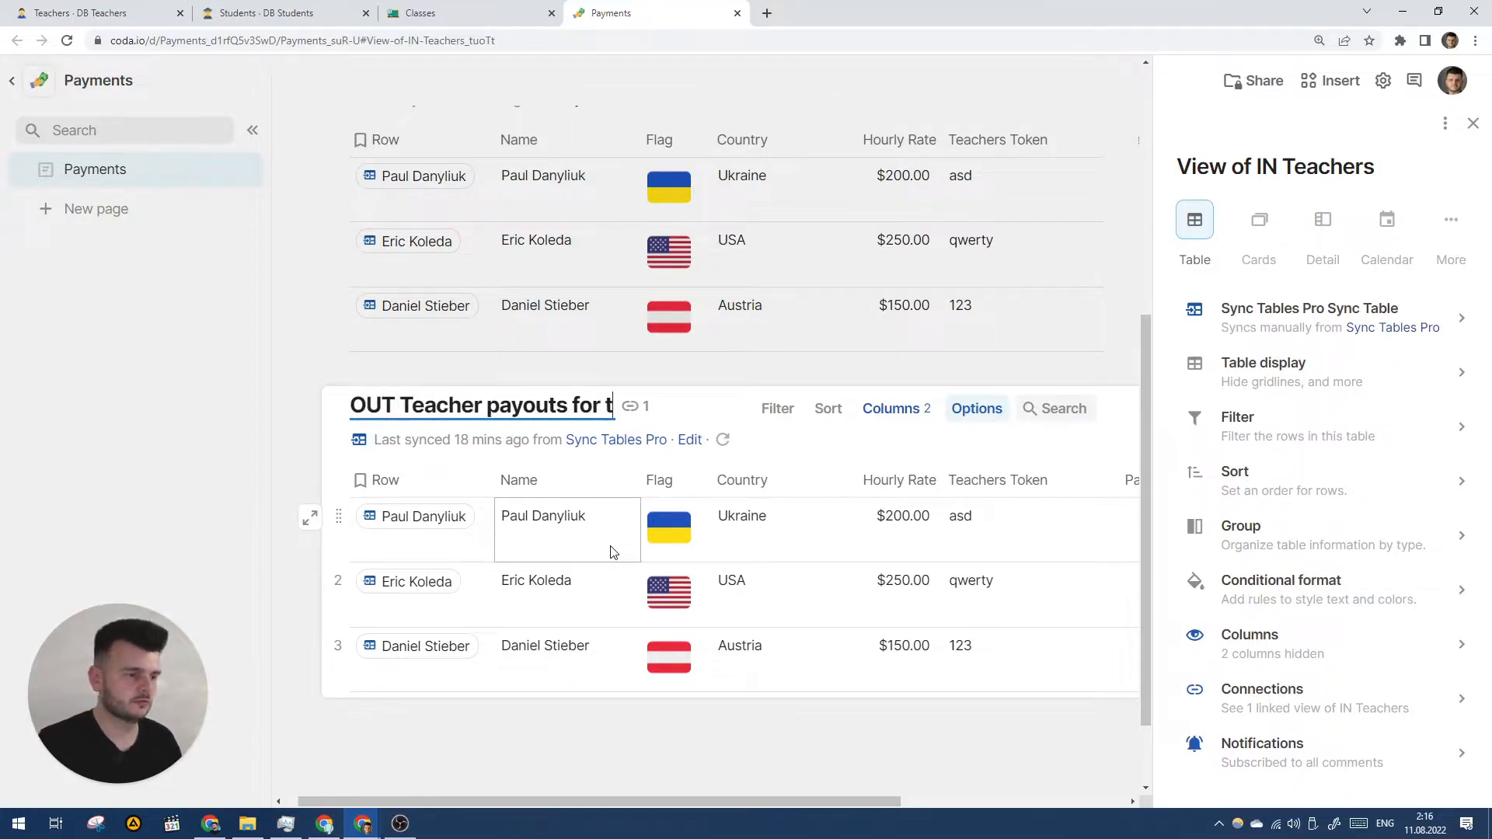
text(he Teachers d)
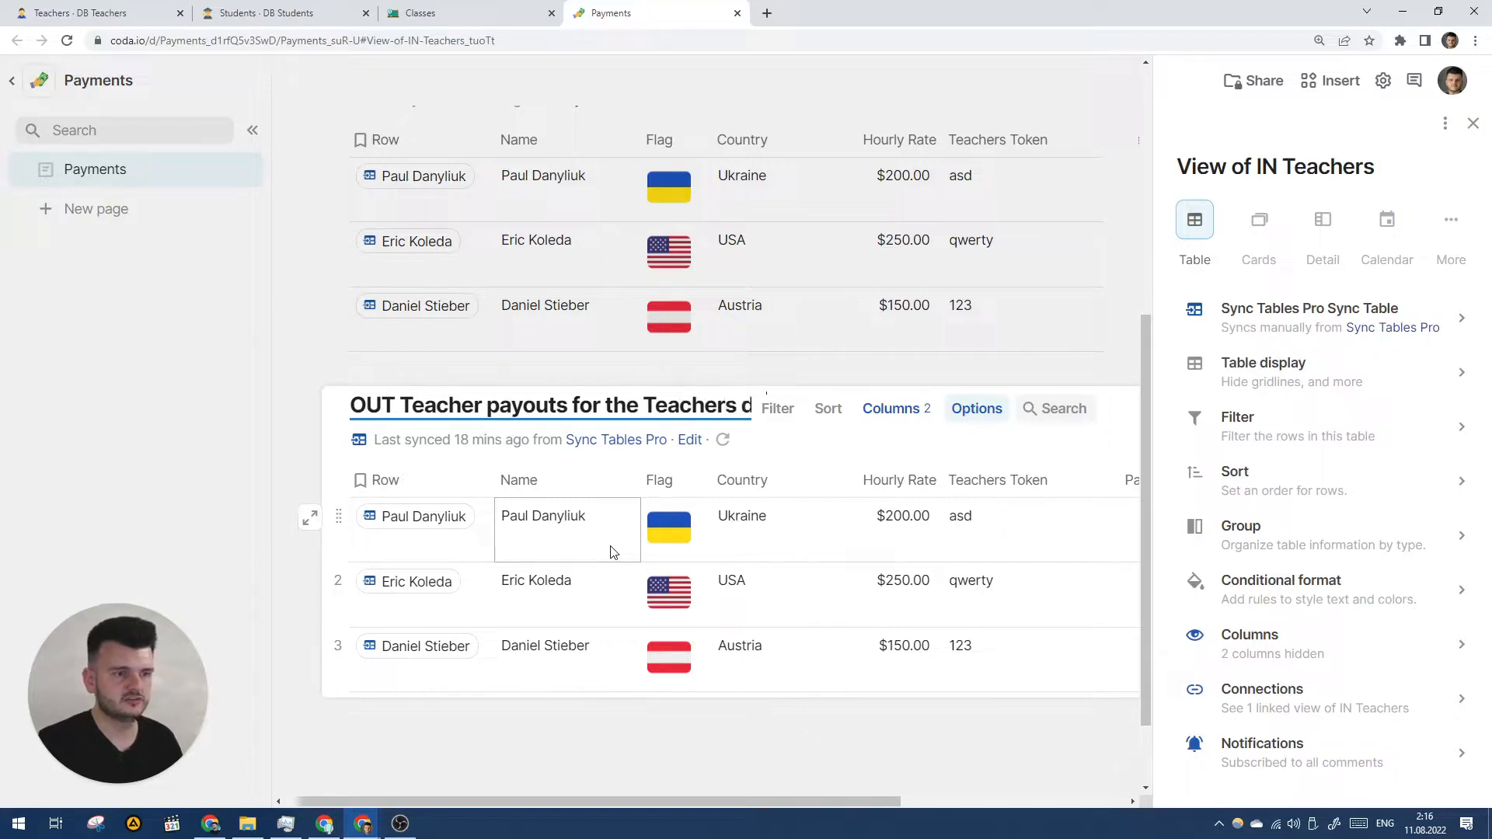
text(oc)
key(Return)
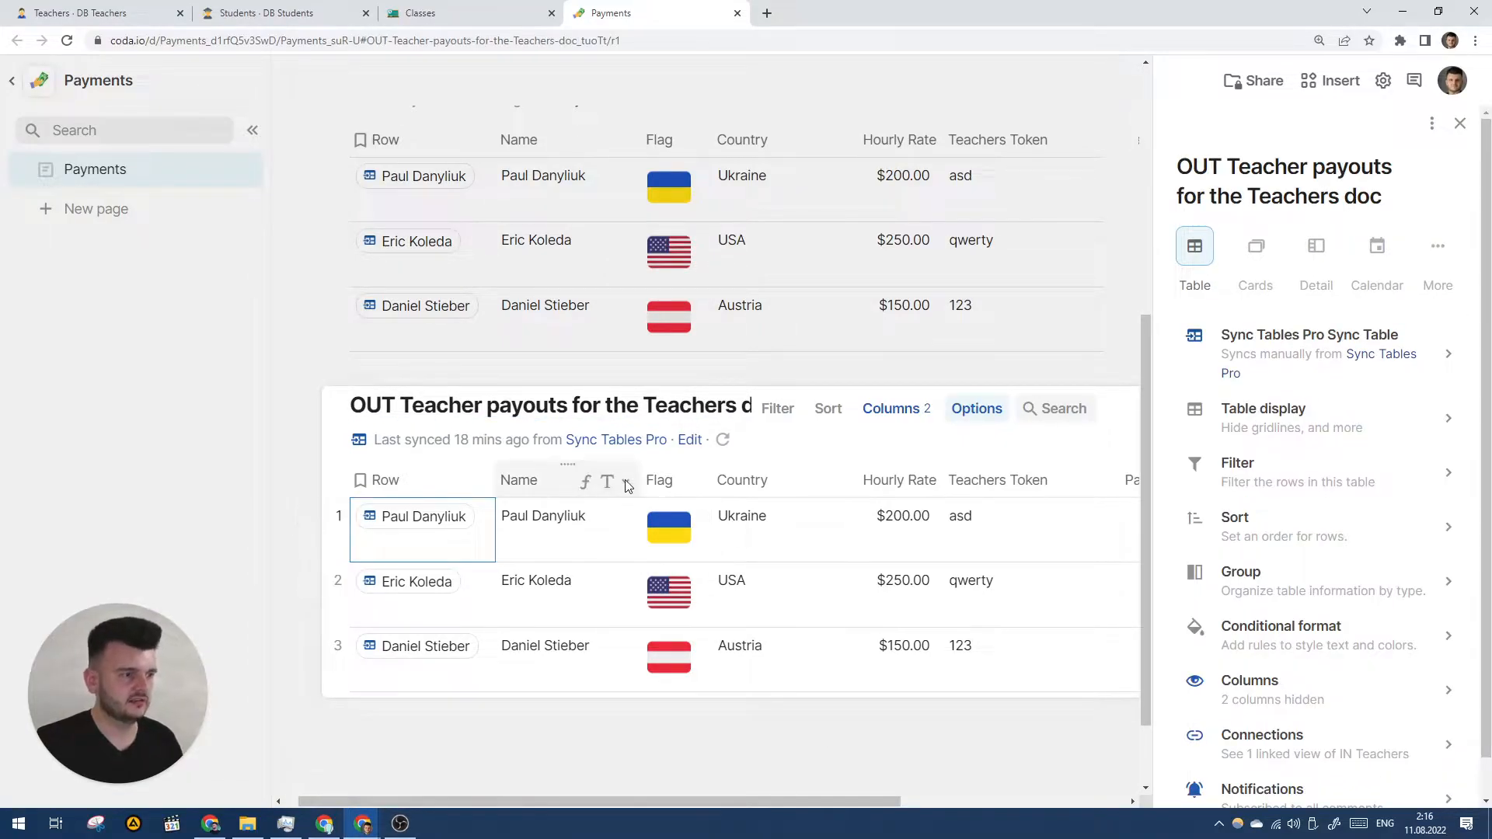
- Add a __rules column whose formula fills every row with the secret text
scroll(981, 467, right, 3)
scroll(980, 466, right, 2)
click(932, 482)
key(Escape)
double_click(978, 486)
key(Return)
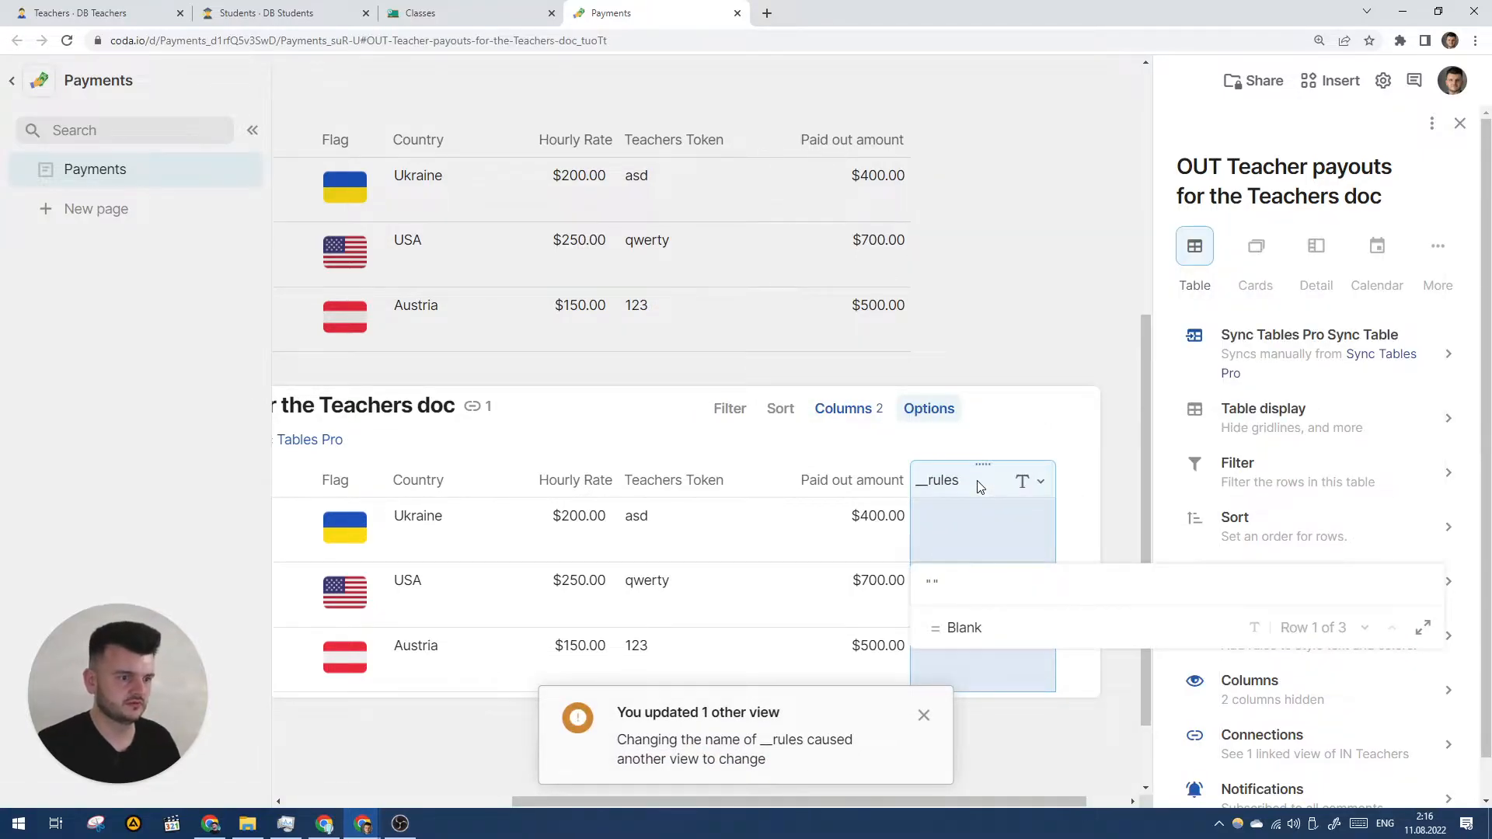
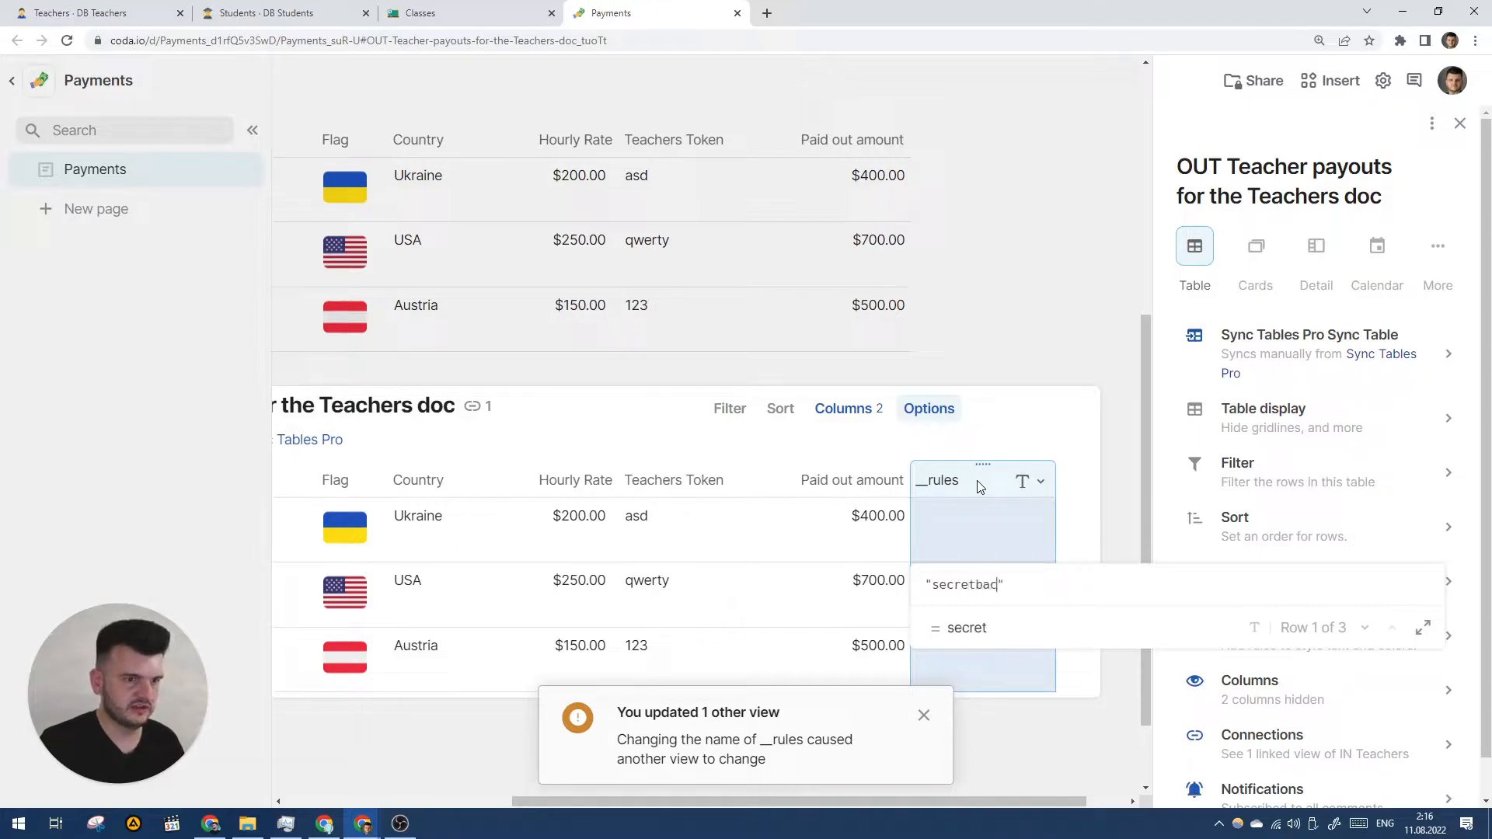
key(Return)
- Select the columns from Paid out amount back to Teachers Token
click(863, 489)
scroll(861, 490, left, 1)
click(744, 480)
scroll(744, 480, left, 3)
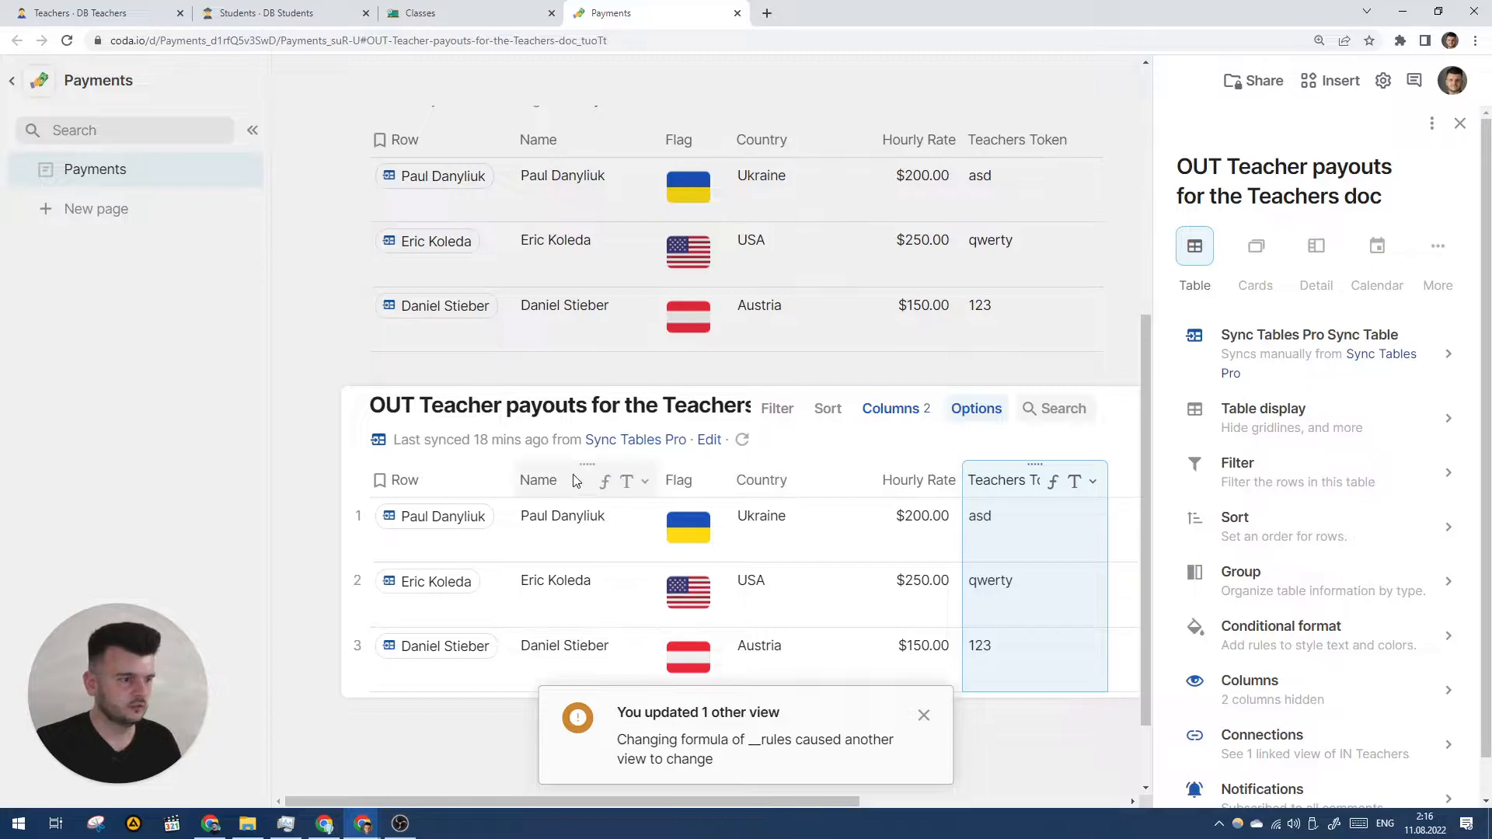
- Hide the Name, Flag, Country, Hourly Rate and Teachers Token columns
shift+click(565, 480)
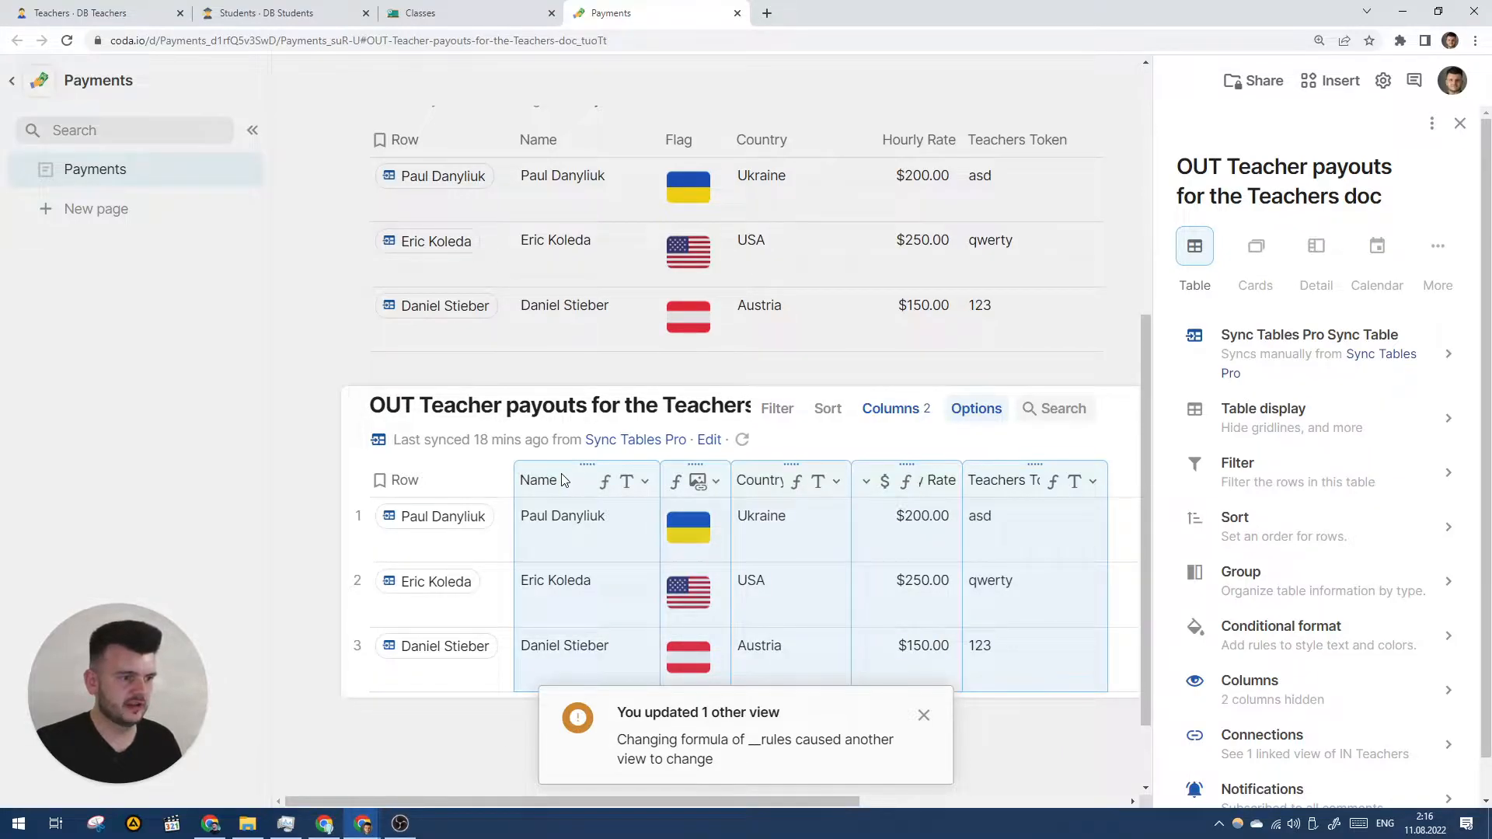
right_click(565, 481)
click(619, 534)
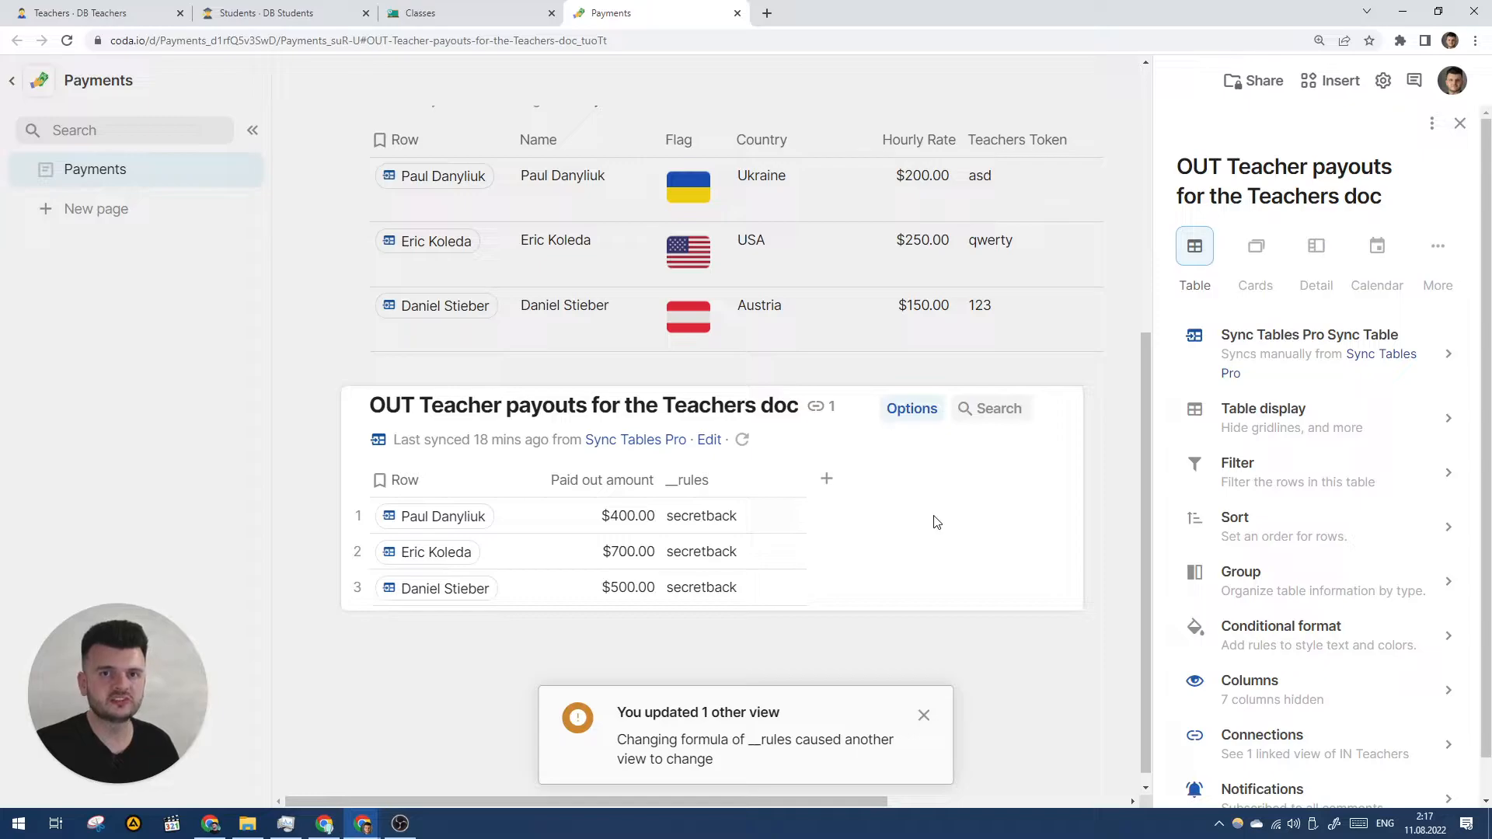
- Add Origin ID from Paul Danyliuk's row reference as a column and unhide it
click(453, 520)
mouse_move(454, 522)
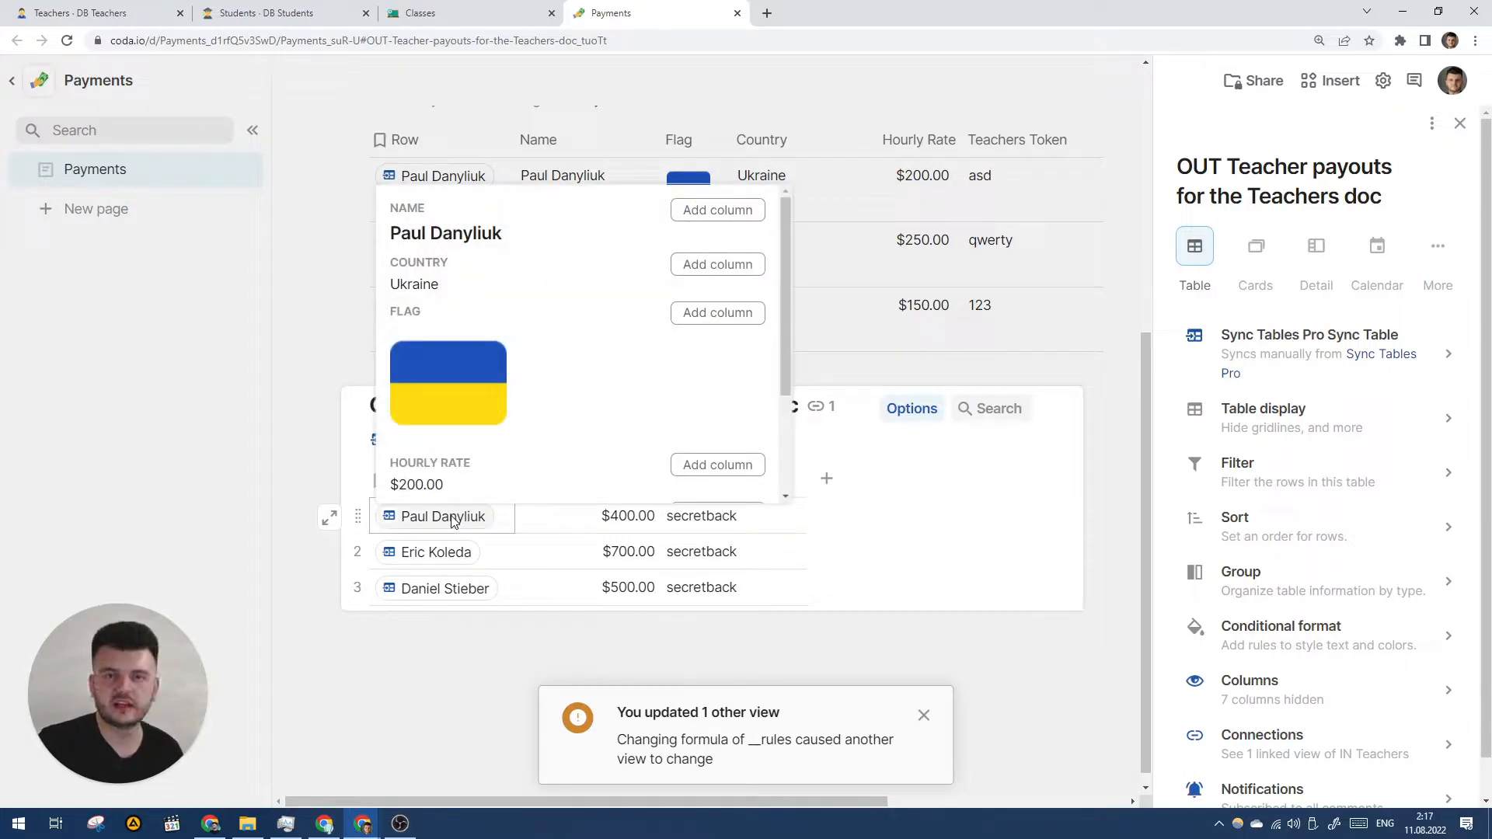
key(Right)
key(Left)
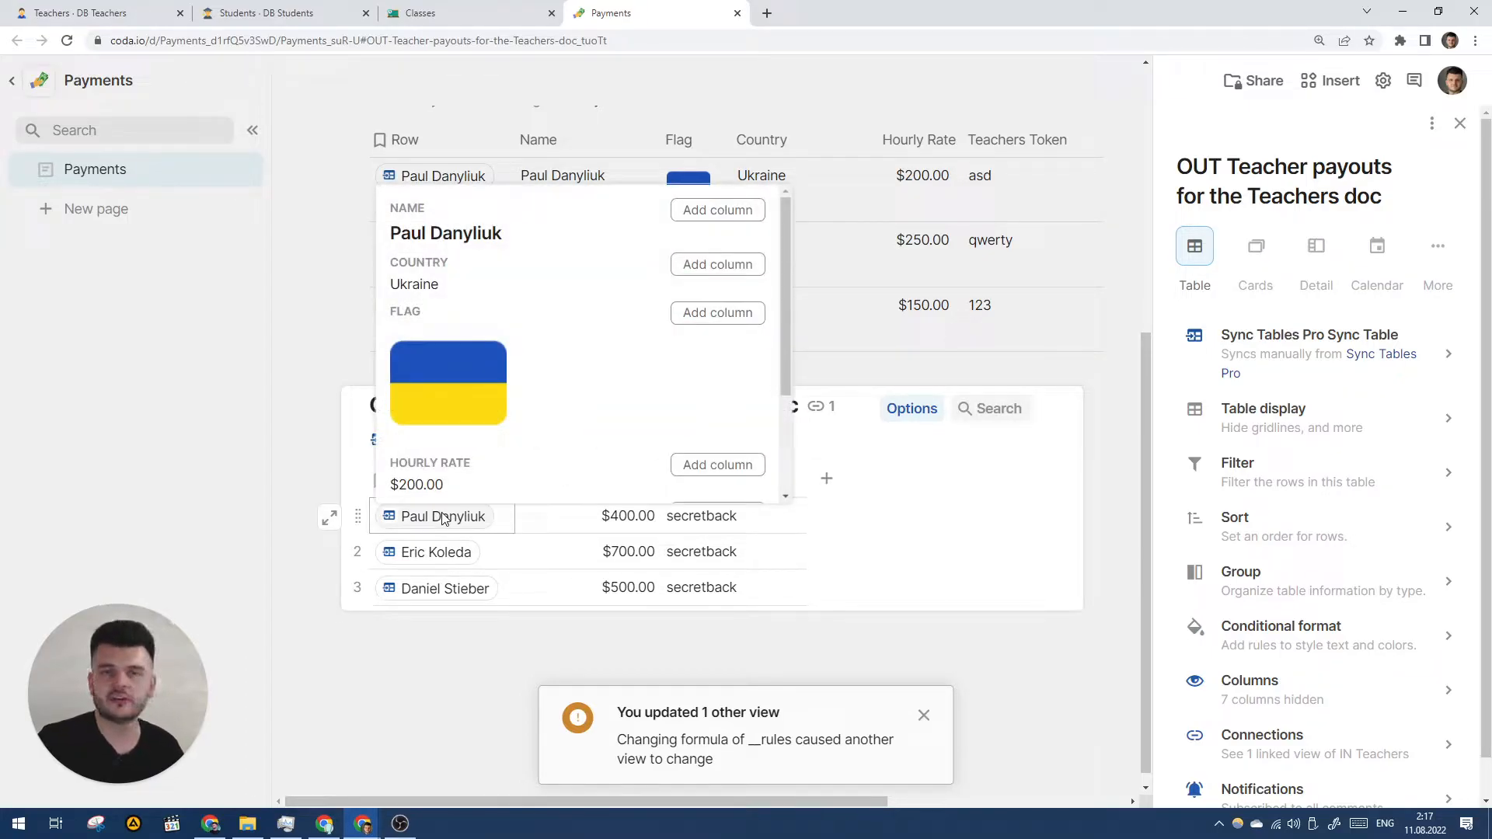
scroll(522, 422, down, 2)
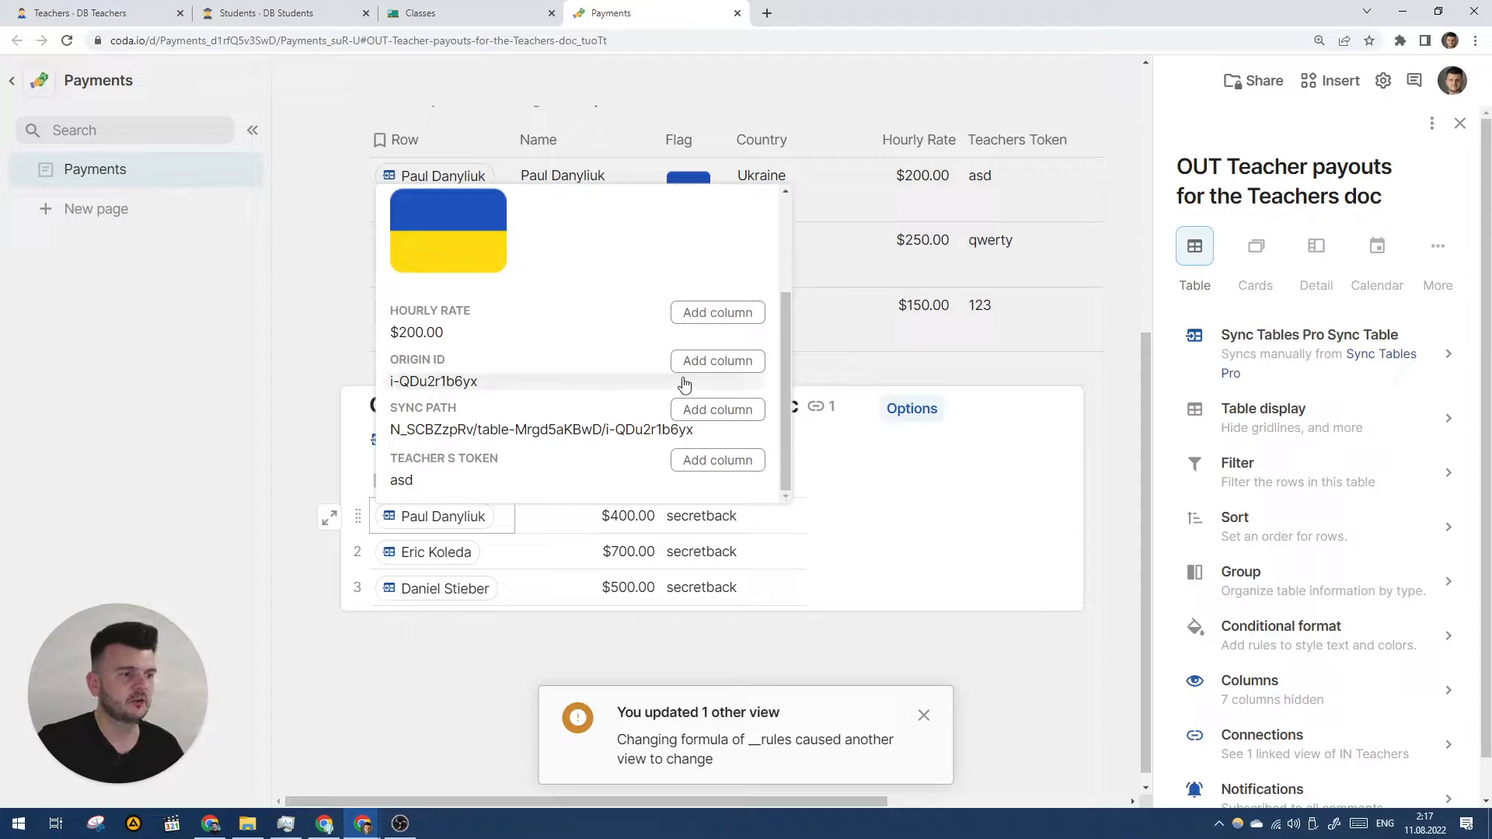
click(726, 366)
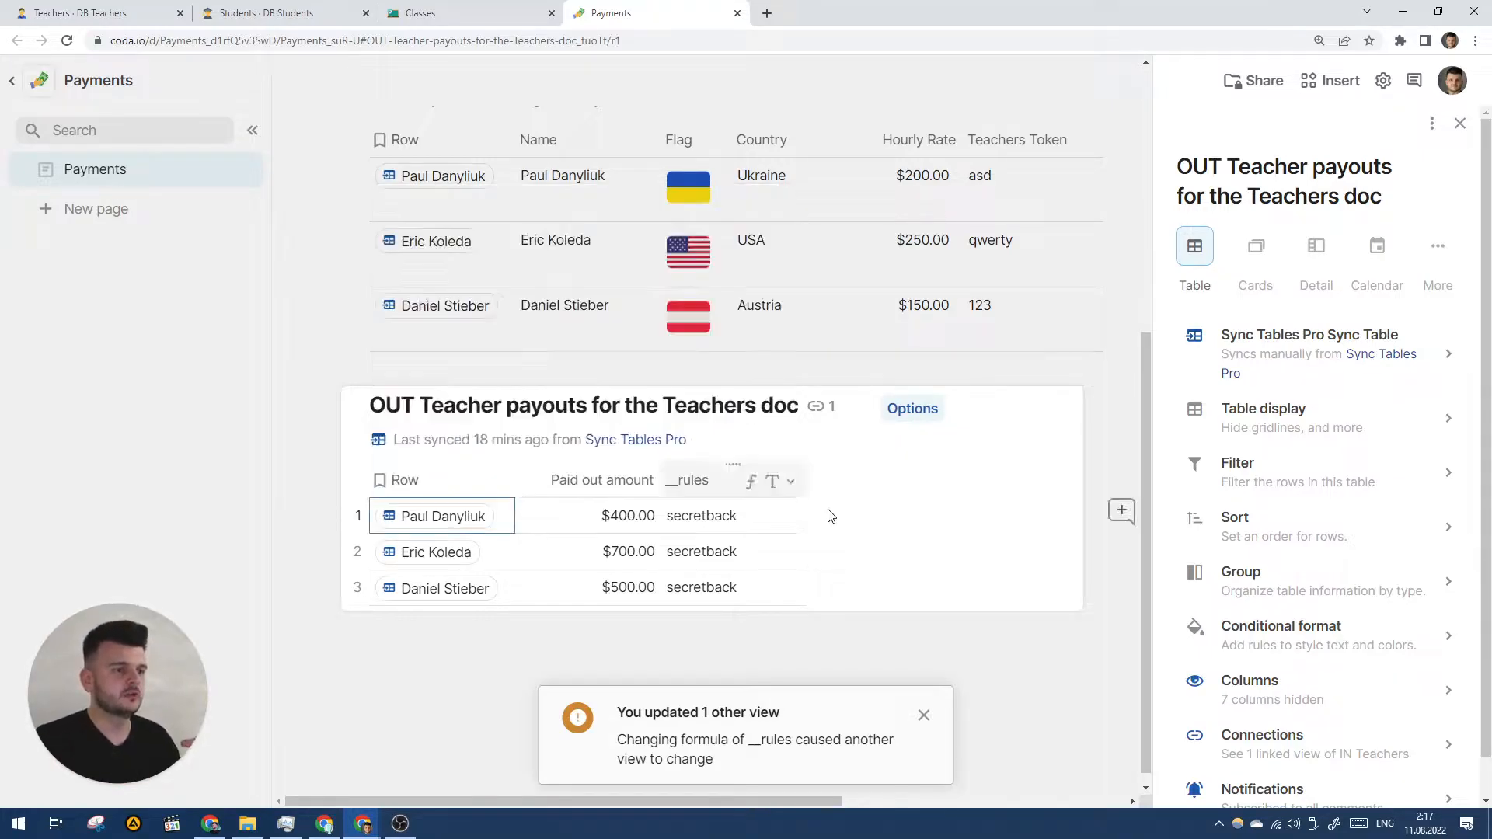
mouse_move(398, 517)
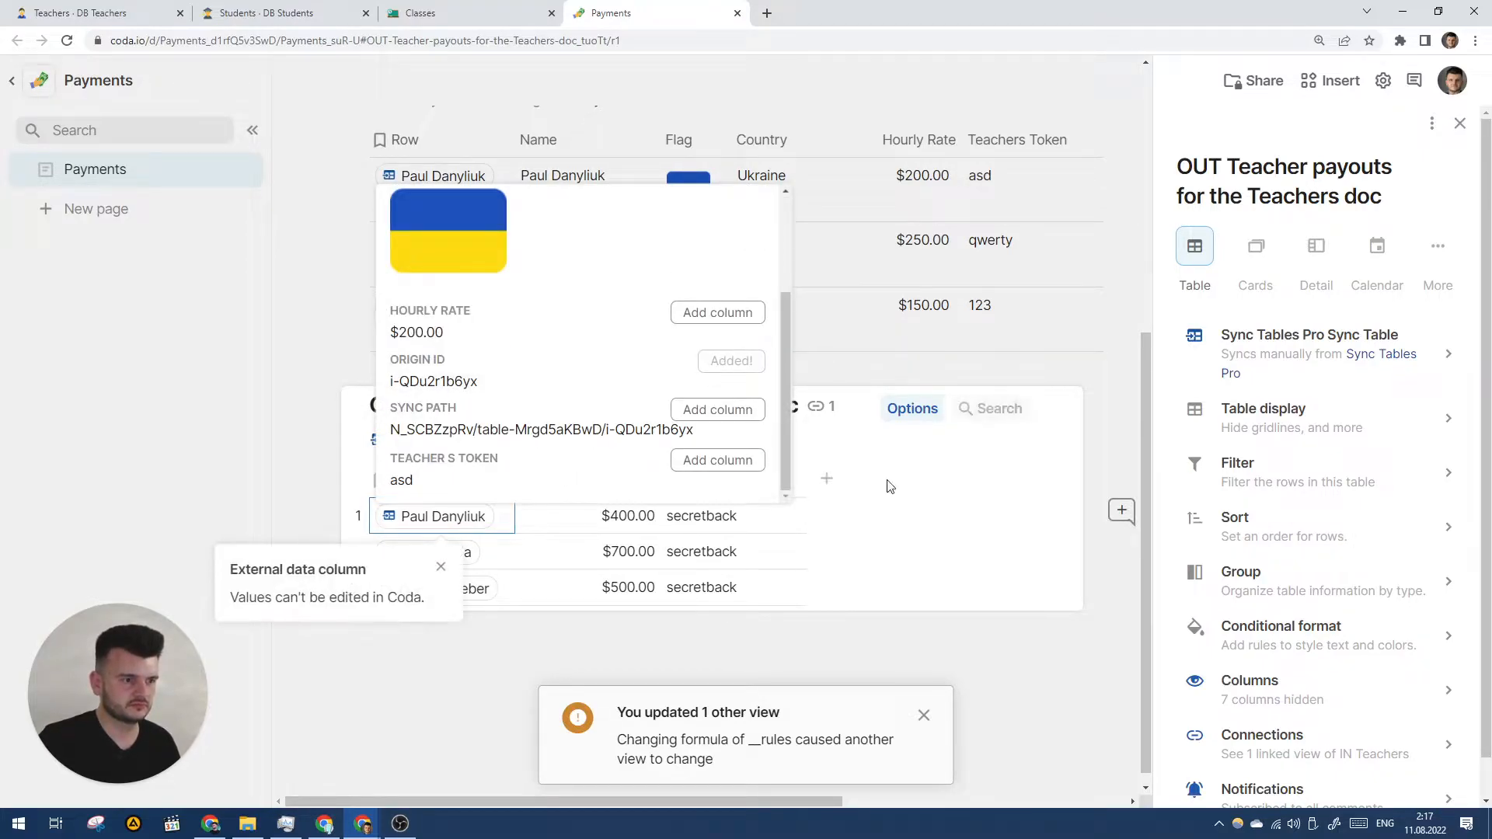
click(1186, 679)
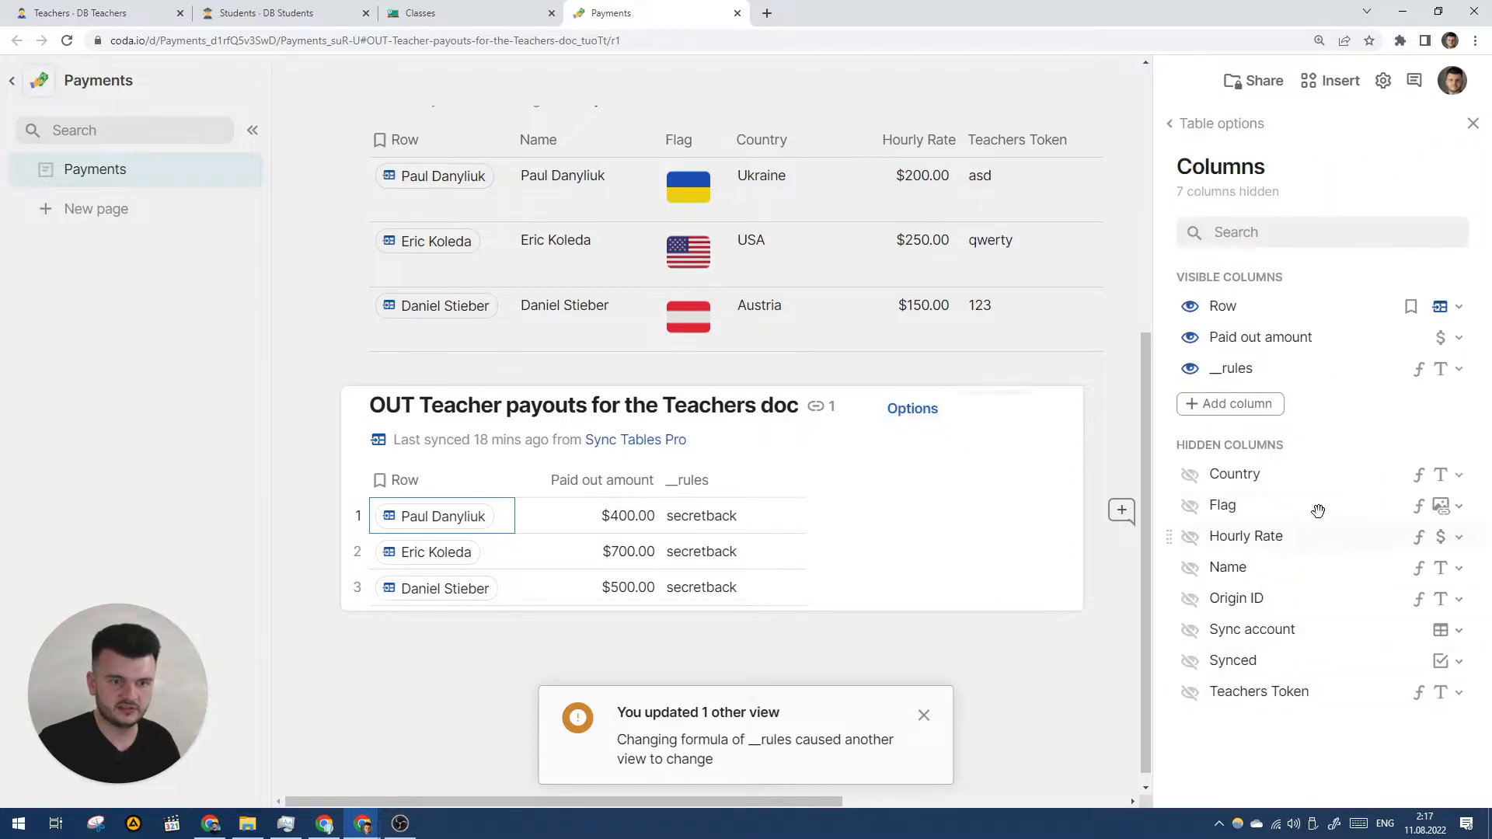
click(1190, 598)
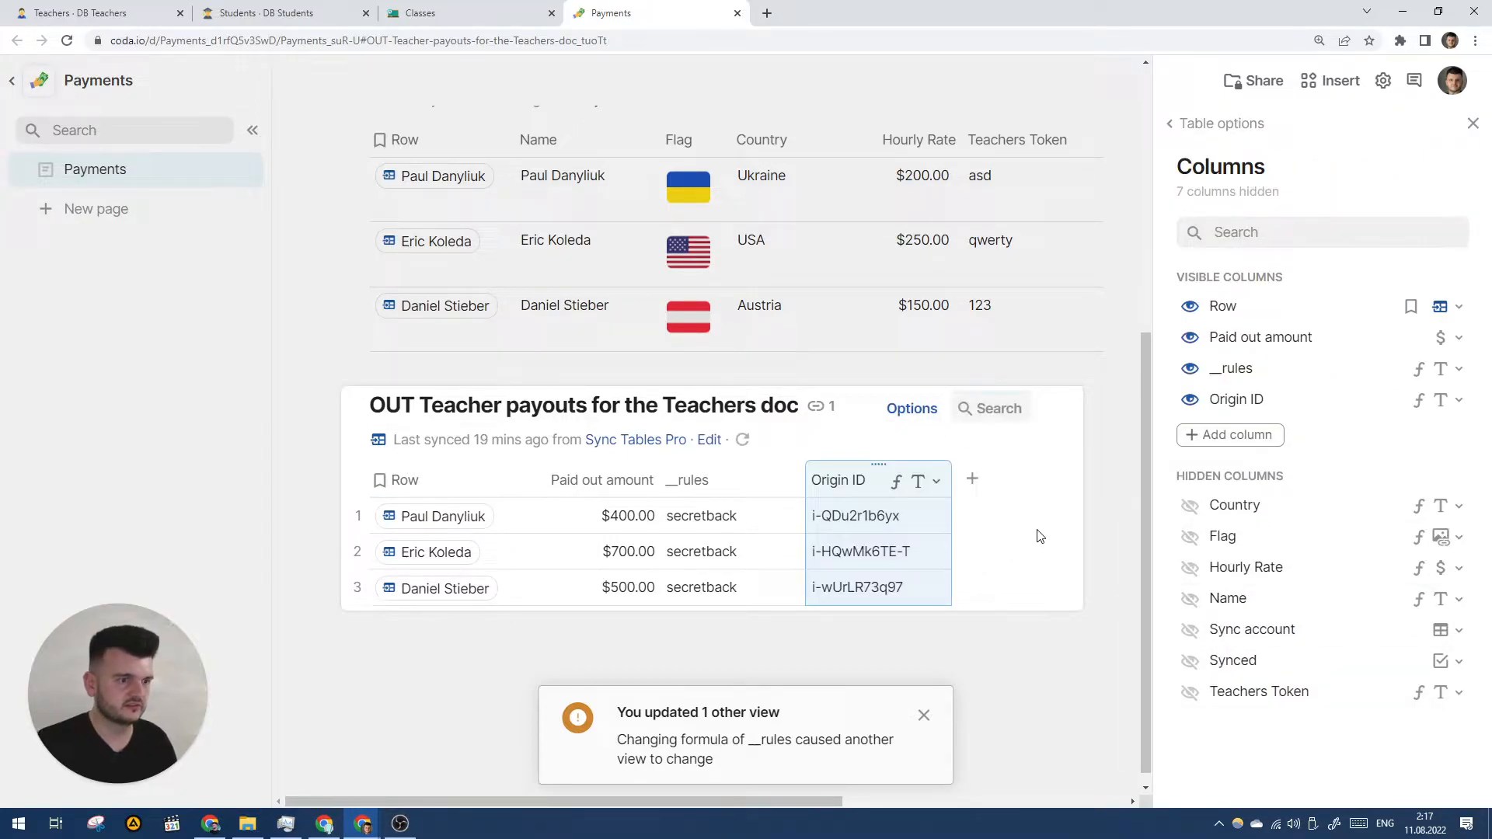
click(993, 573)
scroll(967, 592, down, 1)
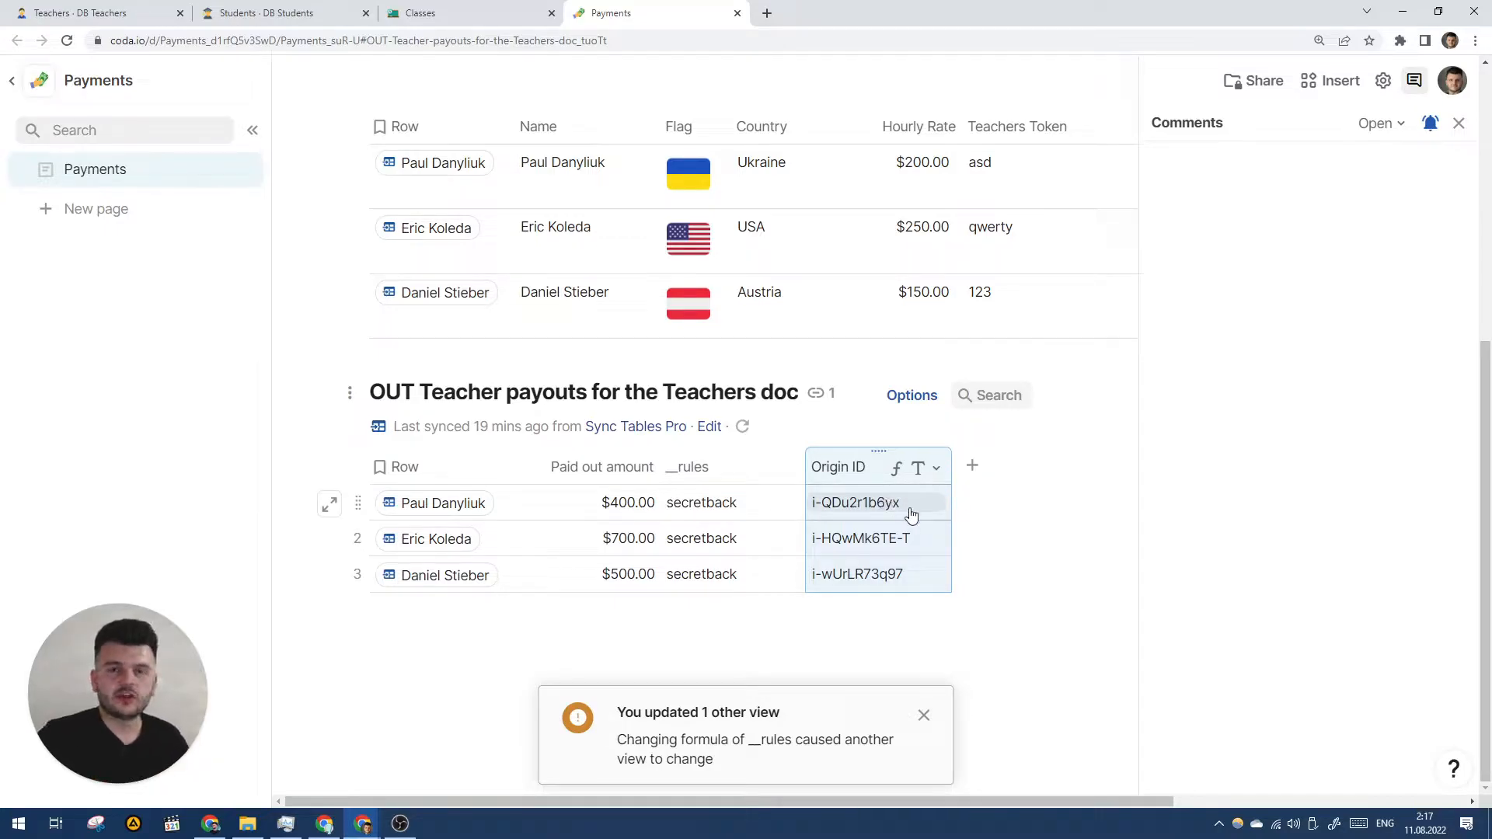
- Open Paul Danyliuk's row details and row actions in DB Teachers to check his row ID
click(116, 13)
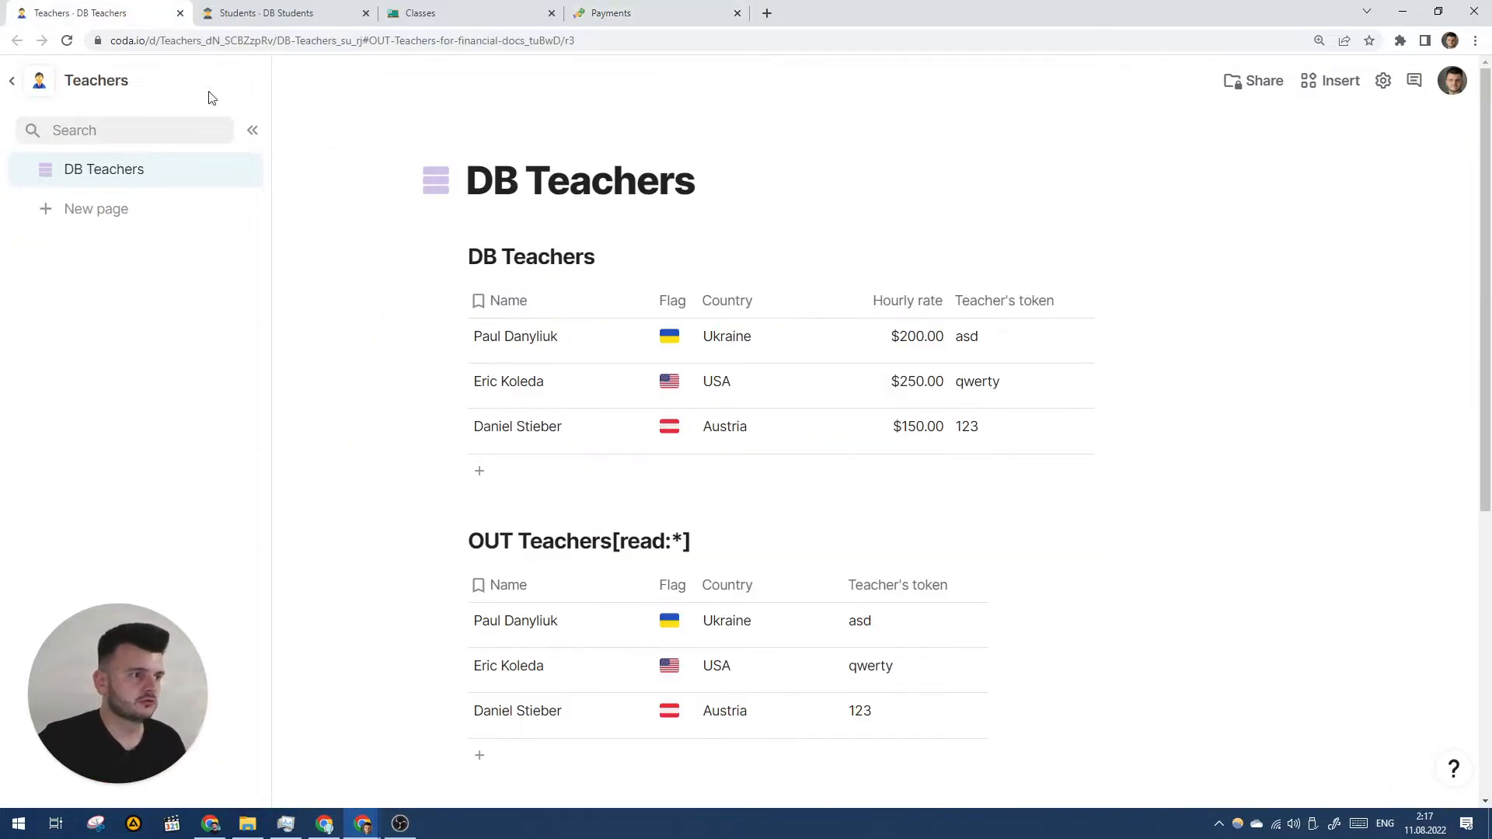
click(428, 338)
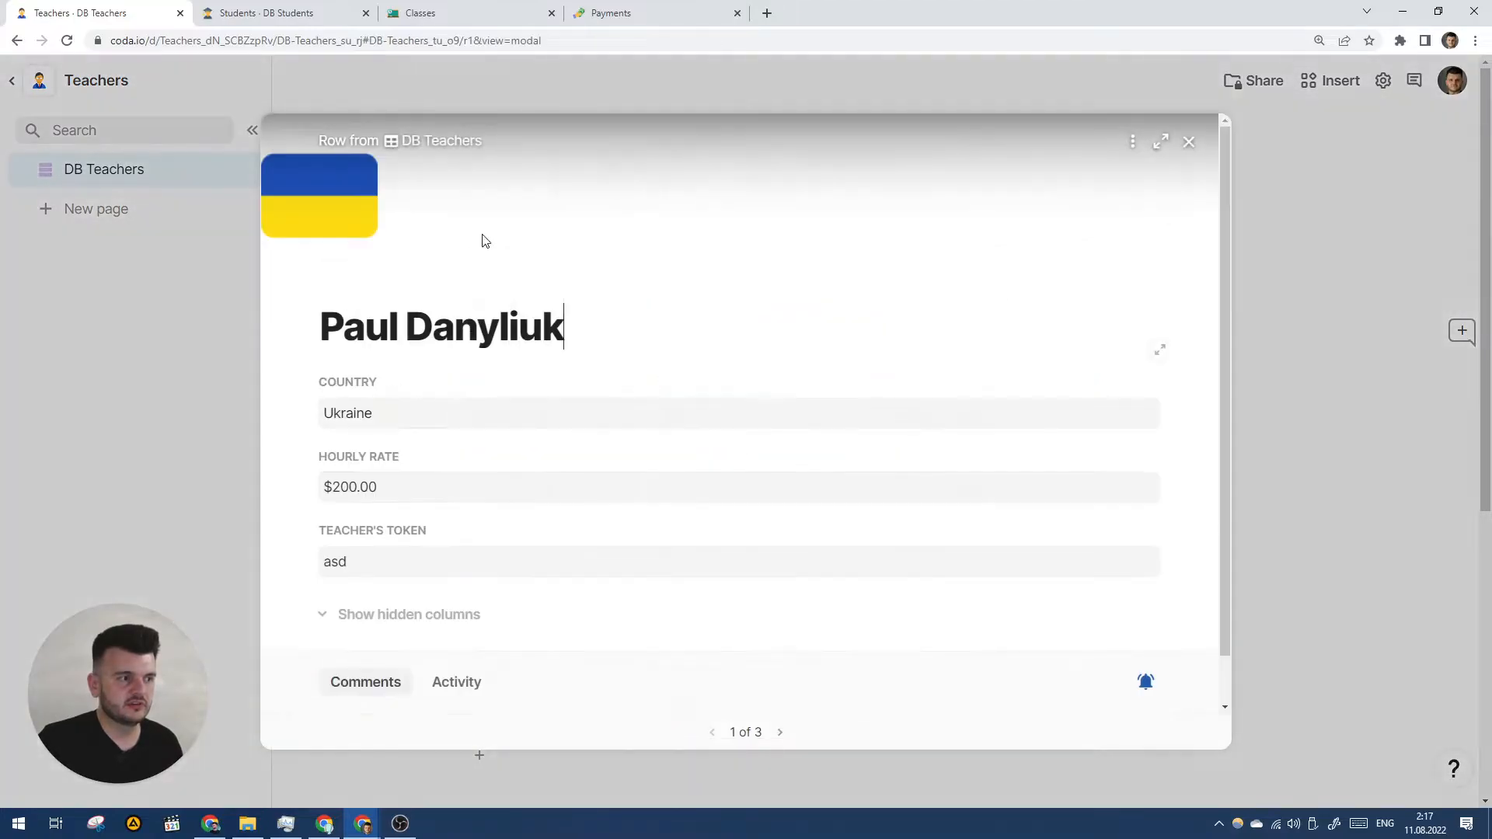
click(1188, 142)
click(457, 336)
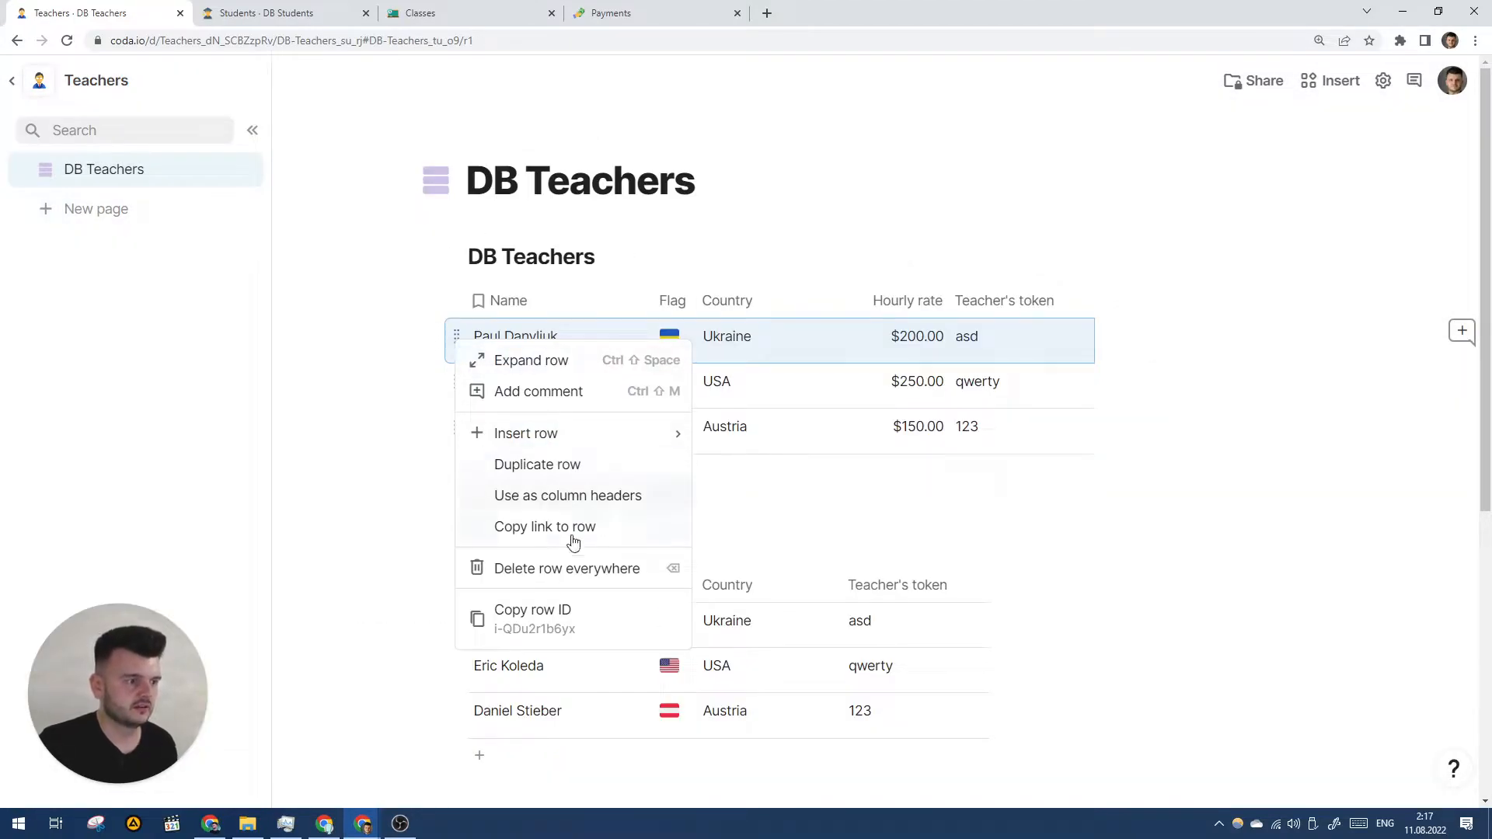
click(610, 13)
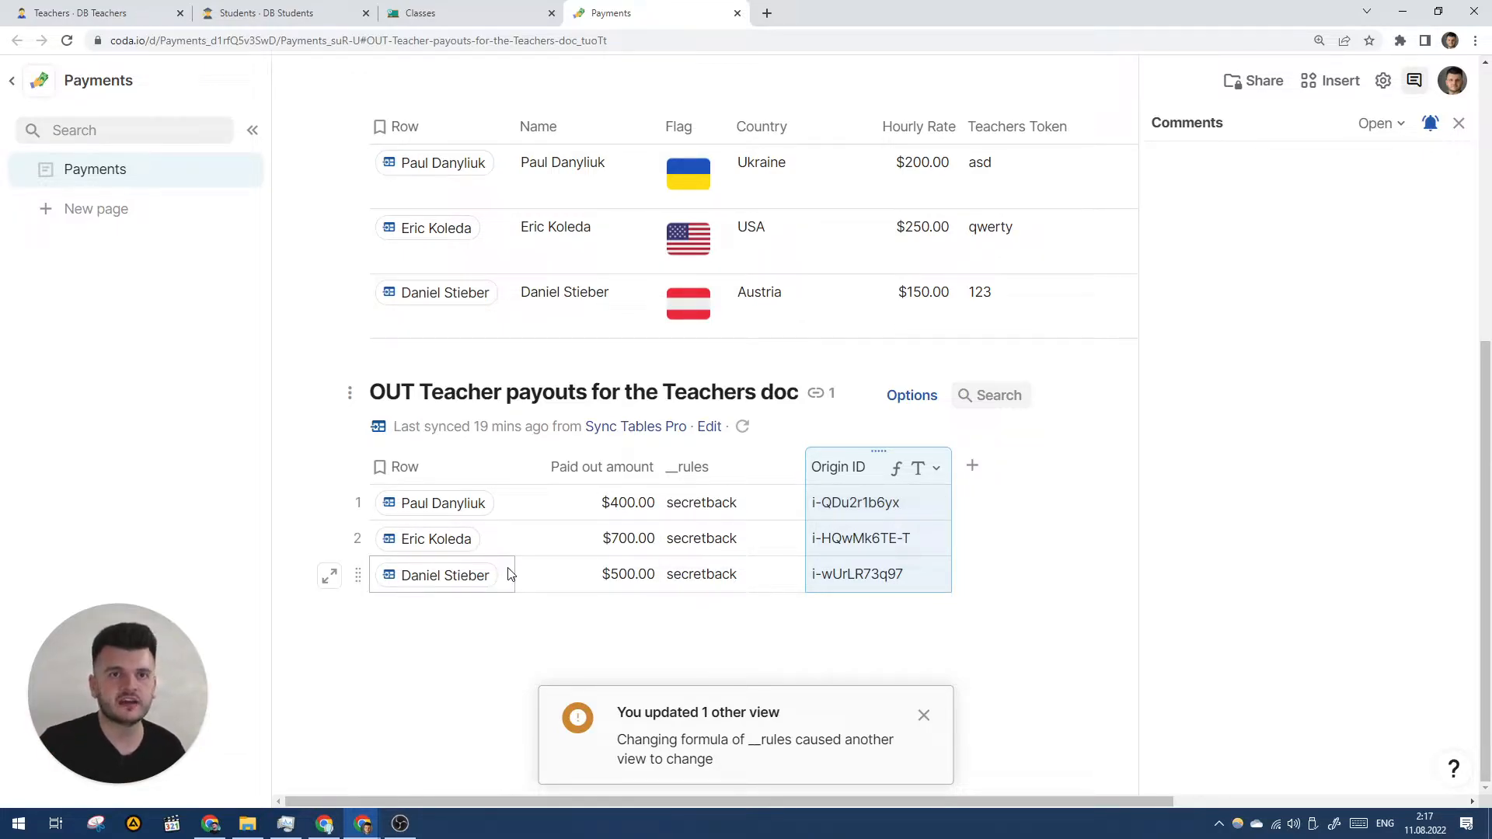
click(358, 502)
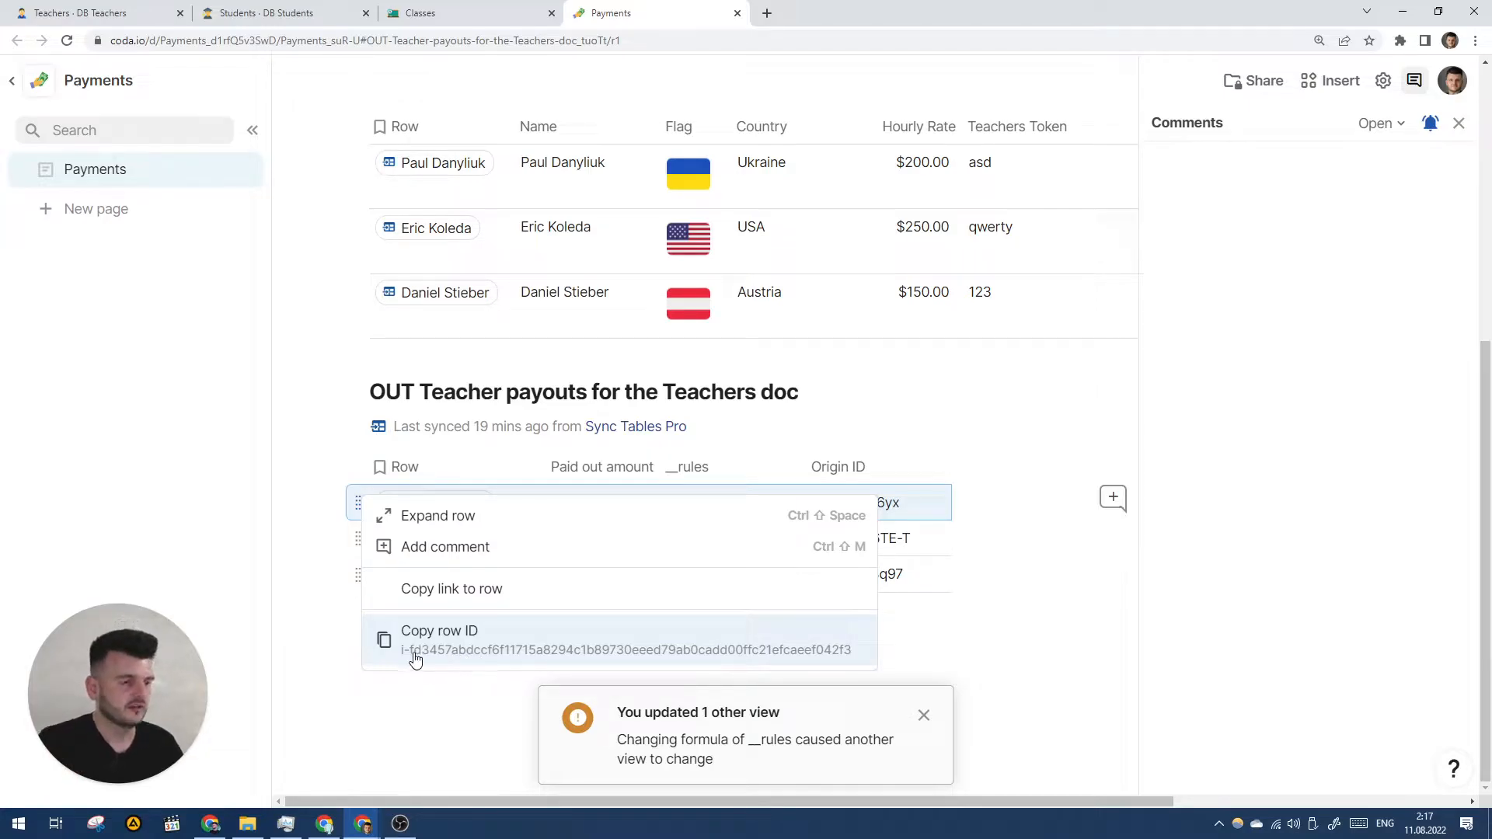
click(917, 513)
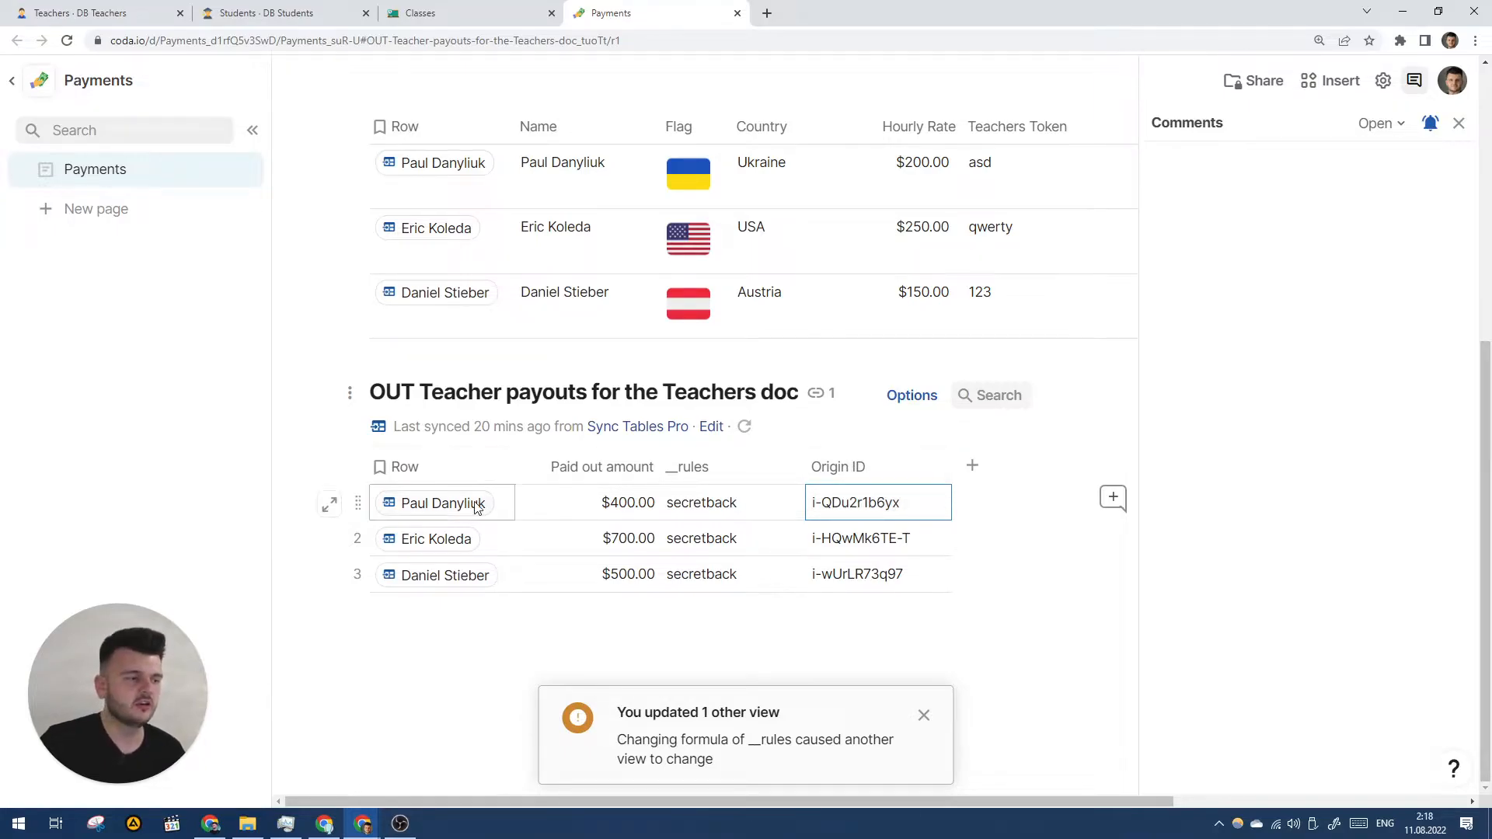
- Add the Sync Path field as a column and unhide it in the payouts table
mouse_move(464, 510)
scroll(543, 380, down, 2)
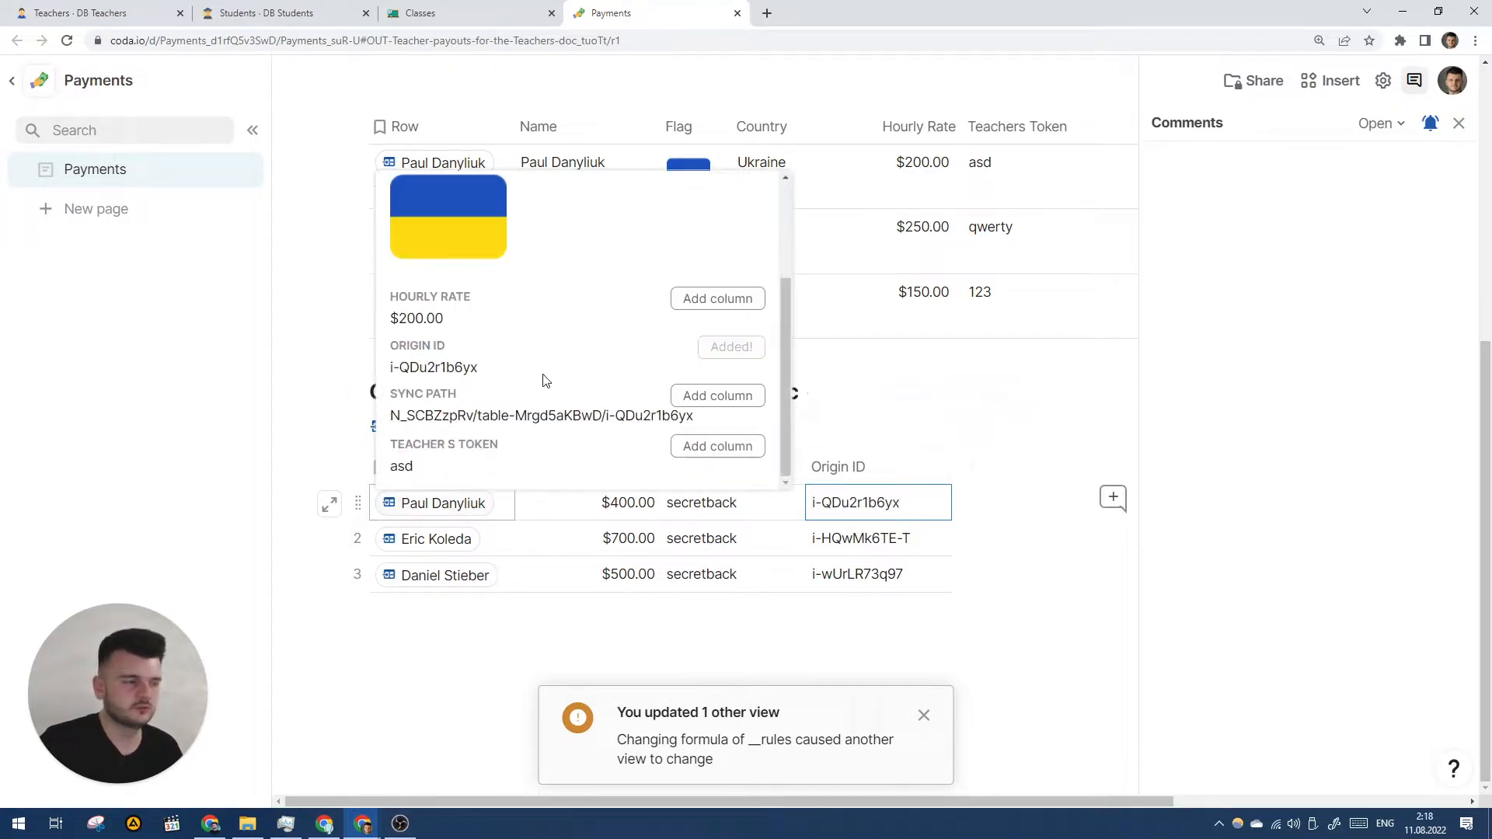
click(718, 397)
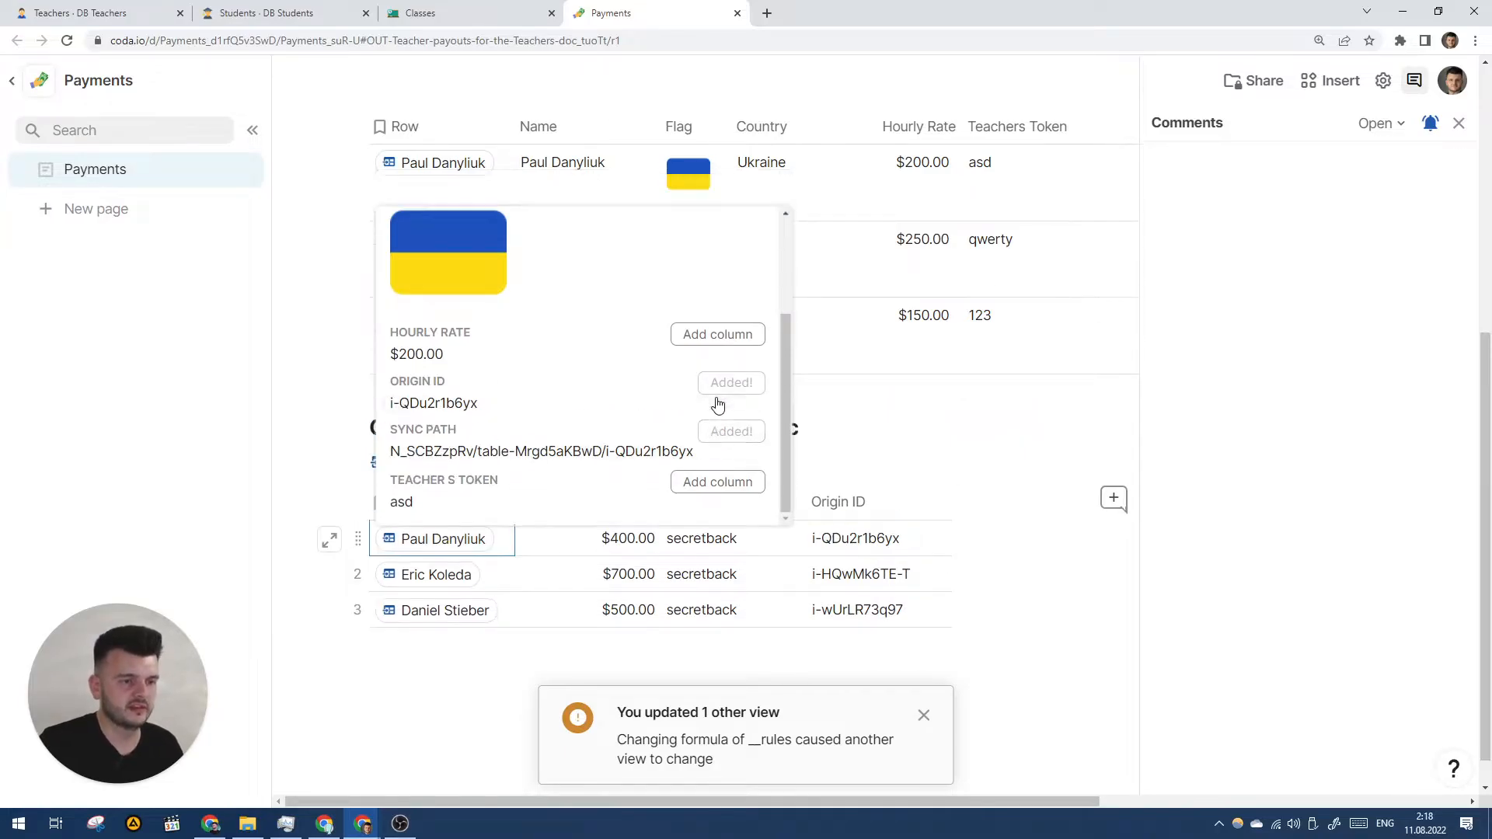
click(912, 432)
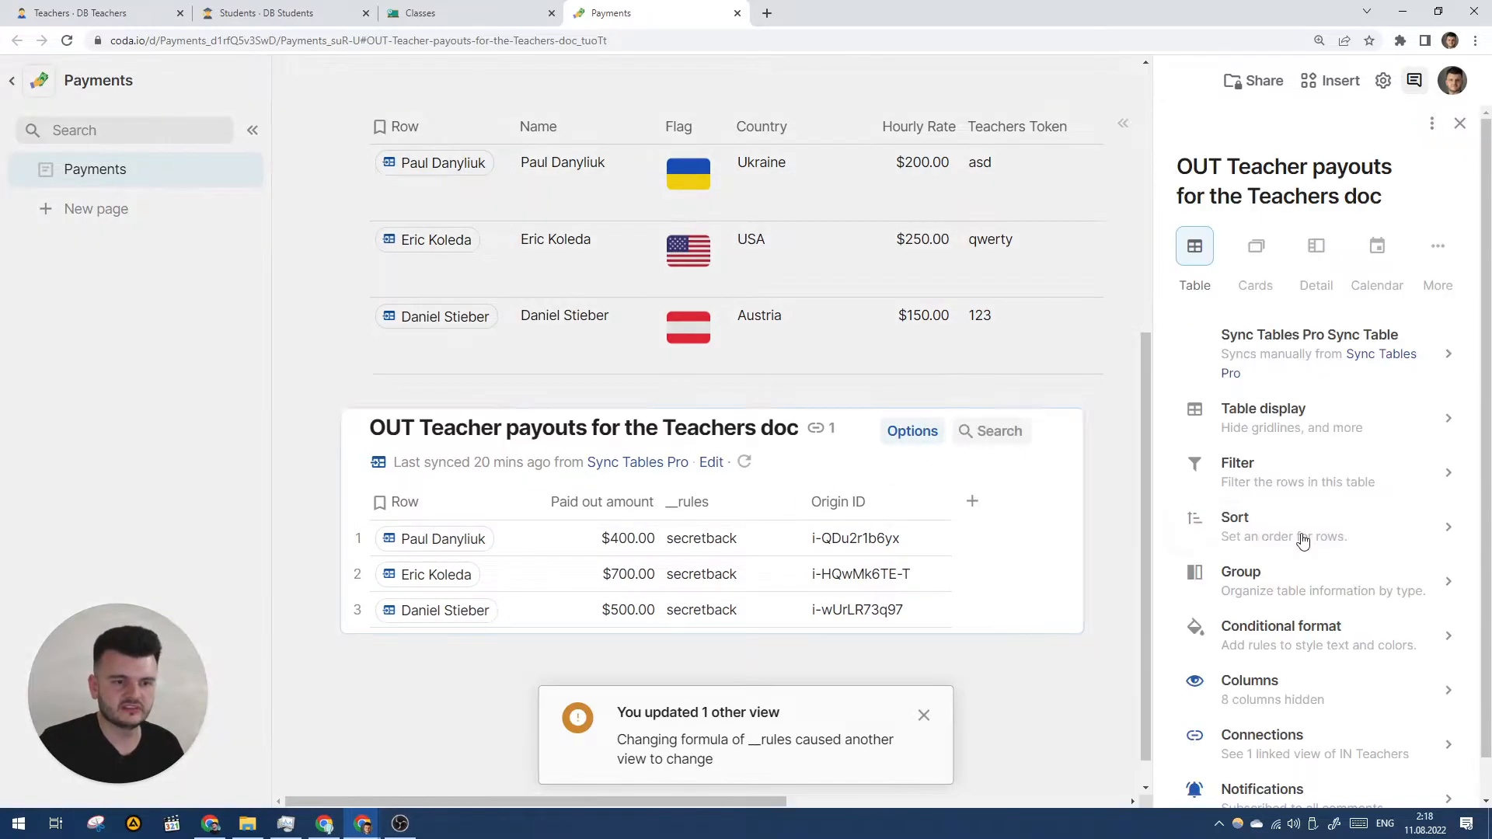
click(1248, 682)
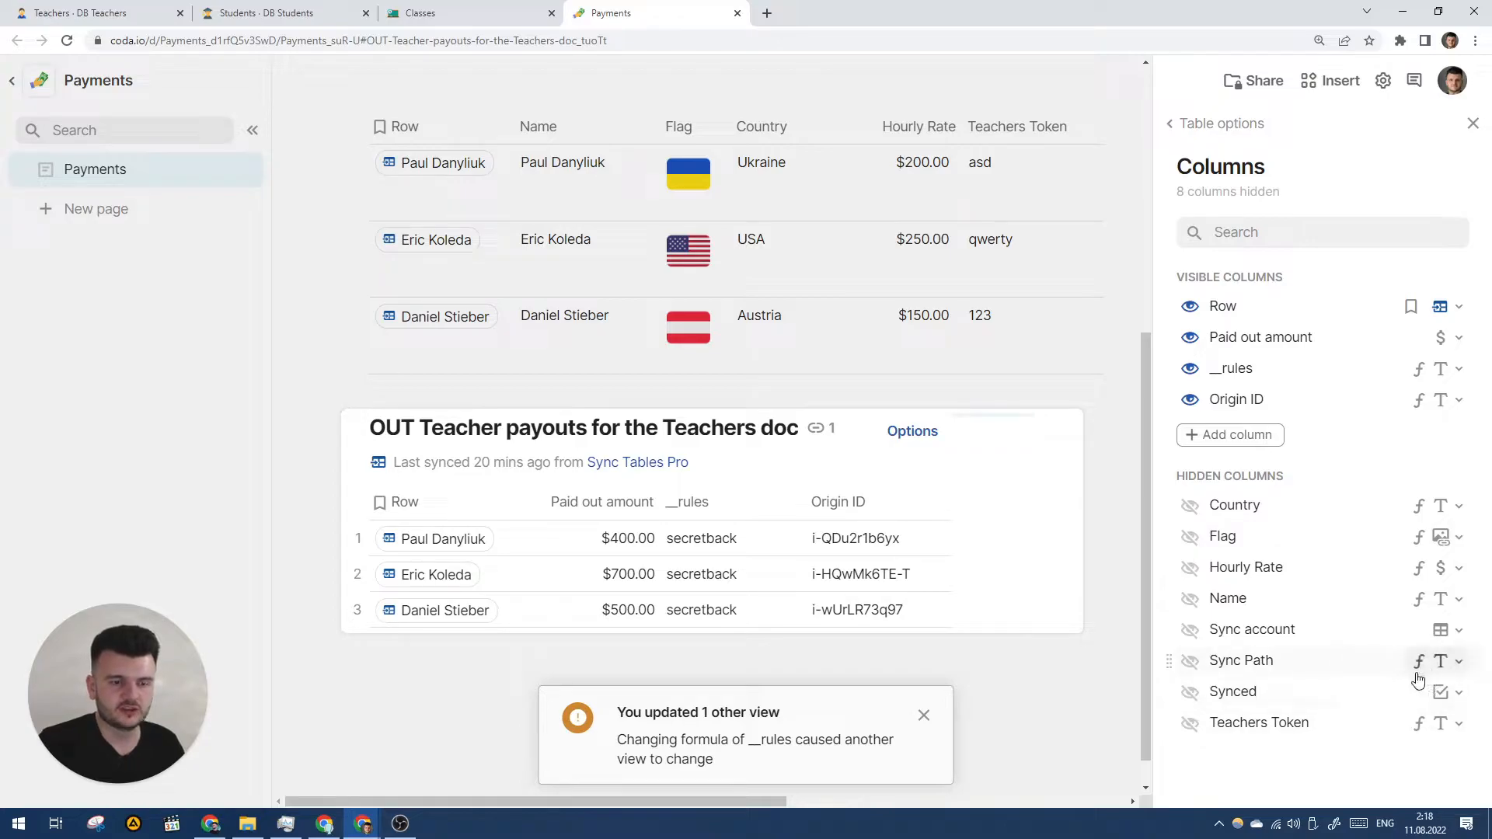
click(1189, 660)
- Resize the Sync Path column to fit its doc, table and row paths
drag(1095, 501, 1262, 493)
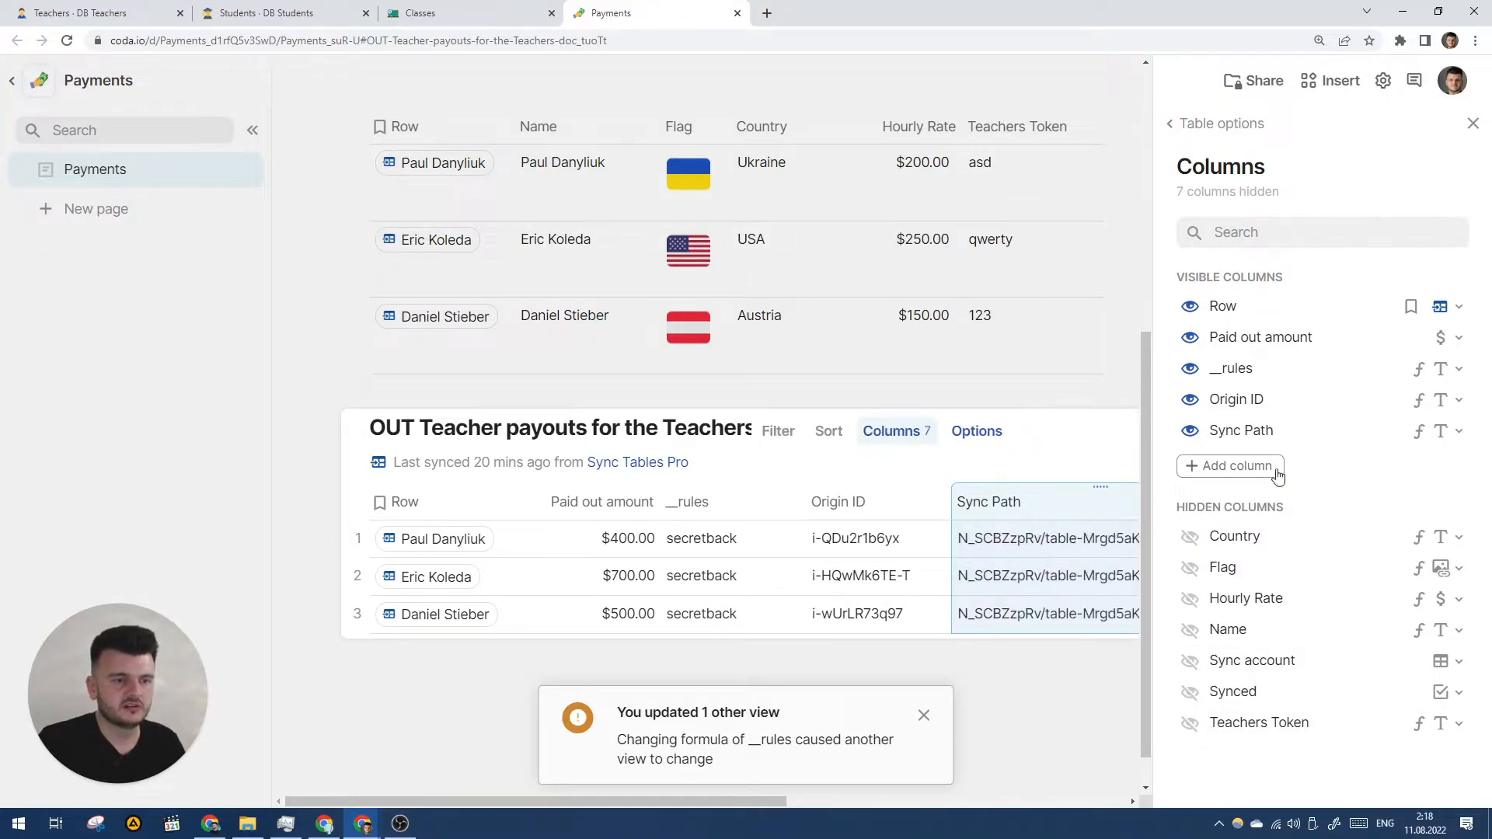
click(1472, 123)
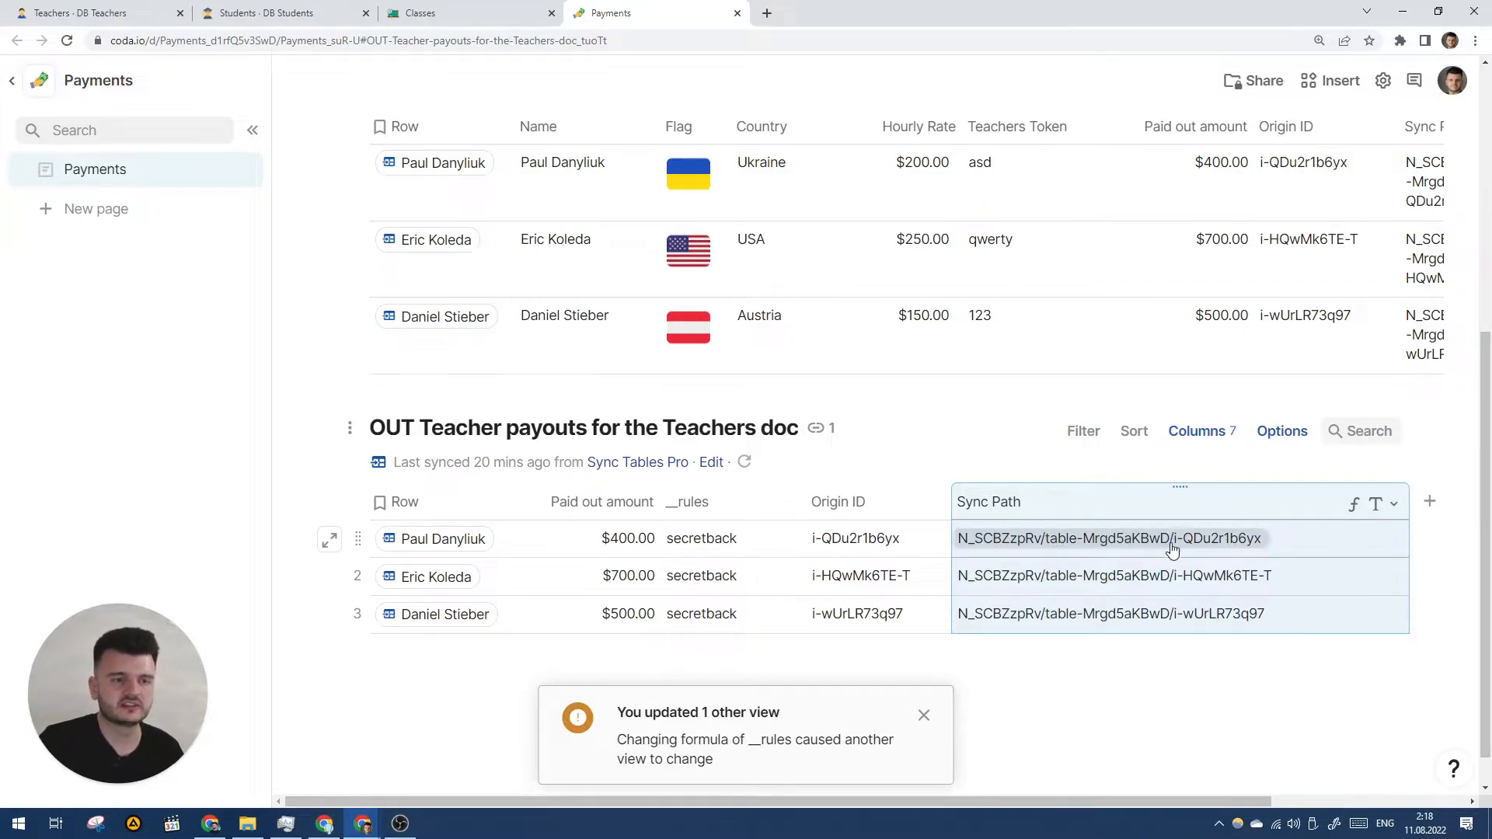
drag(1408, 502, 1316, 501)
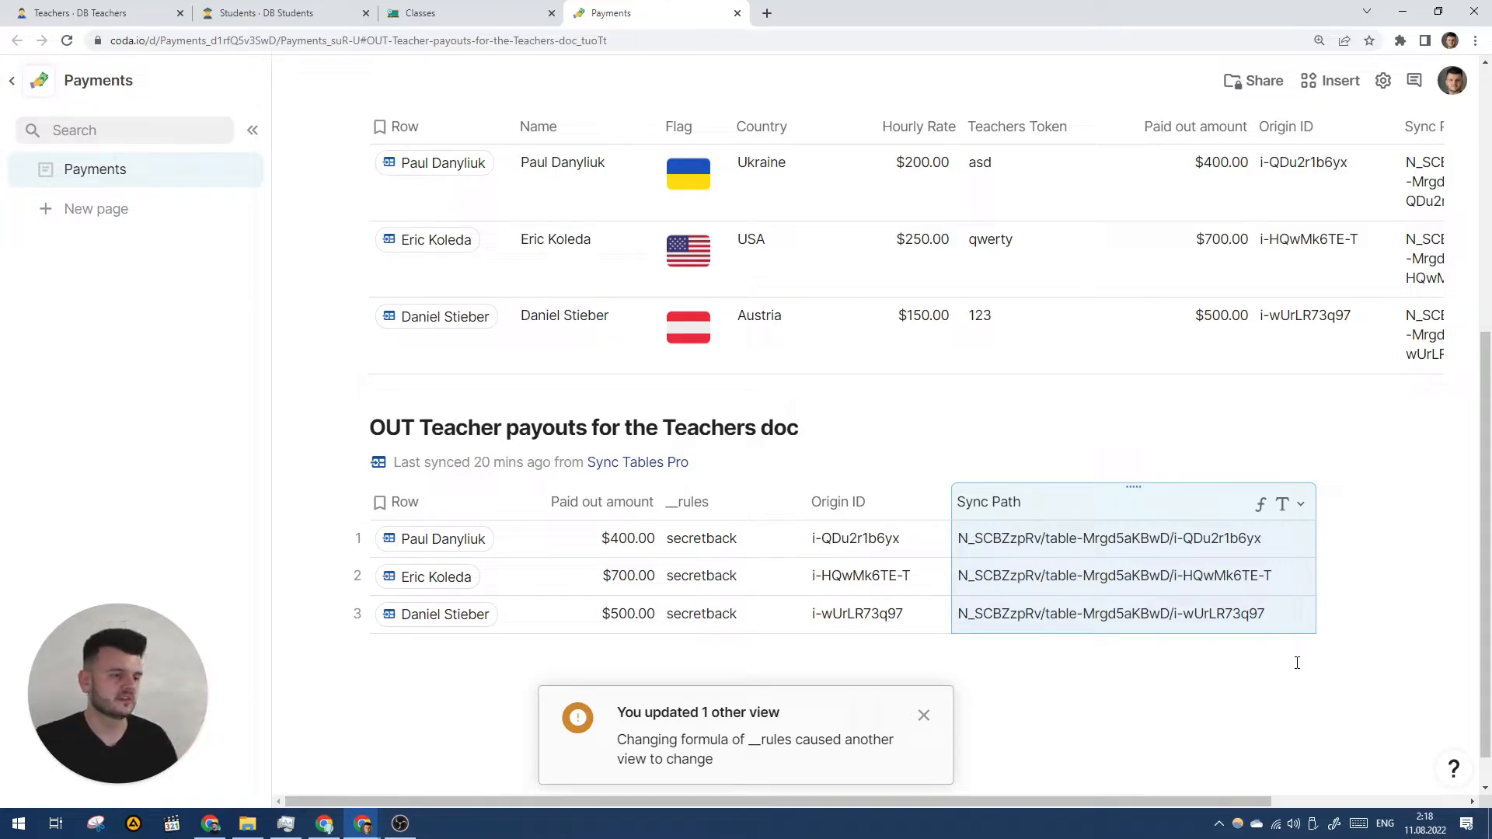
click(1282, 556)
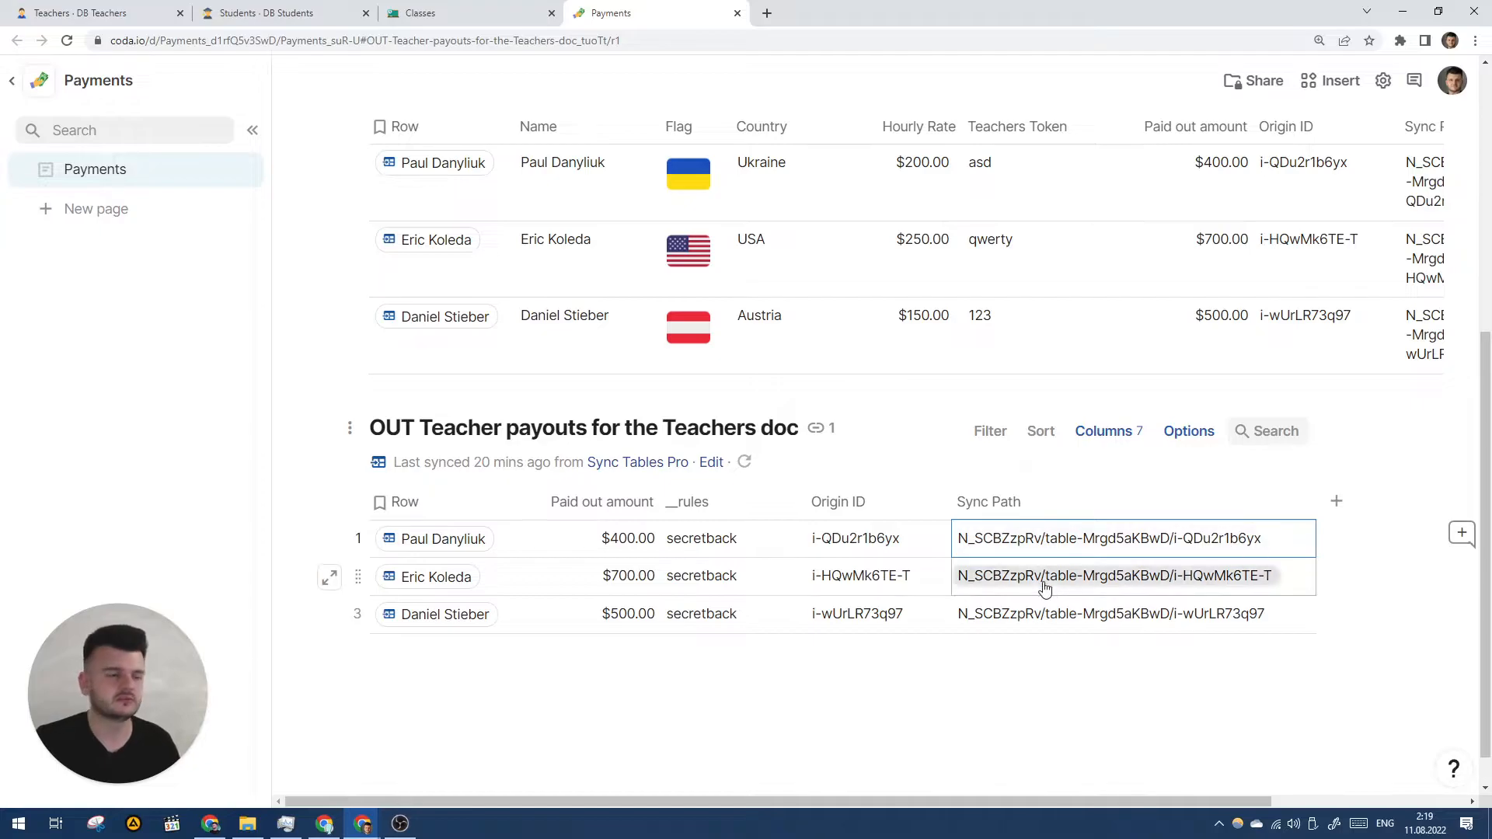
click(125, 12)
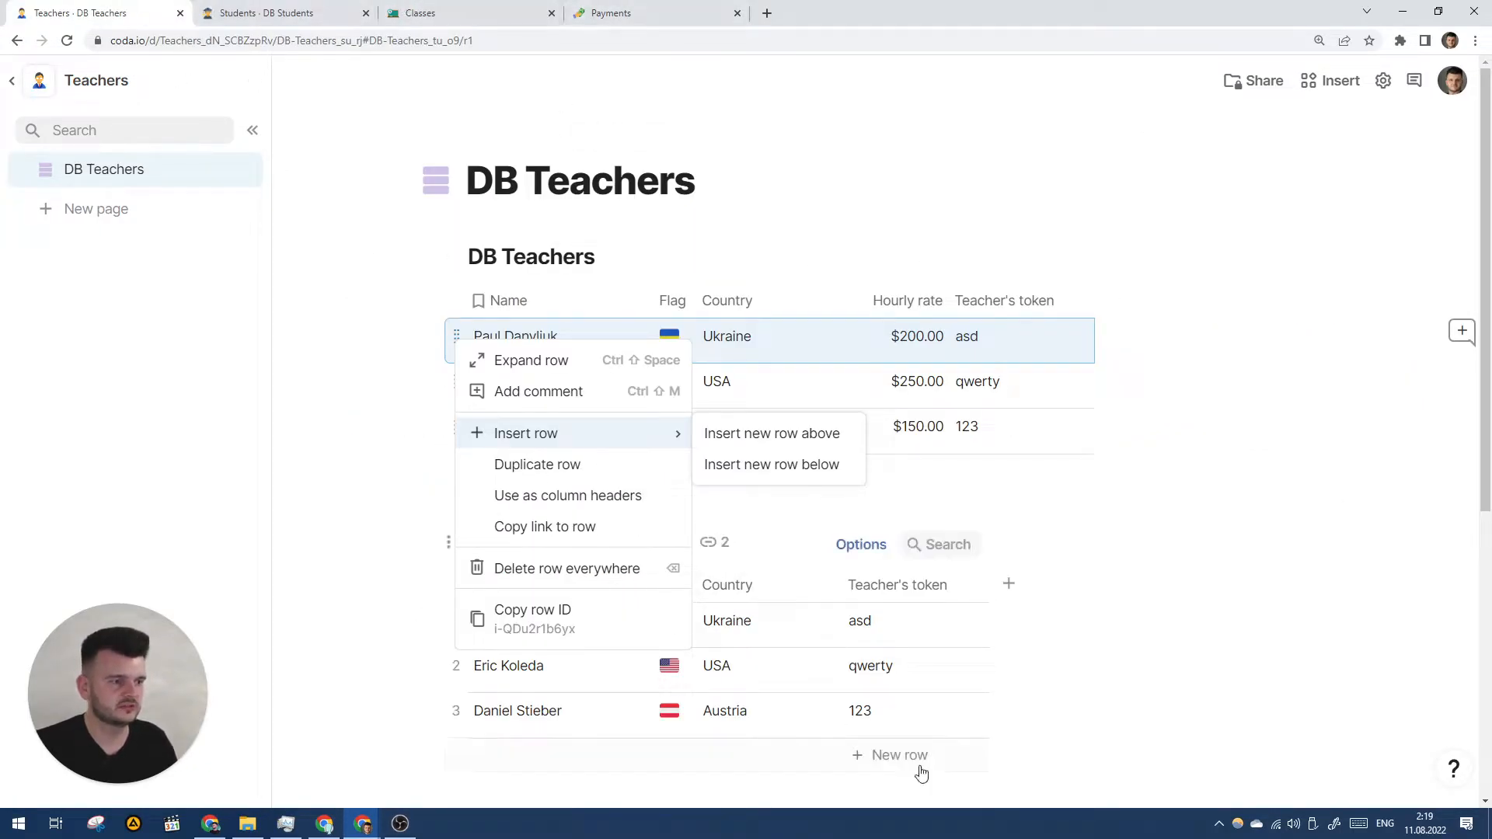
- Add the Sync Tables Pro pack to the Teachers doc, letting anyone sharing the doc take actions
click(1182, 733)
scroll(632, 754, down, 5)
click(662, 735)
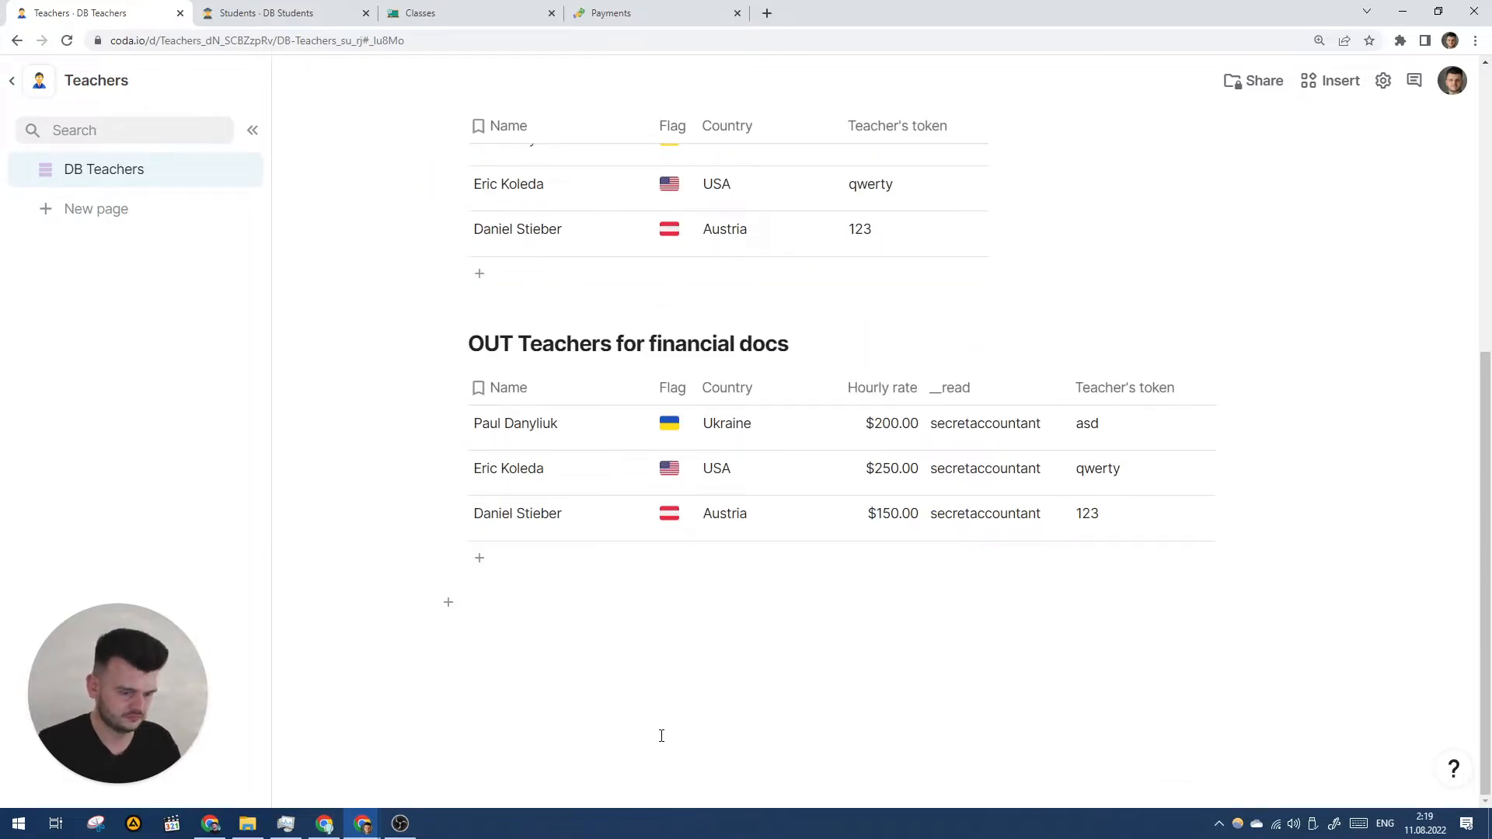
text(/sync)
key(Return)
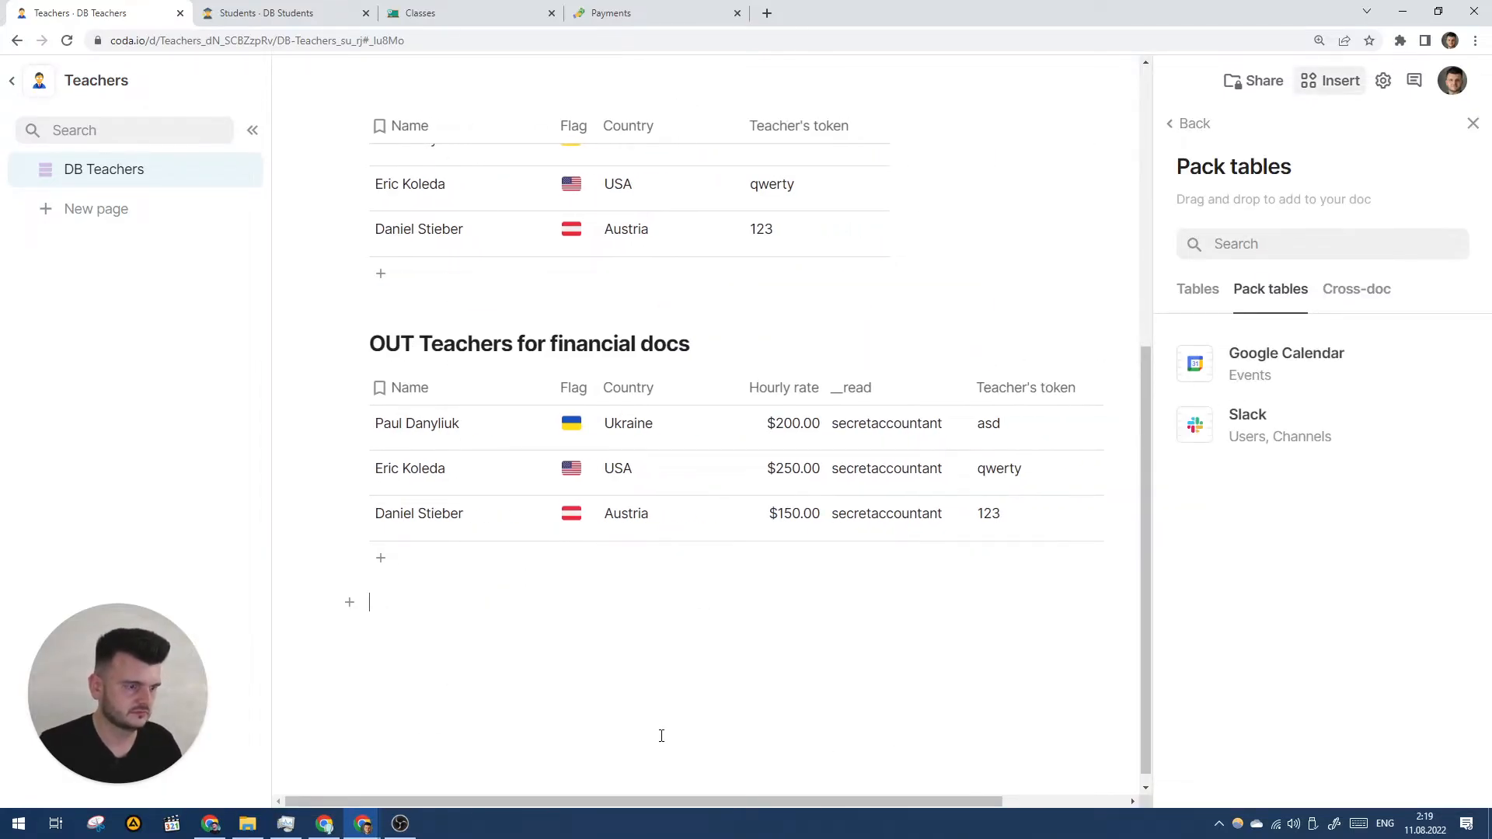
text(/sync)
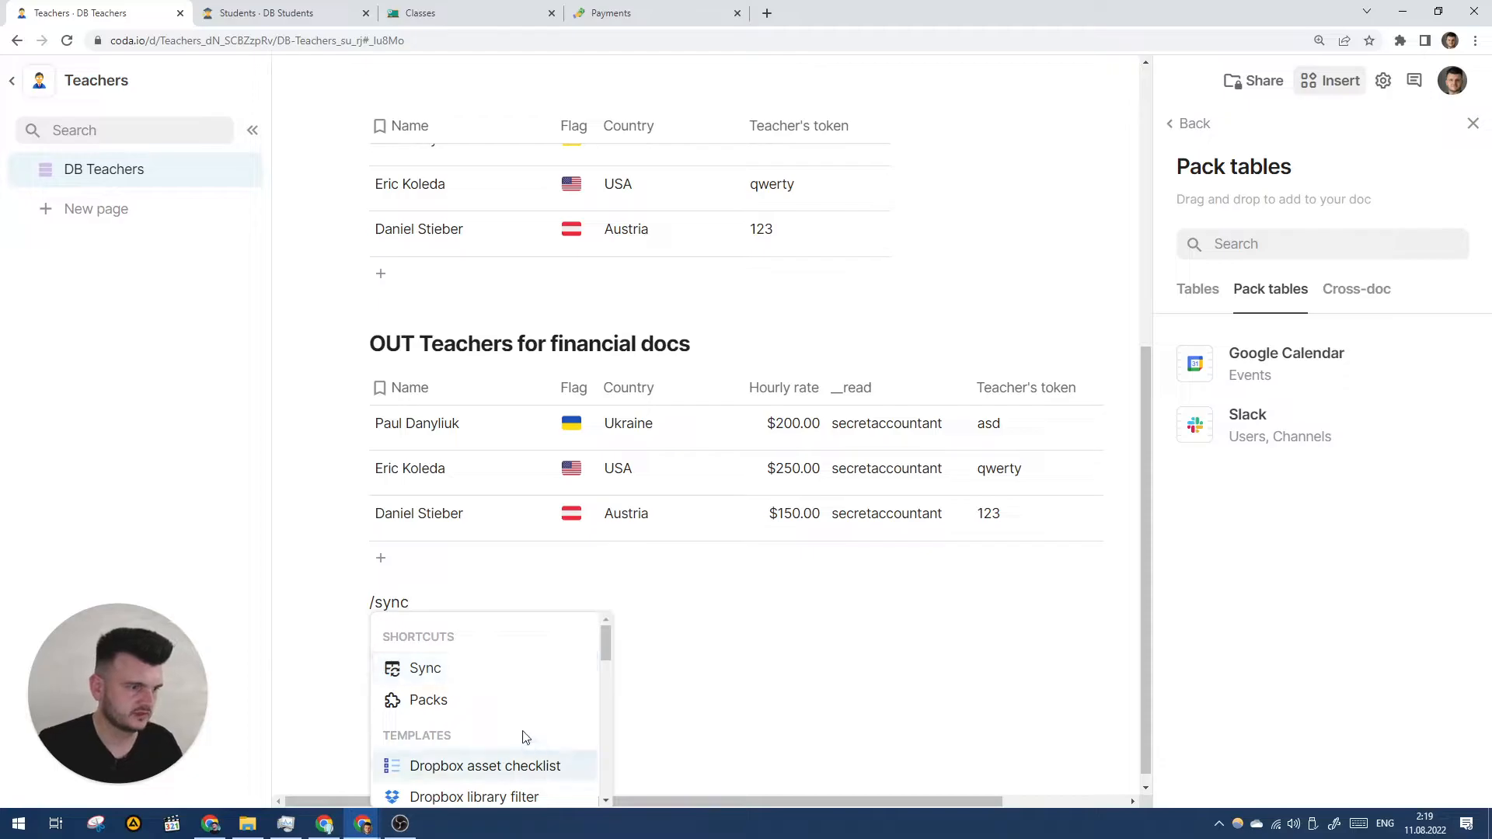
click(449, 764)
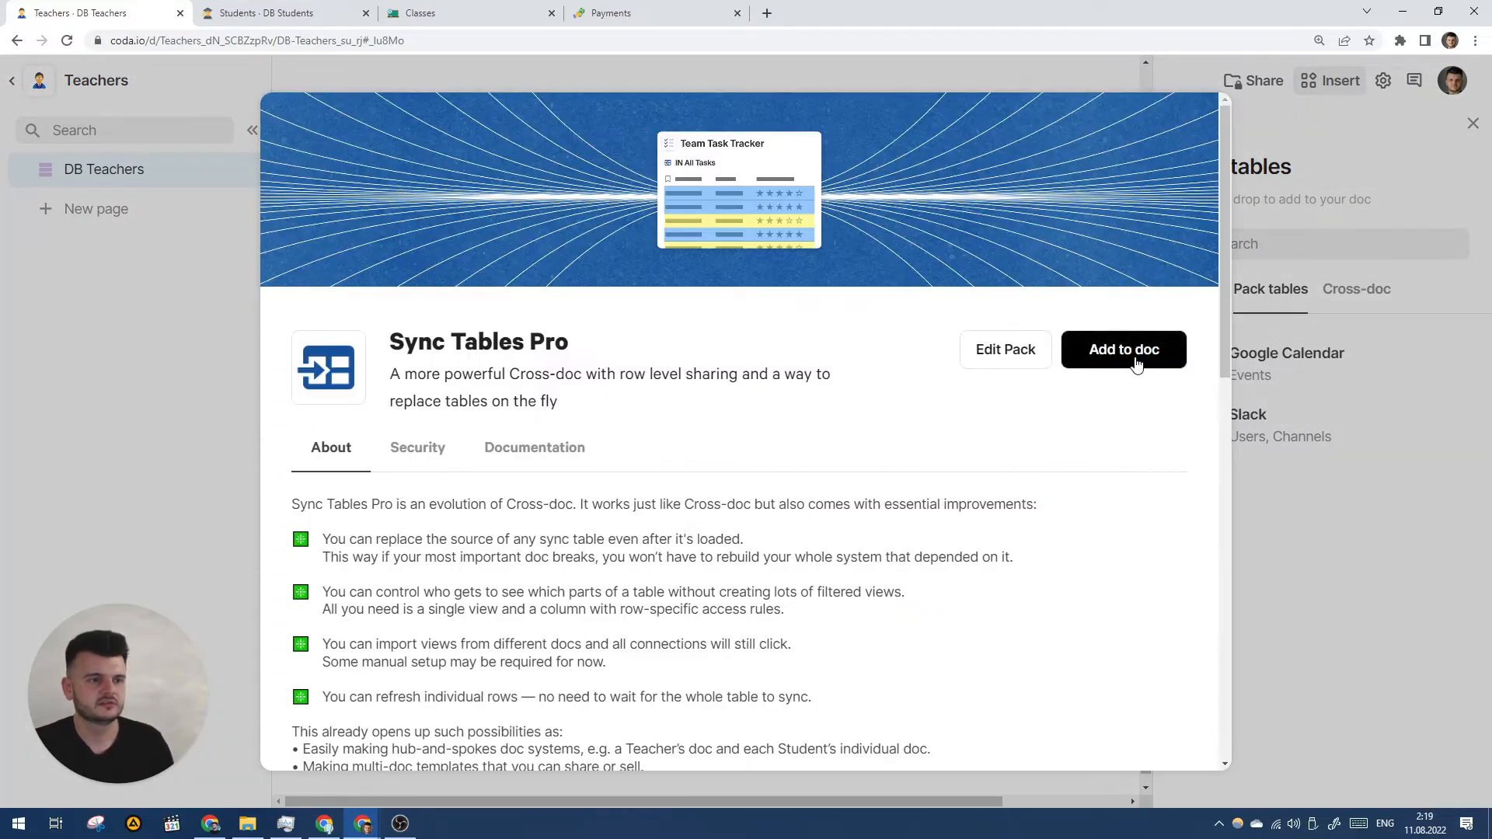
click(1130, 351)
click(800, 374)
click(707, 433)
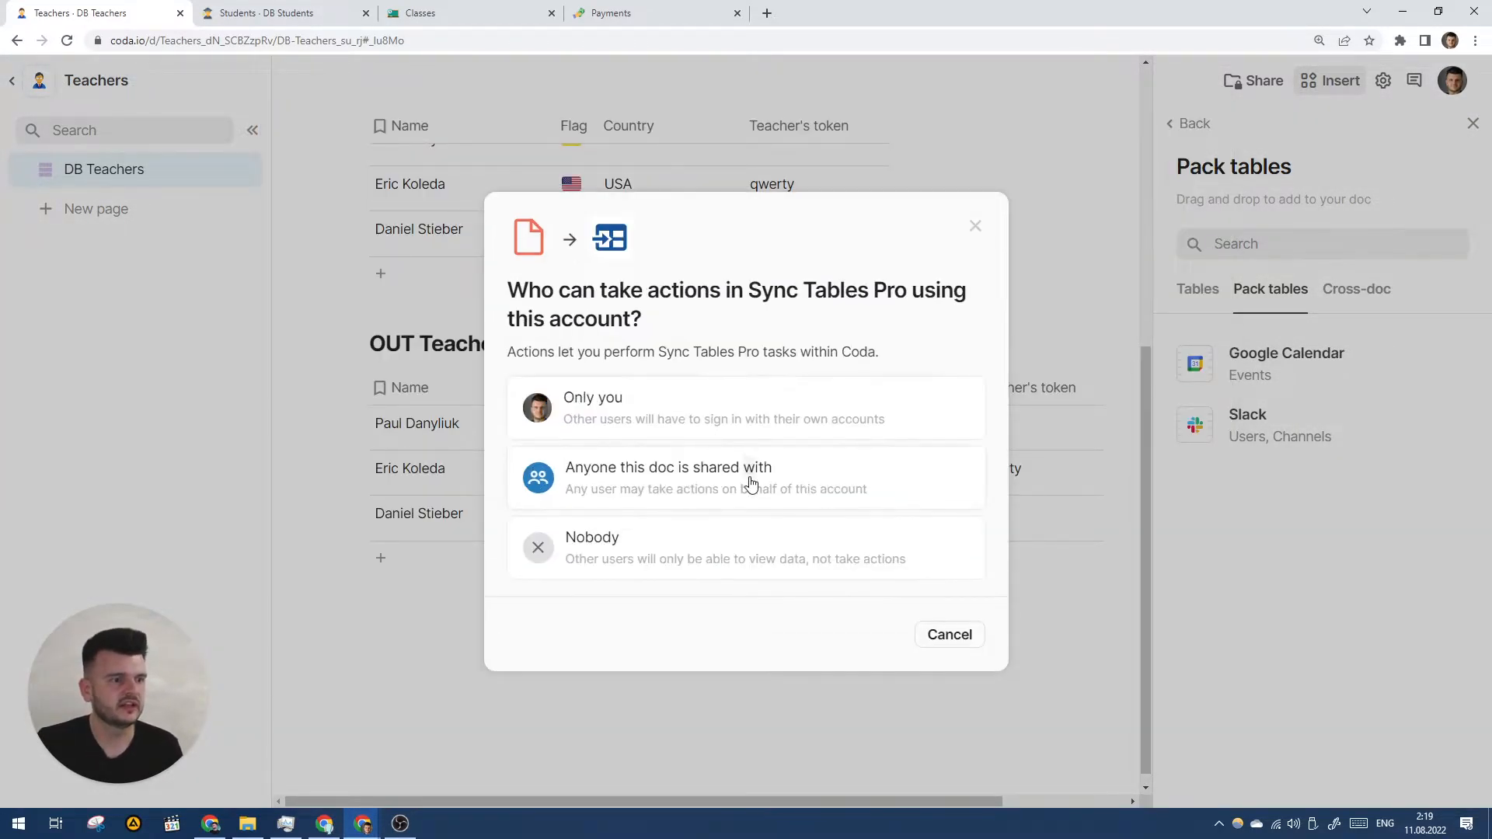
click(655, 483)
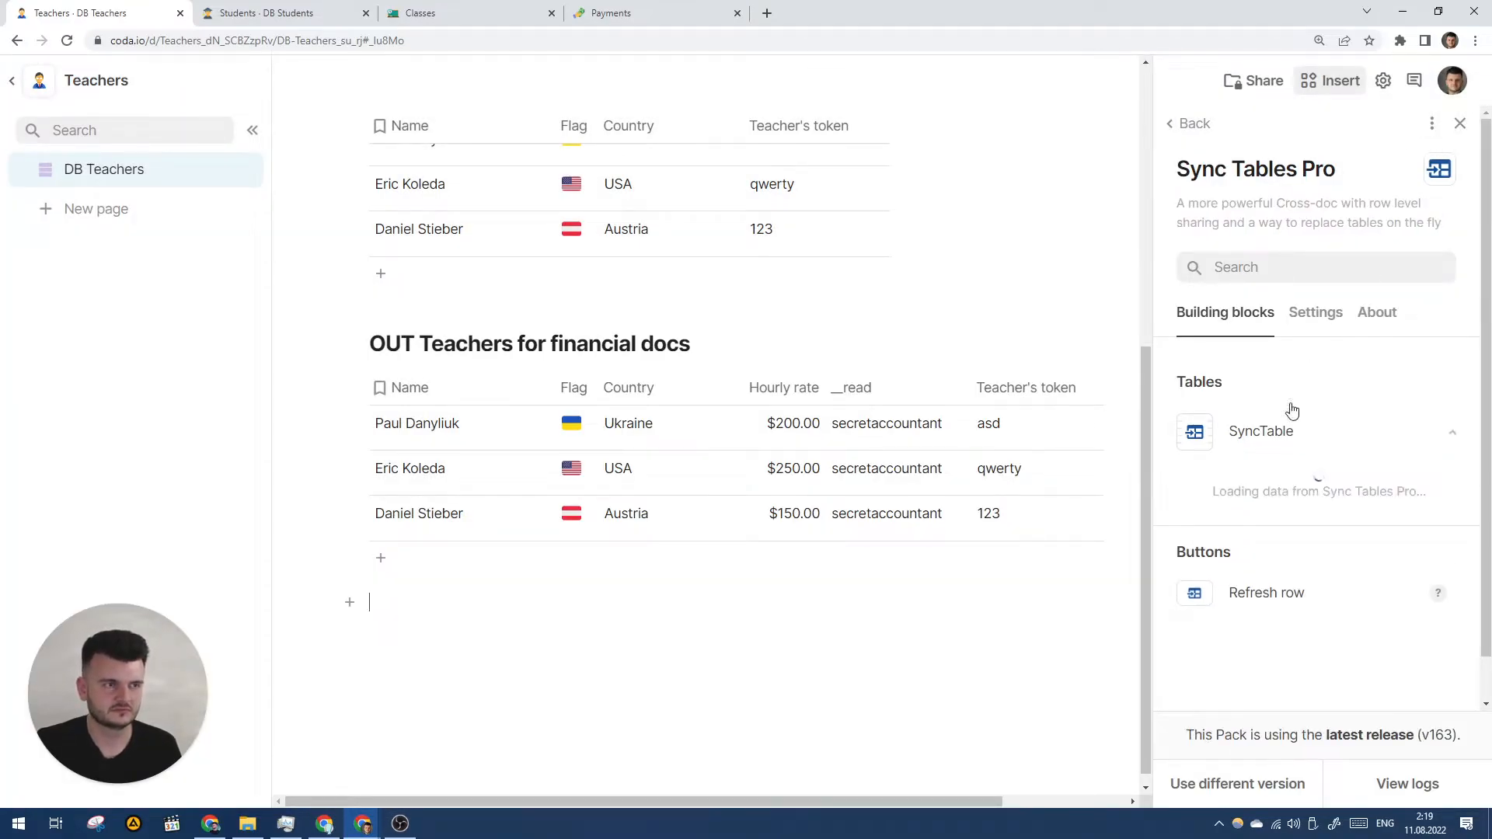
- Browse to the Payments doc's shared tables and drag IN Teachers onto the page
click(1315, 456)
scroll(1313, 451, down, 2)
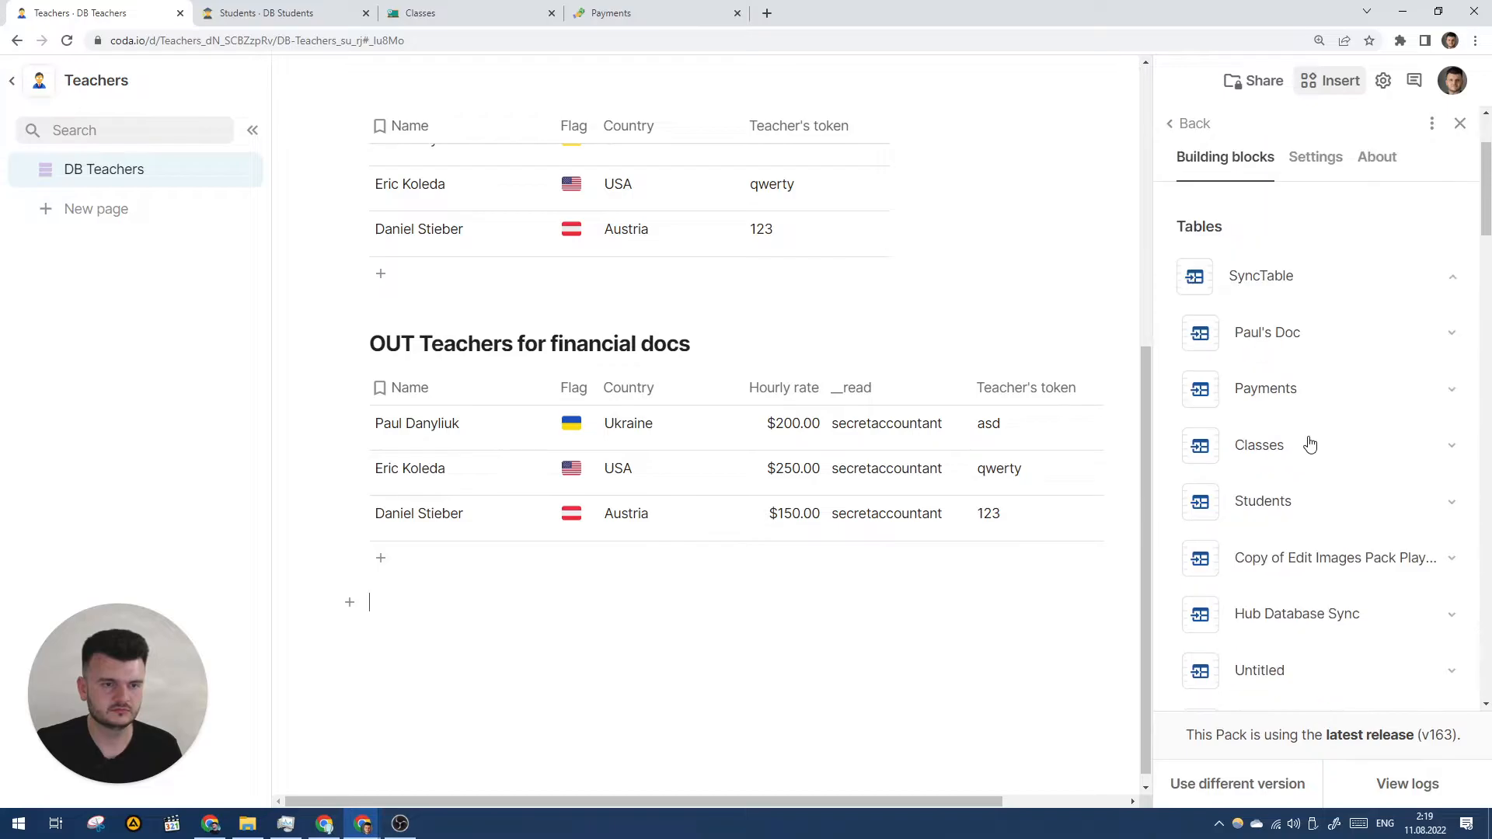
click(1281, 393)
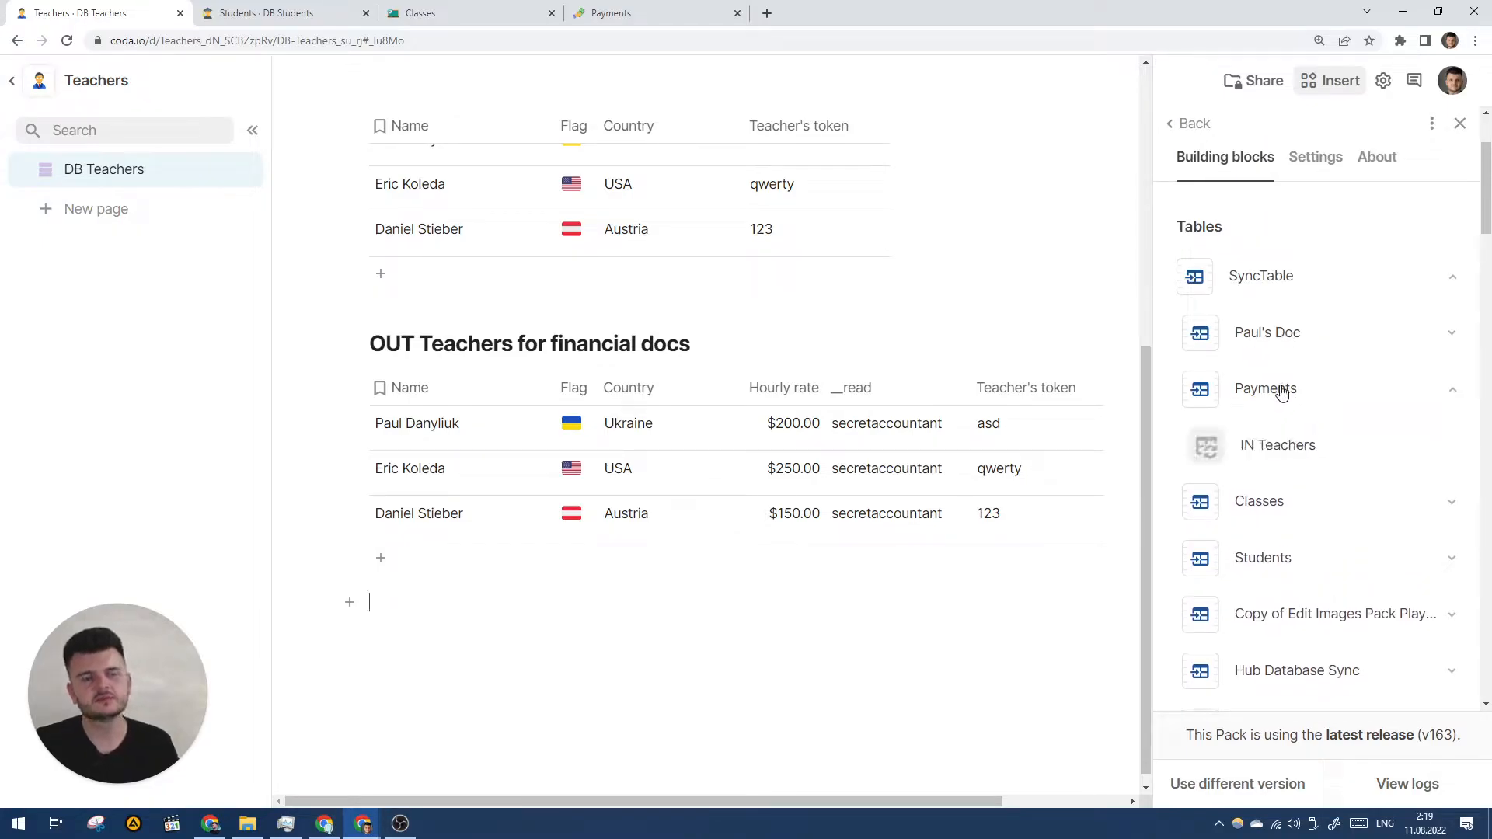
drag(1268, 443, 703, 683)
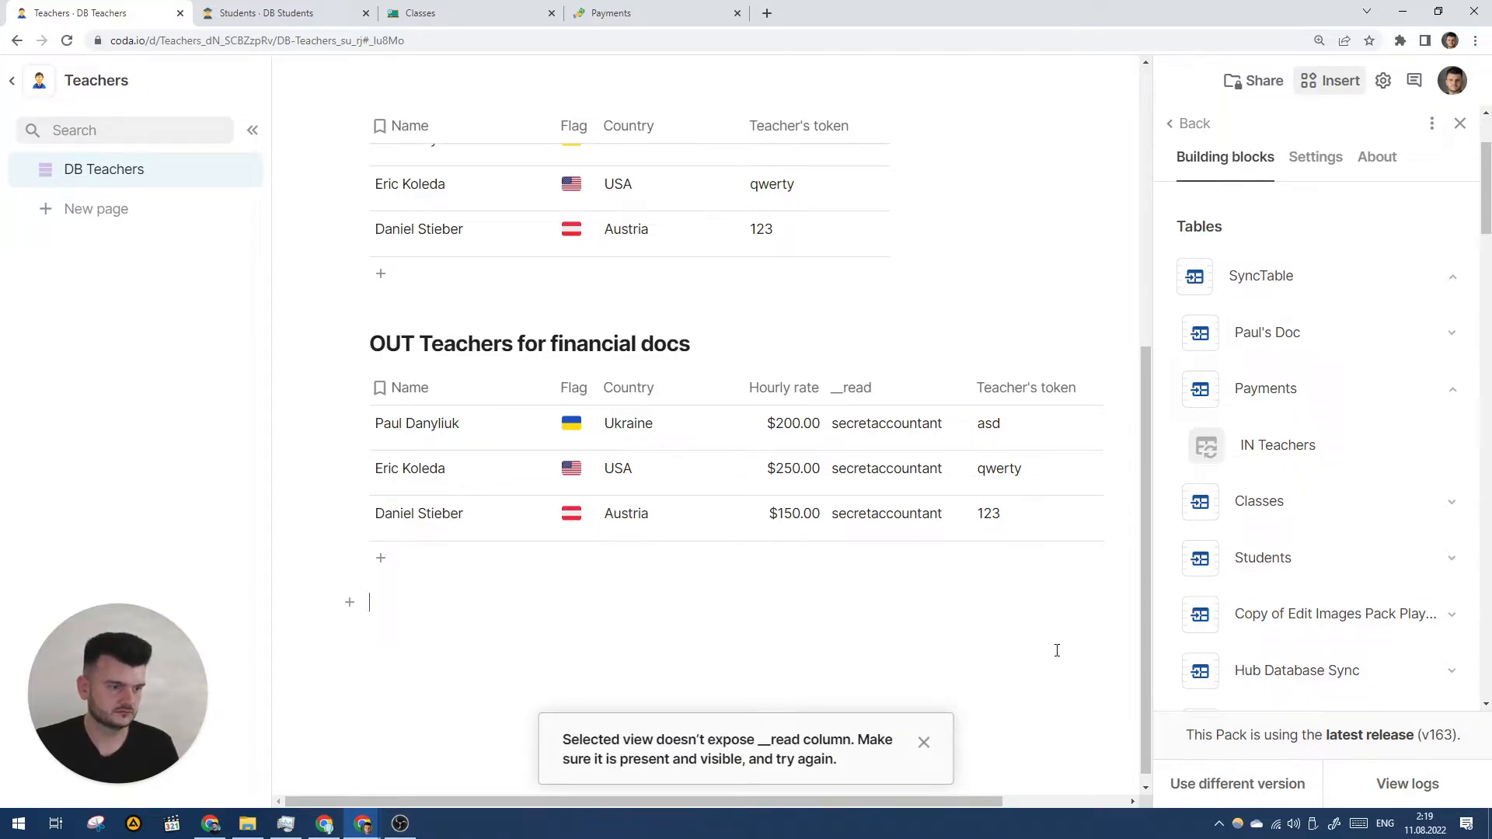
click(618, 14)
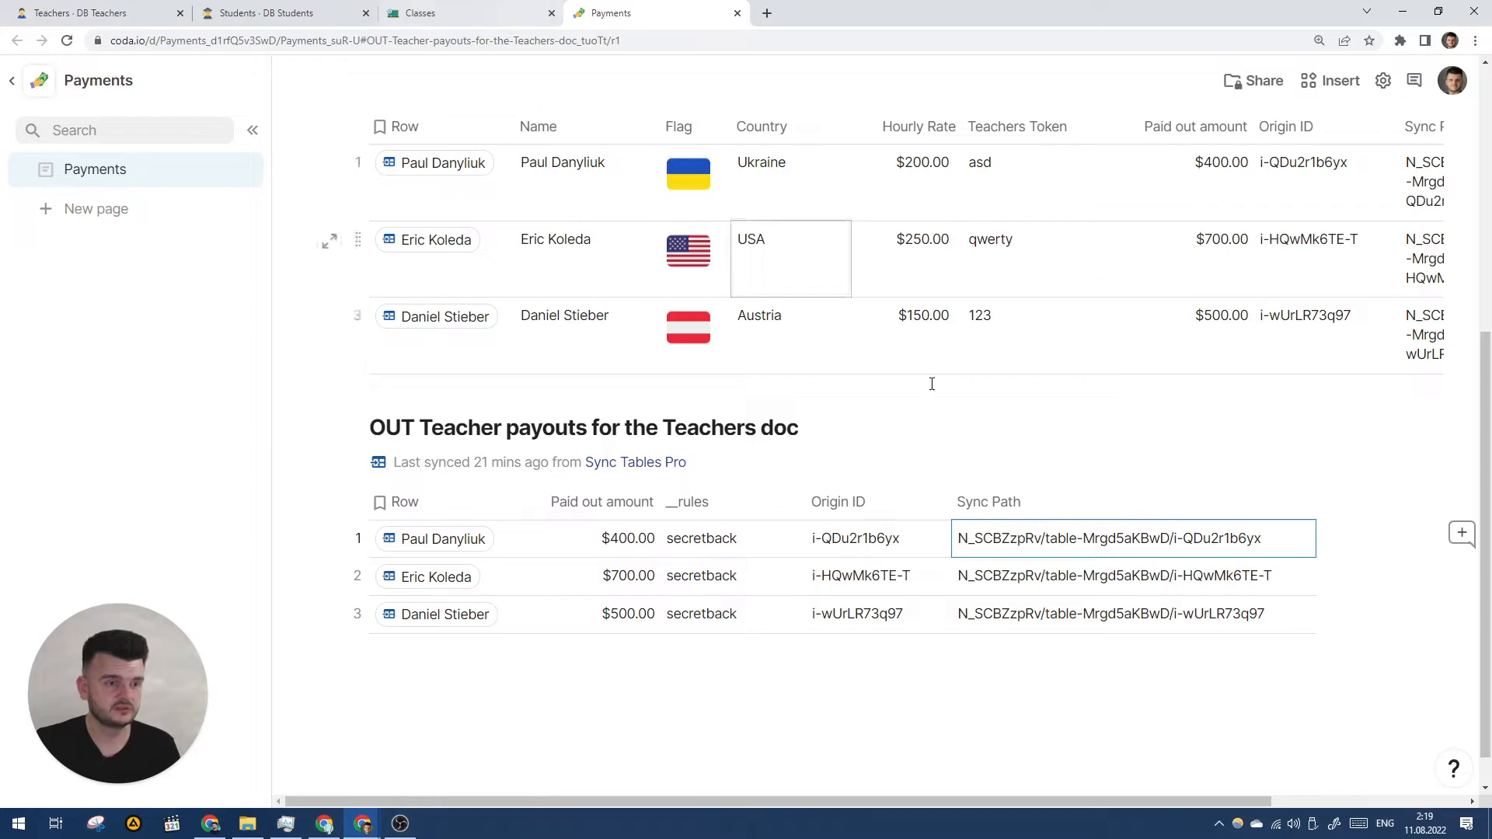
- Rename the payouts table's __rules column to __read
click(689, 501)
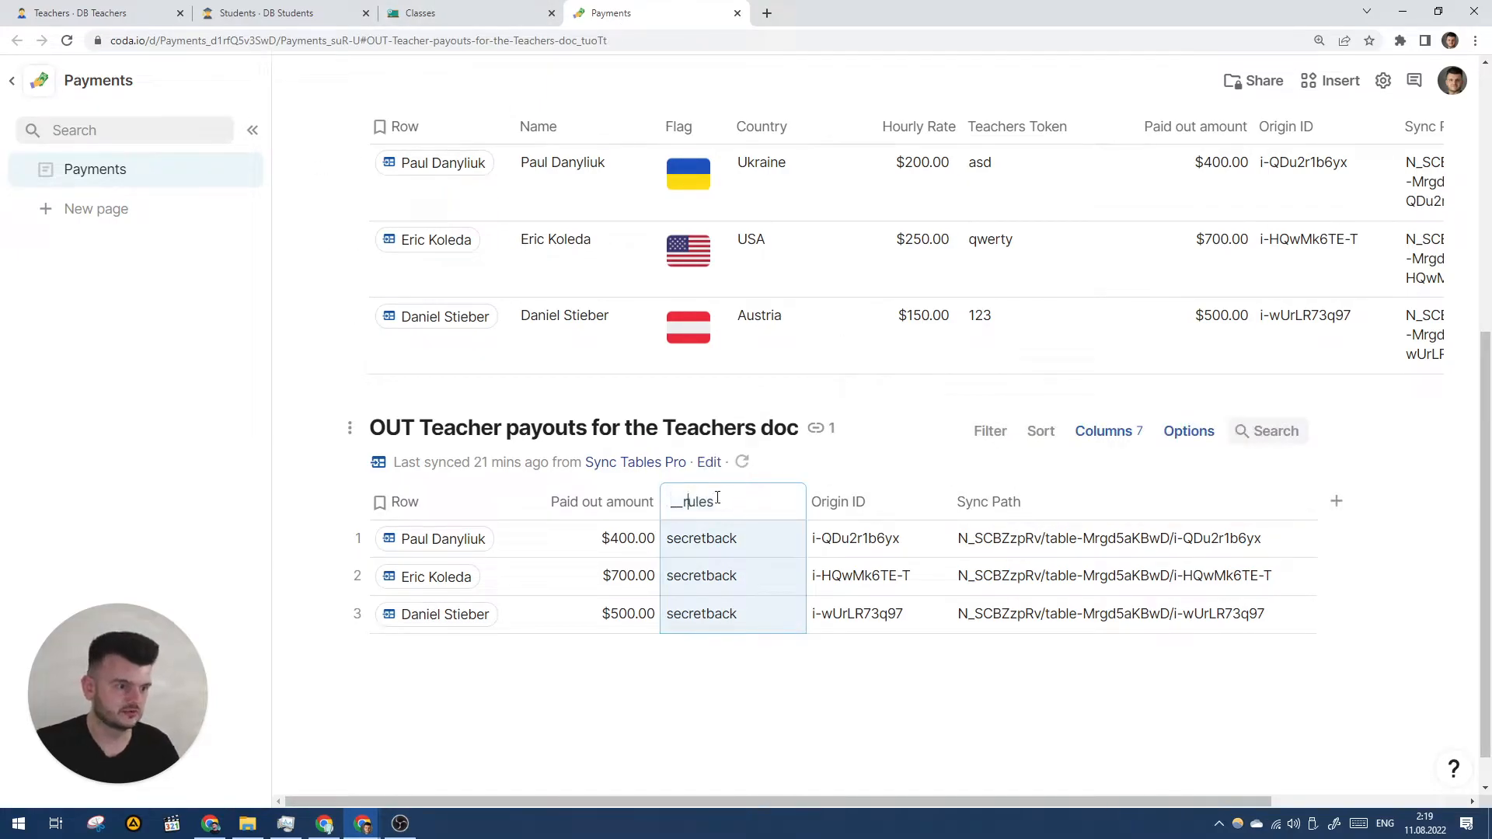
text(__read)
key(Return)
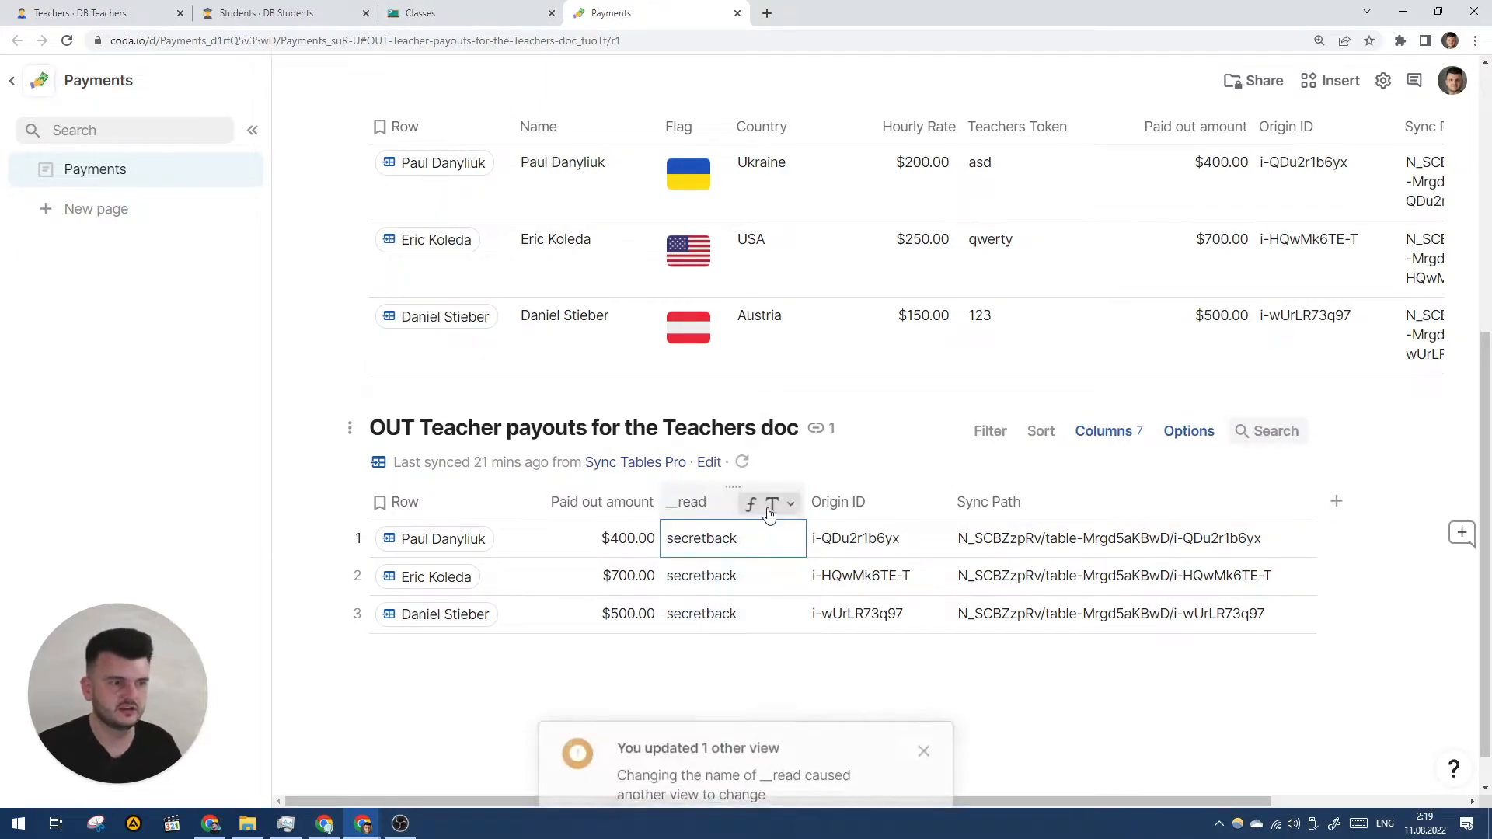
- Retry dragging IN Teachers onto the Teachers page, dismissing the __read column errors
click(125, 5)
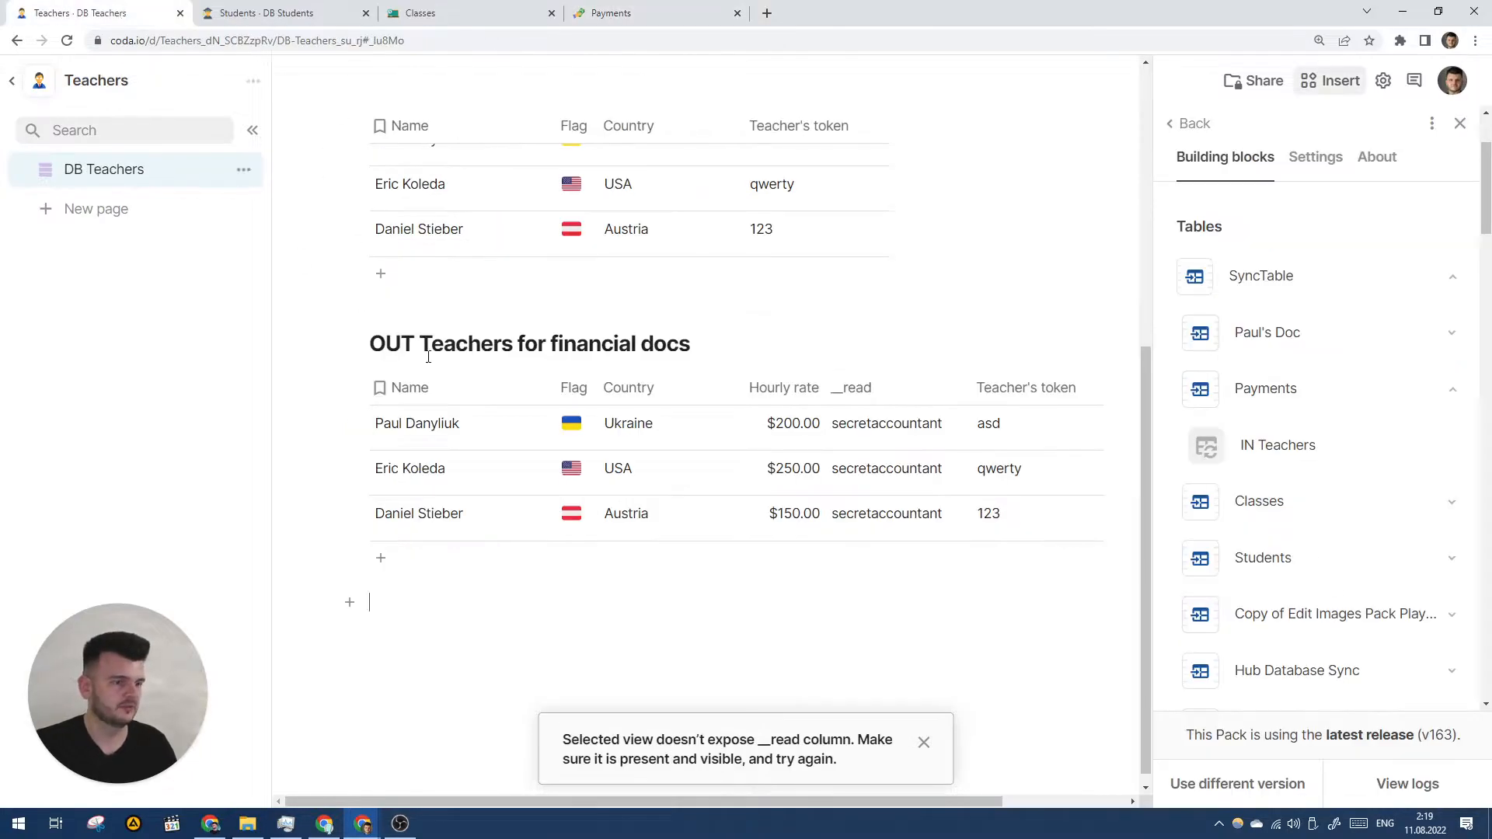
click(922, 744)
drag(1305, 443, 715, 695)
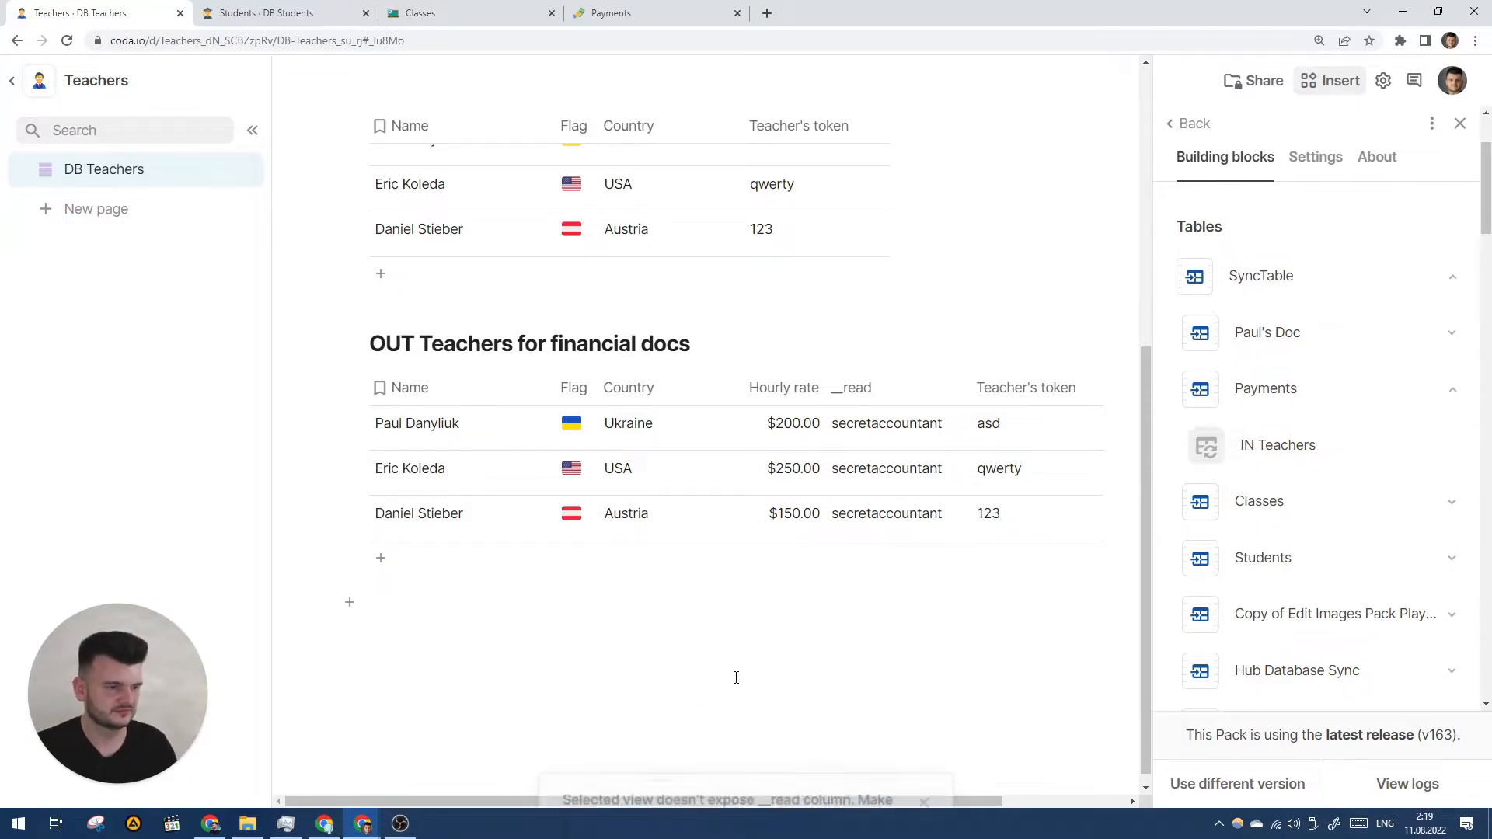
click(610, 13)
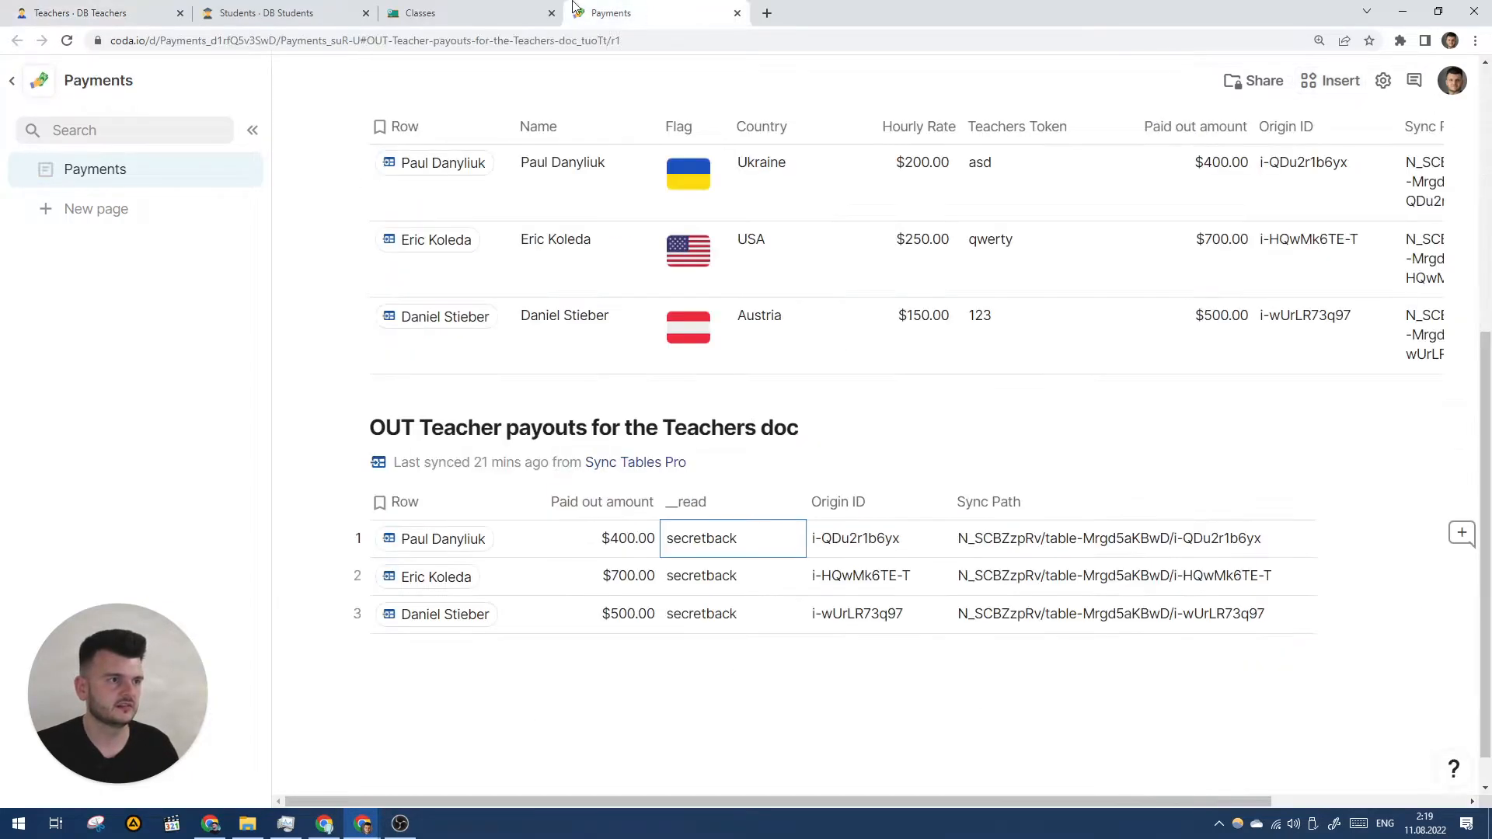
click(782, 498)
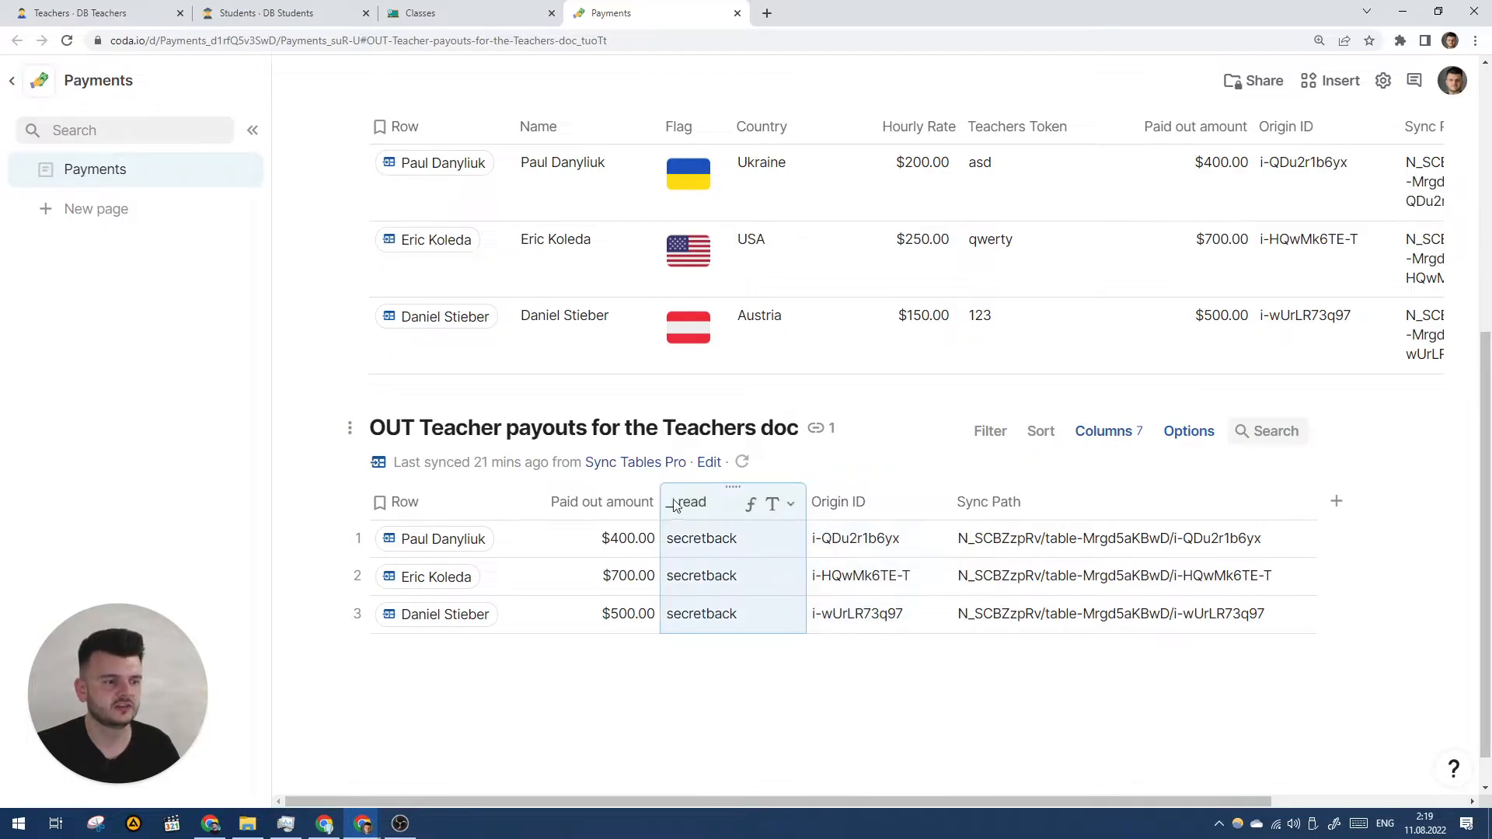
key(ctrl+1)
drag(1299, 452, 646, 675)
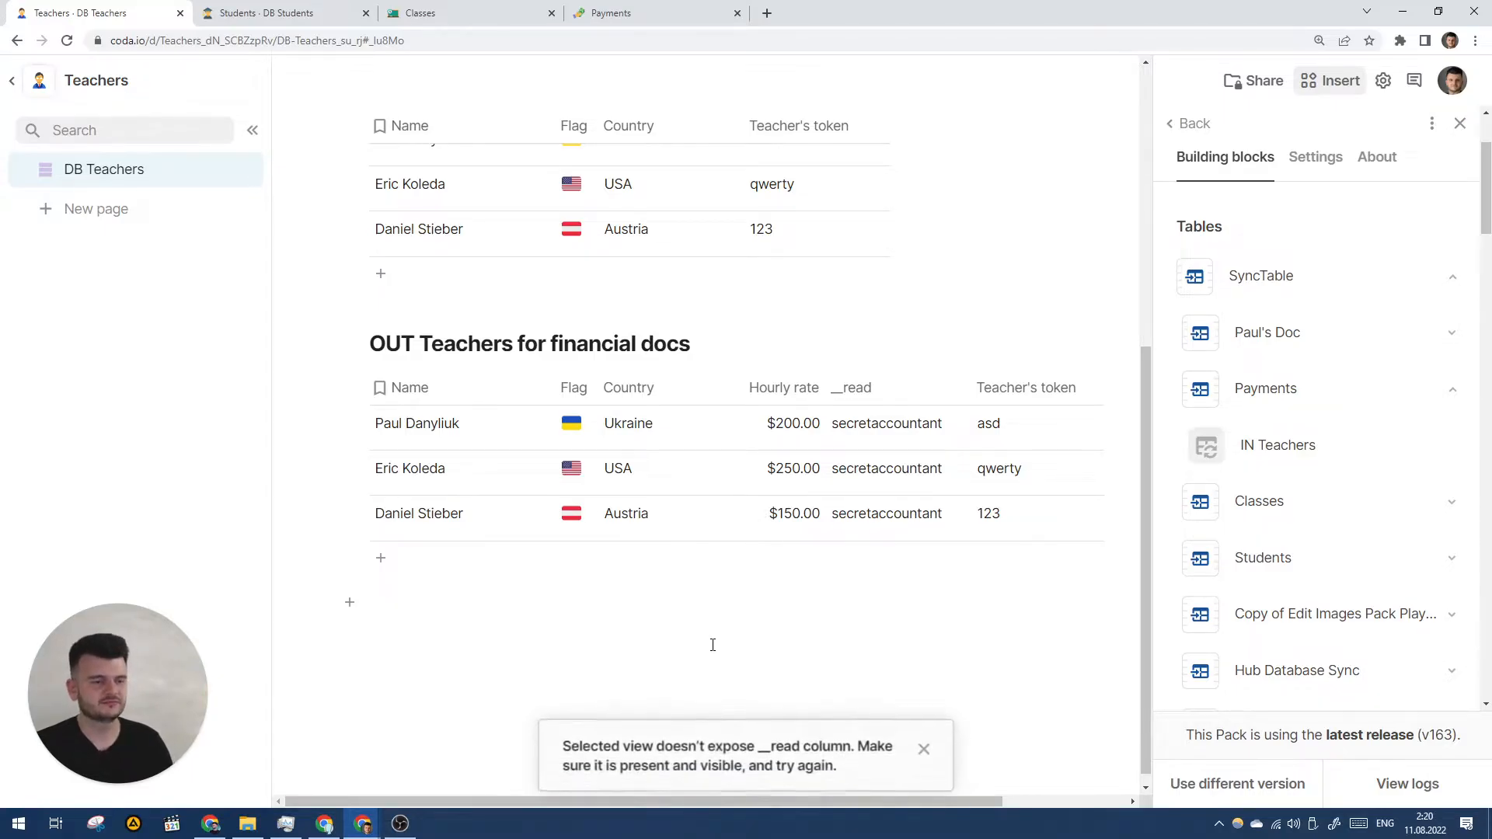
drag(1205, 456, 730, 667)
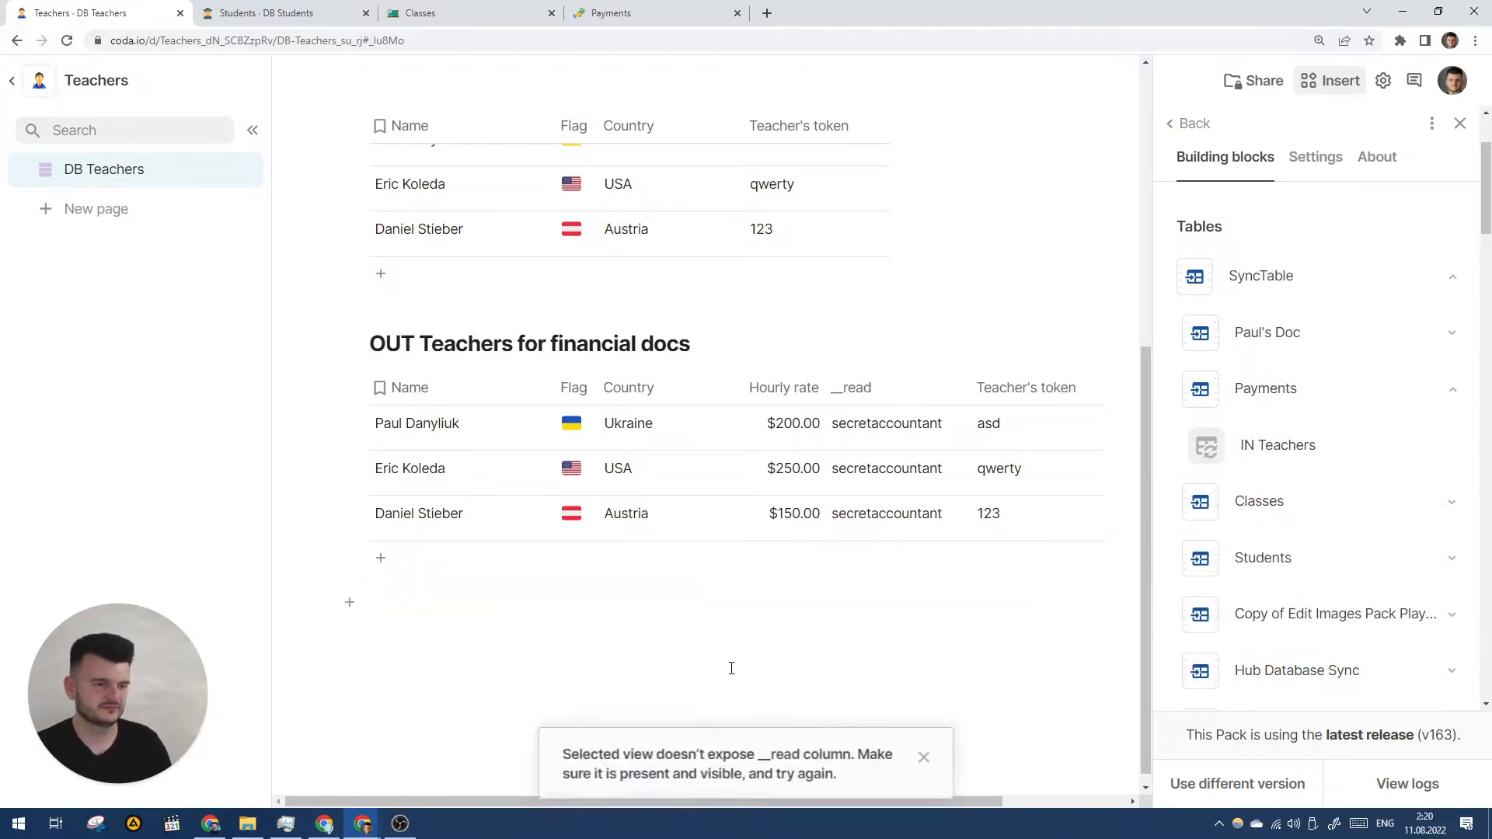
drag(1269, 456, 762, 666)
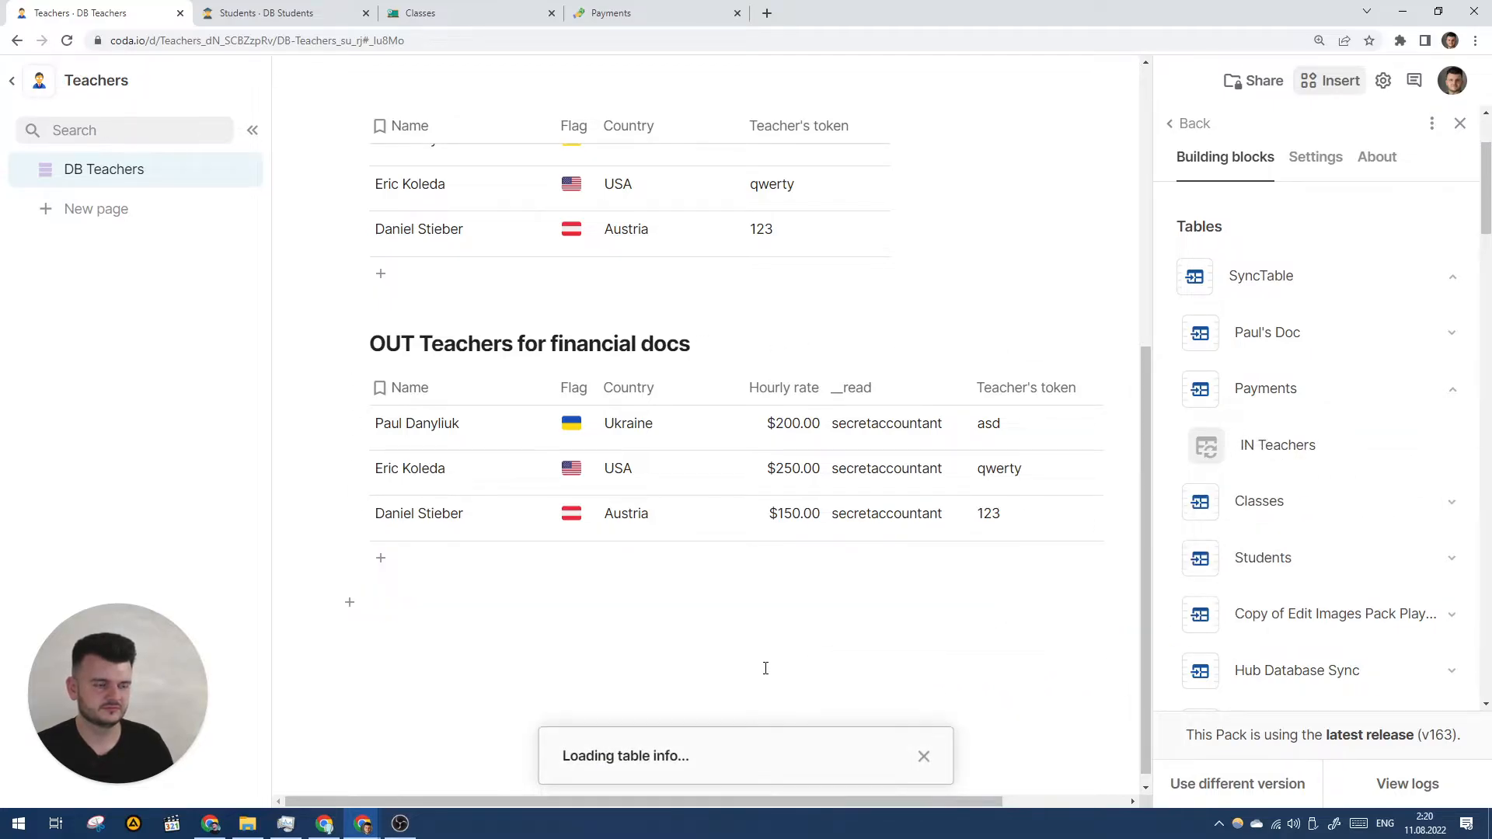
click(920, 745)
drag(1257, 457, 875, 630)
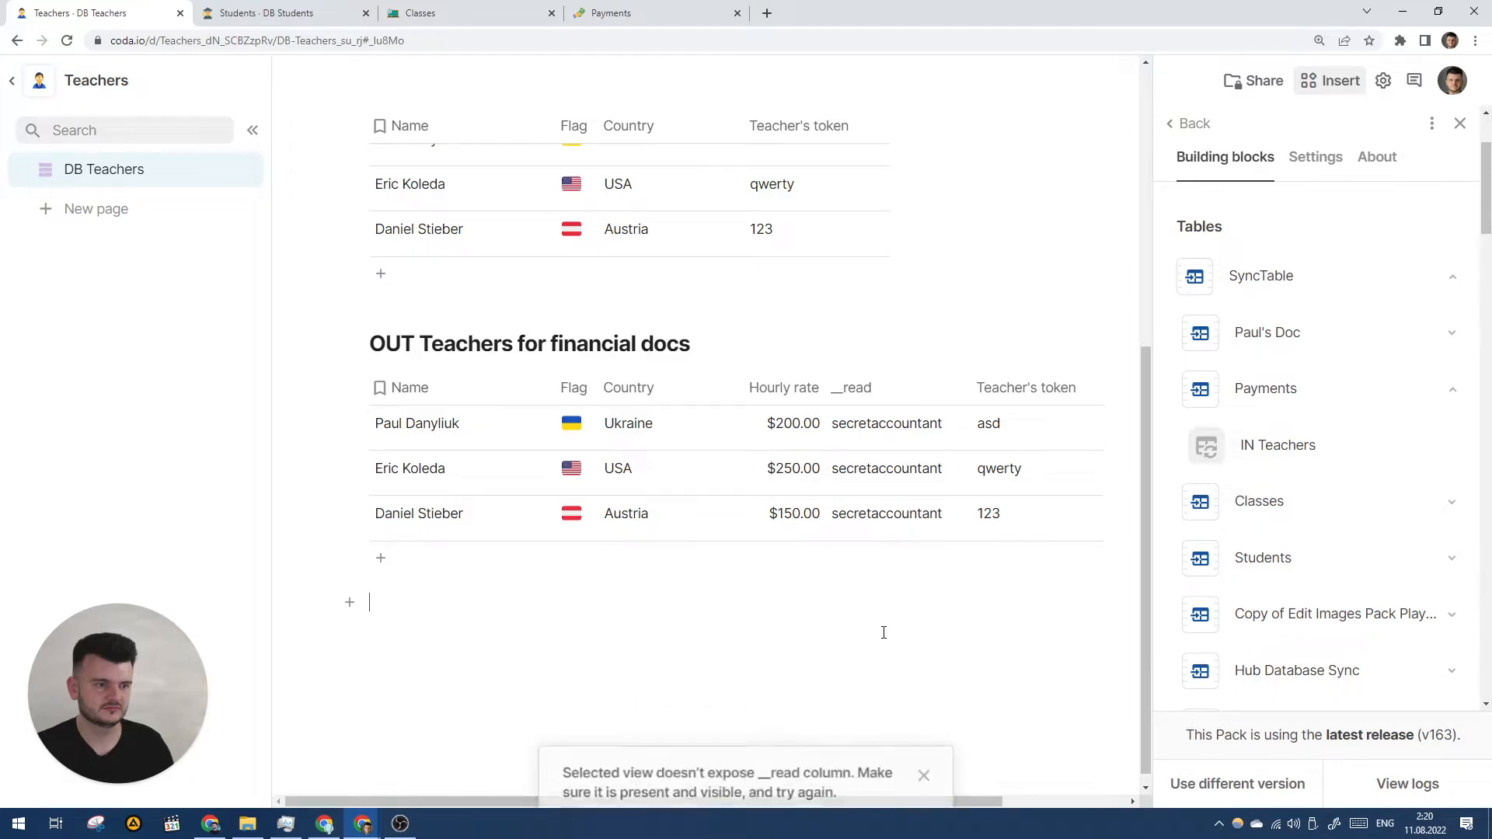
click(924, 746)
- Check the other docs, then place IN Teachers below the financial-docs table
click(435, 13)
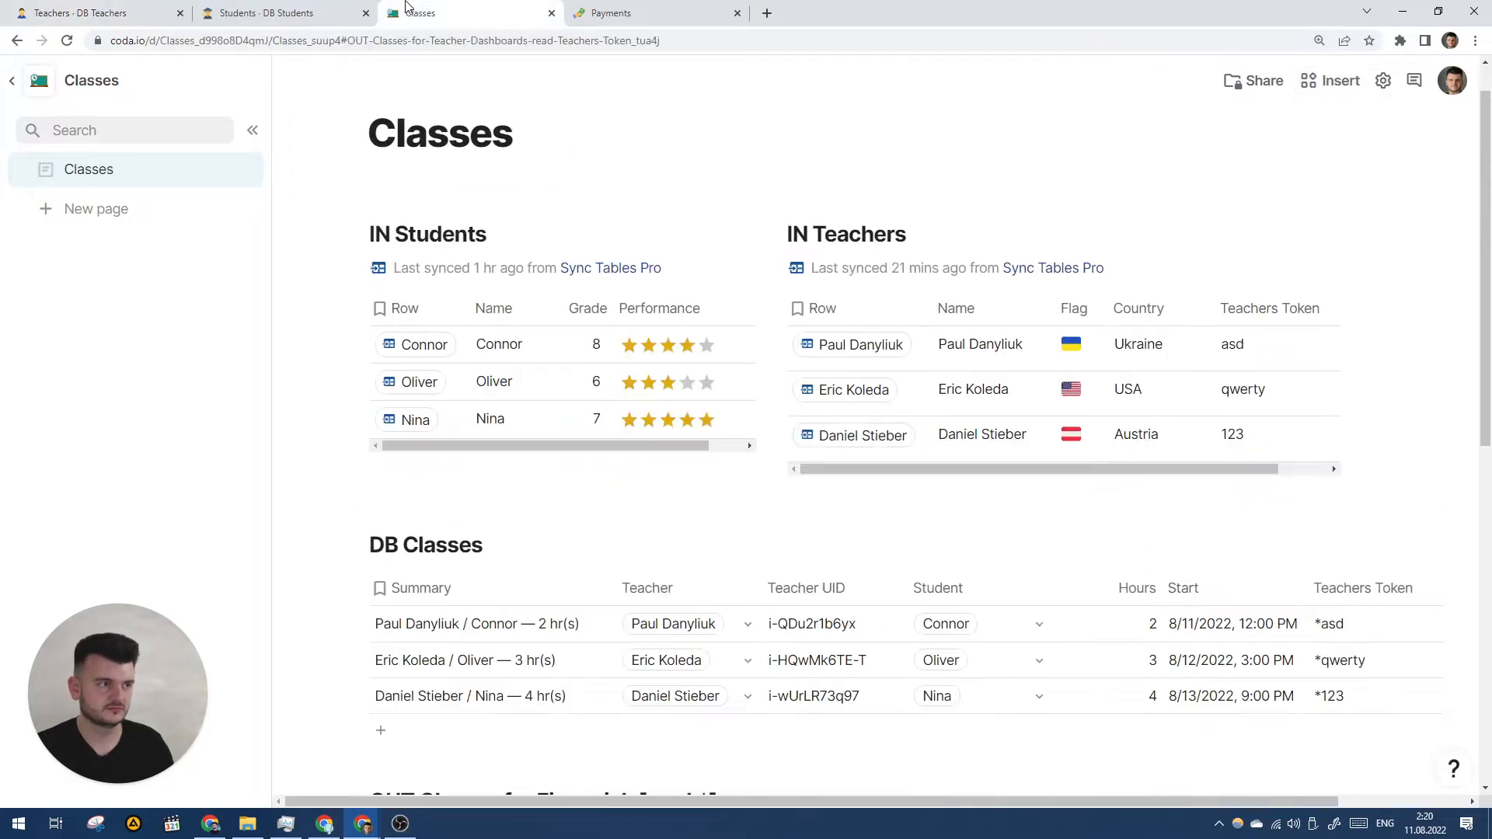
click(295, 12)
click(668, 10)
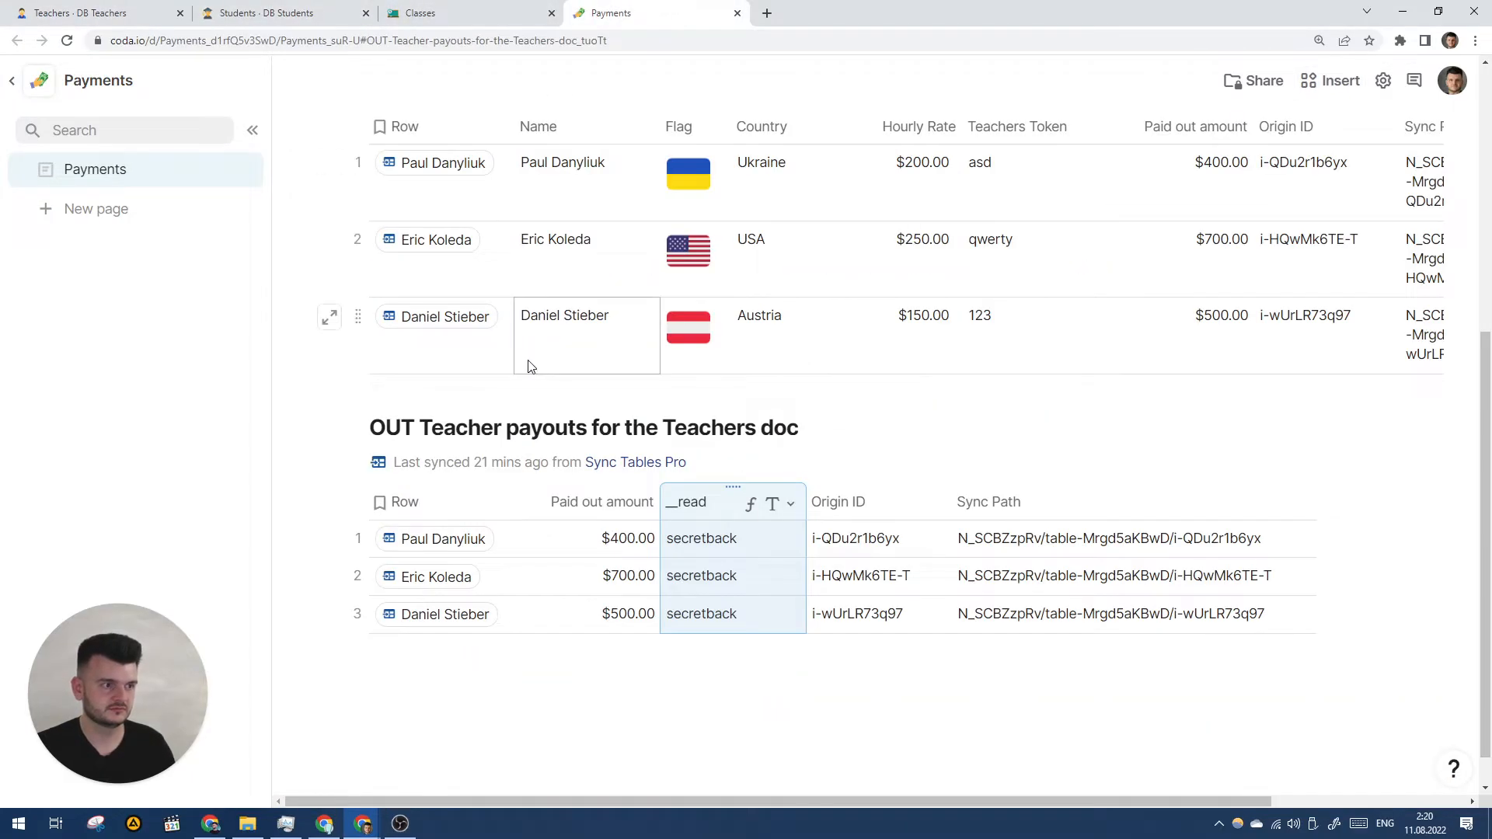
scroll(583, 436, up, 5)
scroll(554, 410, down, 5)
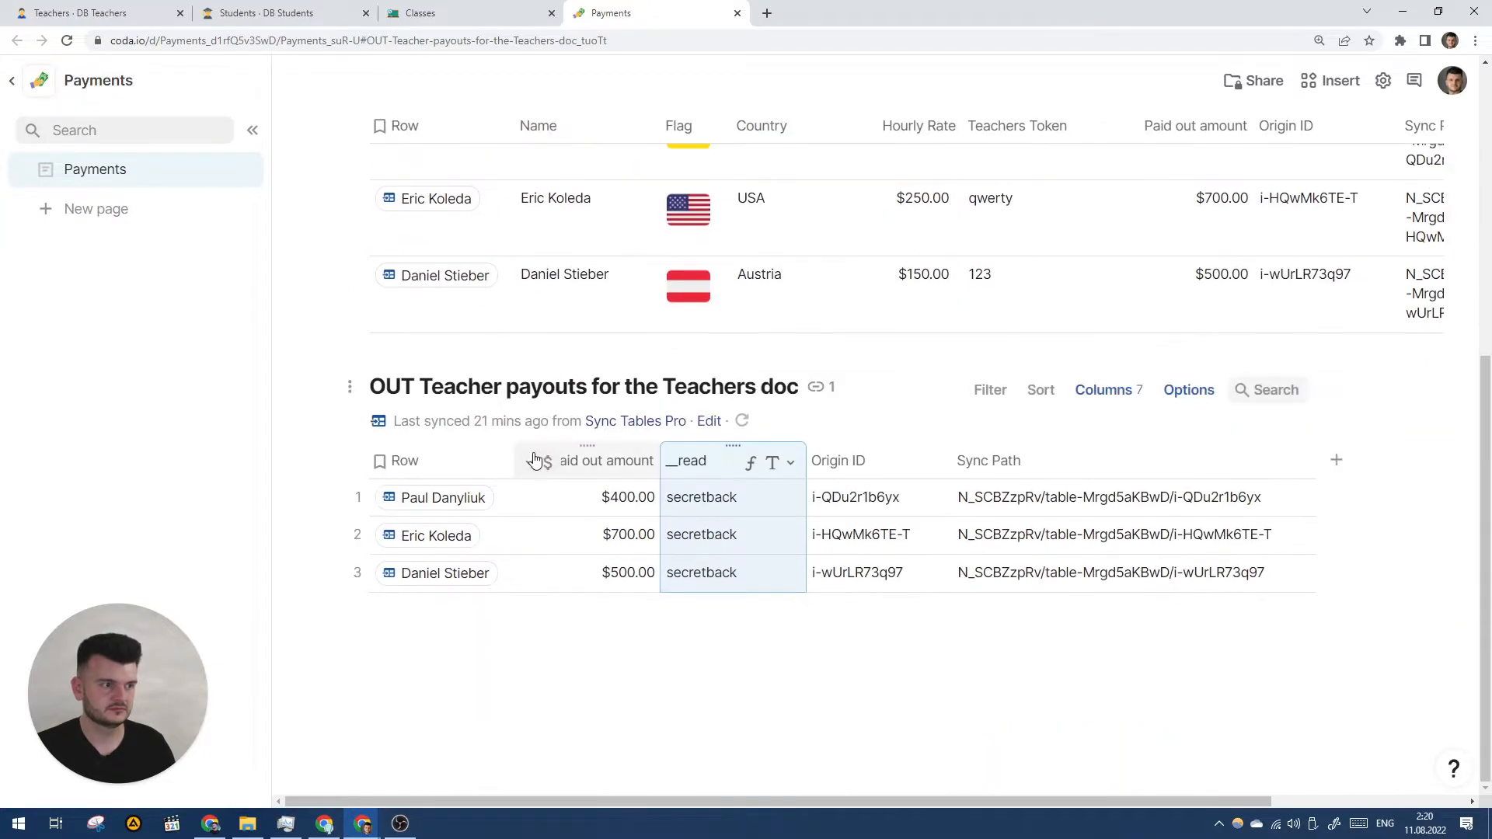
click(85, 12)
drag(1279, 443, 757, 706)
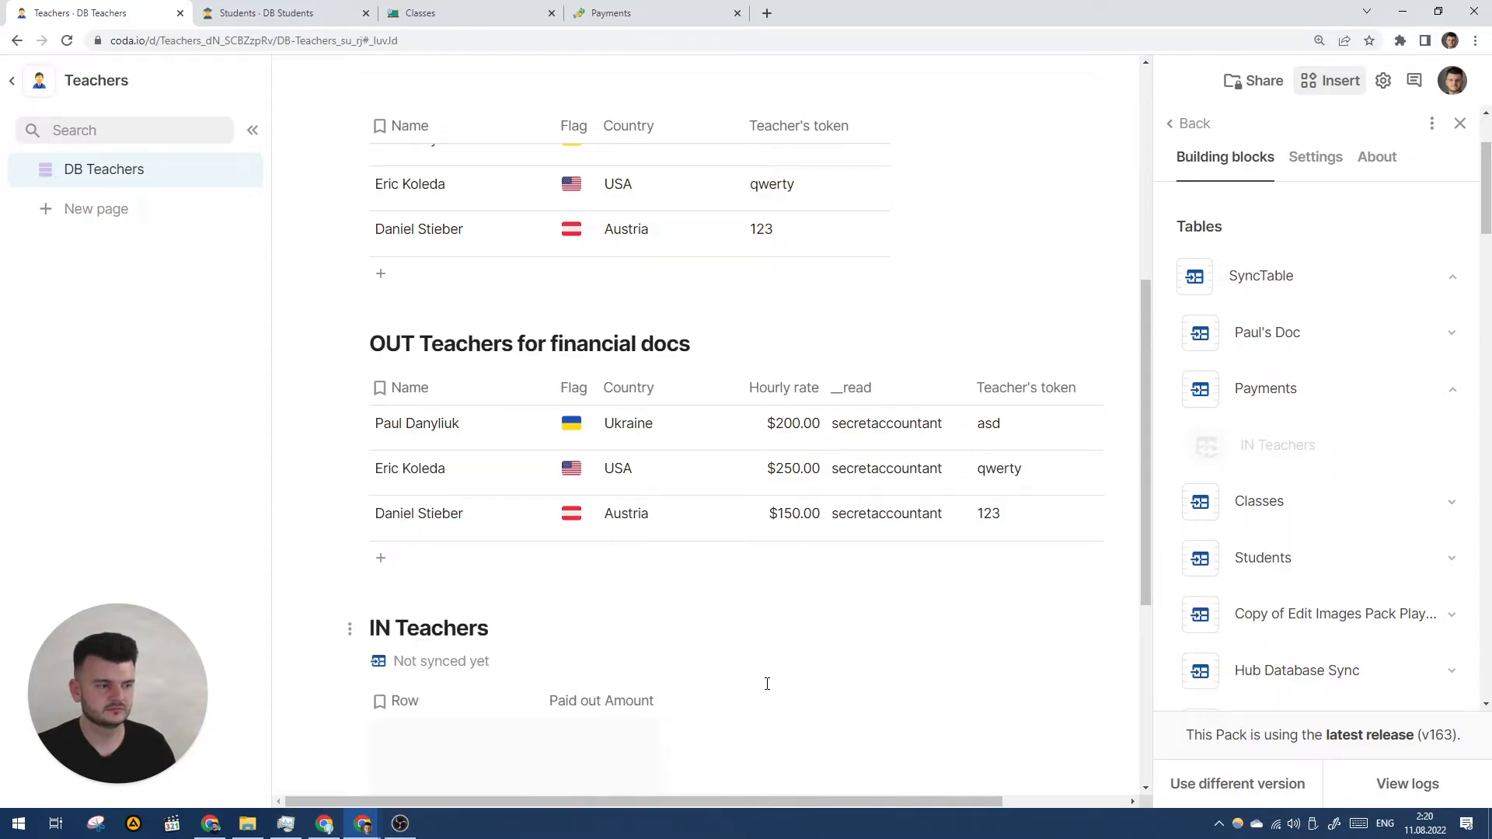
- Open the IN Teachers sync settings, enter the secret text and start syncing
scroll(767, 684, down, 4)
click(474, 548)
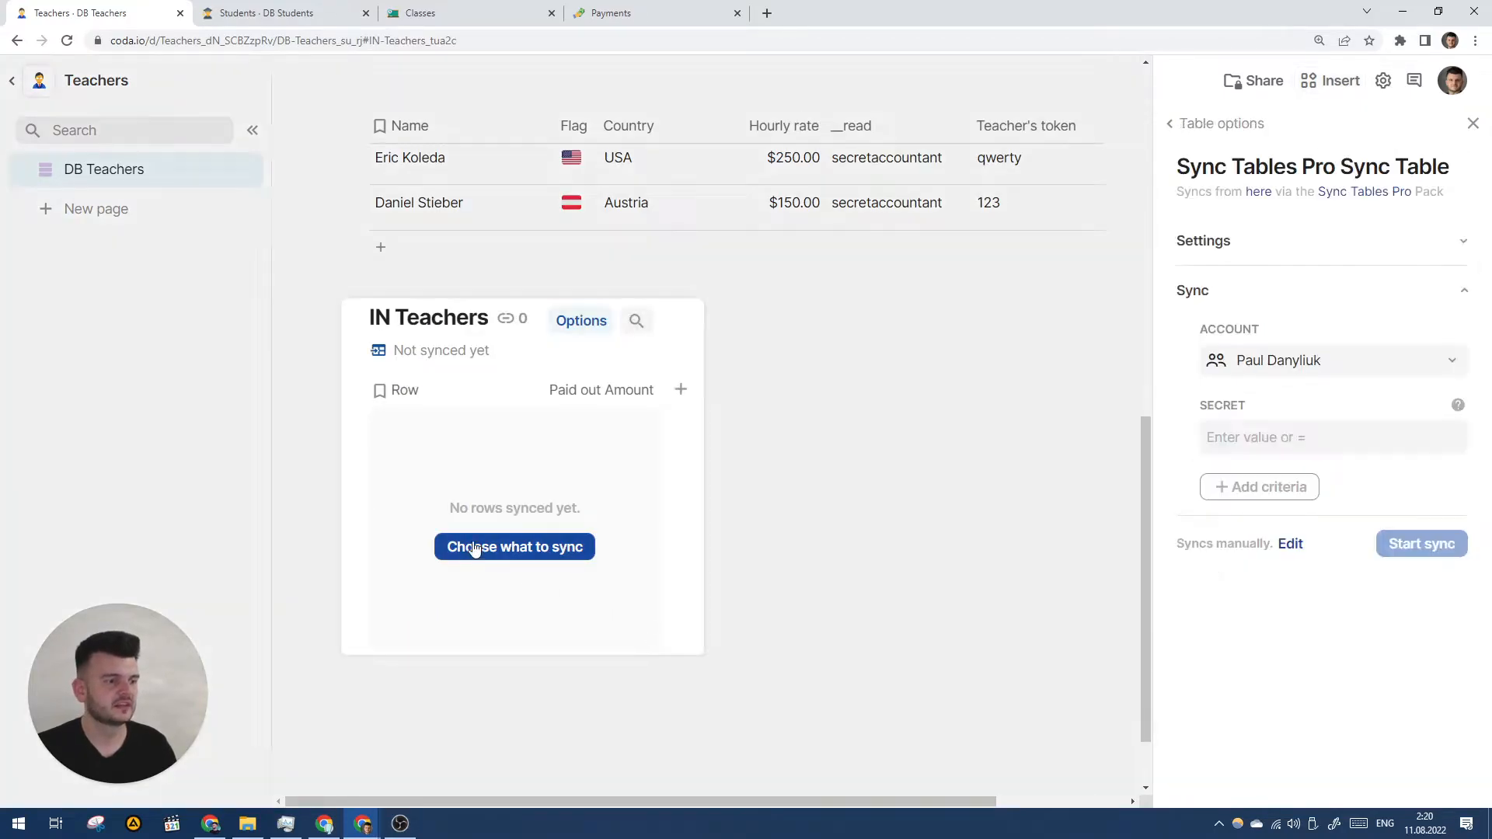
click(1298, 433)
click(653, 8)
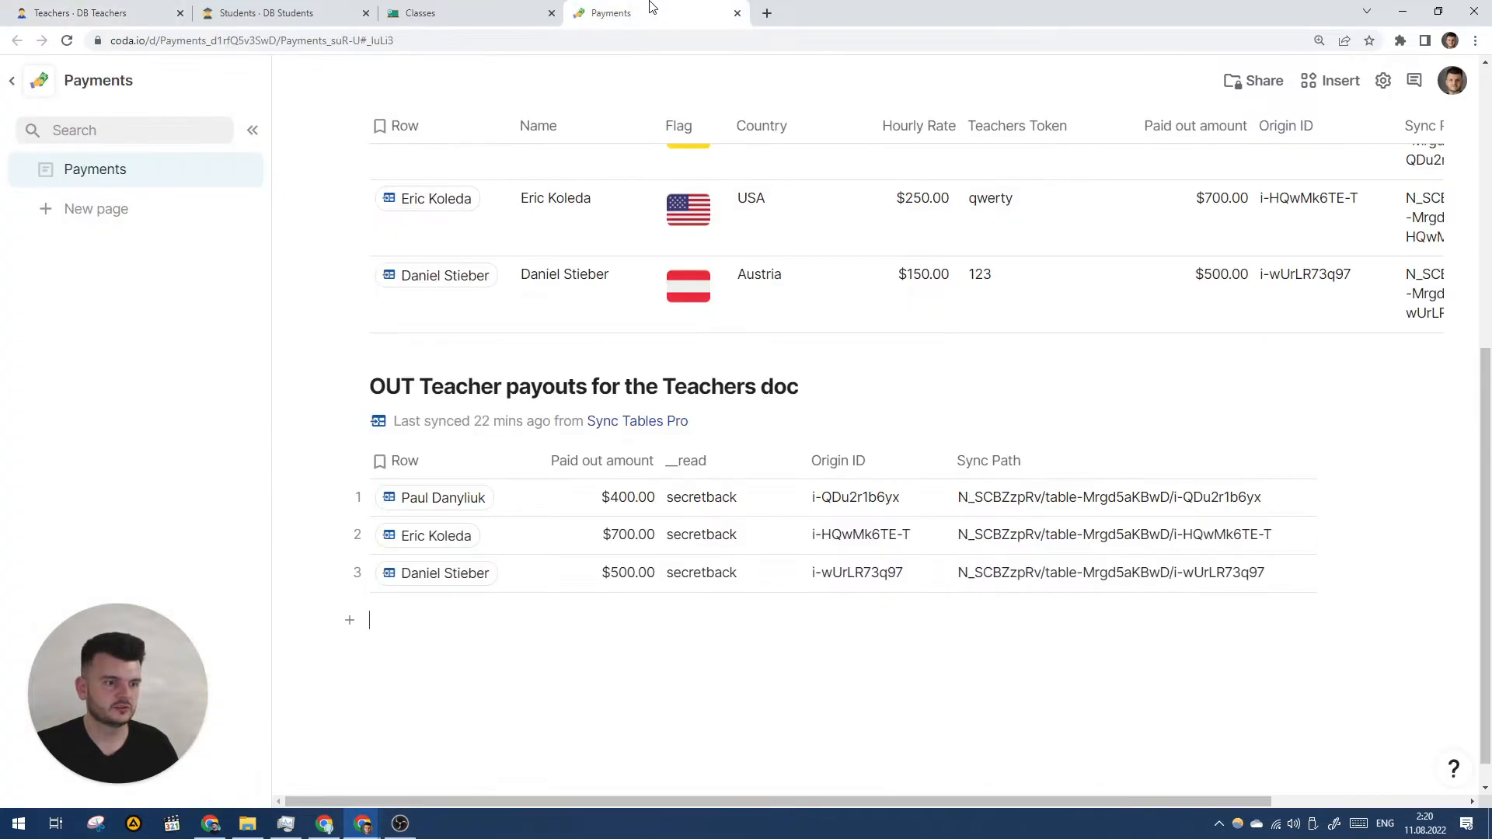
click(165, 14)
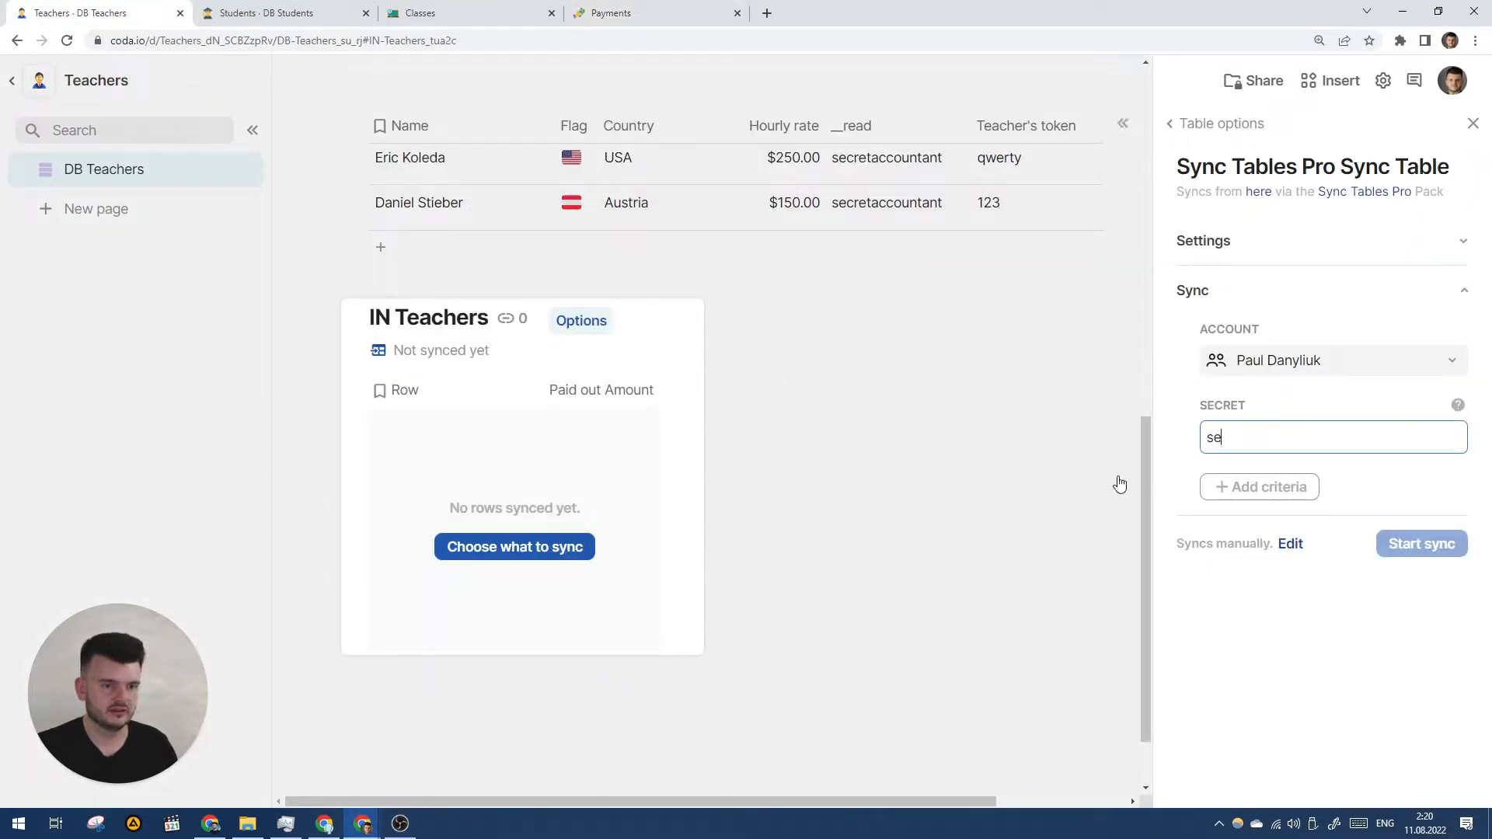
key(Return)
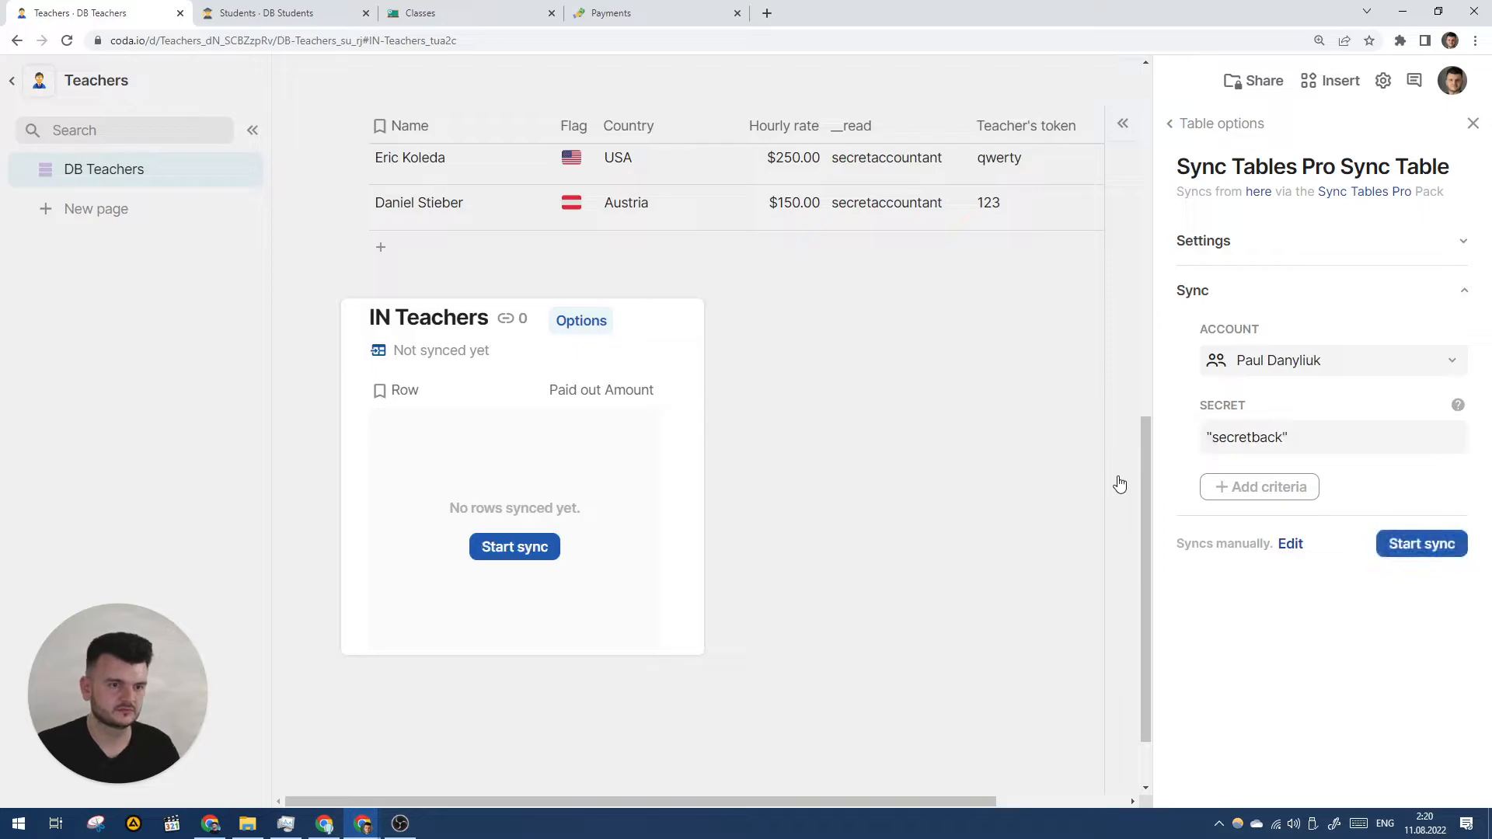
click(1453, 545)
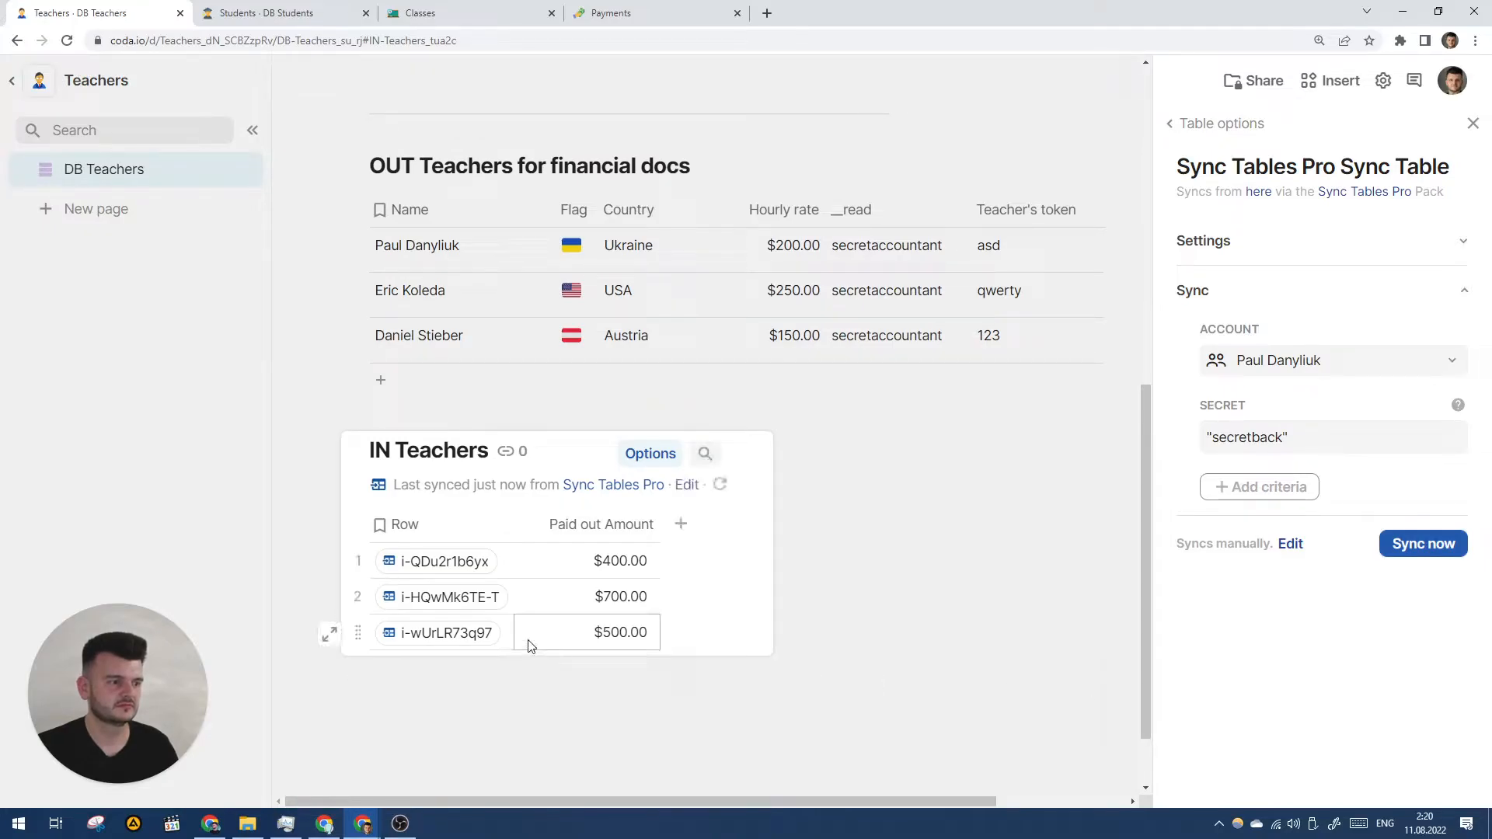
- Compare the synced $400, $700 and $500 rows against the Payments doc's payouts
scroll(511, 613, down, 1)
mouse_move(467, 495)
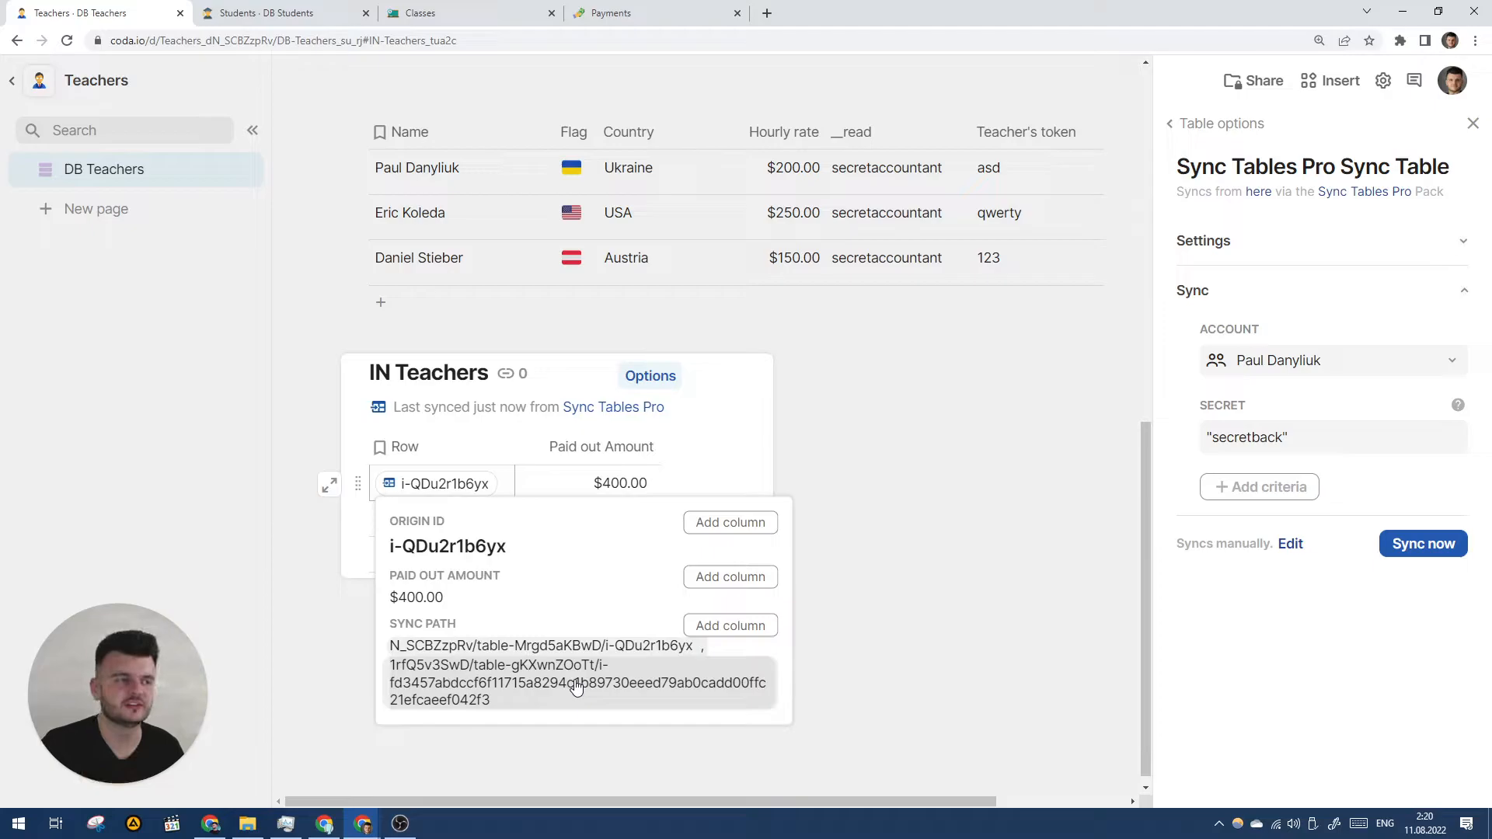
click(613, 13)
click(360, 537)
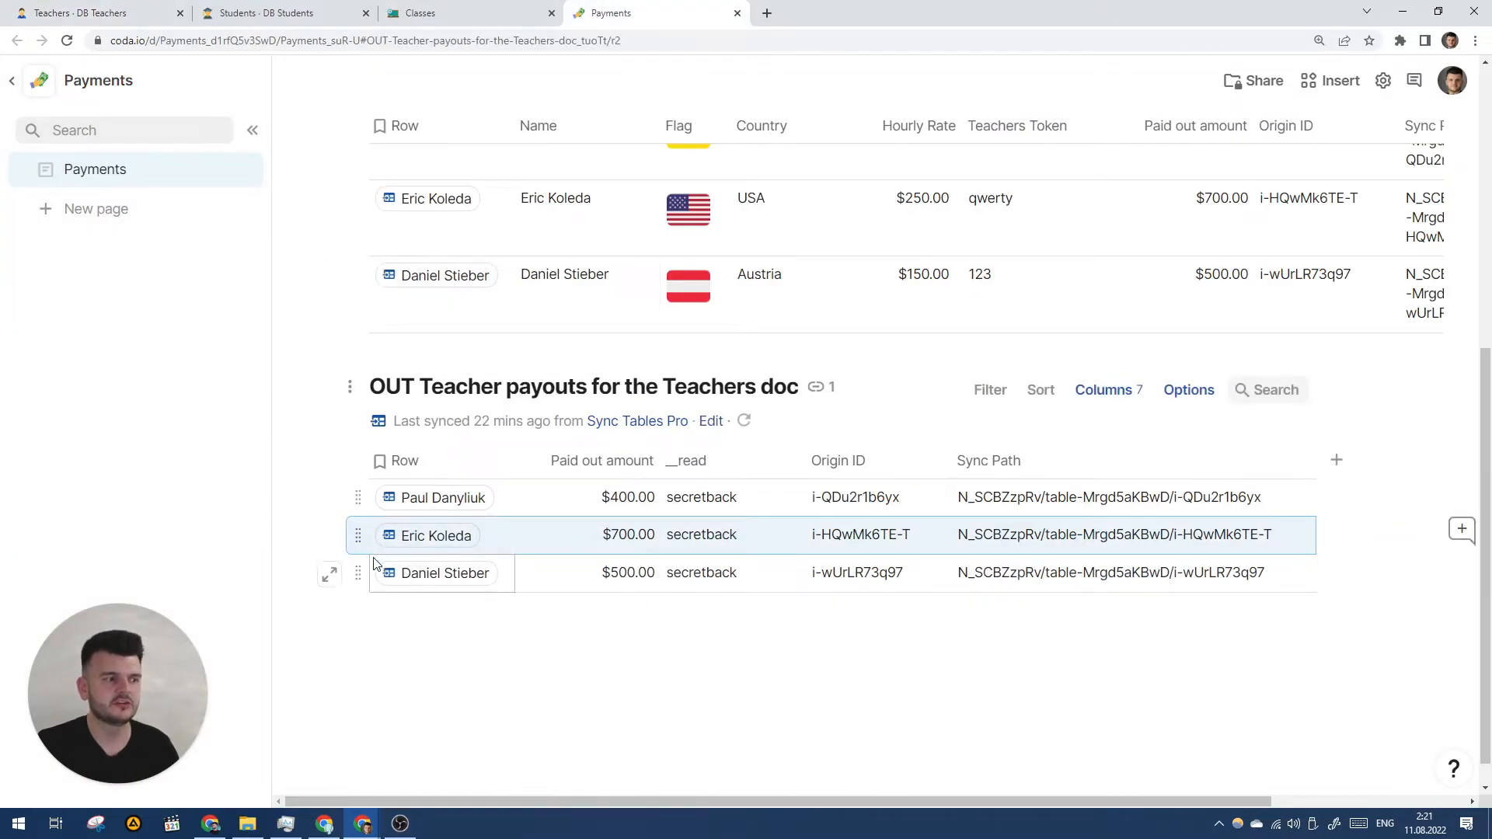
click(134, 12)
scroll(498, 412, up, 6)
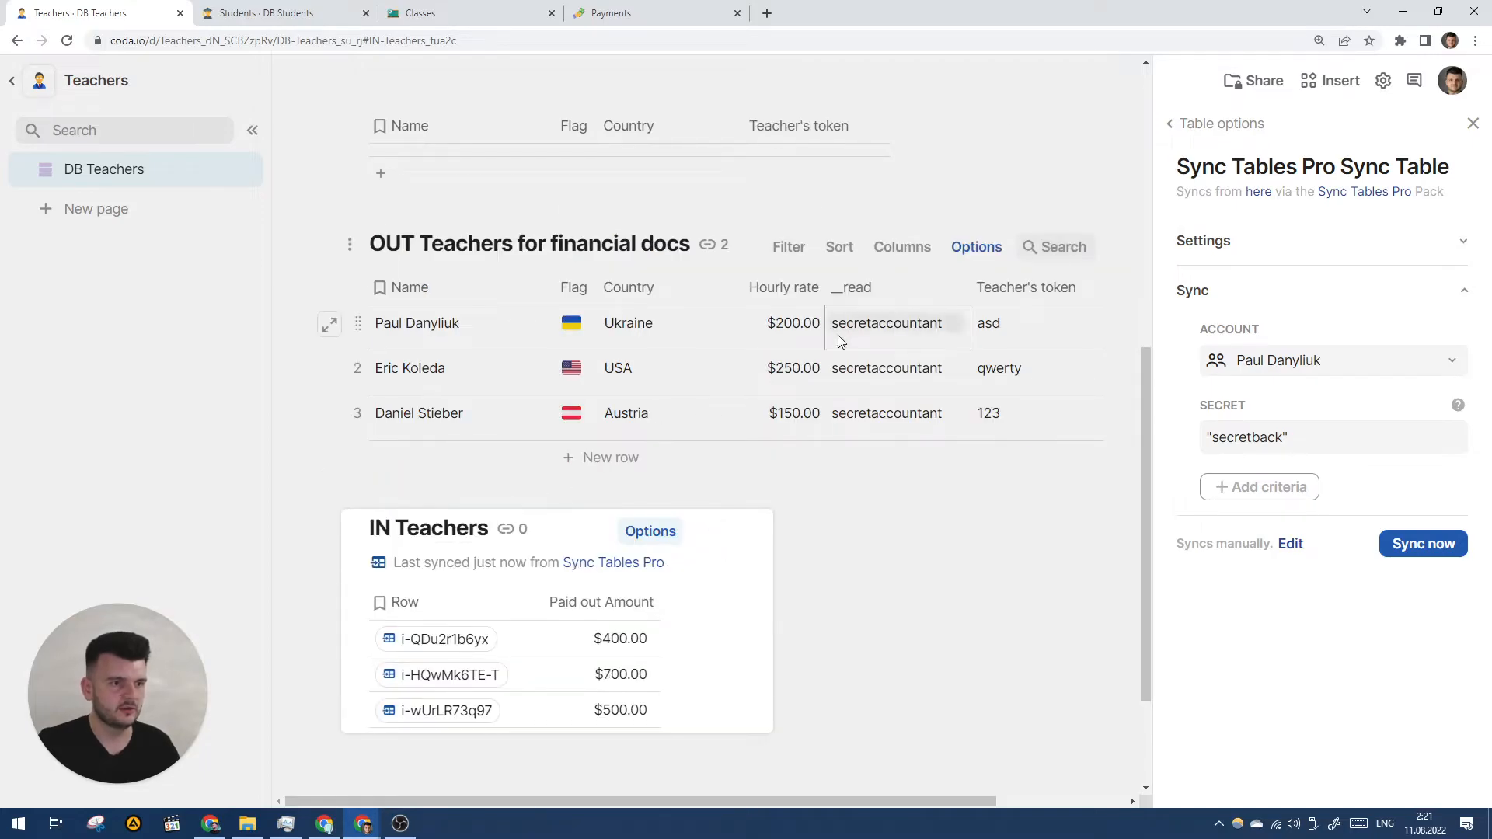
scroll(639, 365, down, 2)
scroll(716, 381, up, 5)
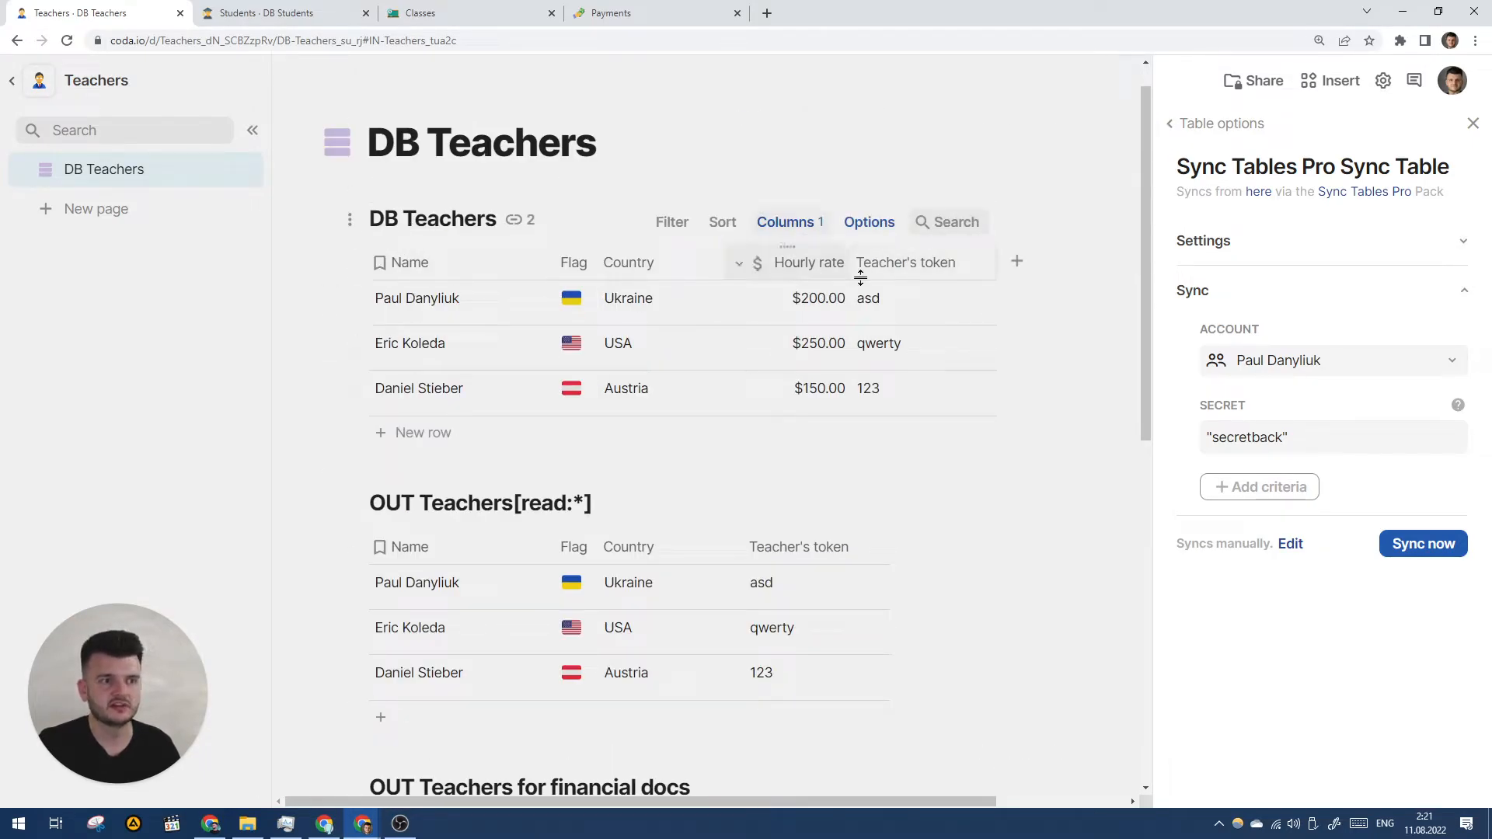
scroll(859, 435, down, 4)
scroll(859, 436, down, 4)
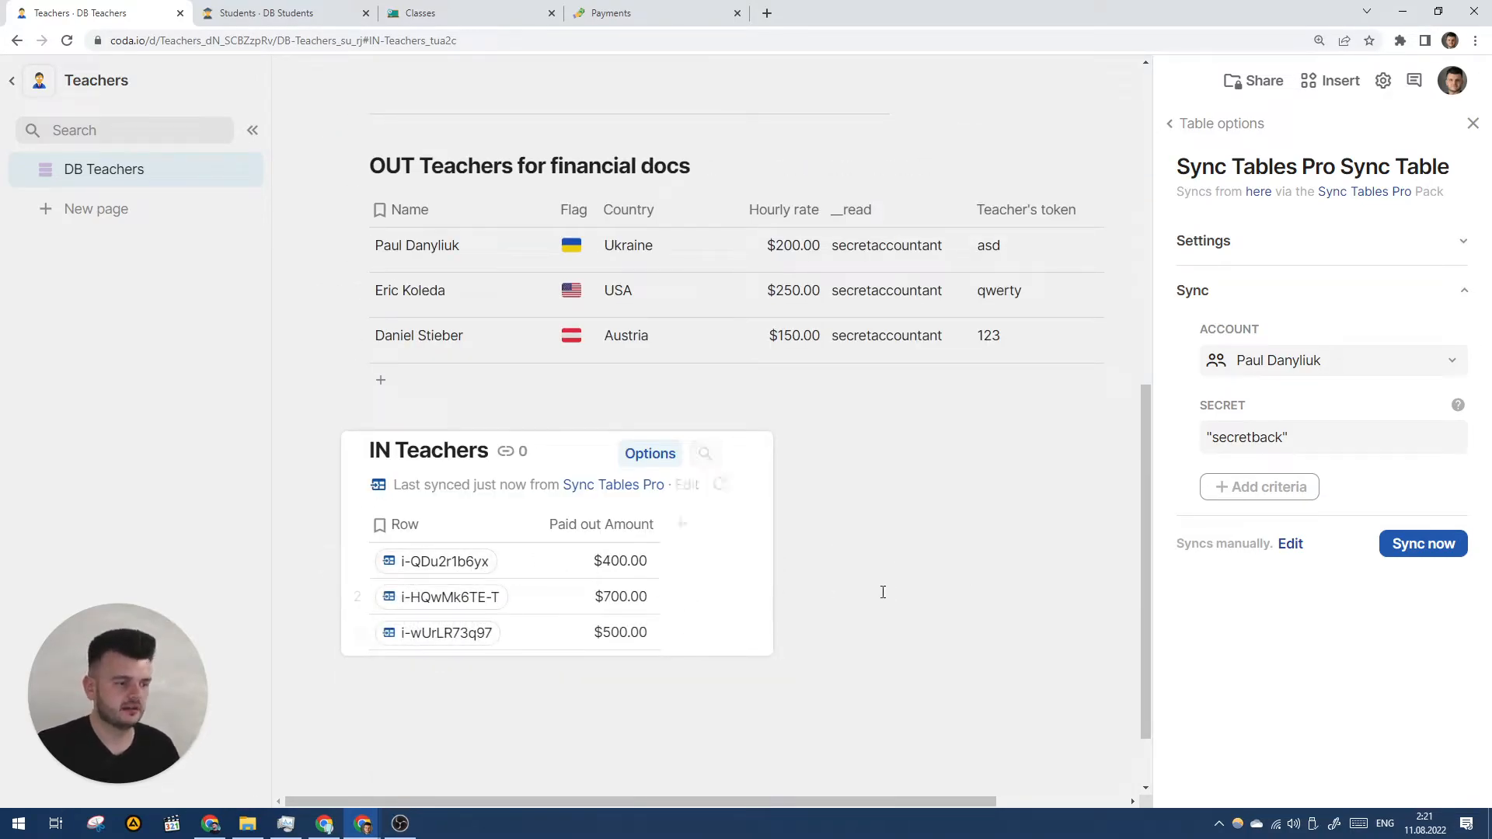
scroll(883, 593, up, 8)
- Add a DB Teachers column with the formula Split(thisRow + "", "/").Last()
click(1472, 123)
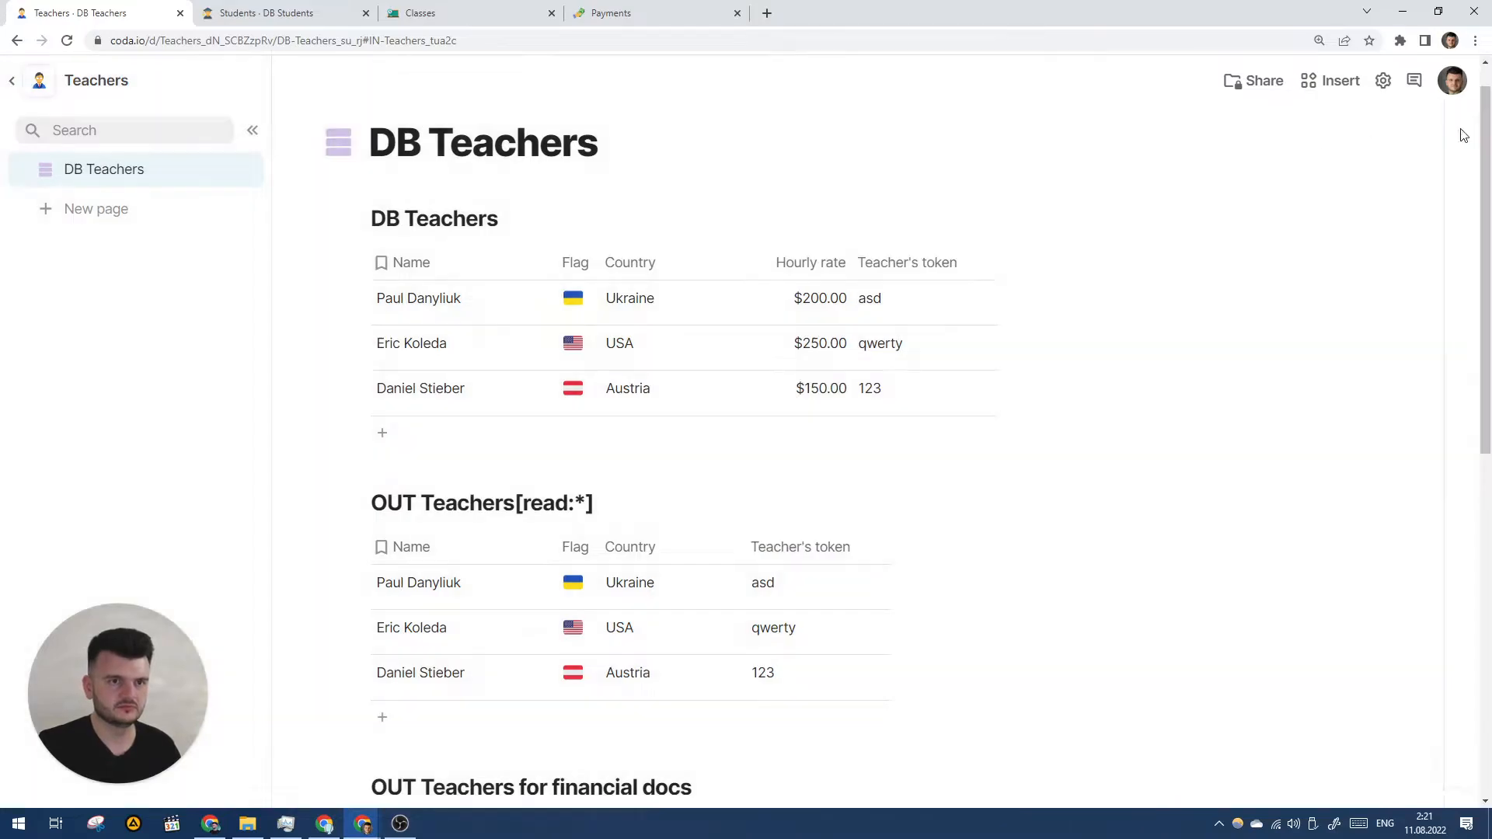
click(1110, 264)
click(1148, 268)
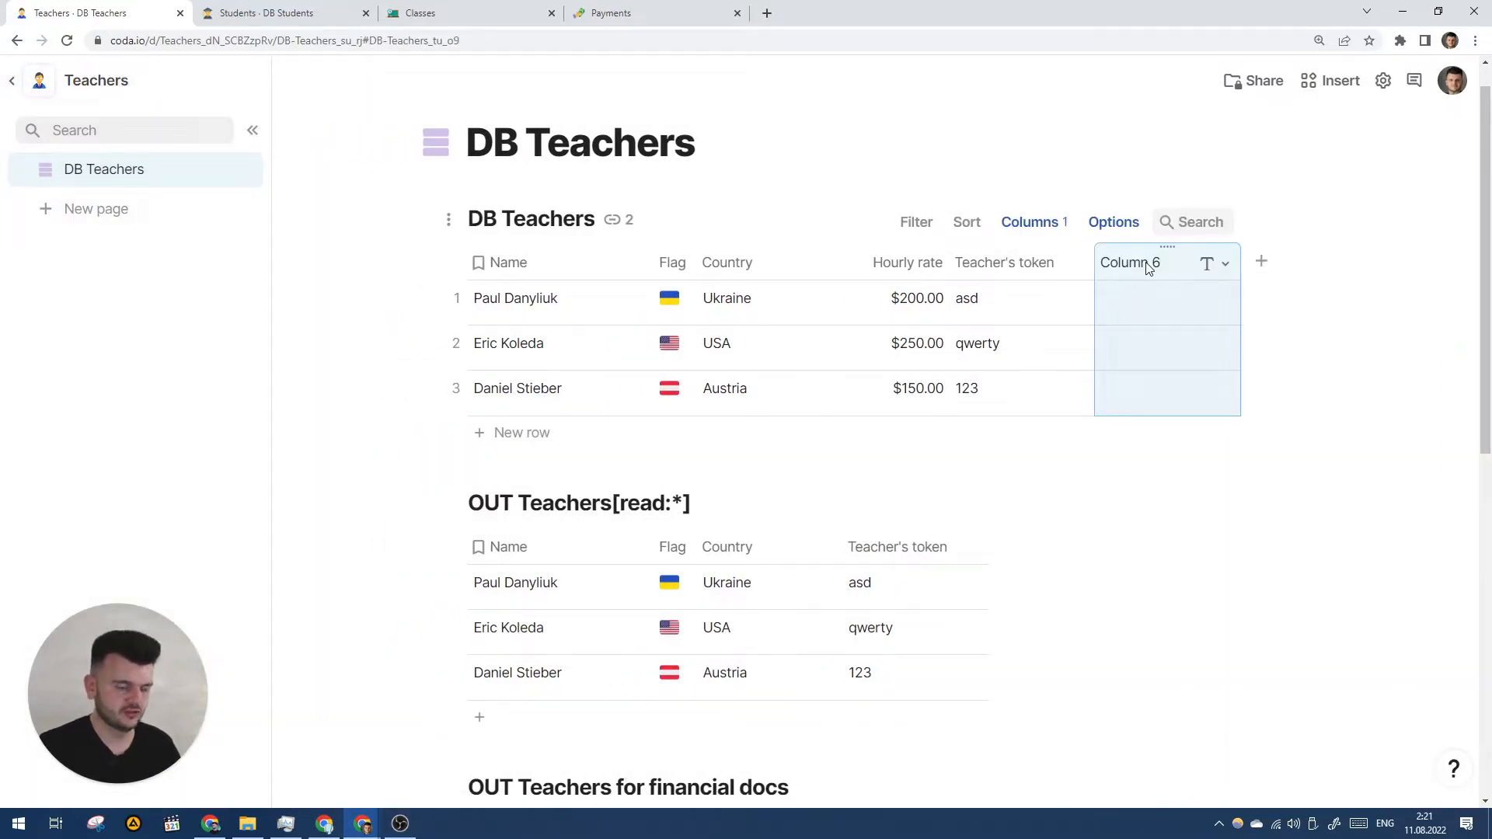
key(equal)
text(thisR)
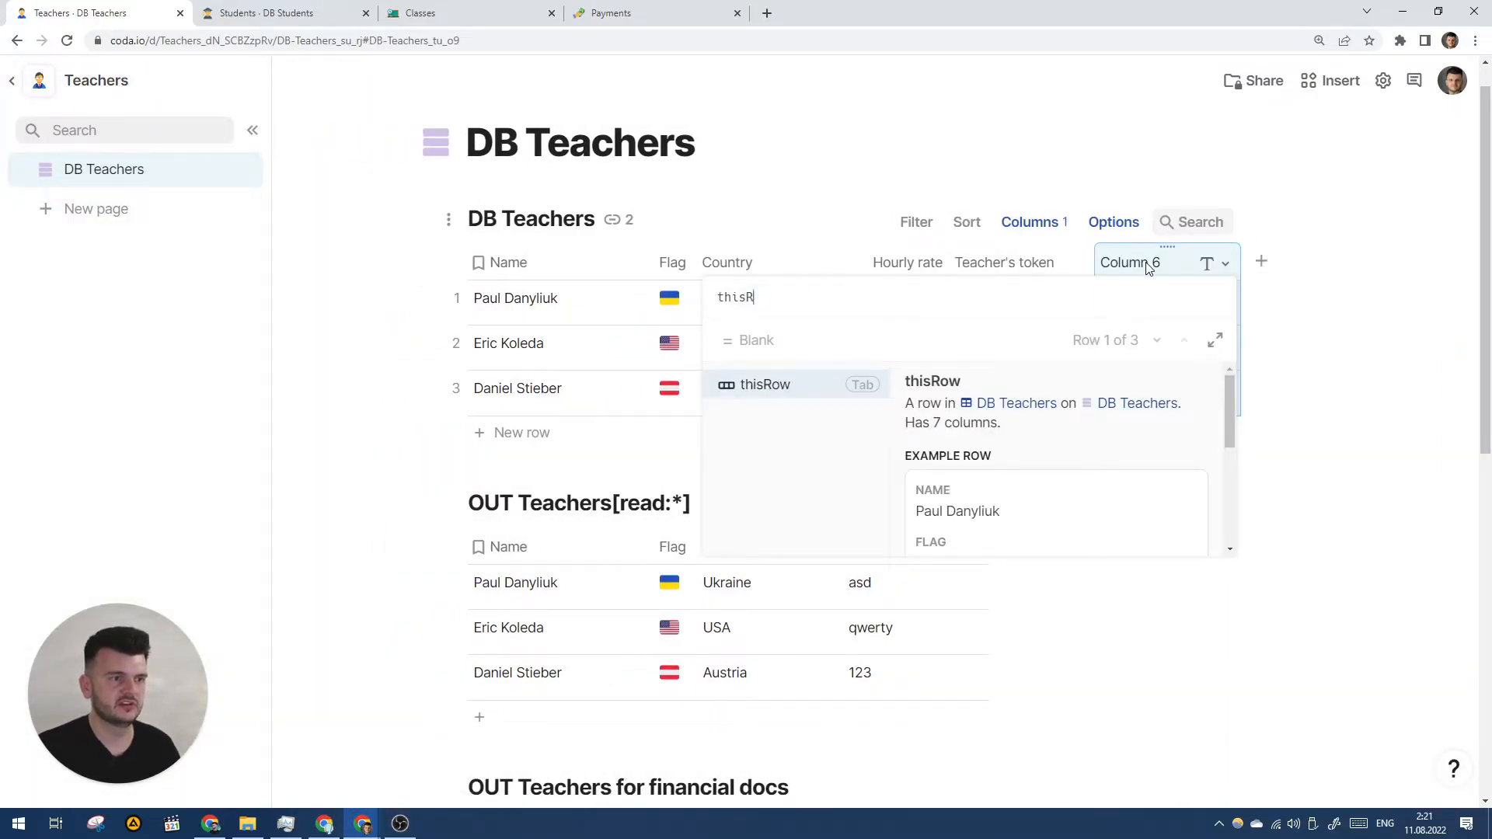
key(Tab)
text(Sploit()
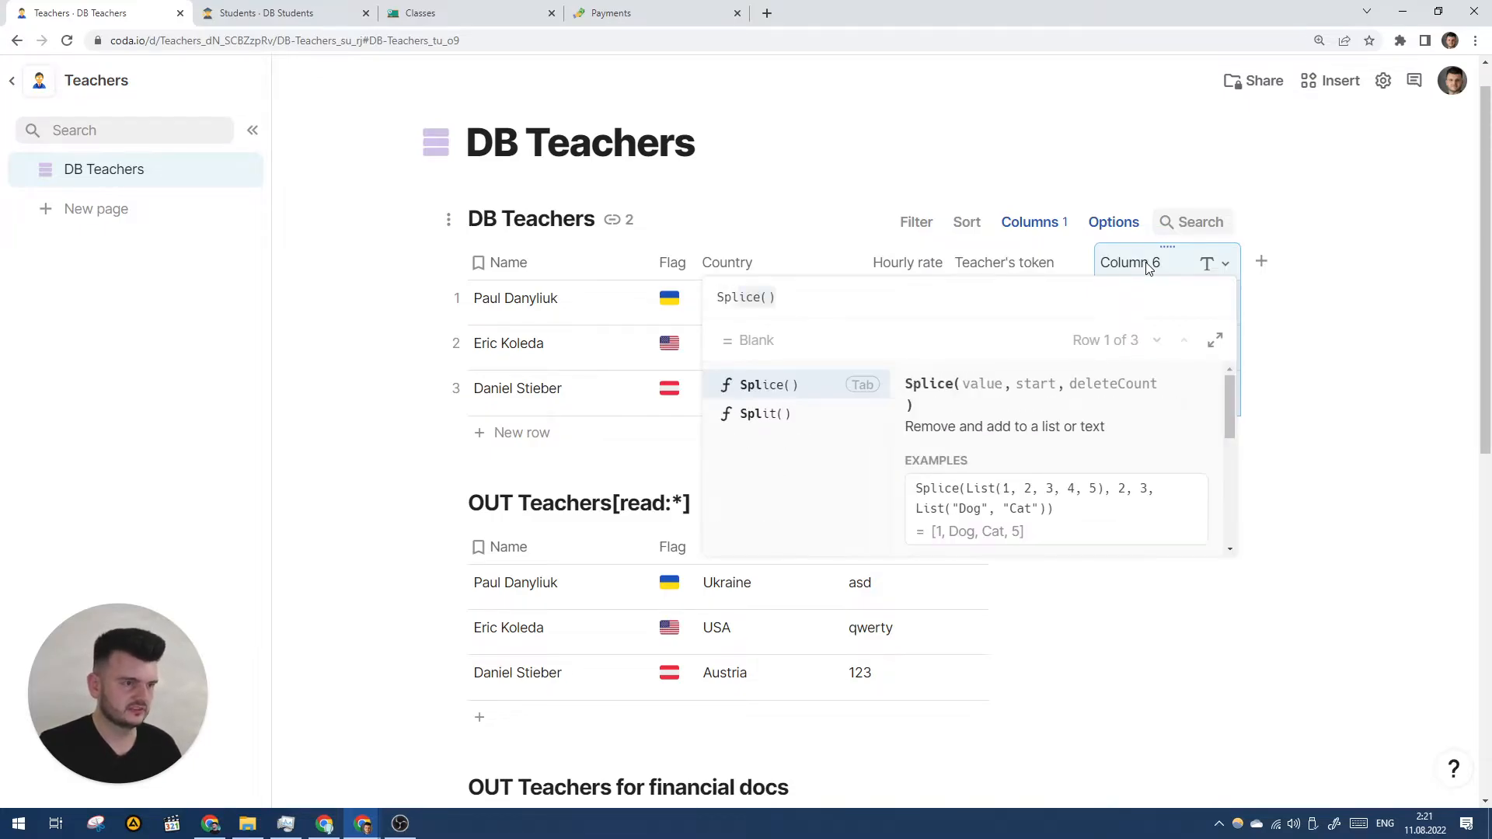
key(BackSpace)
key(BackSpace)
key(BackSpace)
key(BackSpace)
text(it((thisRow)
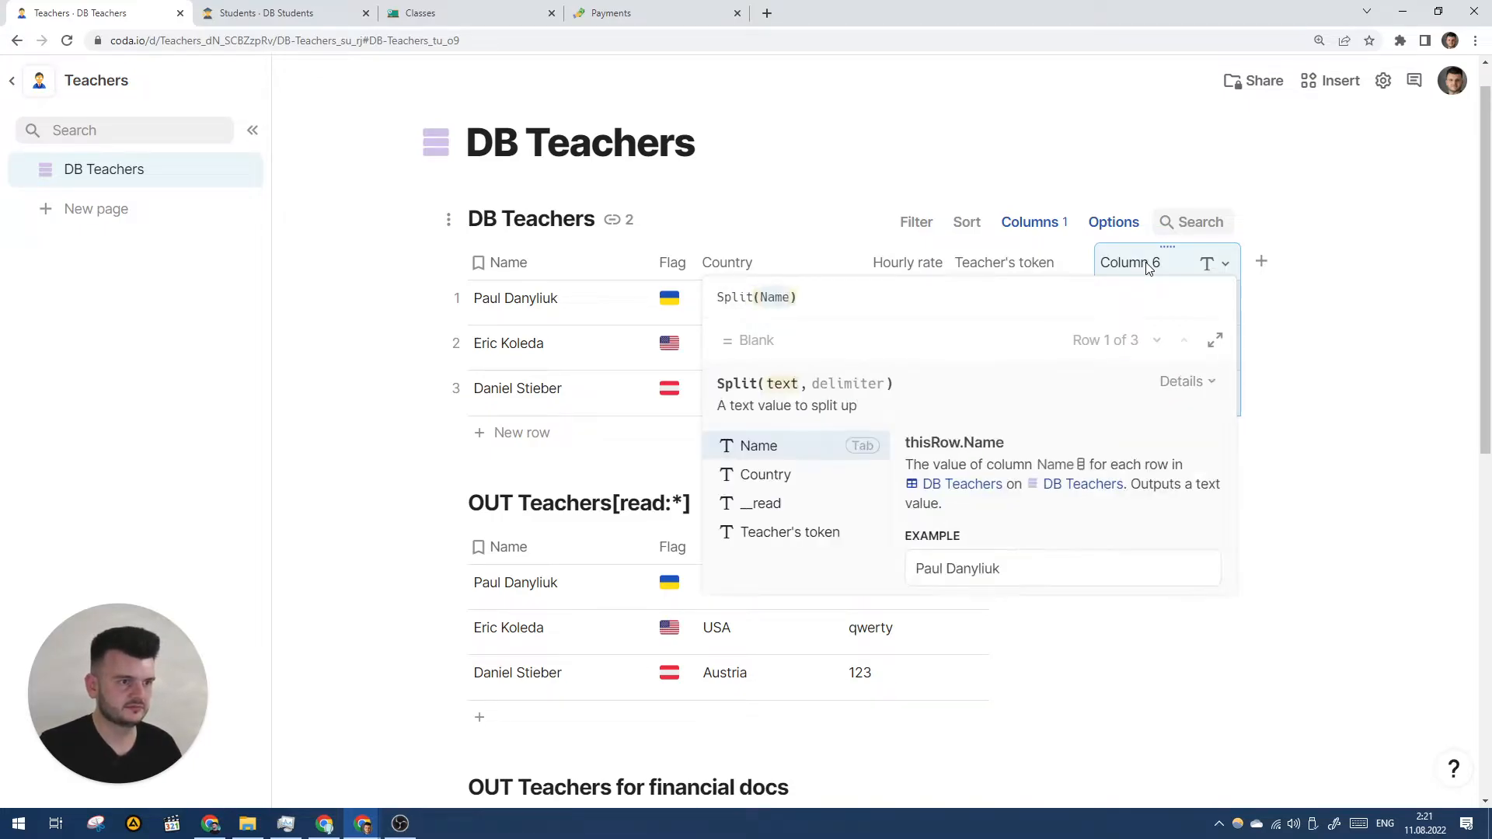
key(Tab)
text(+ "",Name)
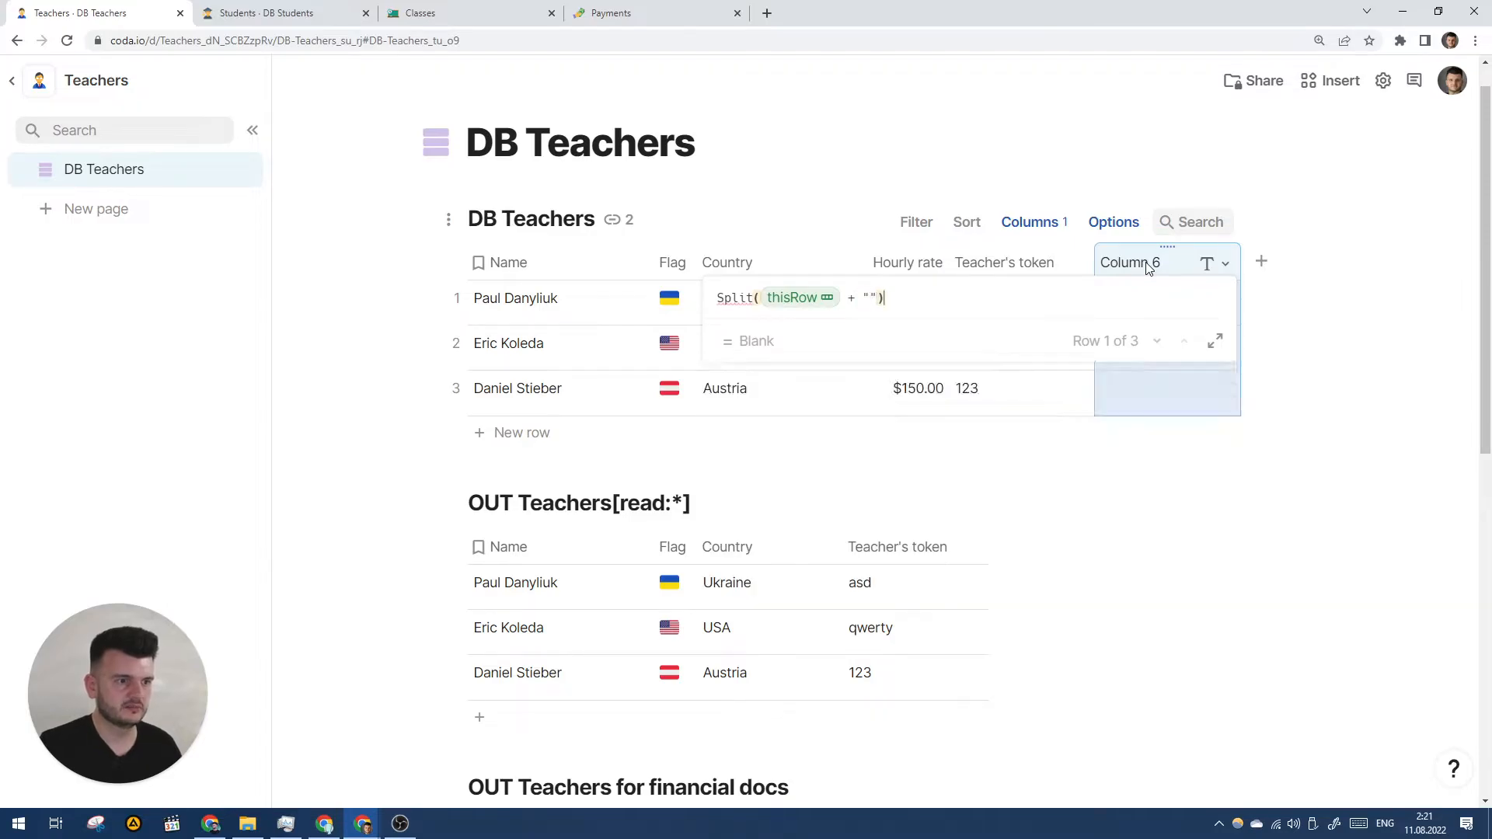
text( "/")
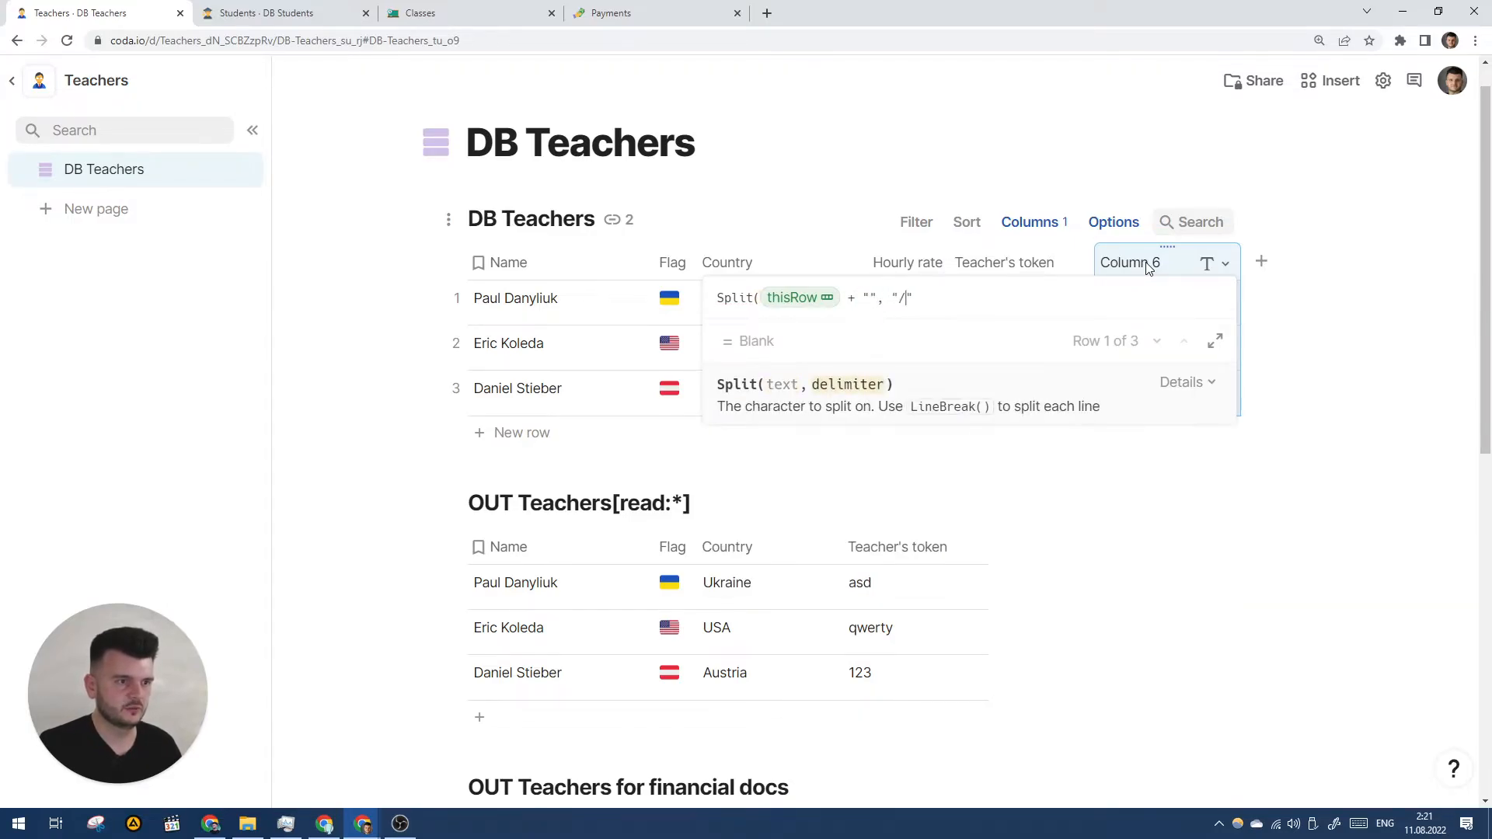
text().Last()
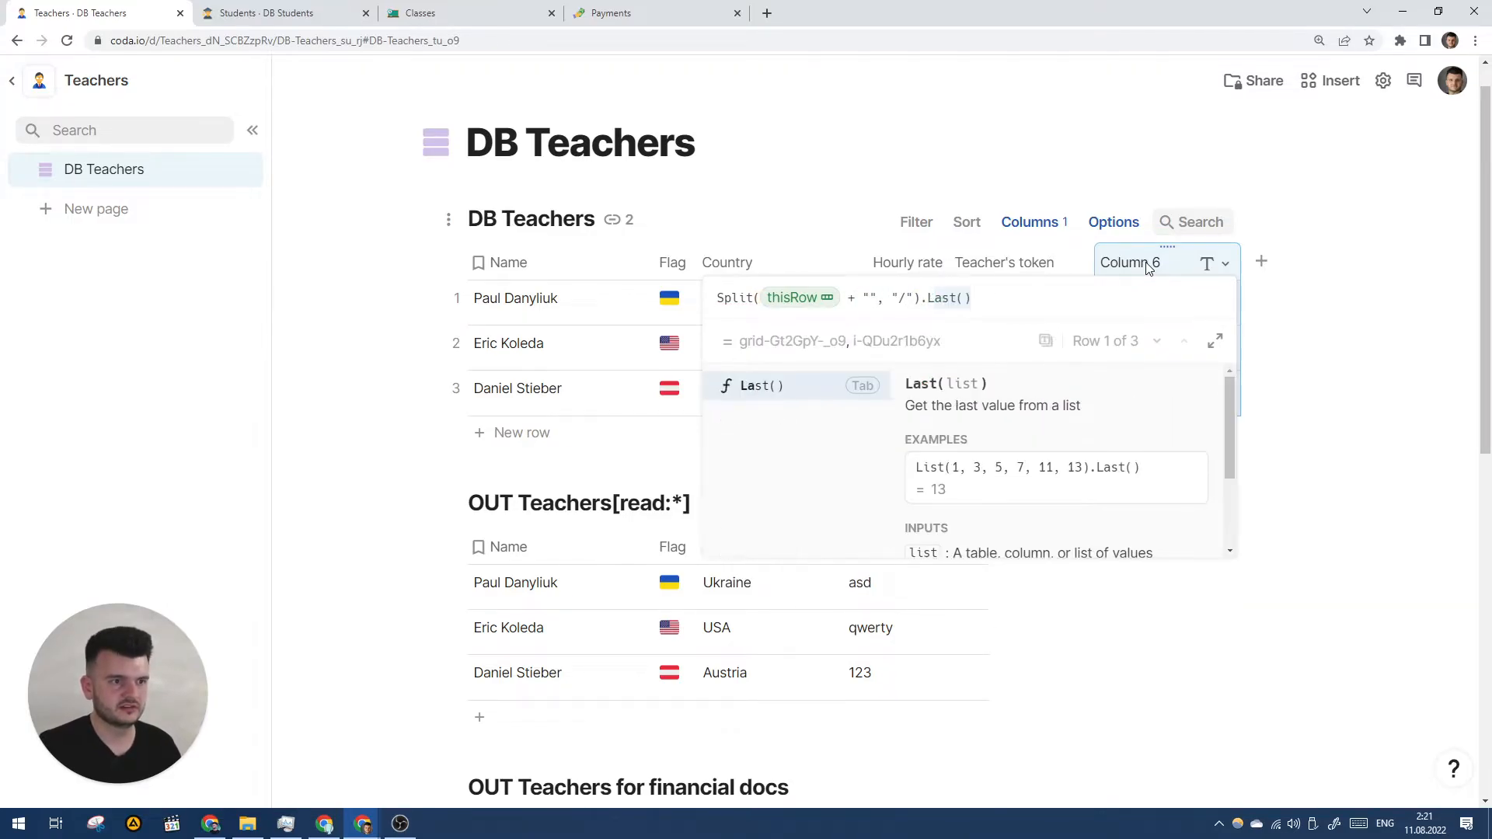
key(Tab)
key(Return)
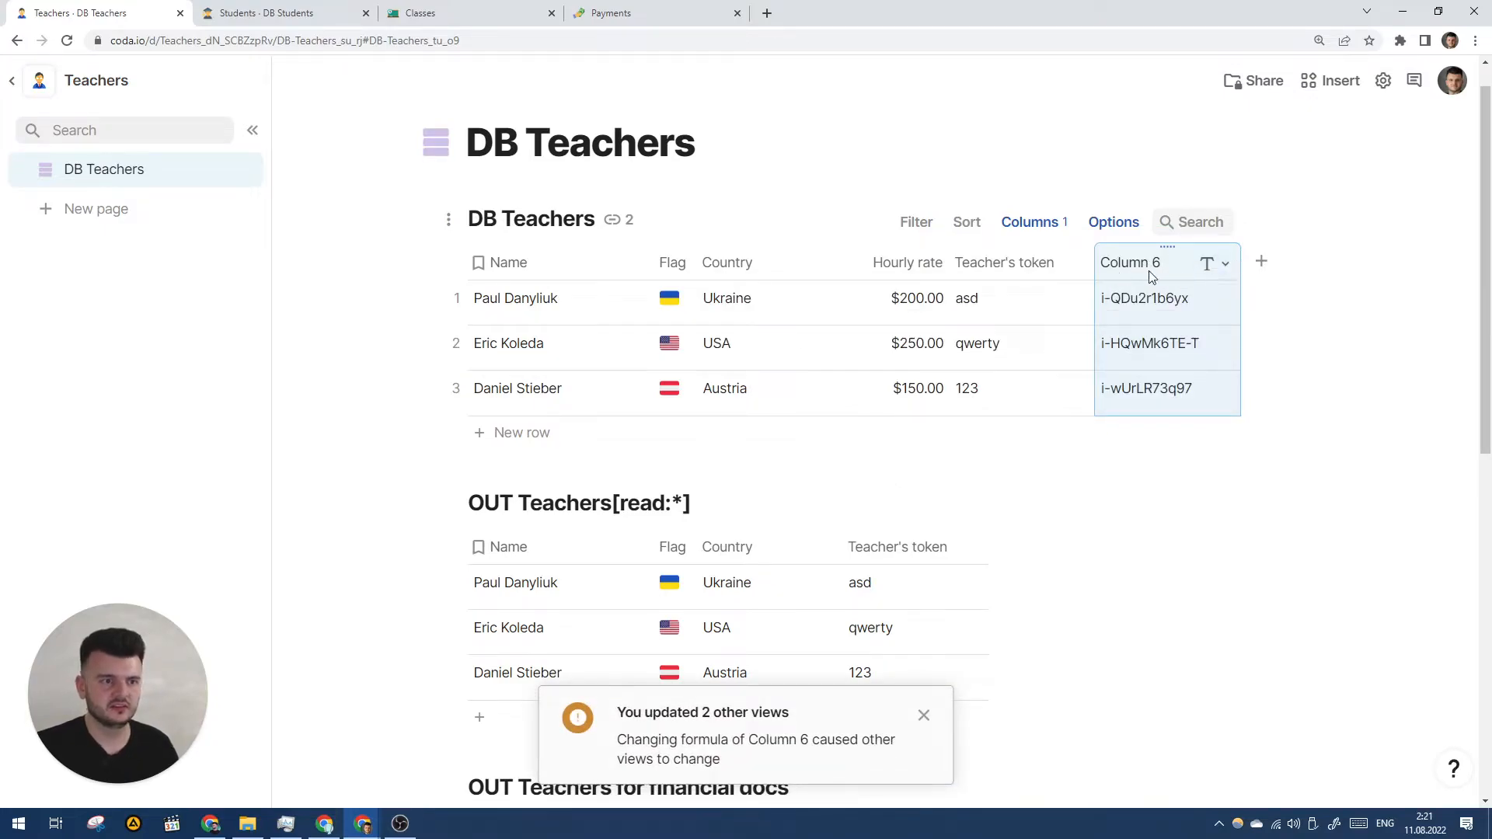
- Name the new formula column Origin ID
text(Origin )
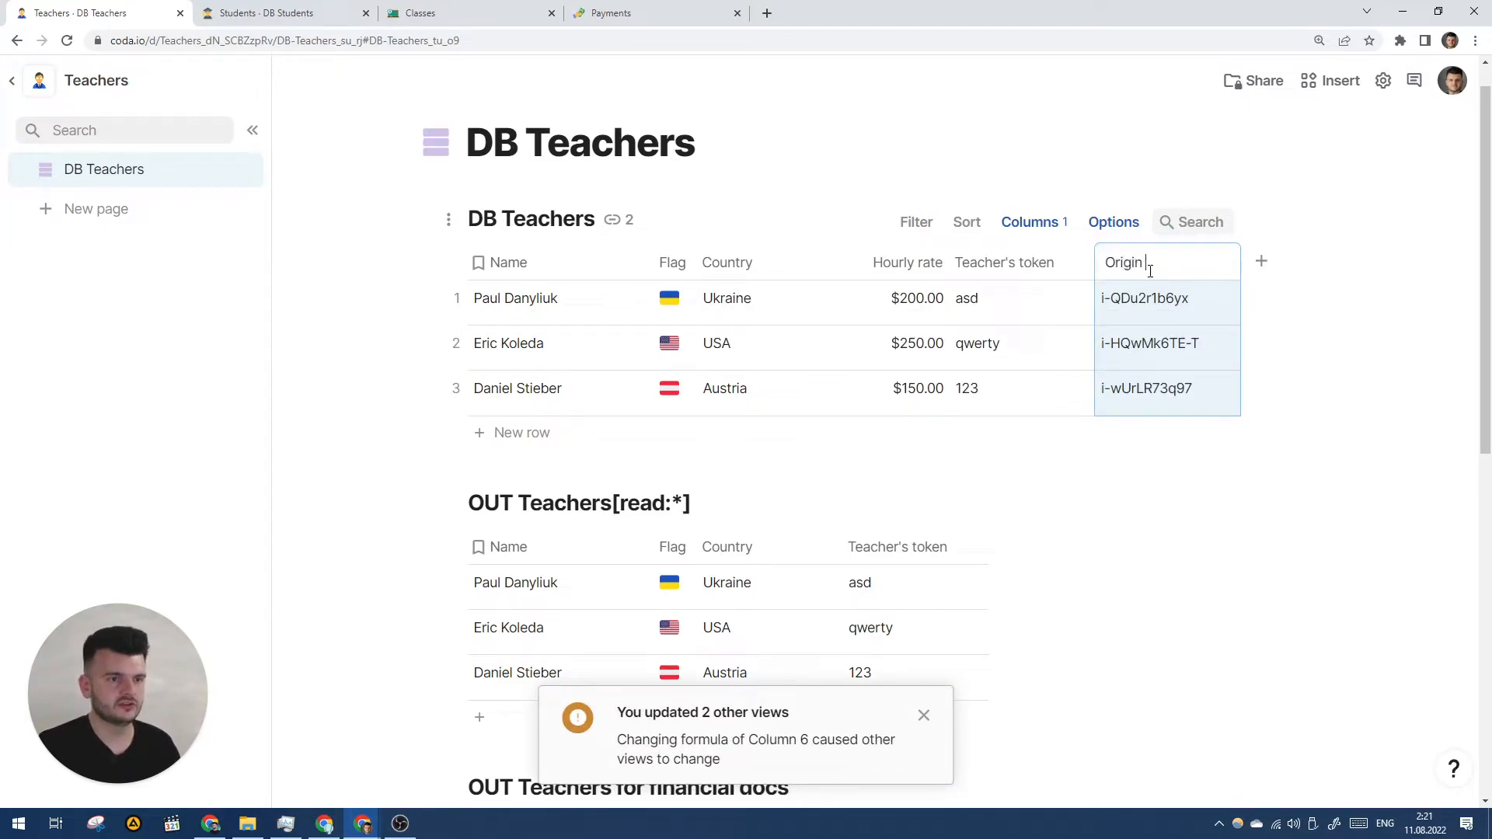
text(ID)
key(Return)
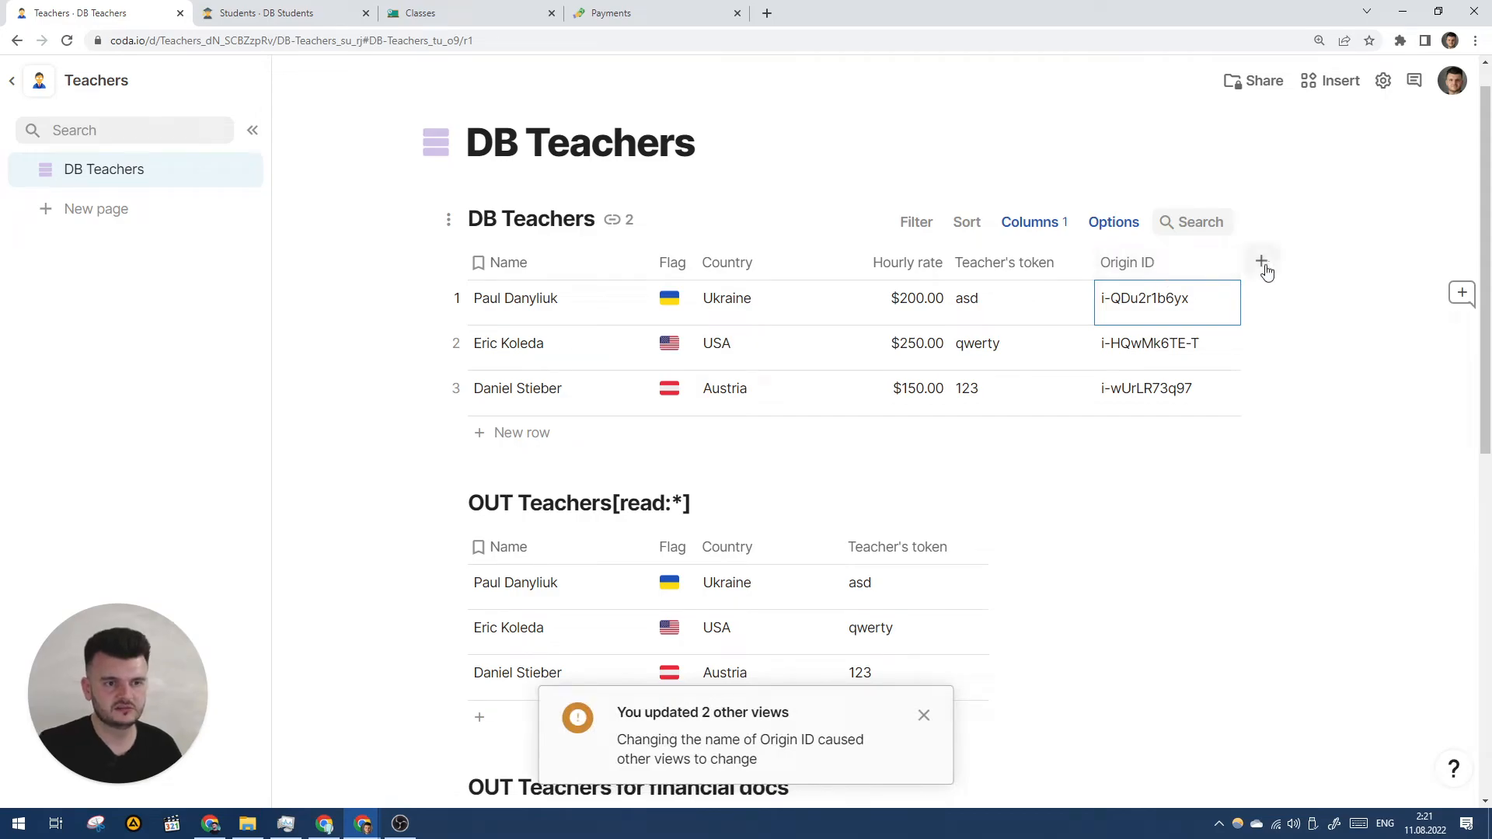
click(1261, 264)
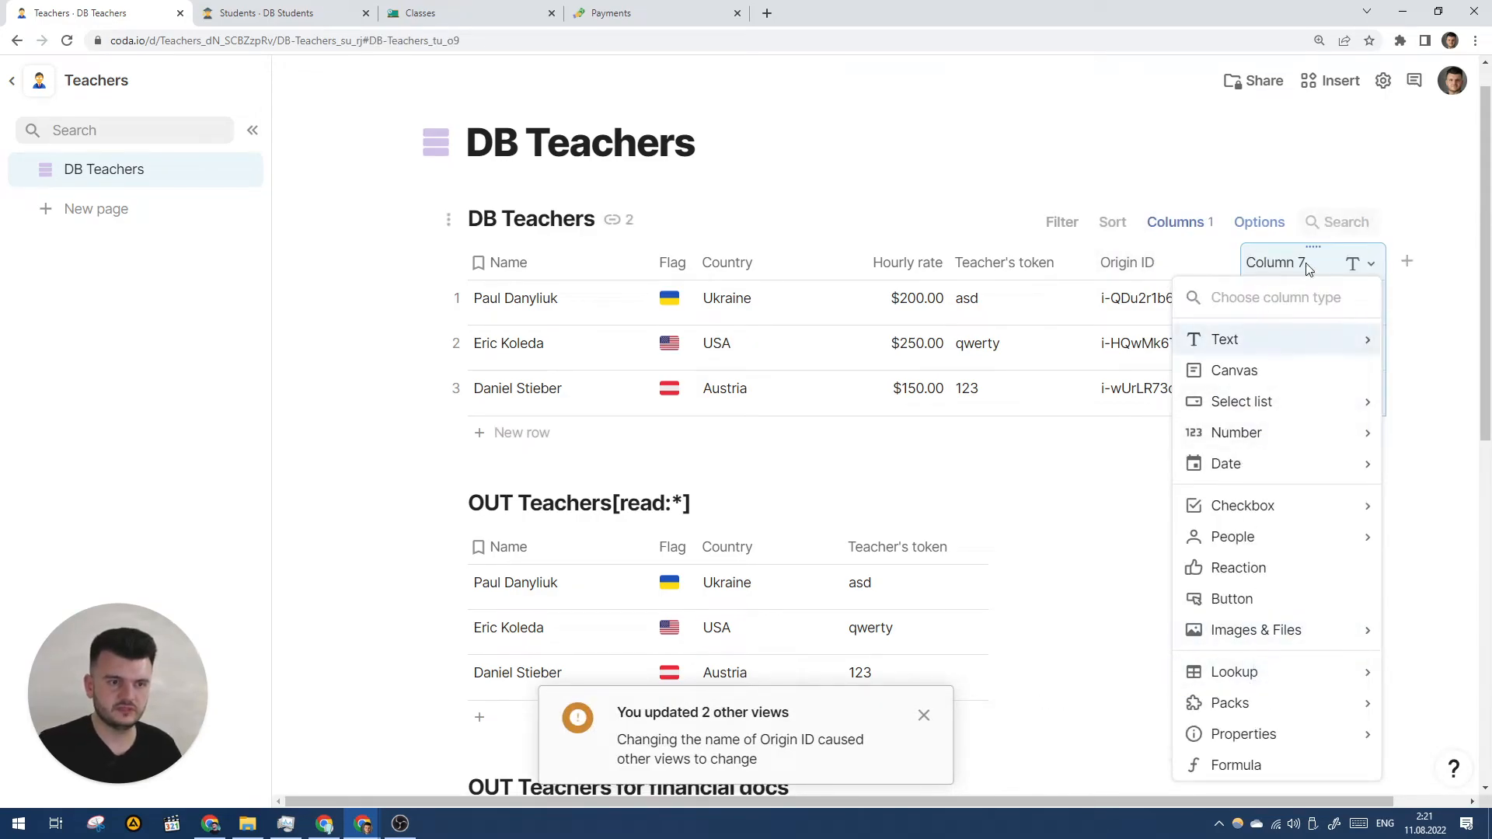
- Make the new column a Lookup of IN Teachers named 'IN Teachers row'
mouse_move(1249, 678)
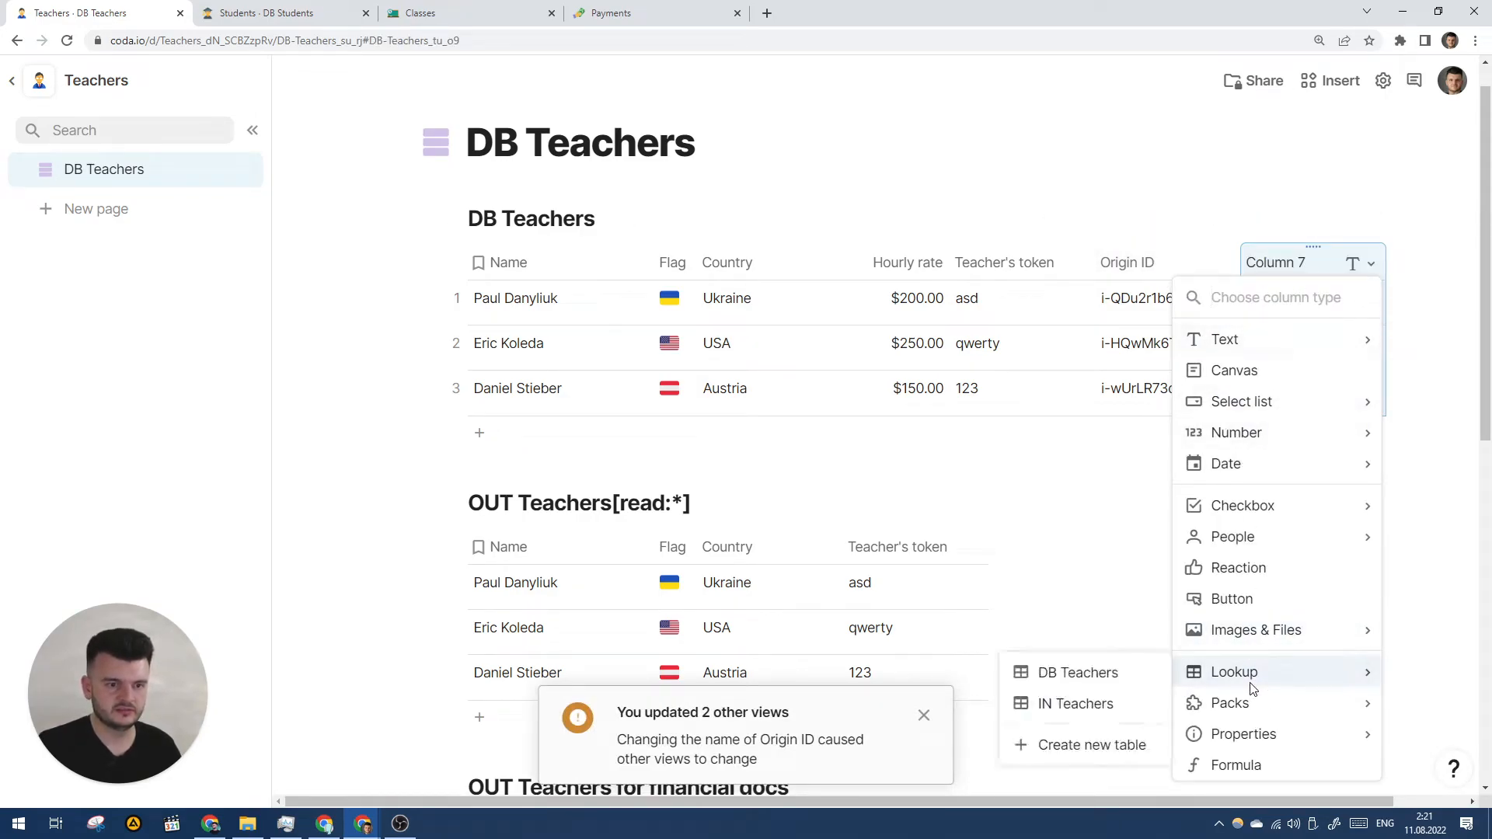
click(1084, 706)
key(Right)
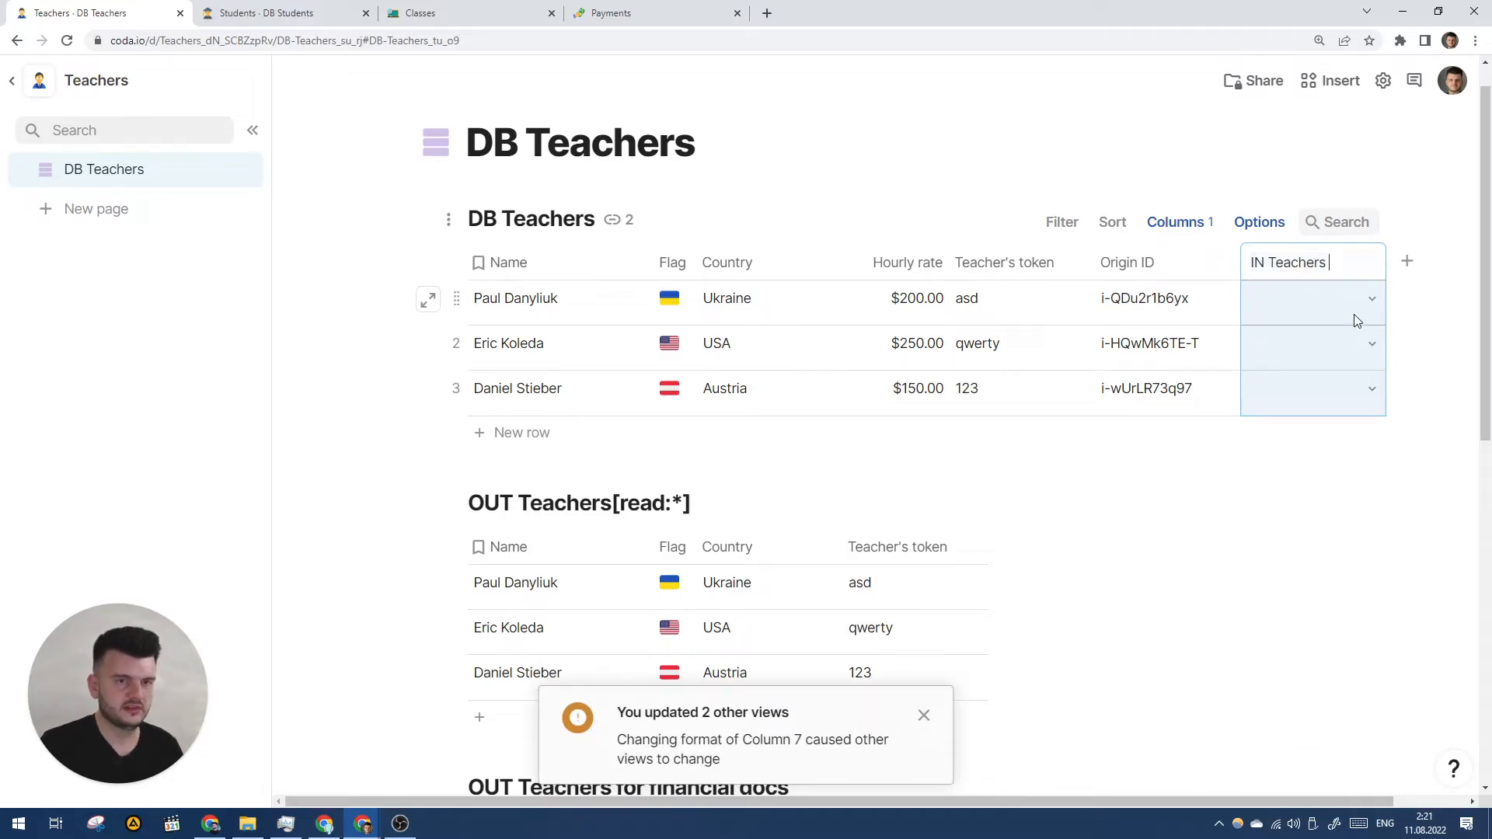
text(row)
key(Return)
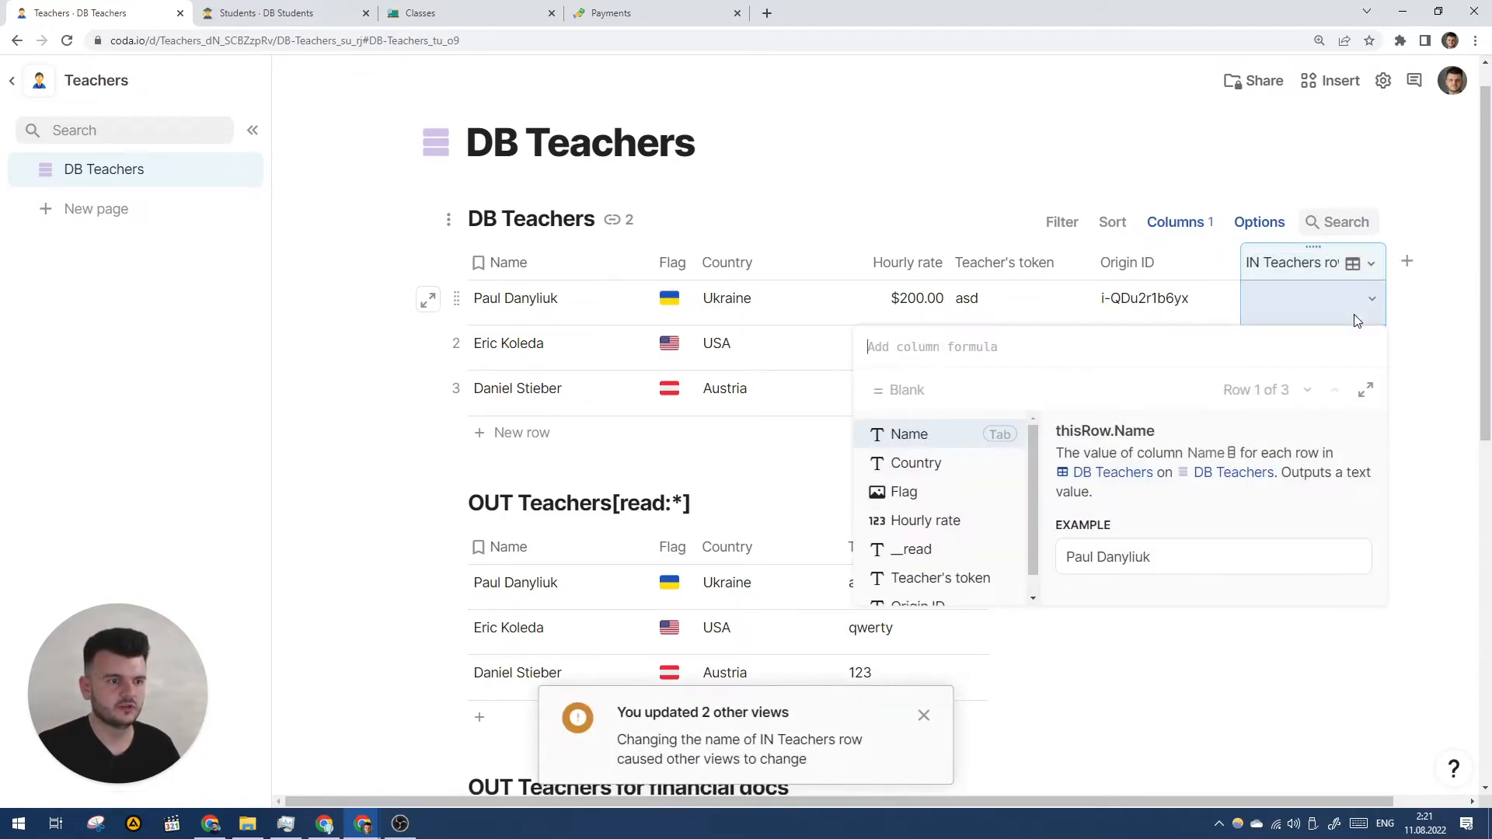
- Give it the formula IN Teachers.Filter(Origin ID = thisRow.Name)
text(IN Teachers.Filter())
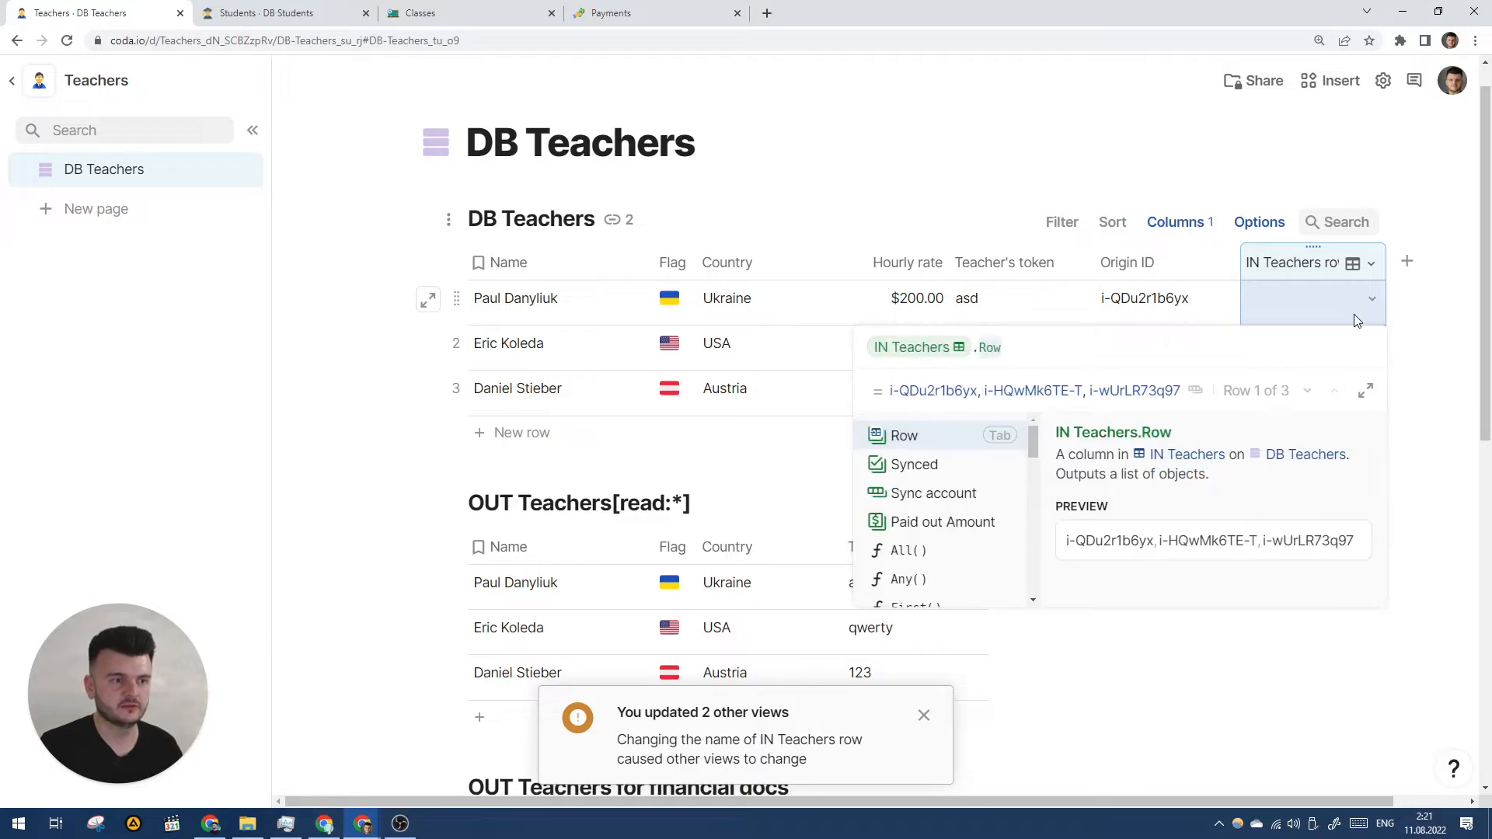
key(shift+Return)
text(Origin ID)
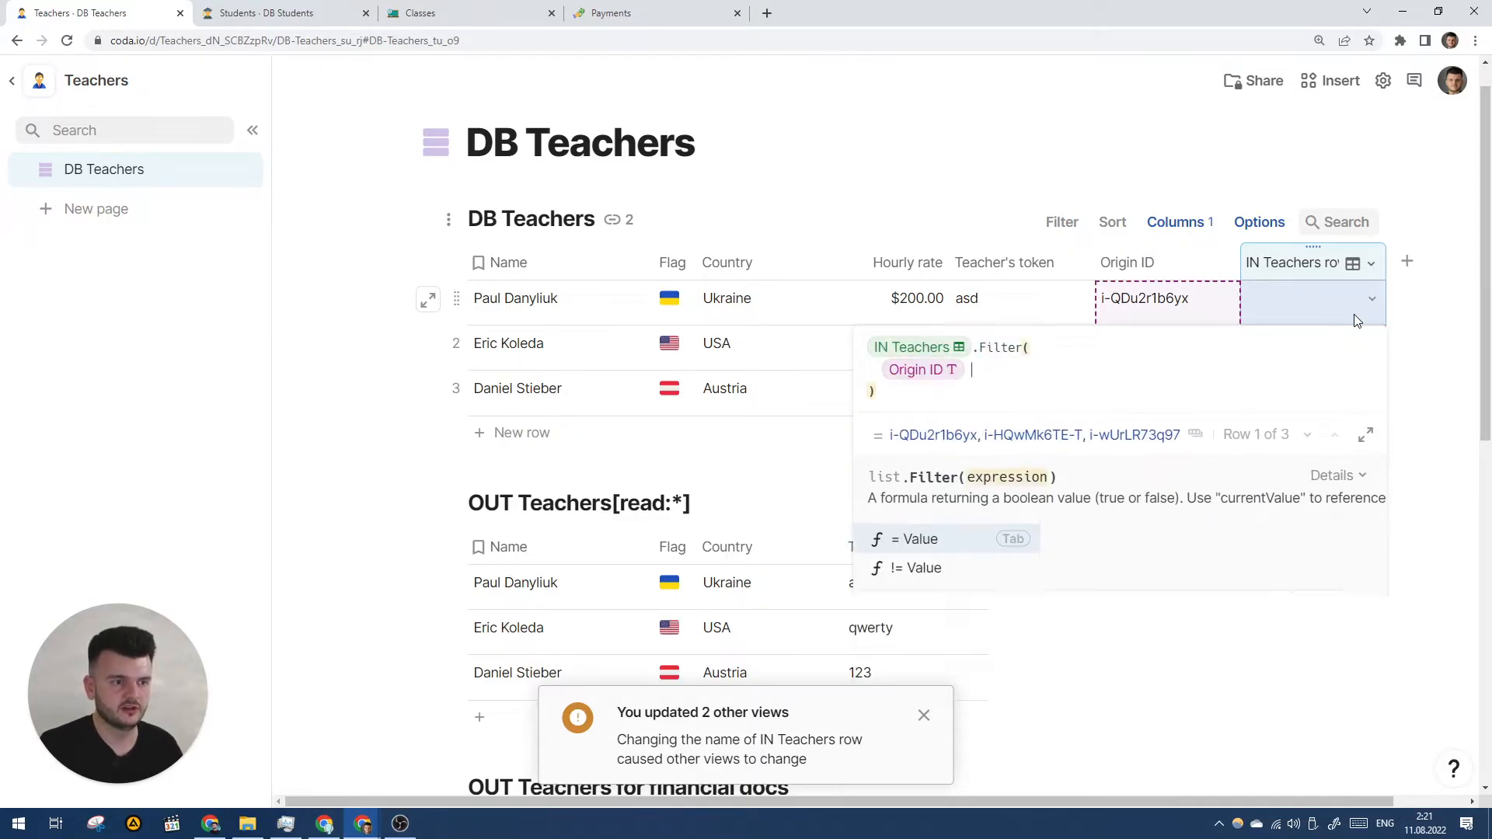
text( = thisRow.Name)
key(Return)
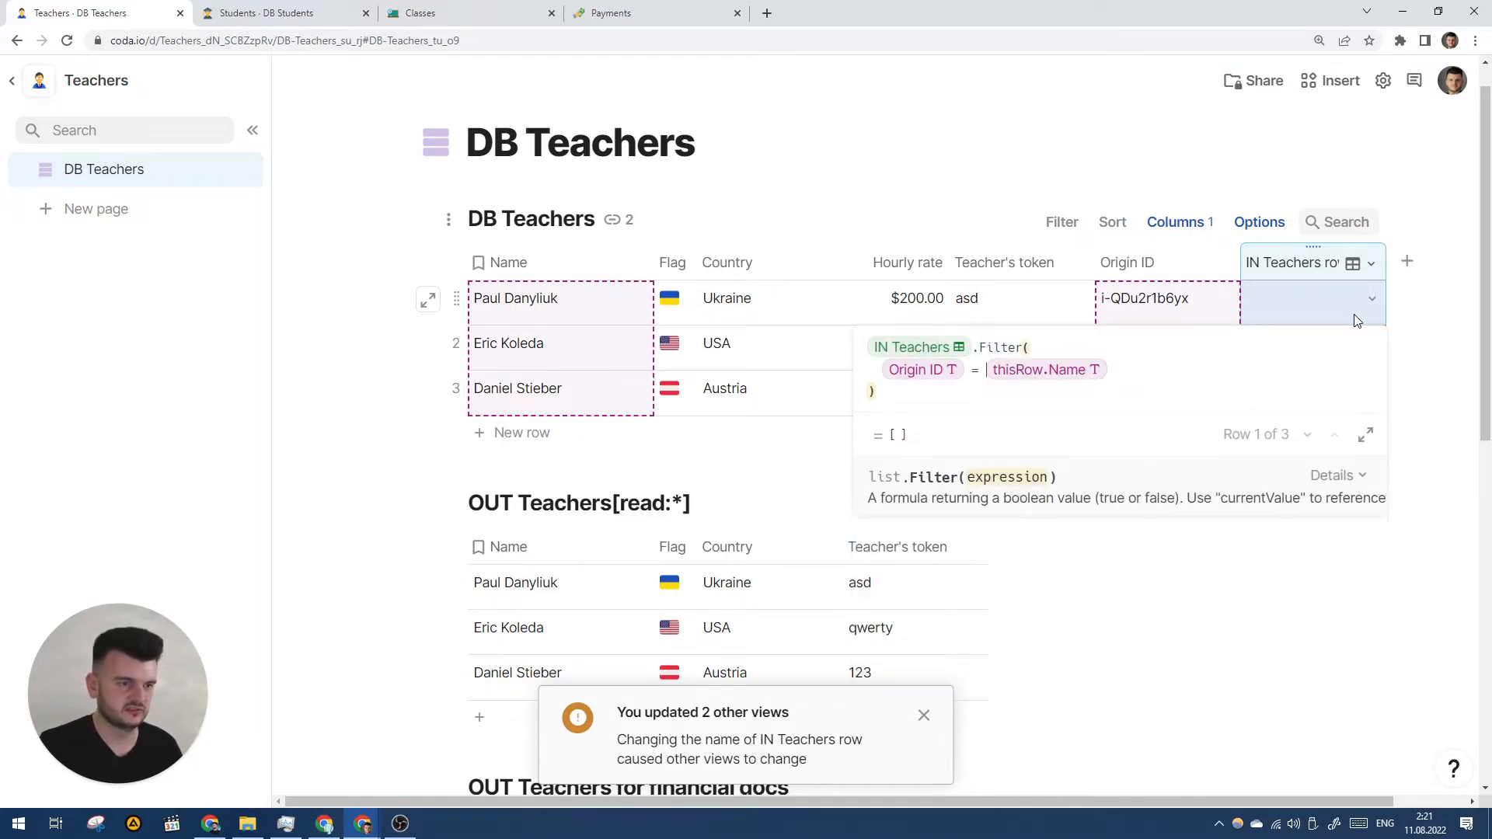
- Add an Origin ID column to the synced IN Teachers table
scroll(1200, 649, down, 3)
scroll(1200, 649, down, 6)
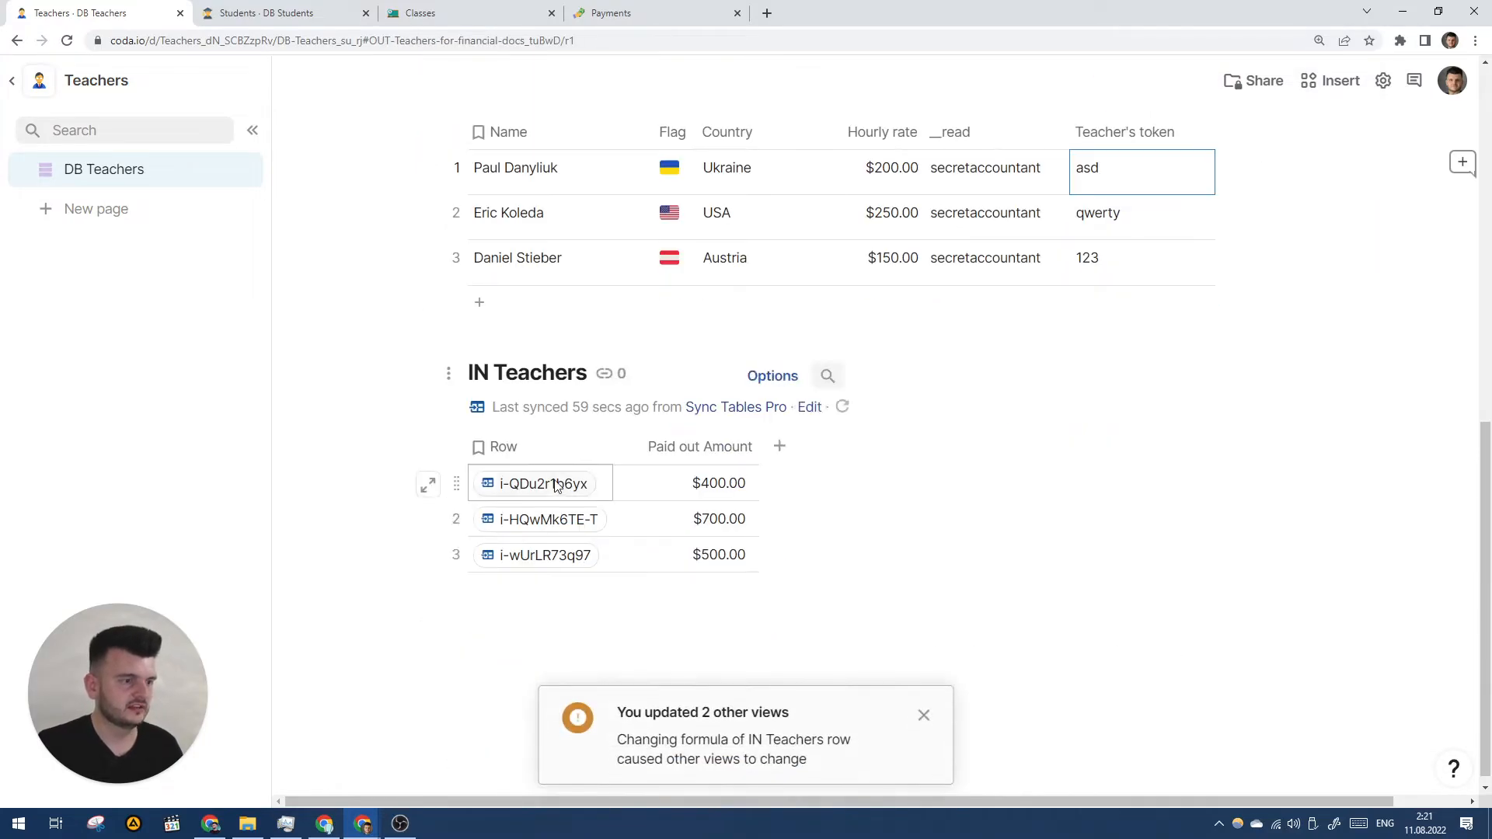
mouse_move(556, 485)
click(826, 524)
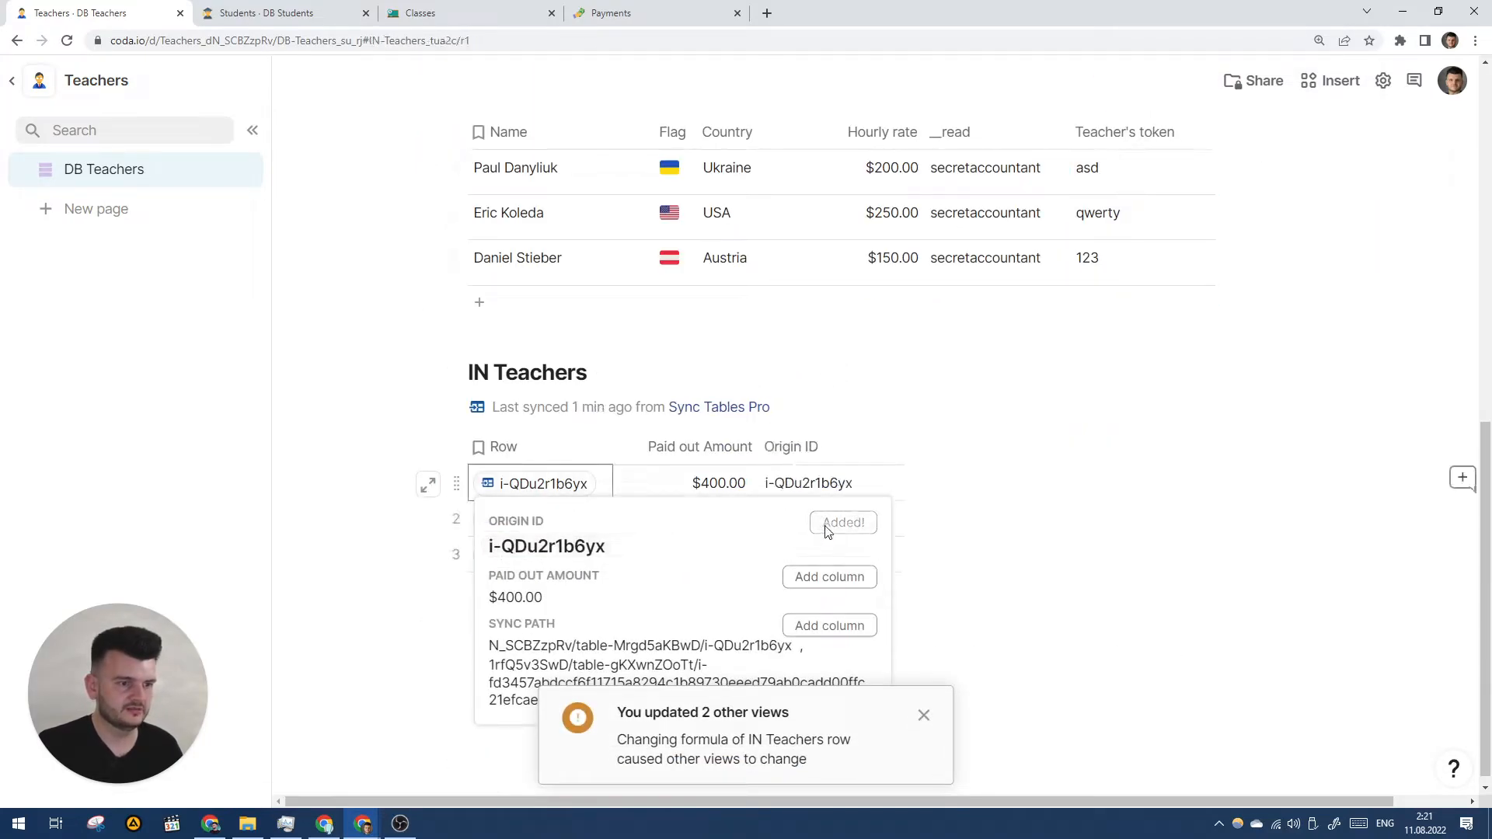
scroll(1010, 458, up, 10)
- Rewrite the IN Teachers row filter condition to Origin ID = thisRow.Origin ID
click(1371, 301)
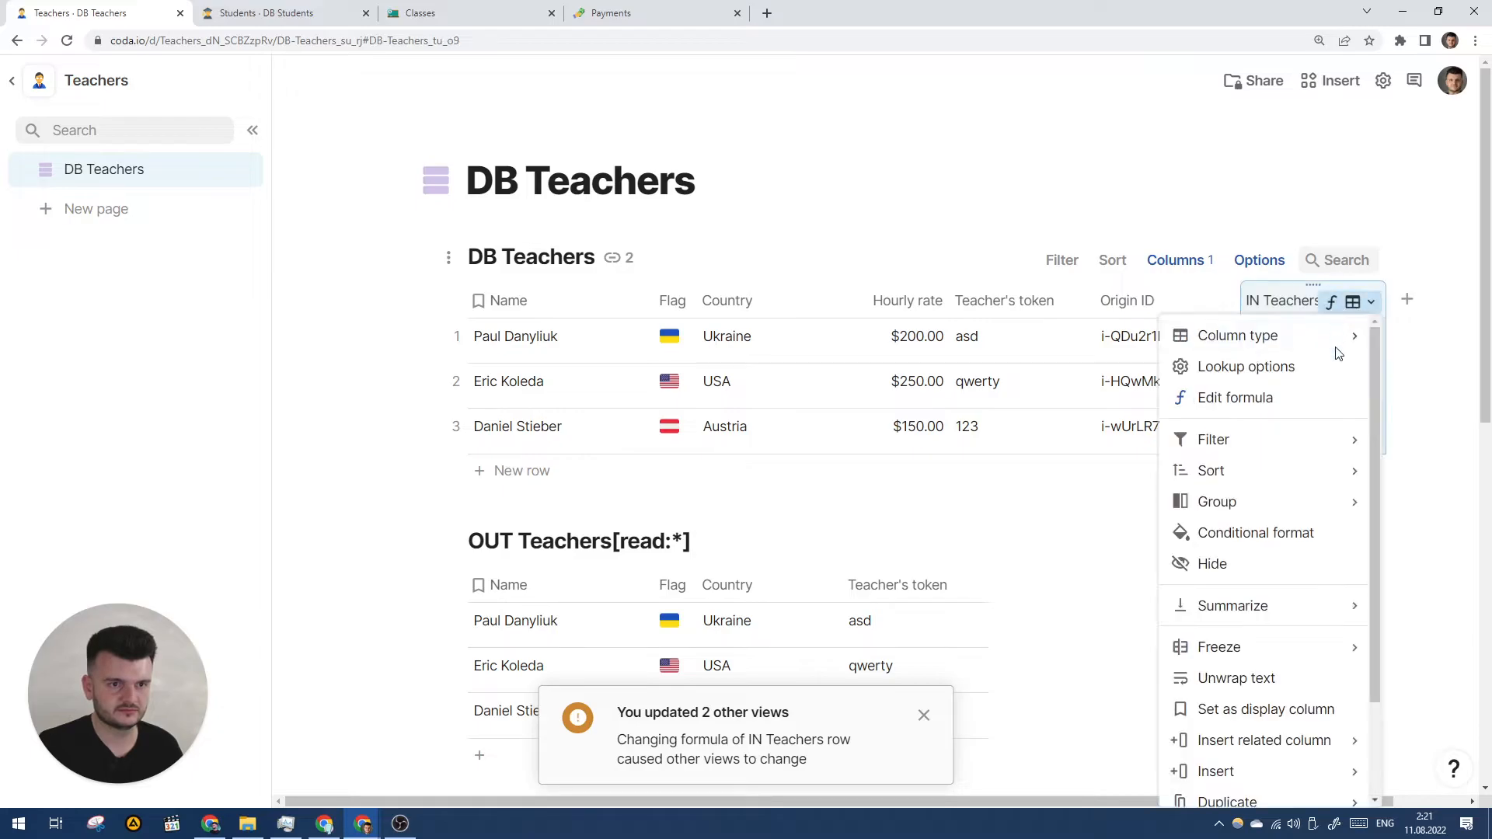
click(1315, 410)
drag(1118, 357, 914, 355)
text(Origin ID)
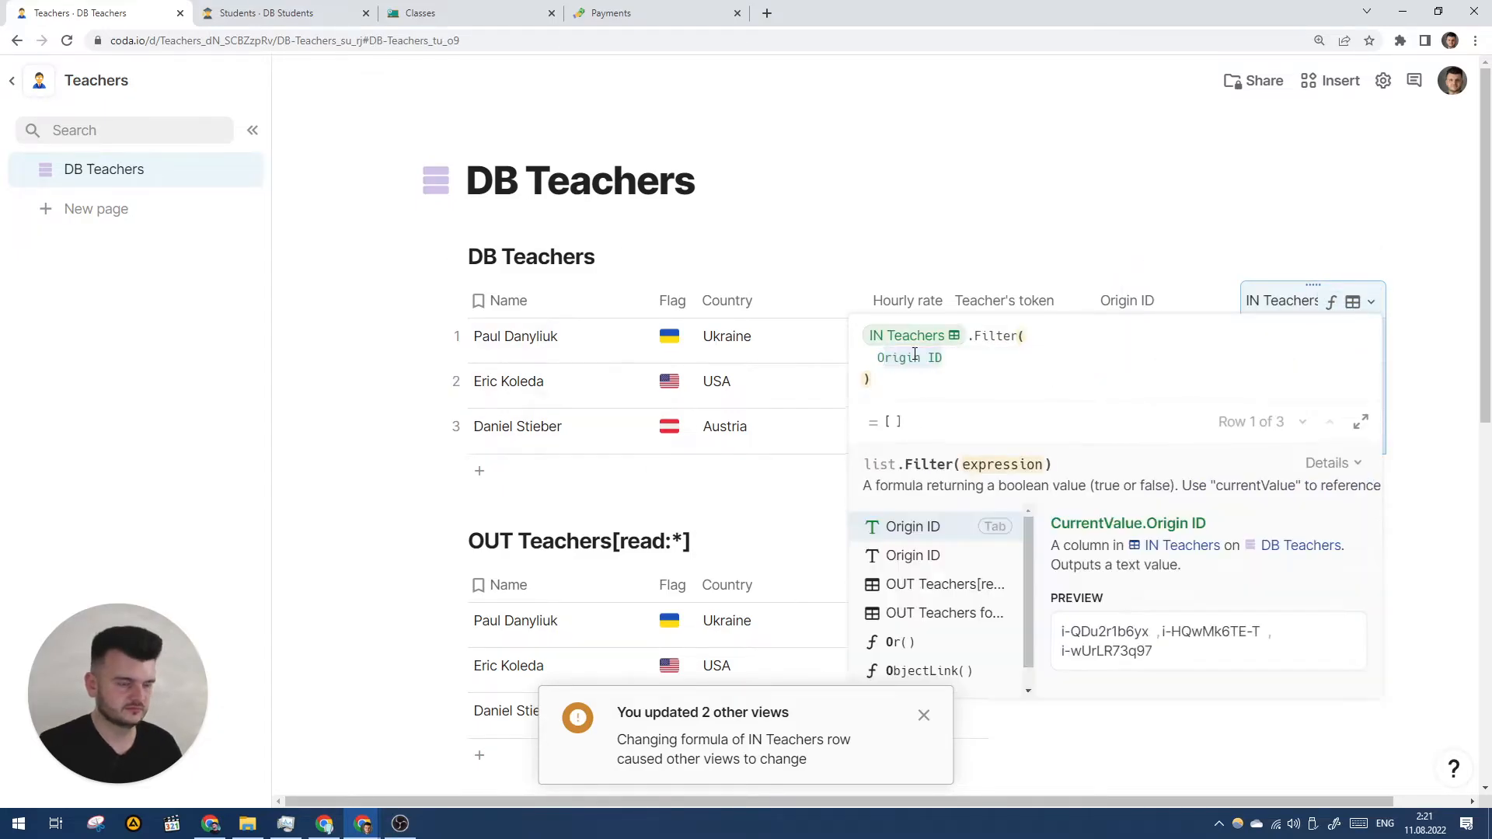
key(Tab)
text(= thisr)
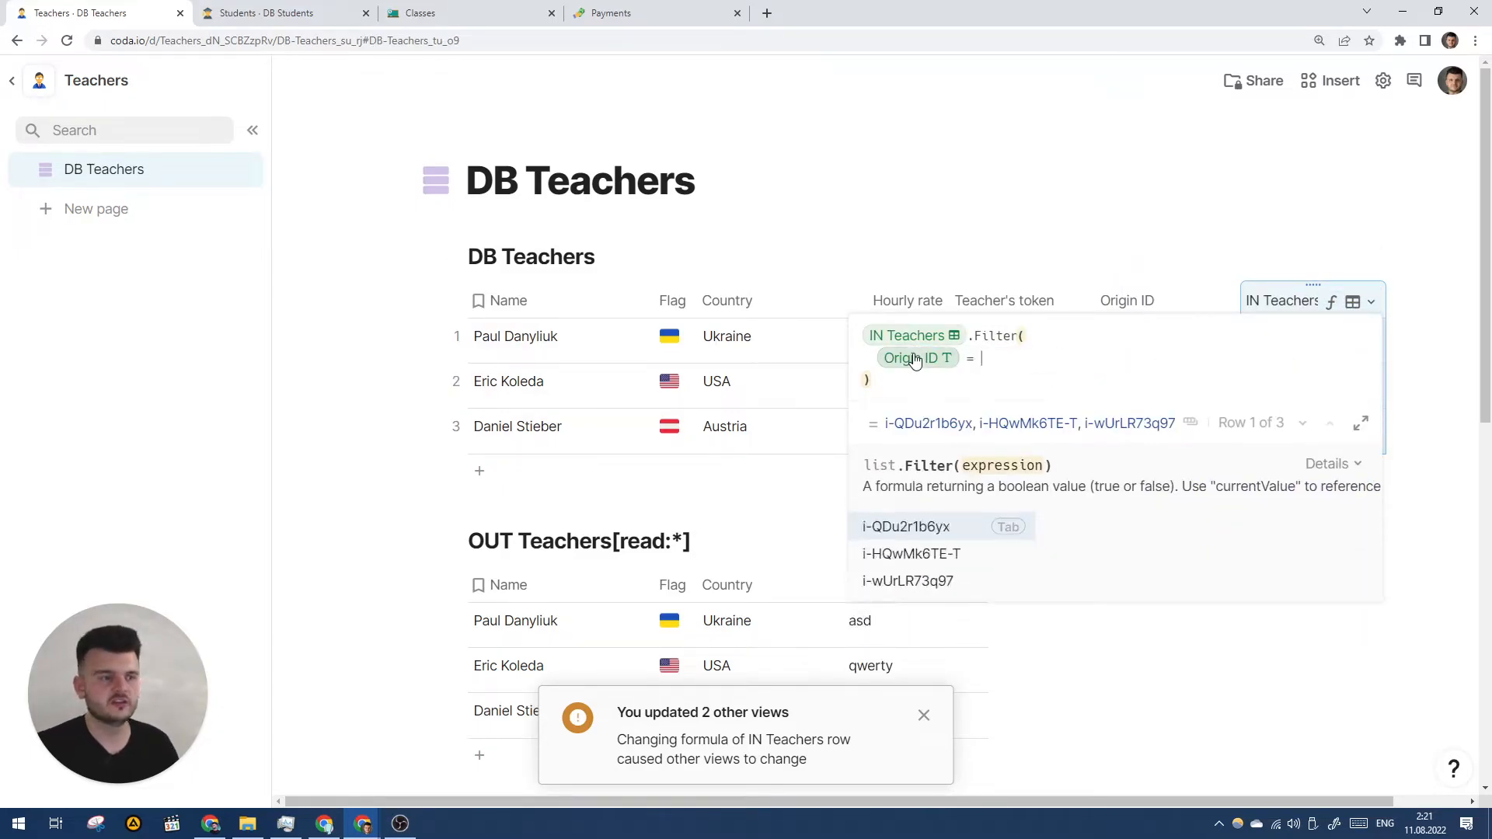
key(Tab)
text(.Or)
key(Tab)
key(BackSpace)
key(BackSpace)
key(BackSpace)
text(isRow.Origin ID)
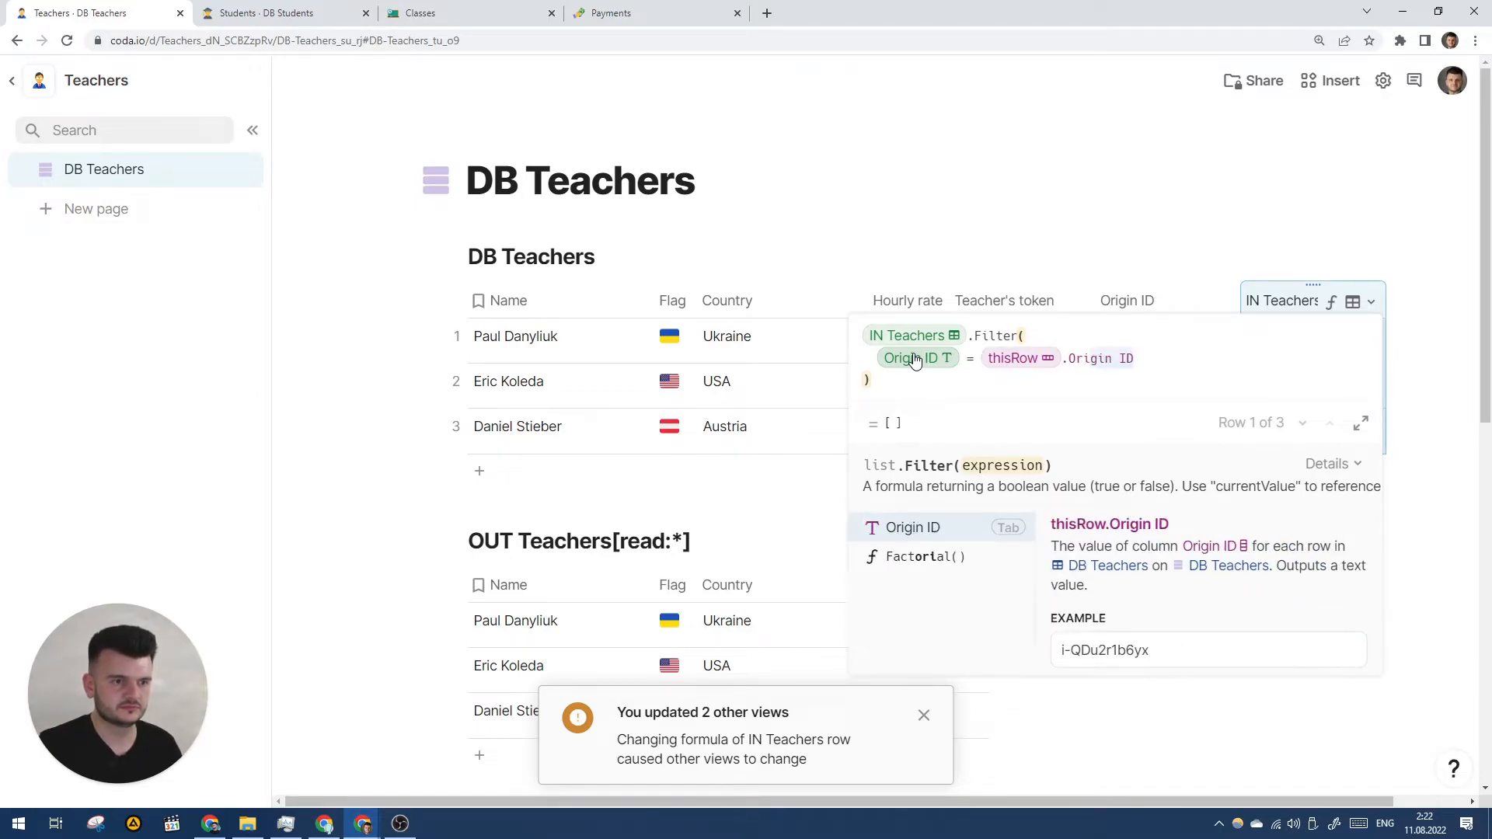
key(Tab)
- Append .First() so each teacher links only the first matching IN Teachers row
text(Fir)
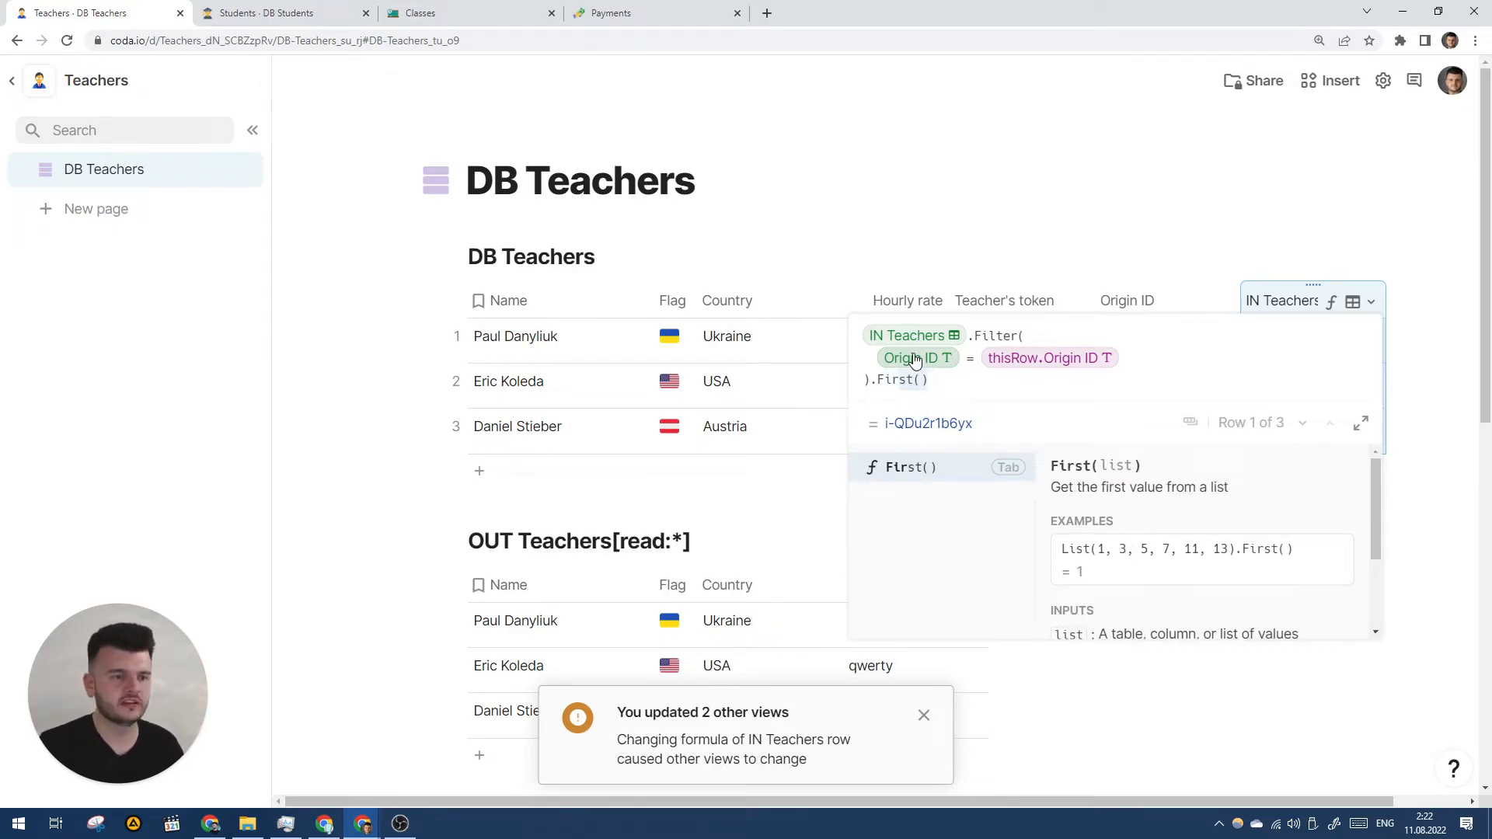
key(Tab)
key(Return)
scroll(1199, 359, right, 1)
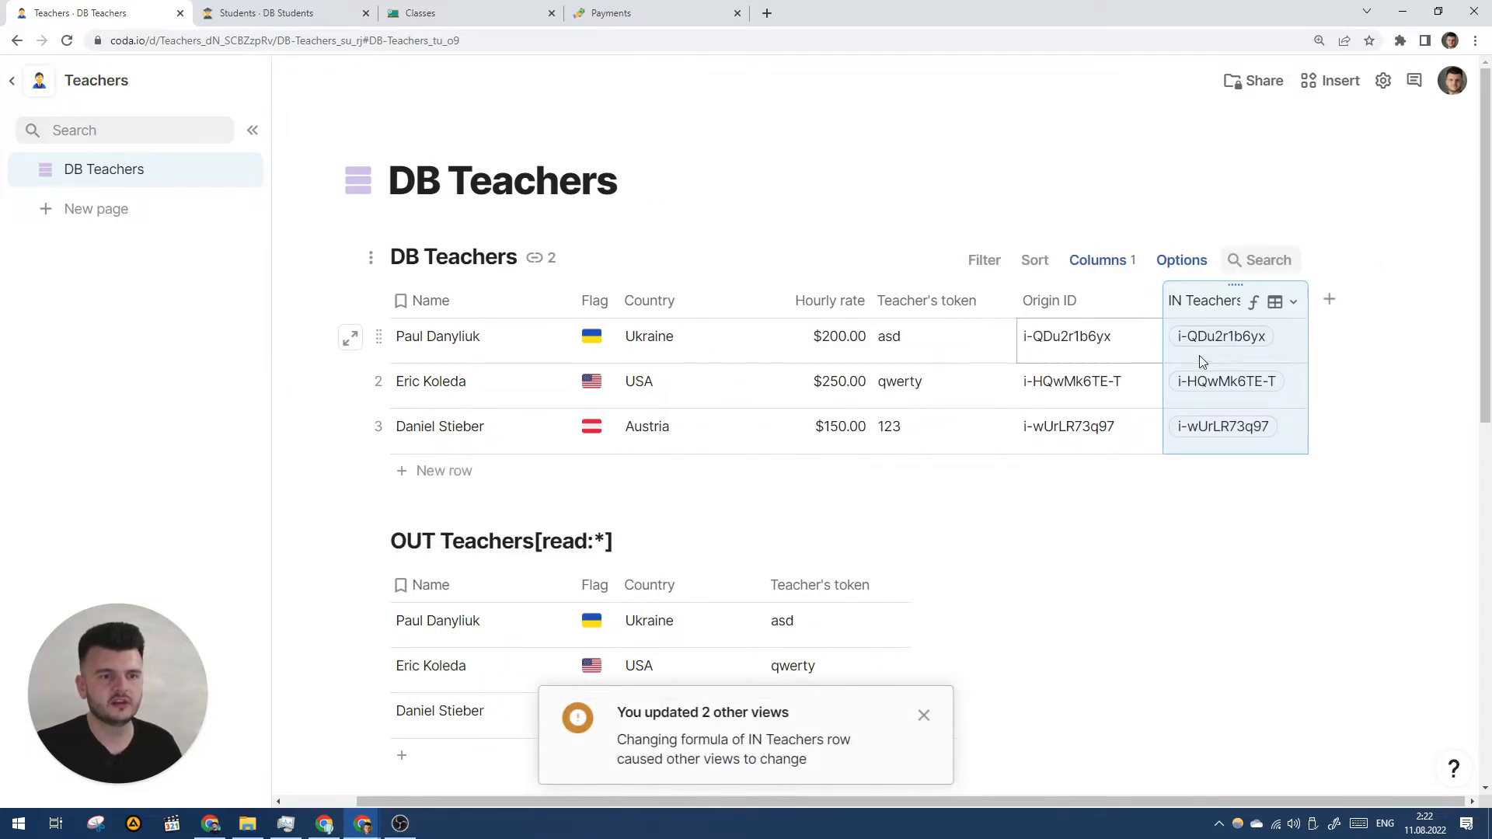
- Insert the related Paid out Amount column from IN Teachers row, showing $400.00, $700.00, $500.00
right_click(1190, 301)
scroll(1274, 451, down, 1)
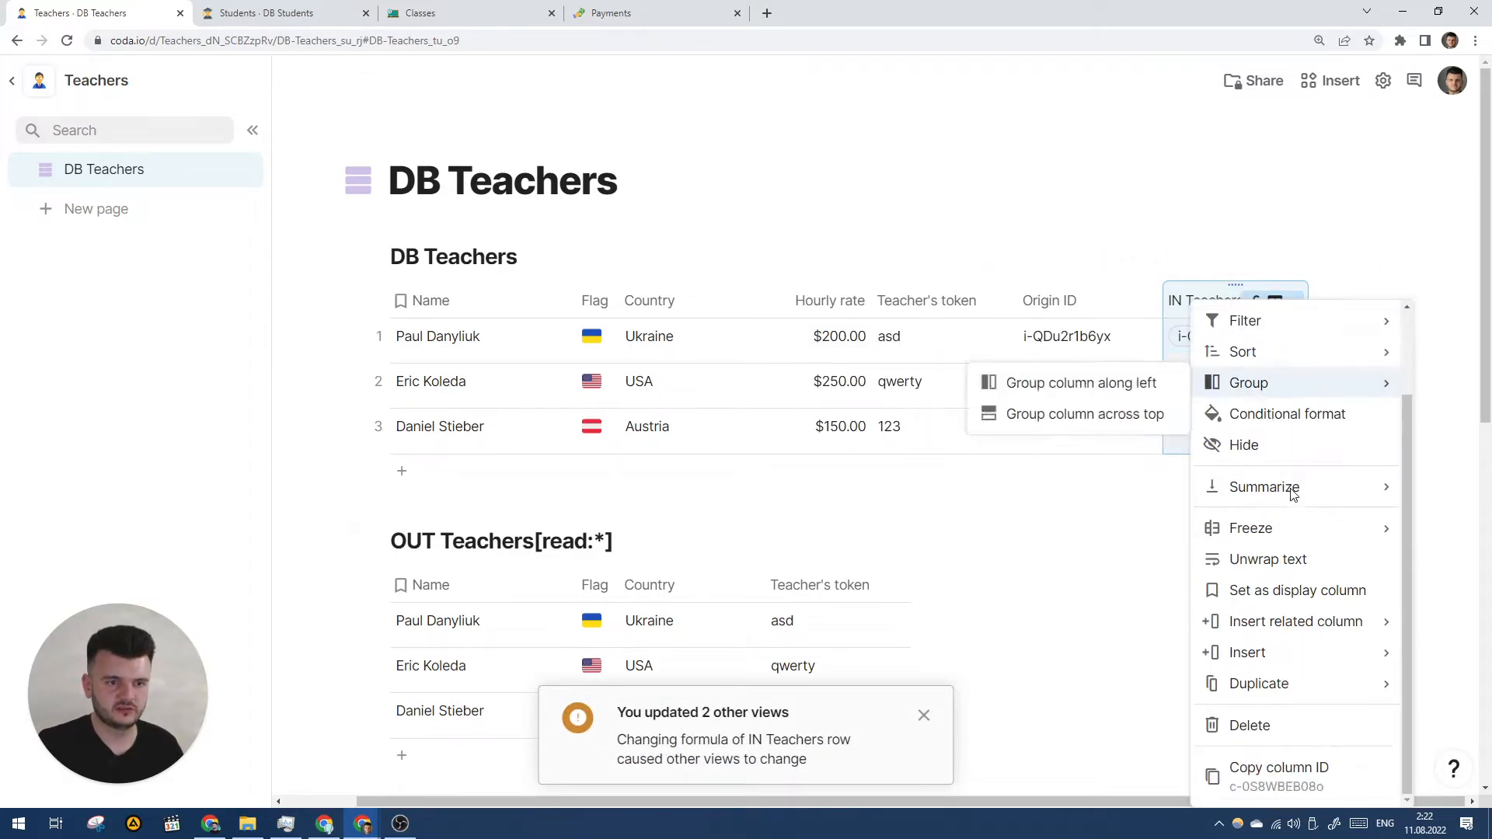
mouse_move(1311, 635)
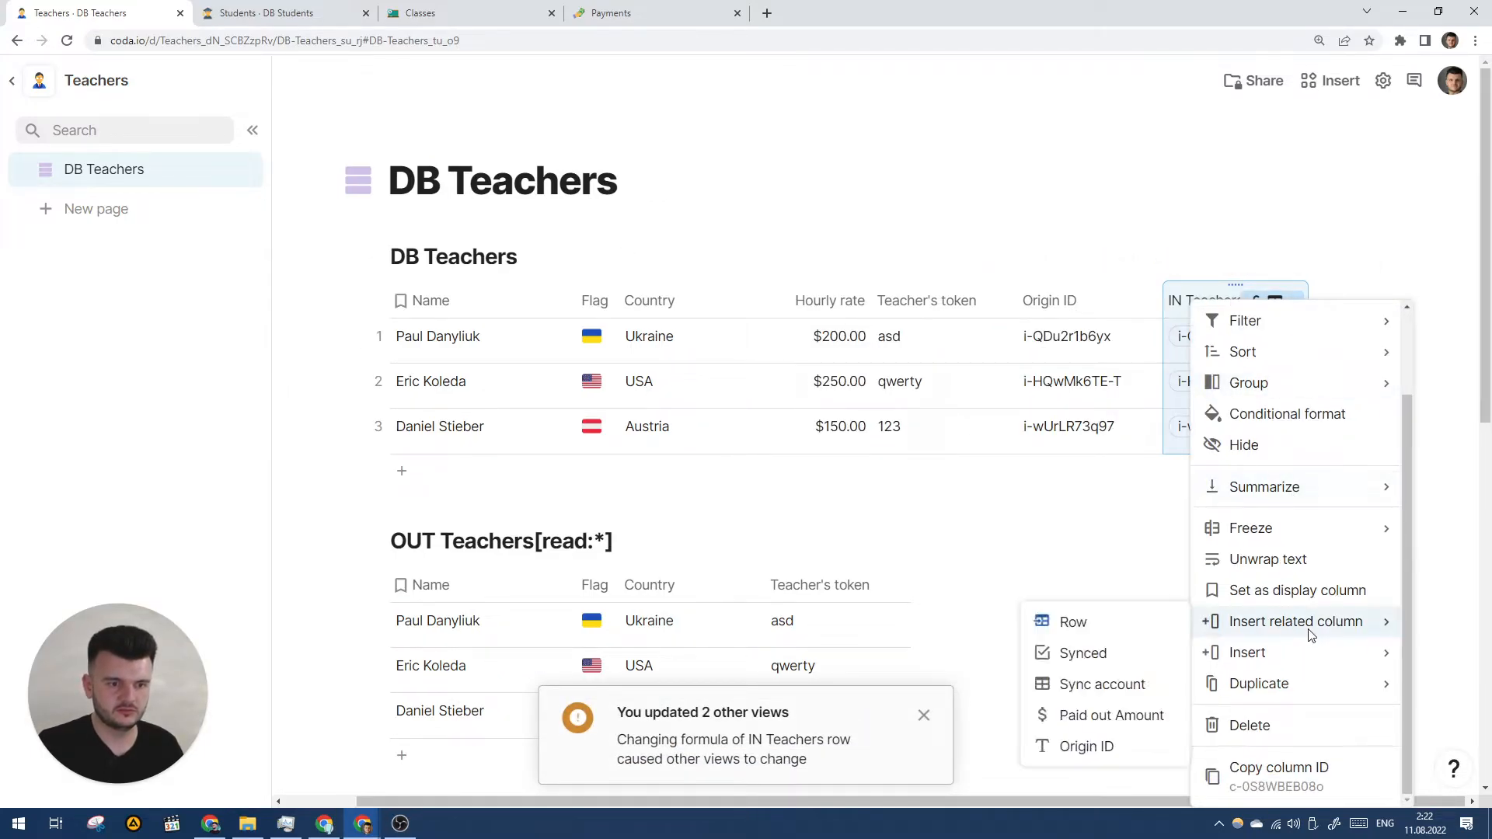
click(1113, 716)
click(1390, 426)
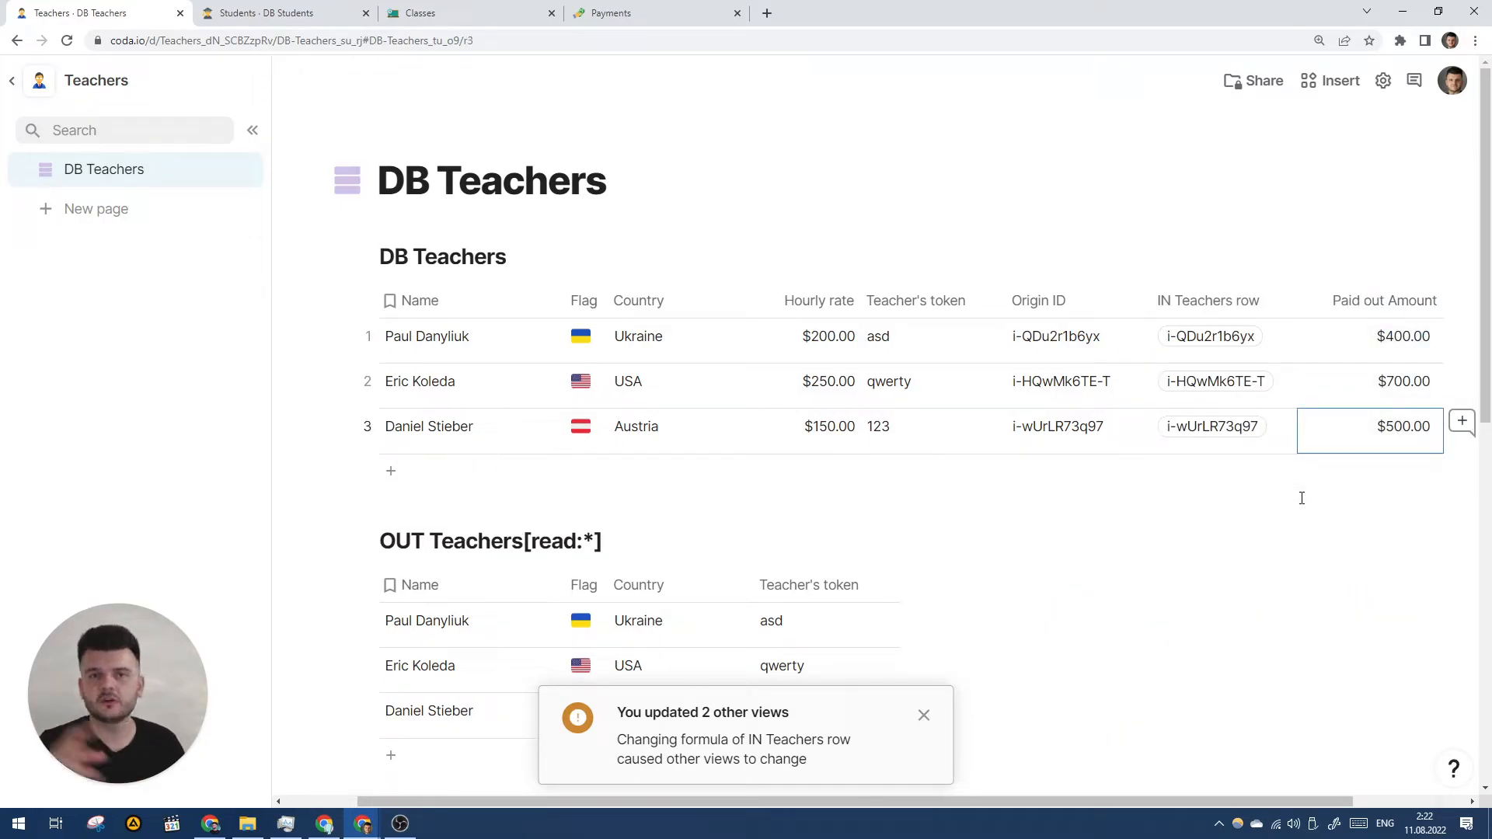
click(1036, 306)
scroll(1070, 361, right, 1)
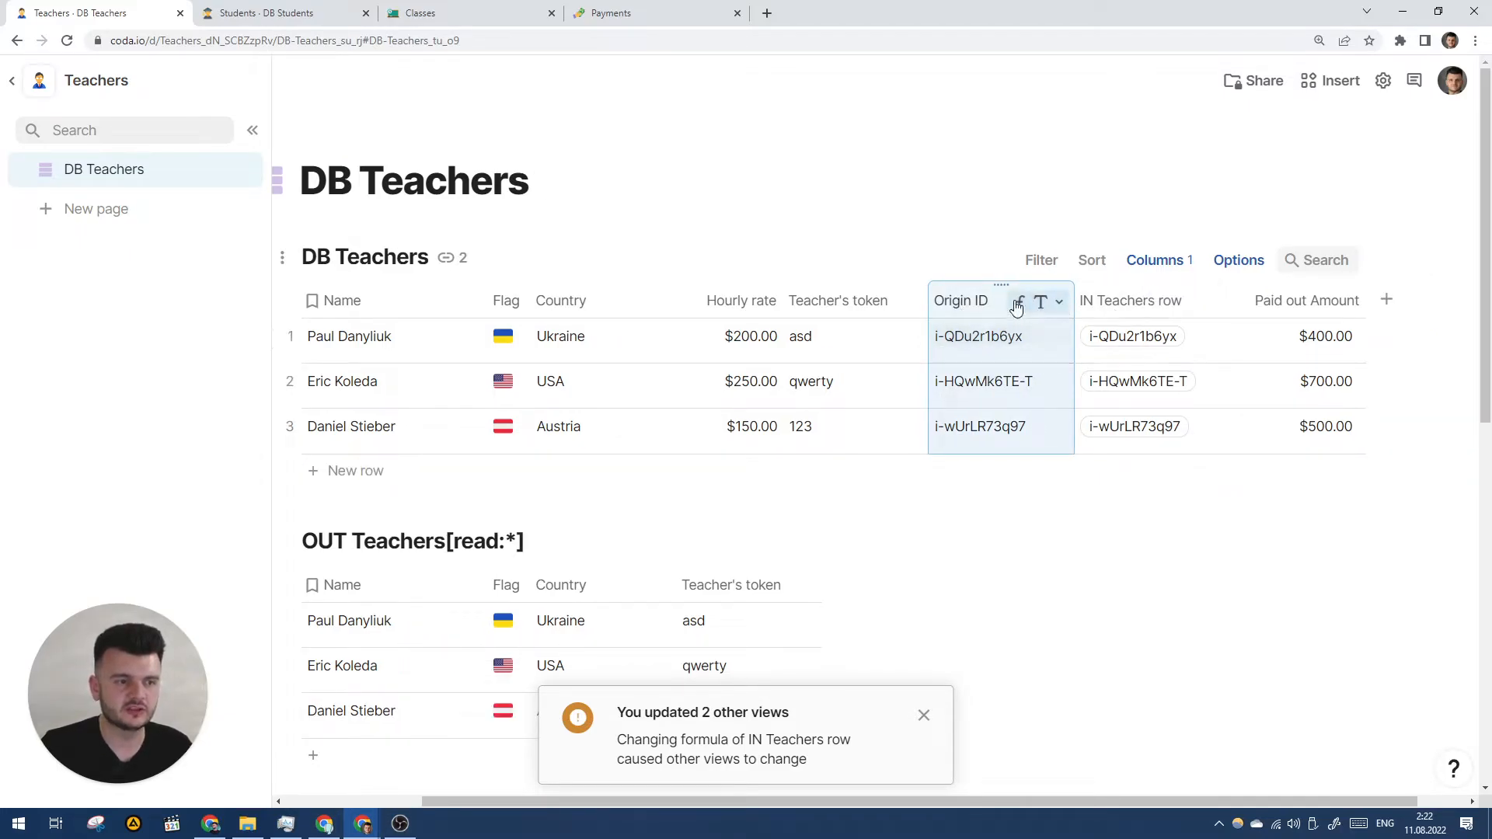
- Look at the Origin ID column's current formula without changing it
click(1058, 302)
click(1045, 397)
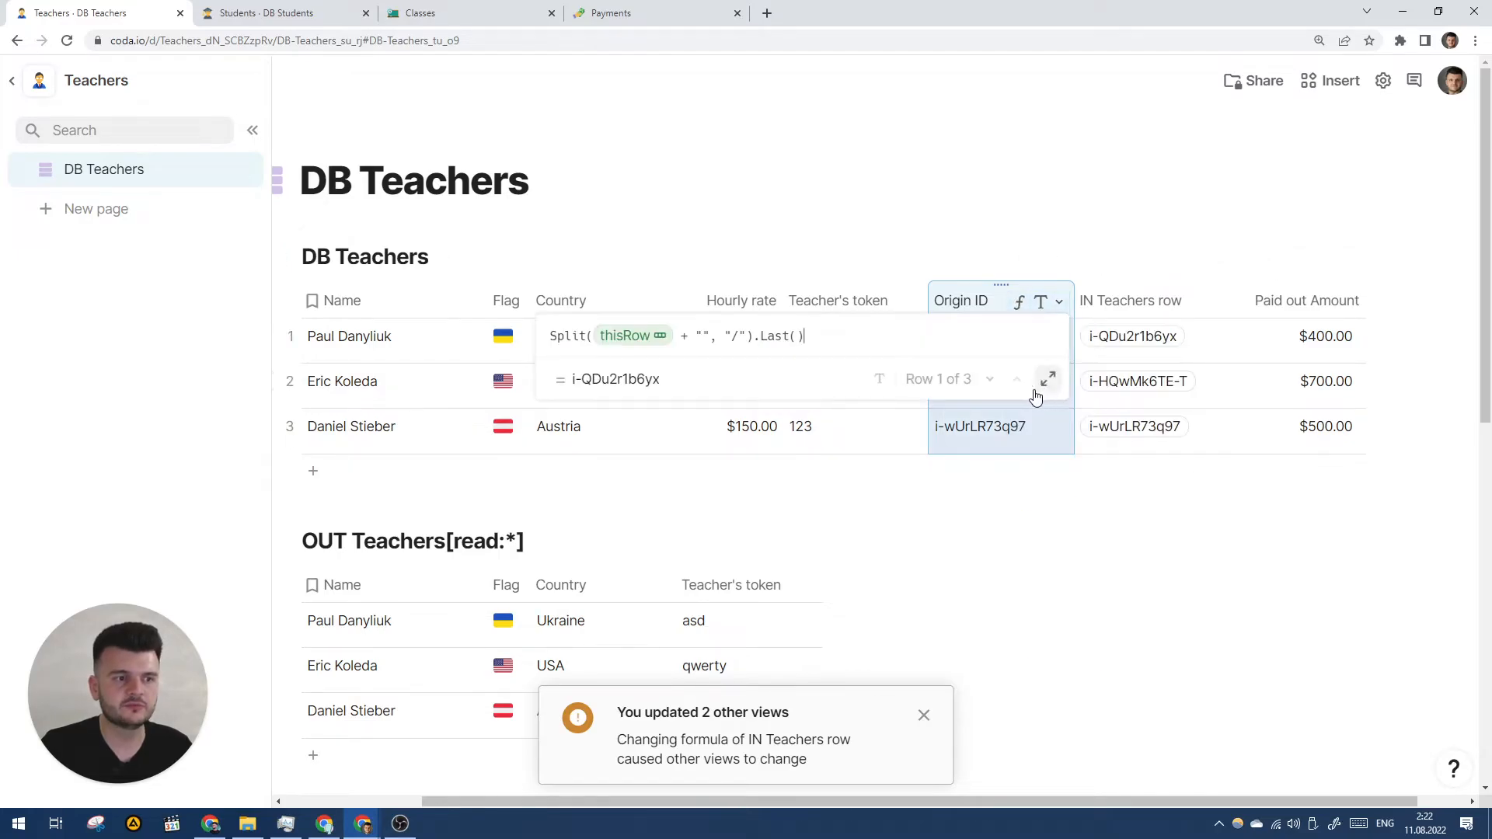
click(980, 301)
scroll(697, 359, left, 1)
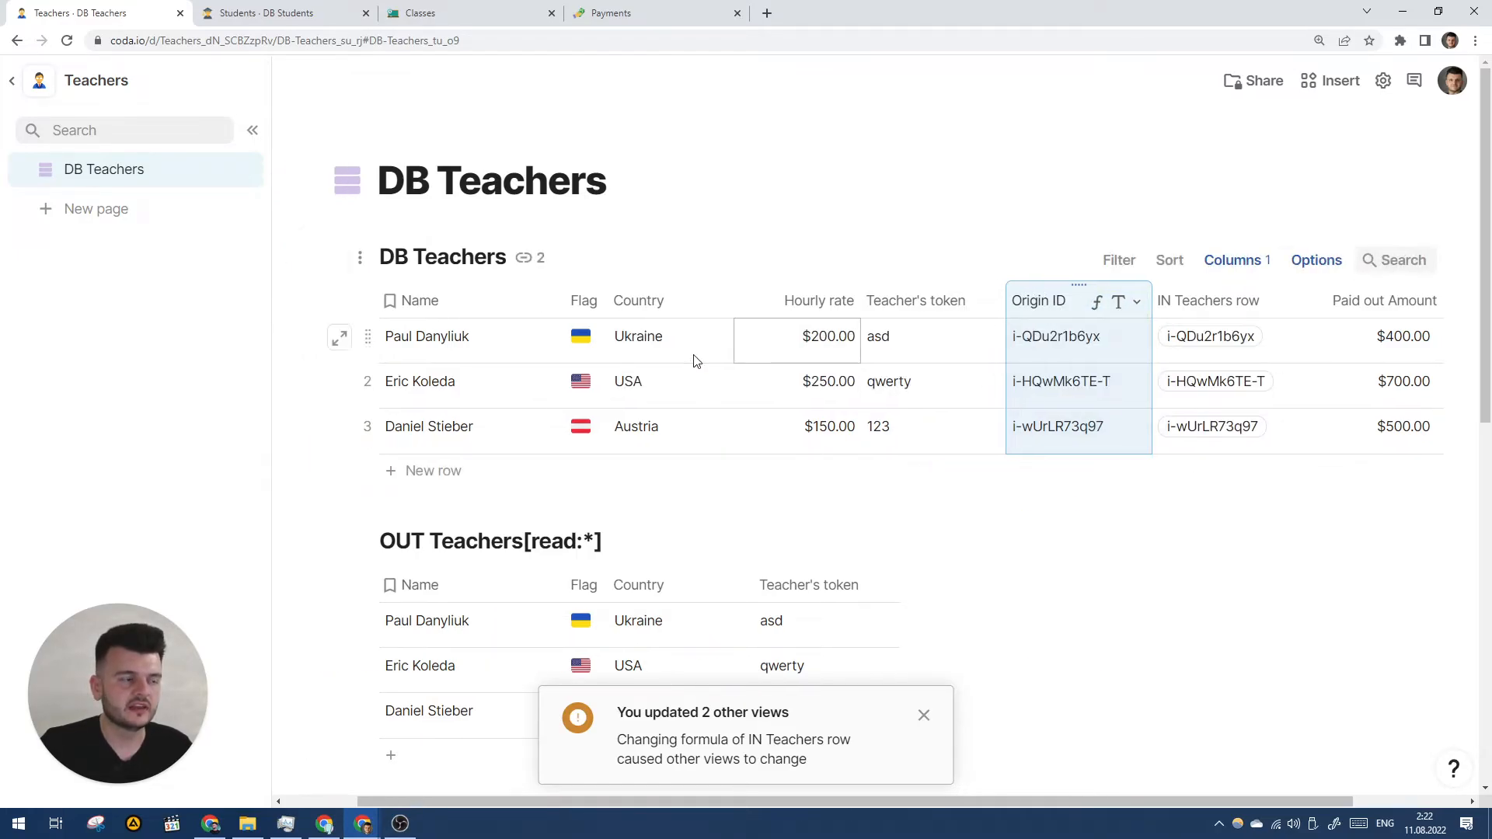
- Replace the Origin ID formula with thisRow.RowId() so it reads 1, 2, 3
click(1097, 303)
click(1122, 398)
key(ctrl+a)
key(BackSpace)
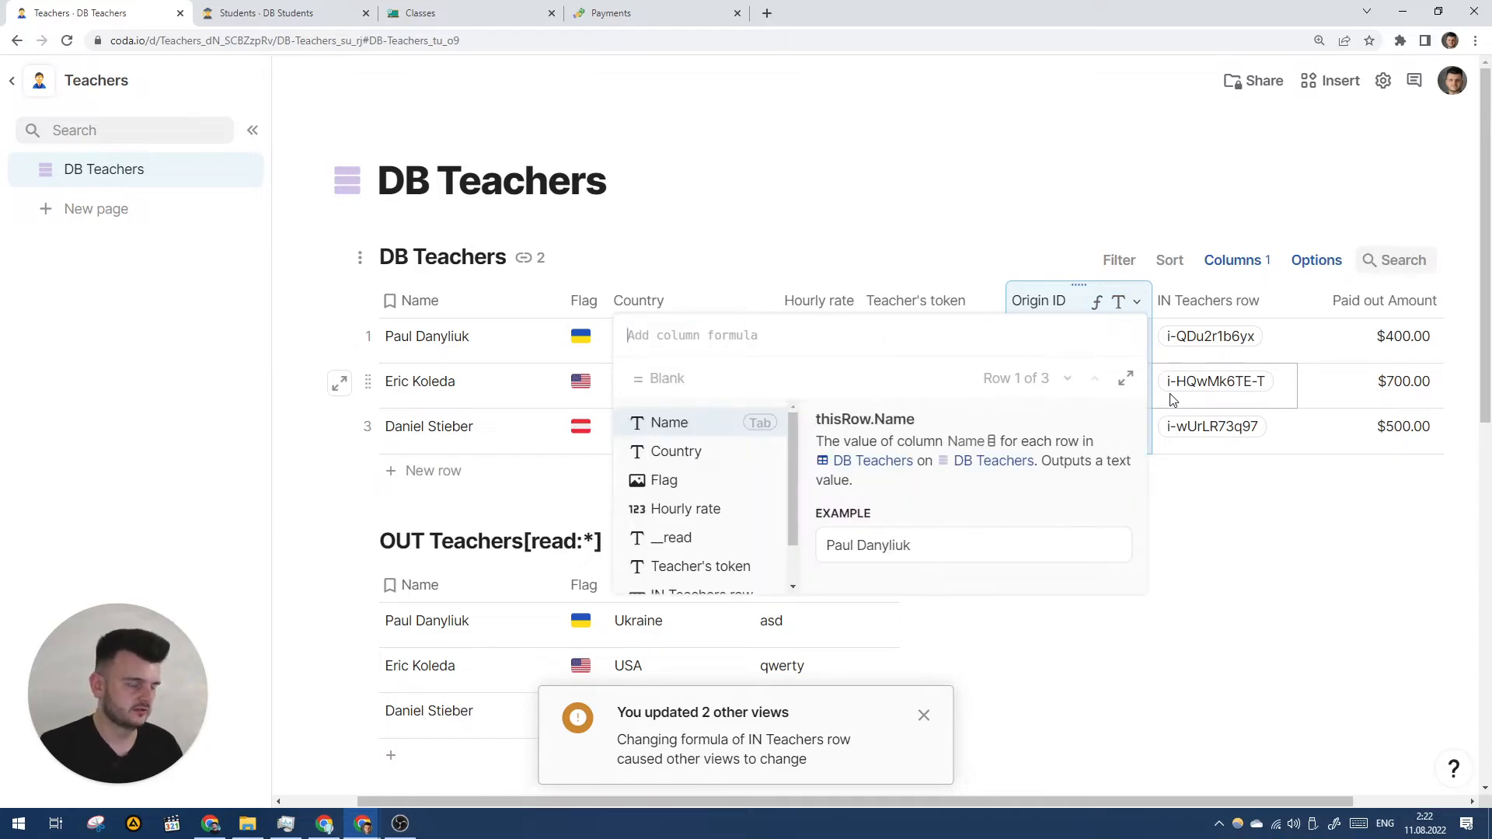
text(thisRow.I)
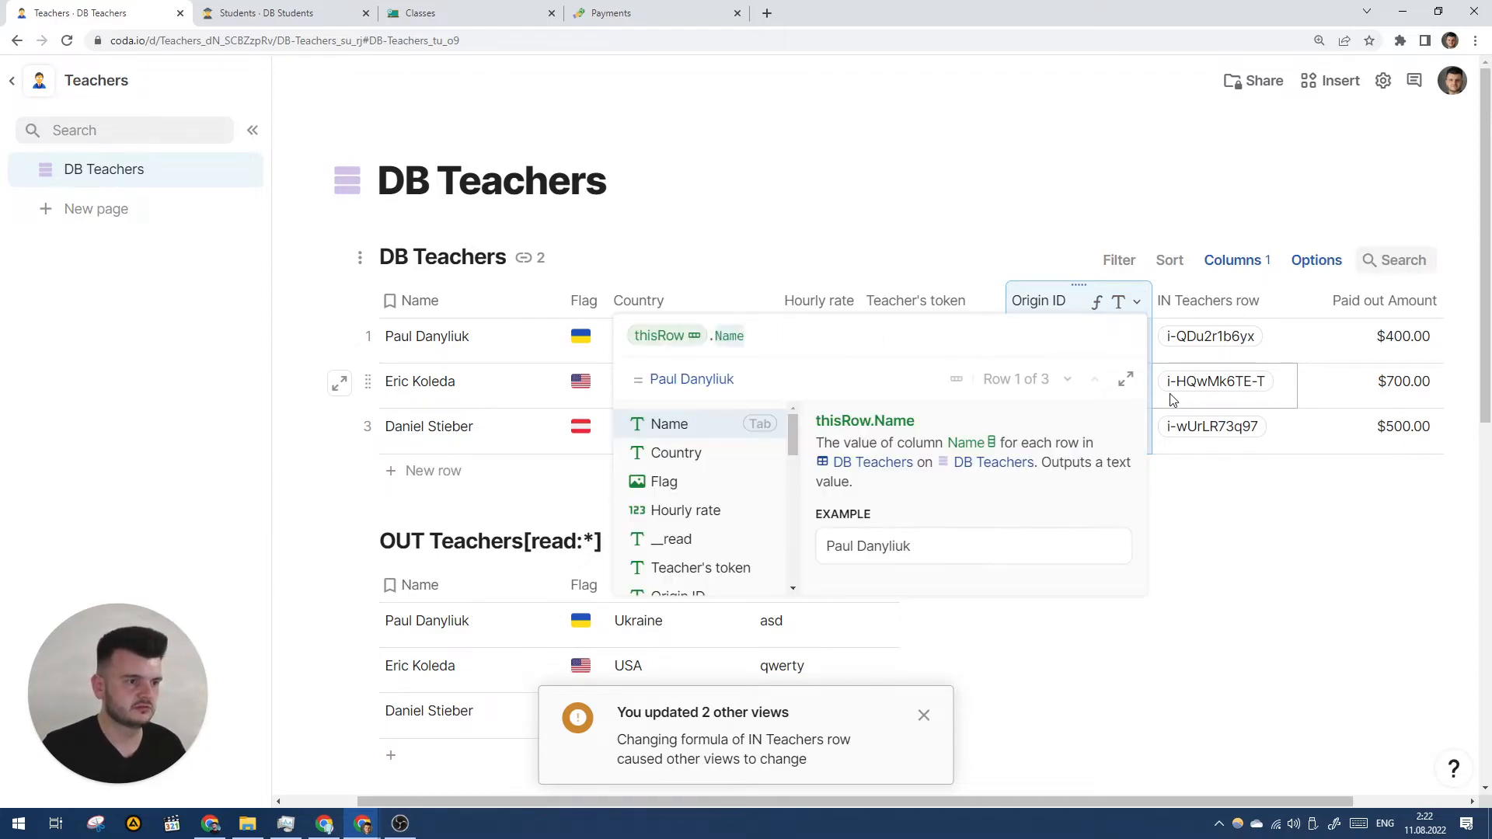
text(d)
key(Tab)
key(Return)
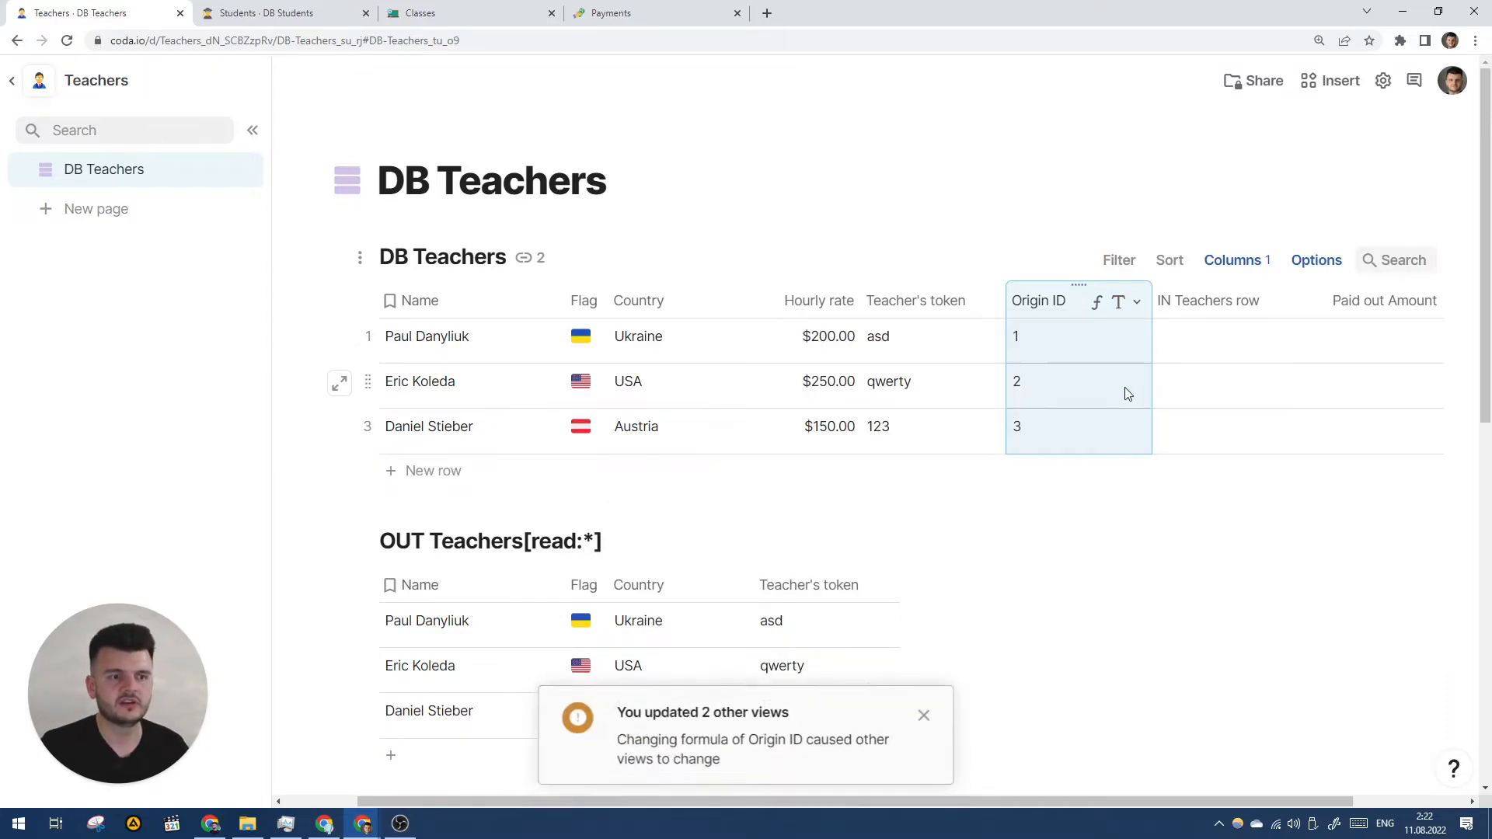
- Check that the IN Teachers row link and payout columns are now empty
scroll(1185, 350, right, 1)
scroll(1127, 361, down, 2)
click(1135, 233)
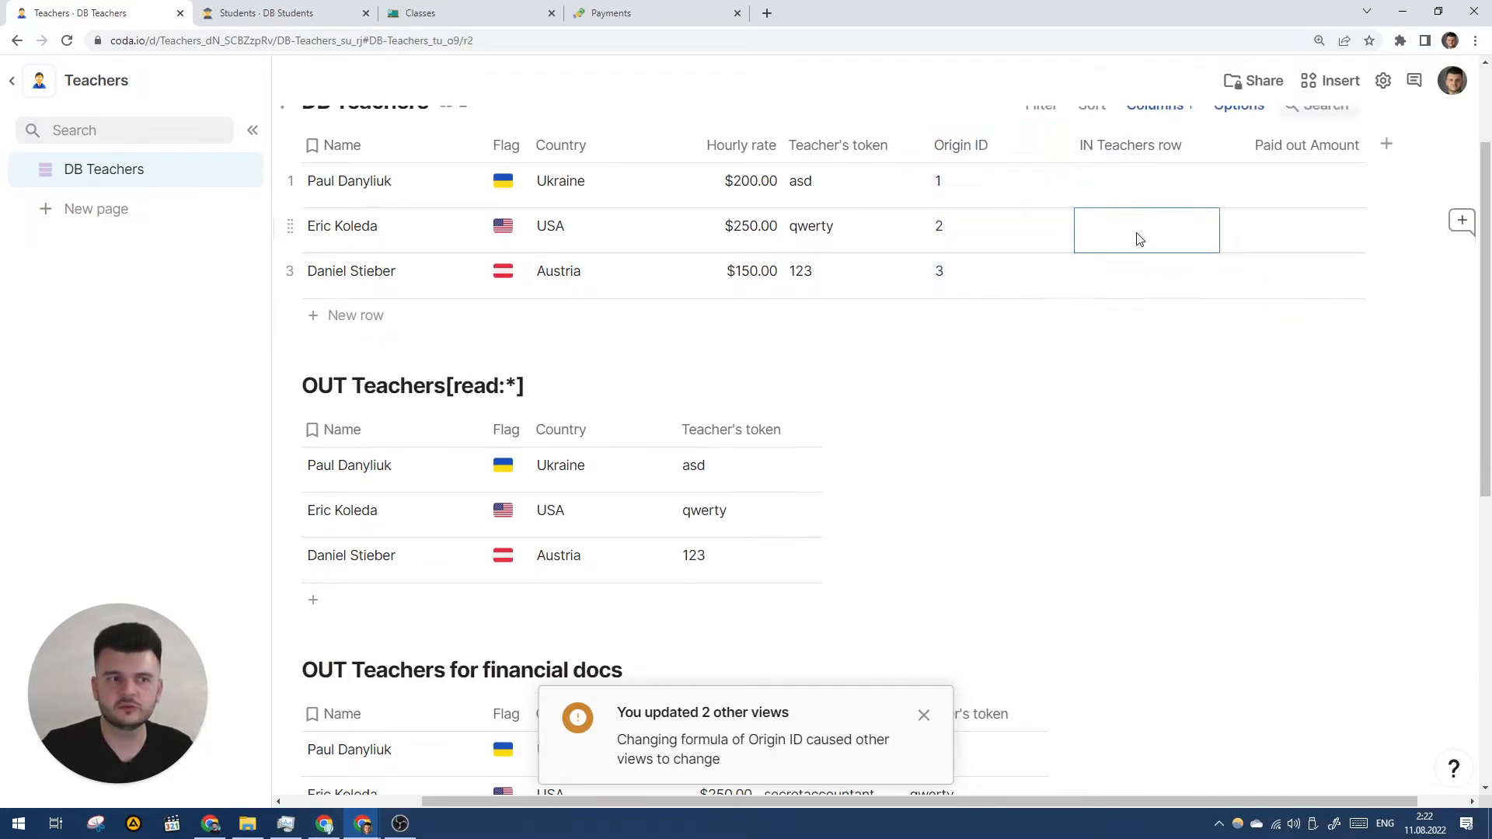
scroll(1088, 295, left, 1)
- In the Classes doc, inspect the first teacher's synced row and resync IN Teachers
click(264, 13)
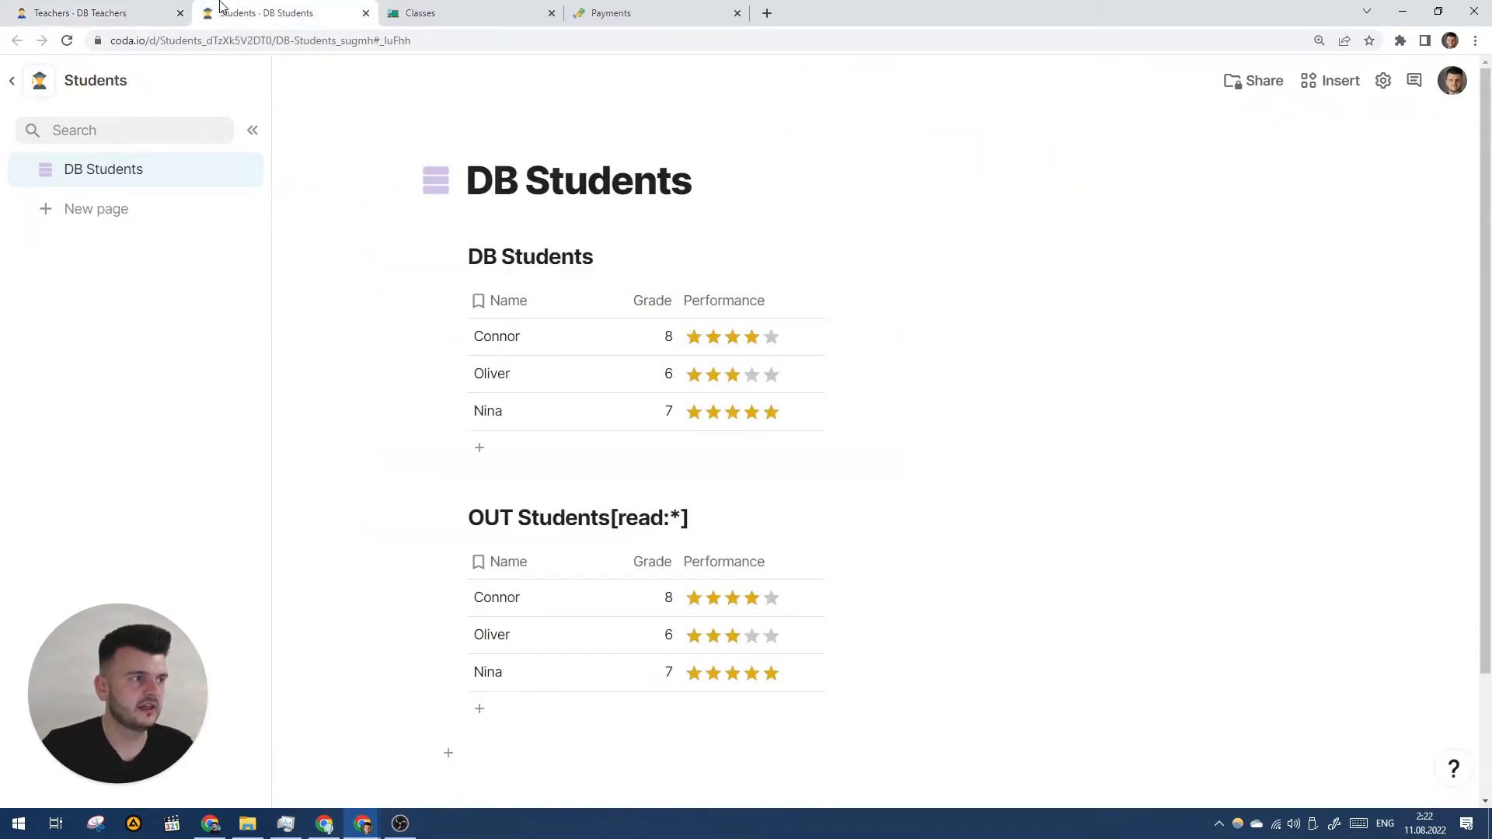
click(461, 9)
scroll(777, 311, down, 2)
scroll(940, 297, up, 1)
click(872, 262)
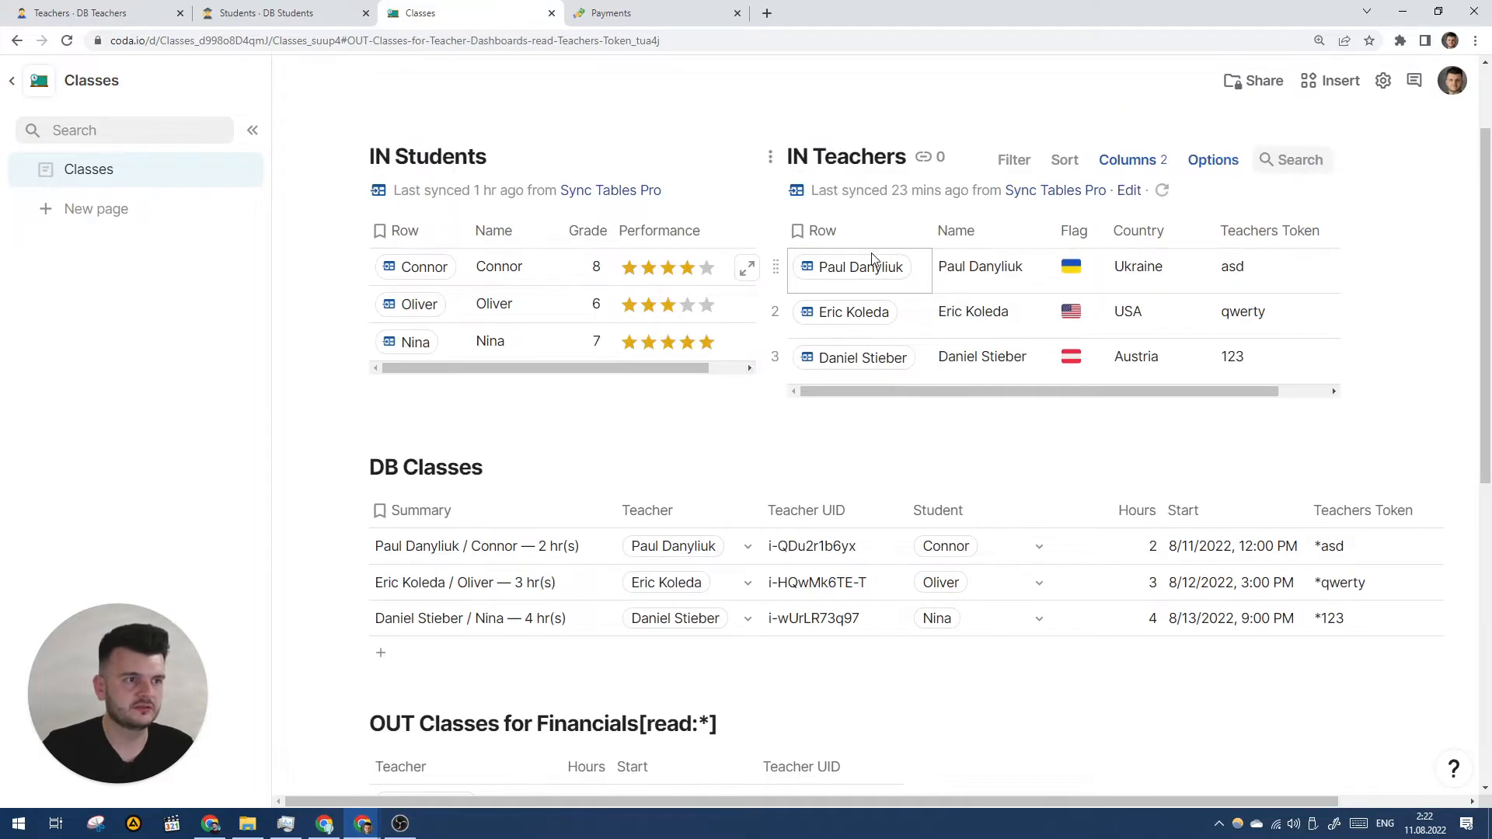
scroll(1165, 199, right, 2)
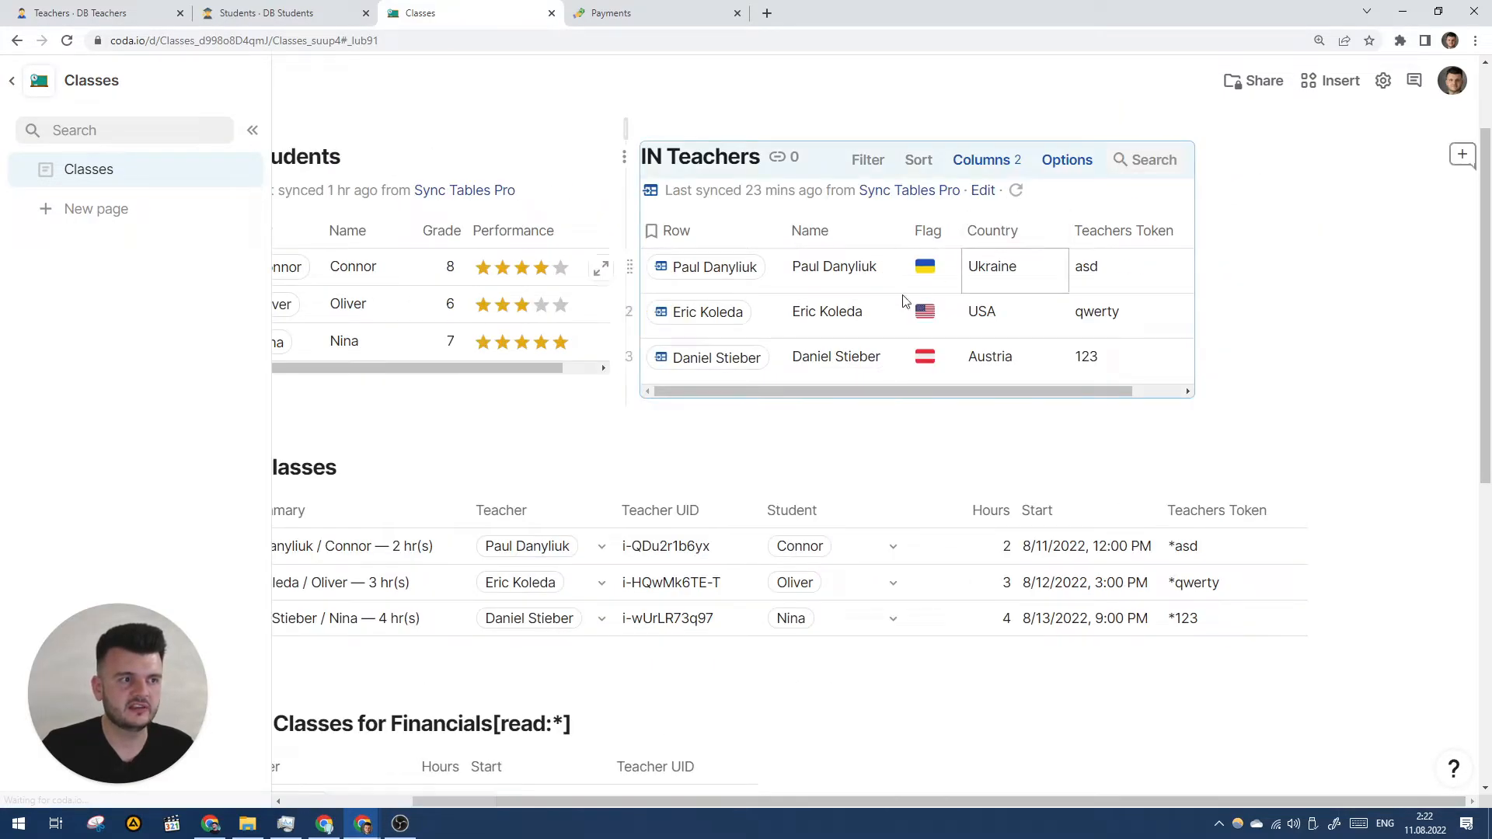
click(1016, 190)
drag(816, 392, 746, 387)
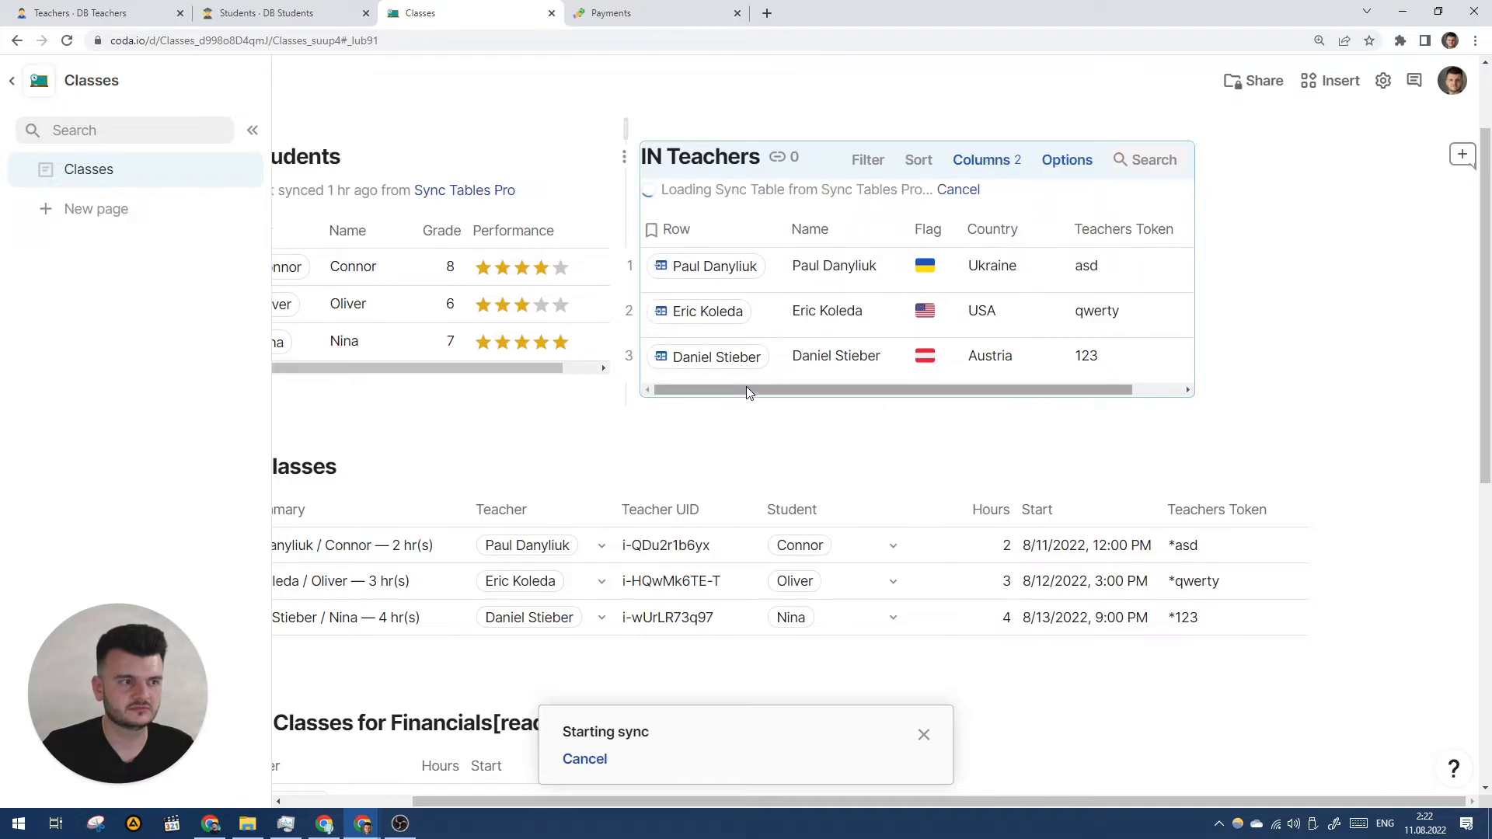
- Review the Payments doc's IN Classes earnings ($400, $750, $600), ending on the Teachers doc
click(78, 13)
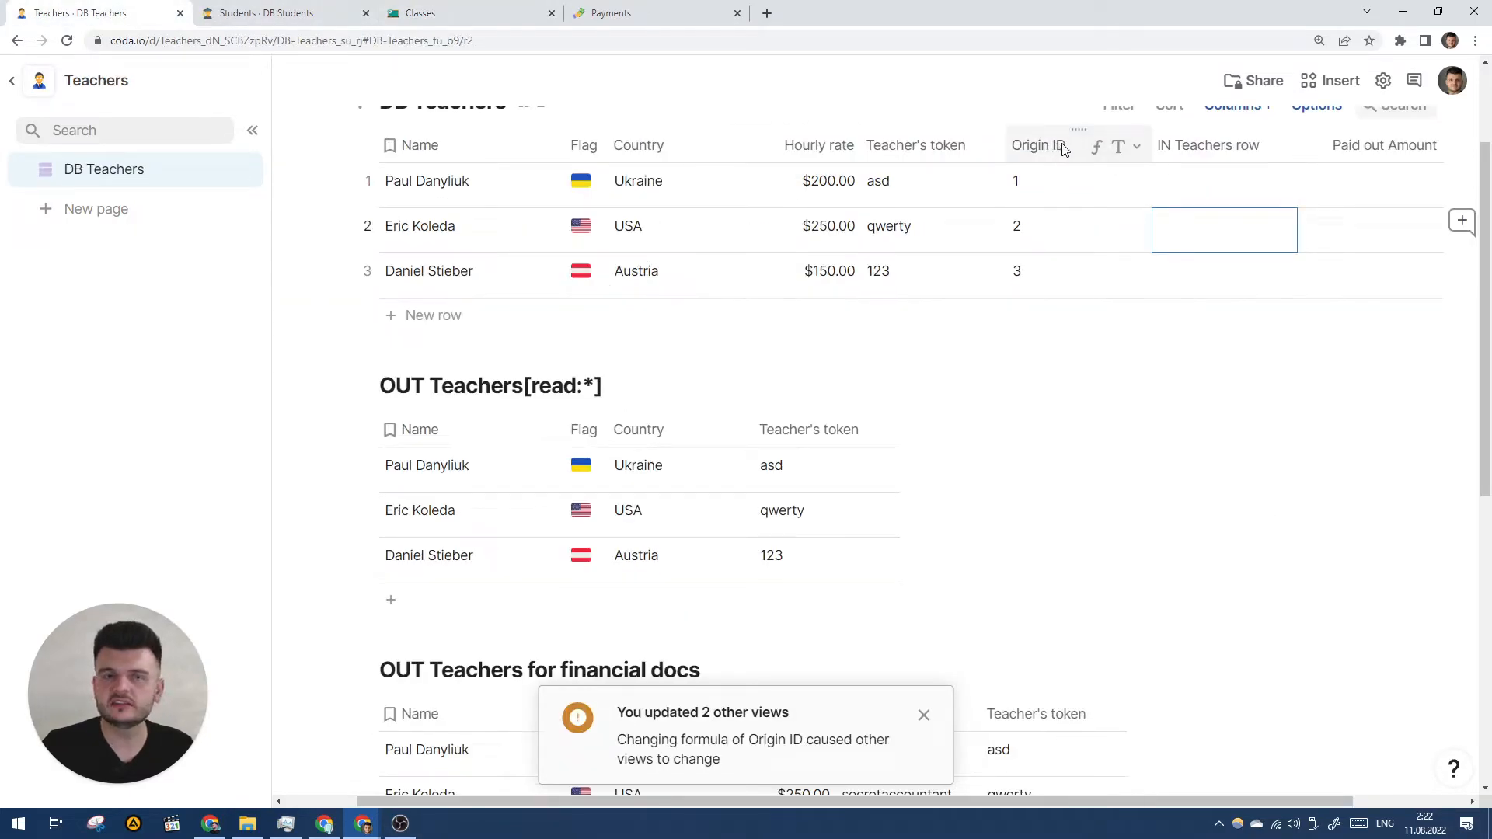
scroll(1309, 233, up, 1)
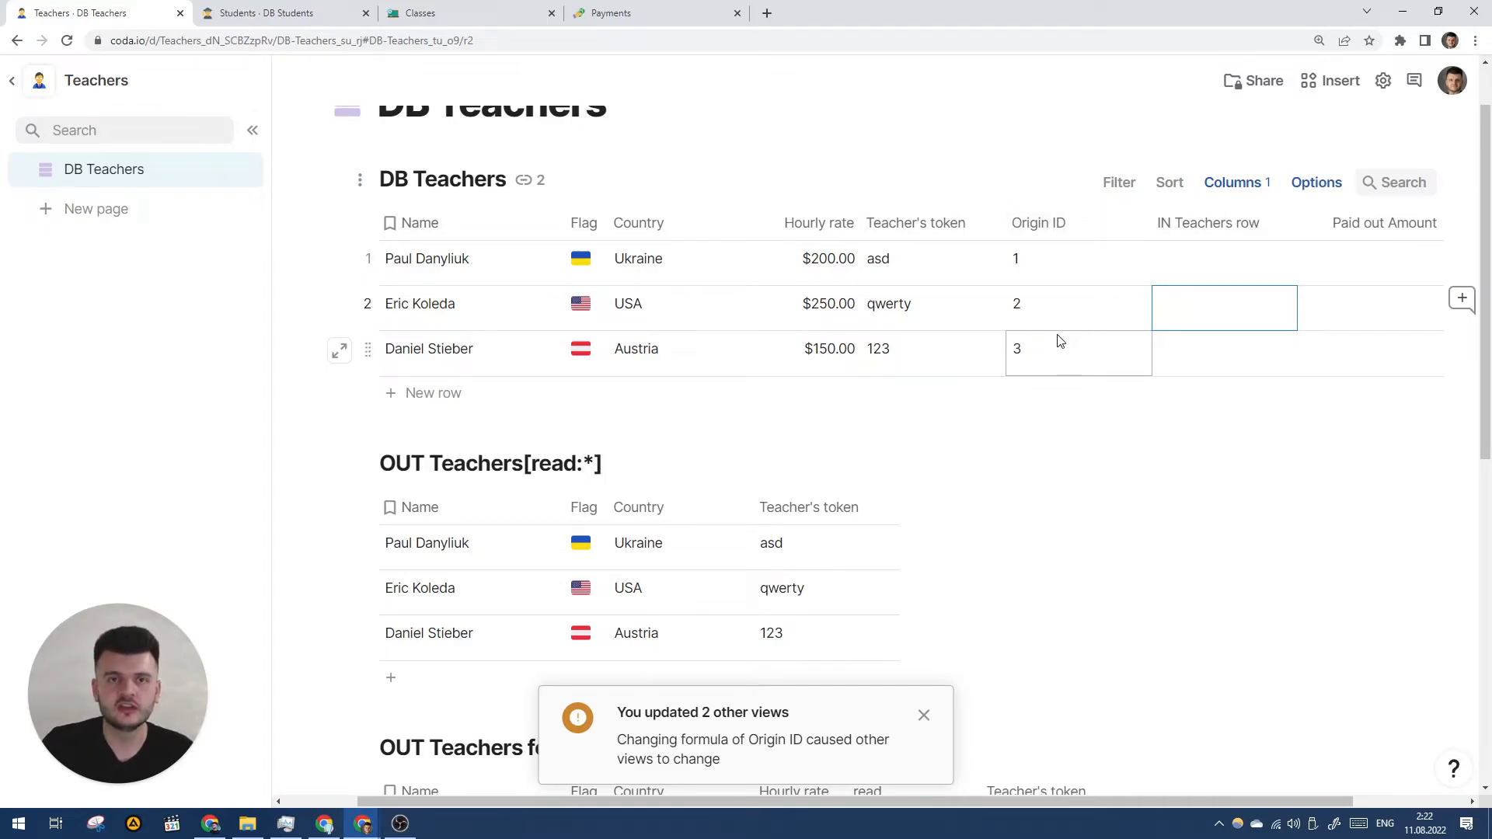
click(611, 13)
scroll(593, 293, up, 2)
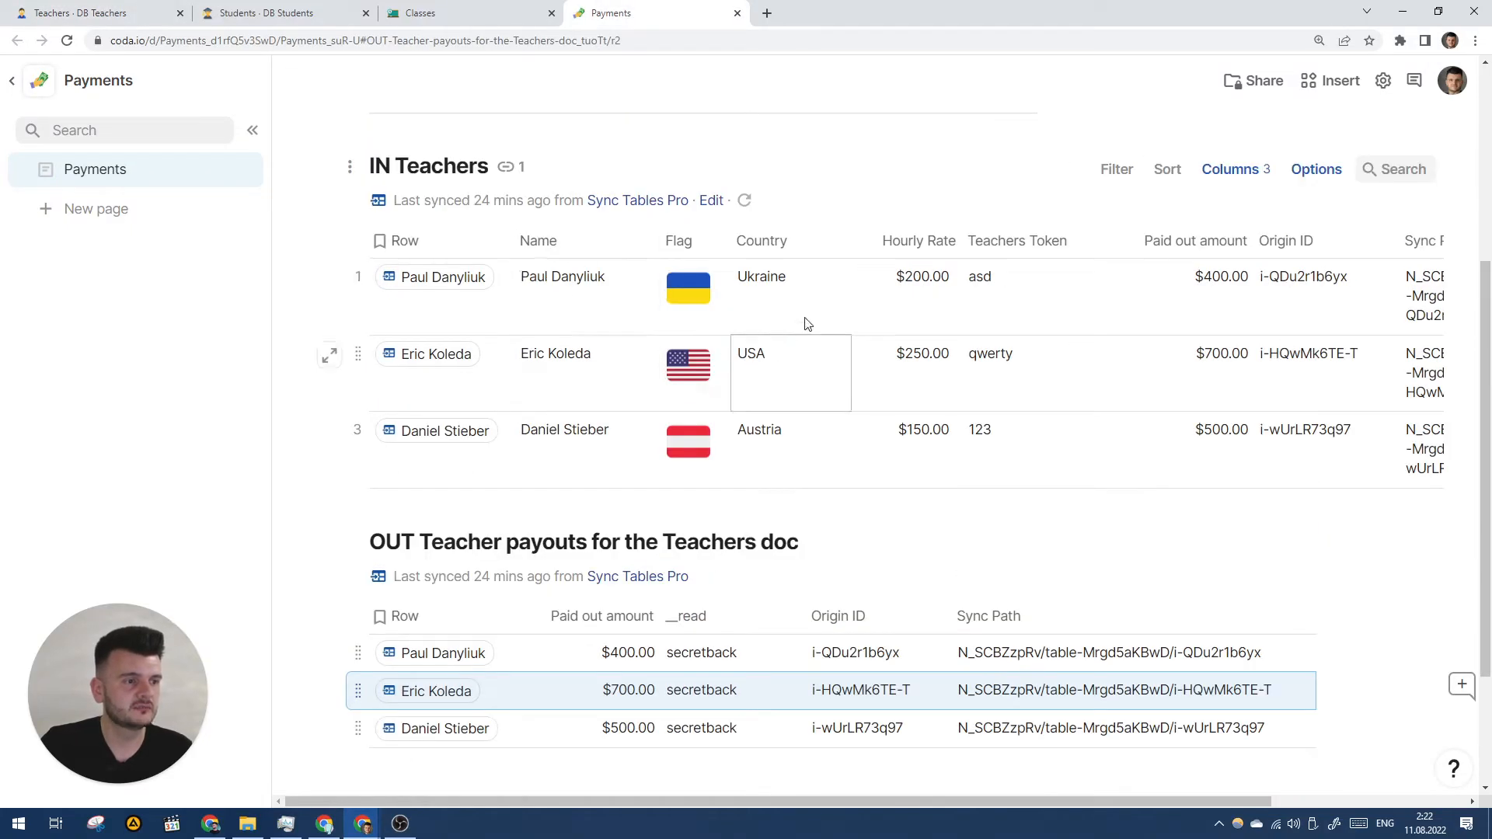
scroll(790, 337, up, 4)
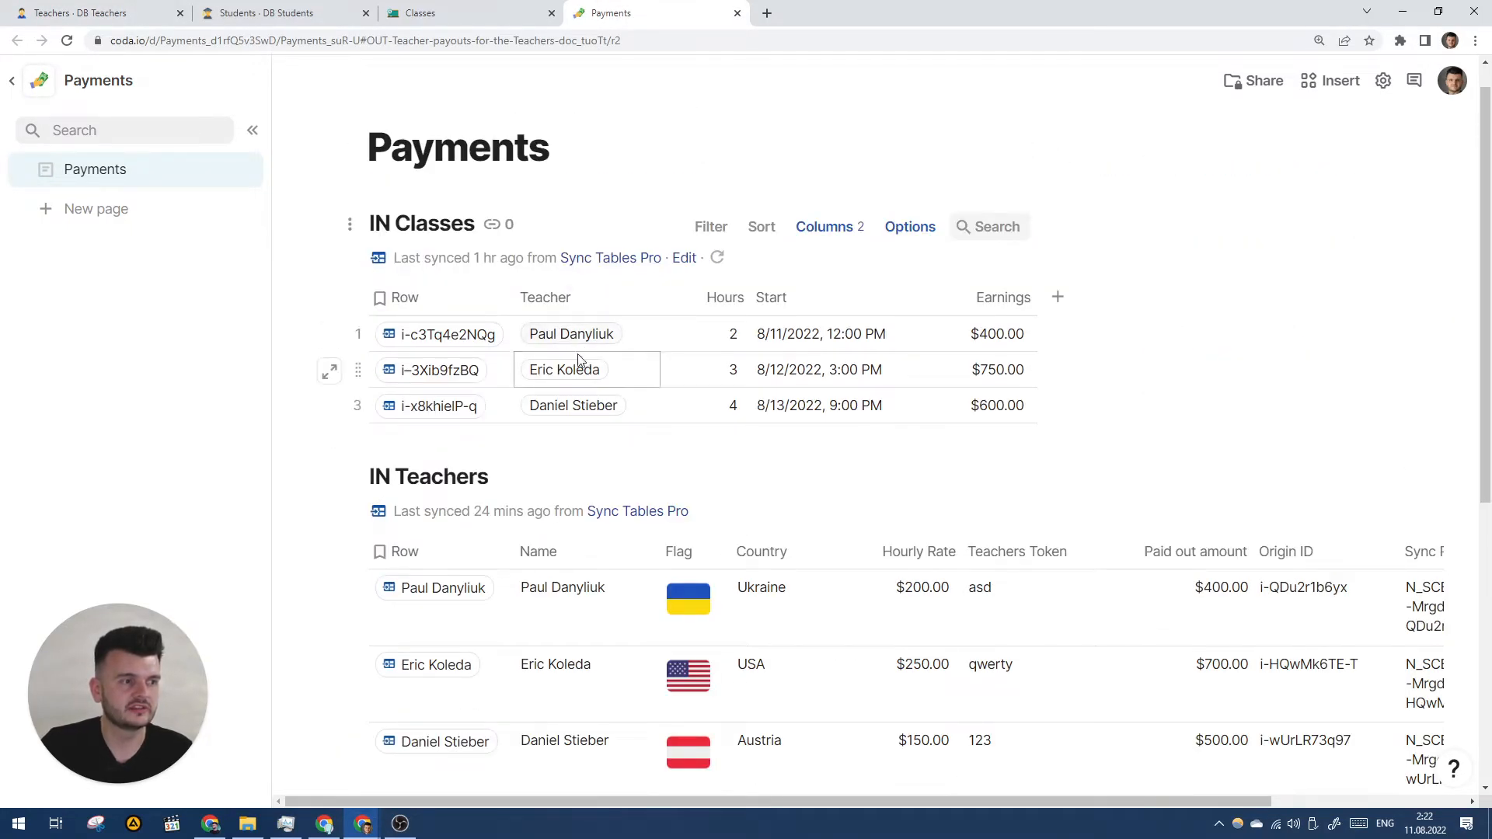
mouse_move(571, 340)
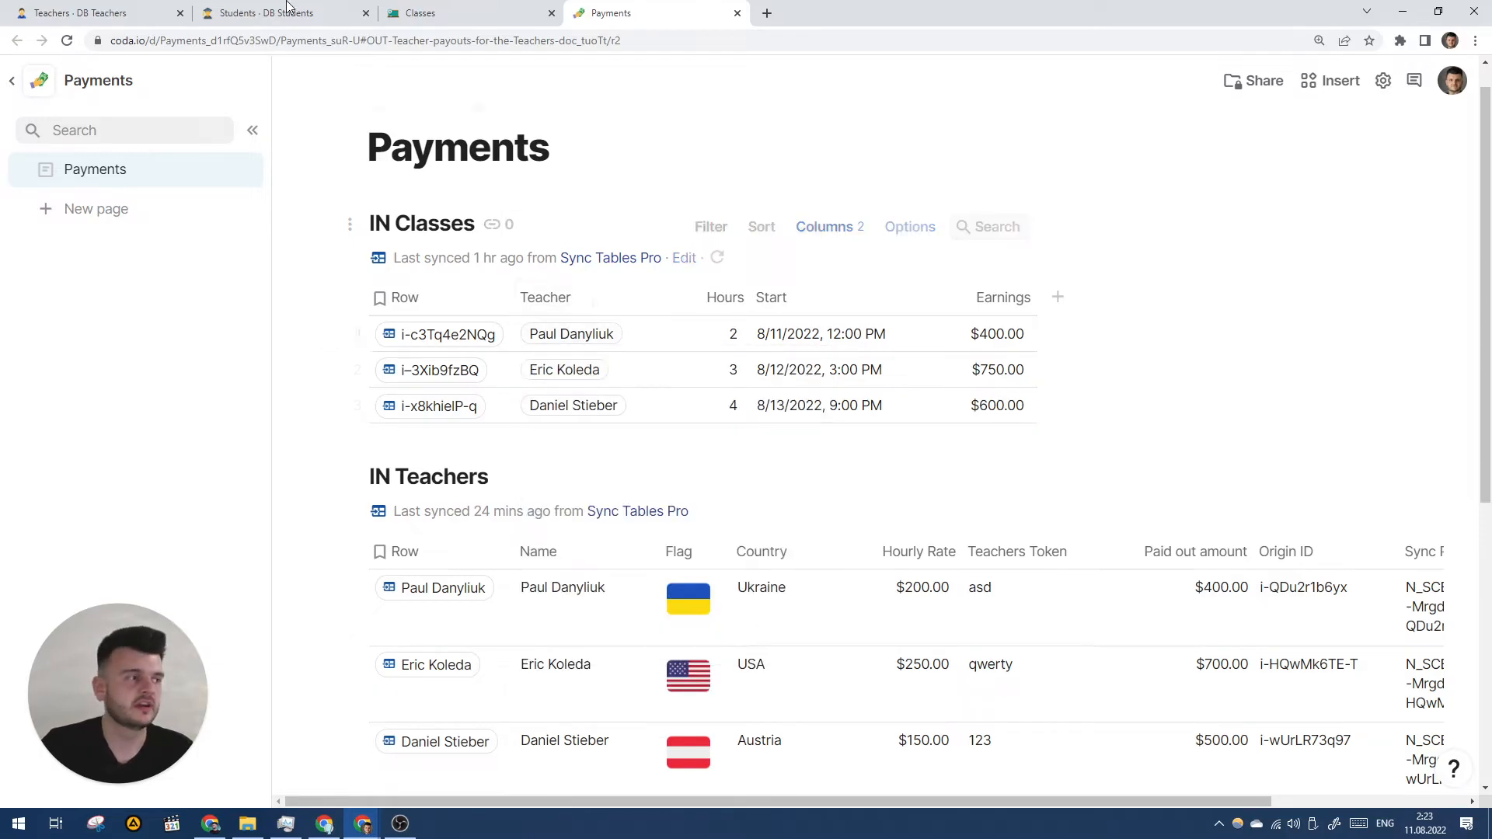
click(116, 10)
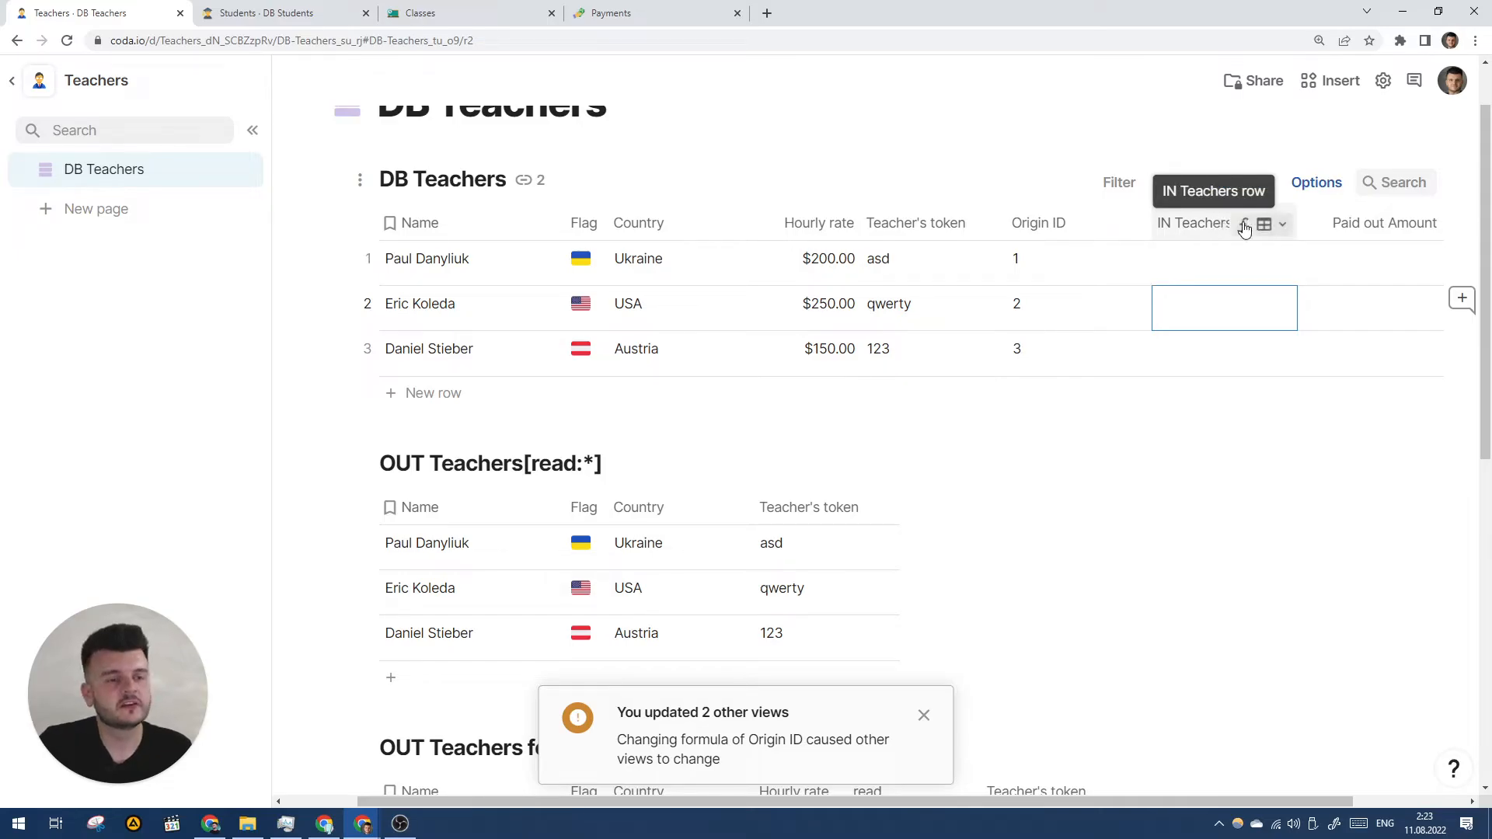
- After checking DB Teachers' Origin ID column, re-sync IN Teachers in the Classes doc
click(1245, 227)
click(1198, 223)
click(1056, 225)
click(457, 7)
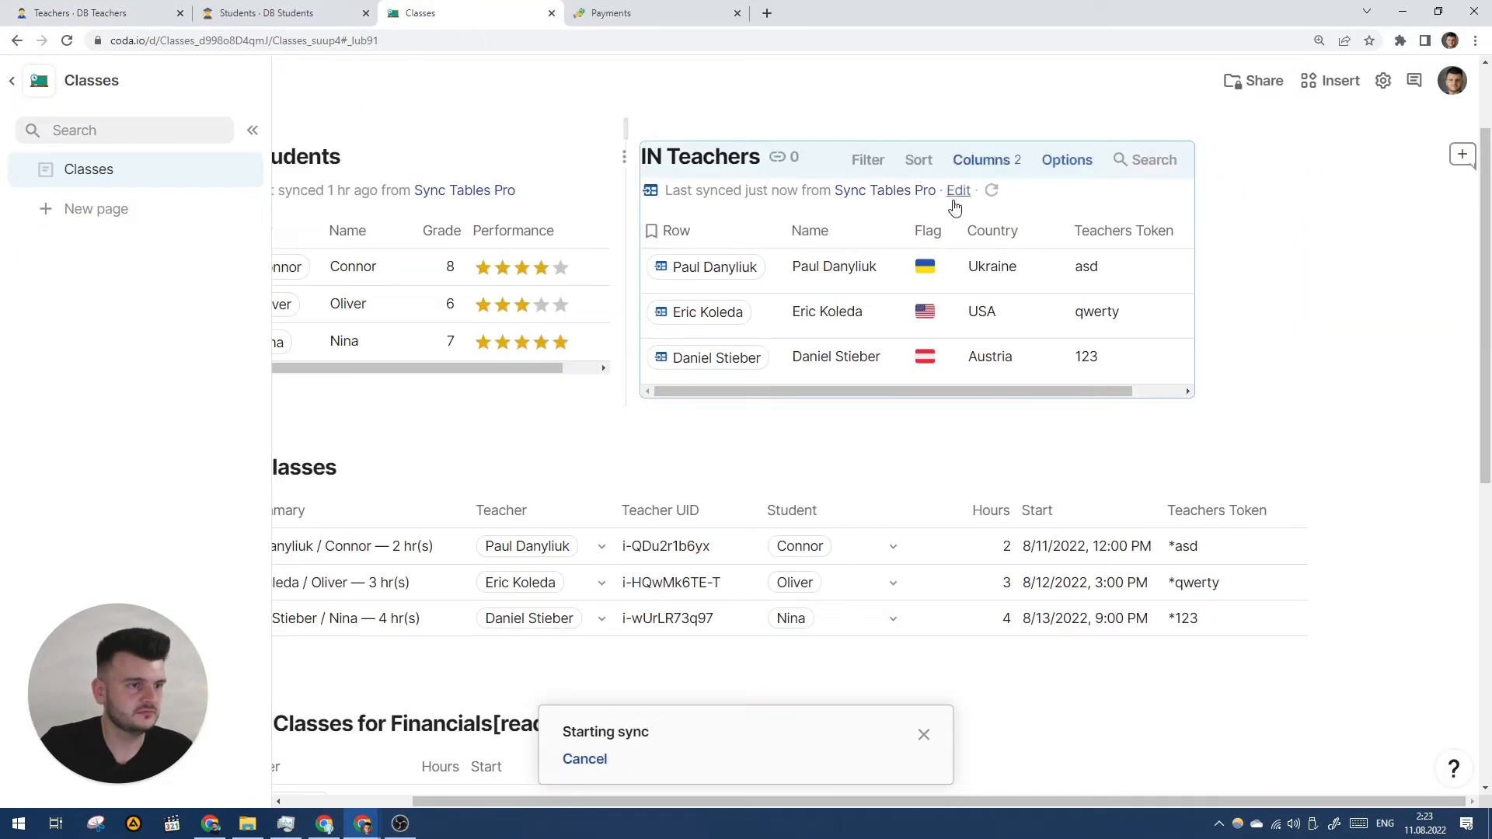
mouse_move(711, 267)
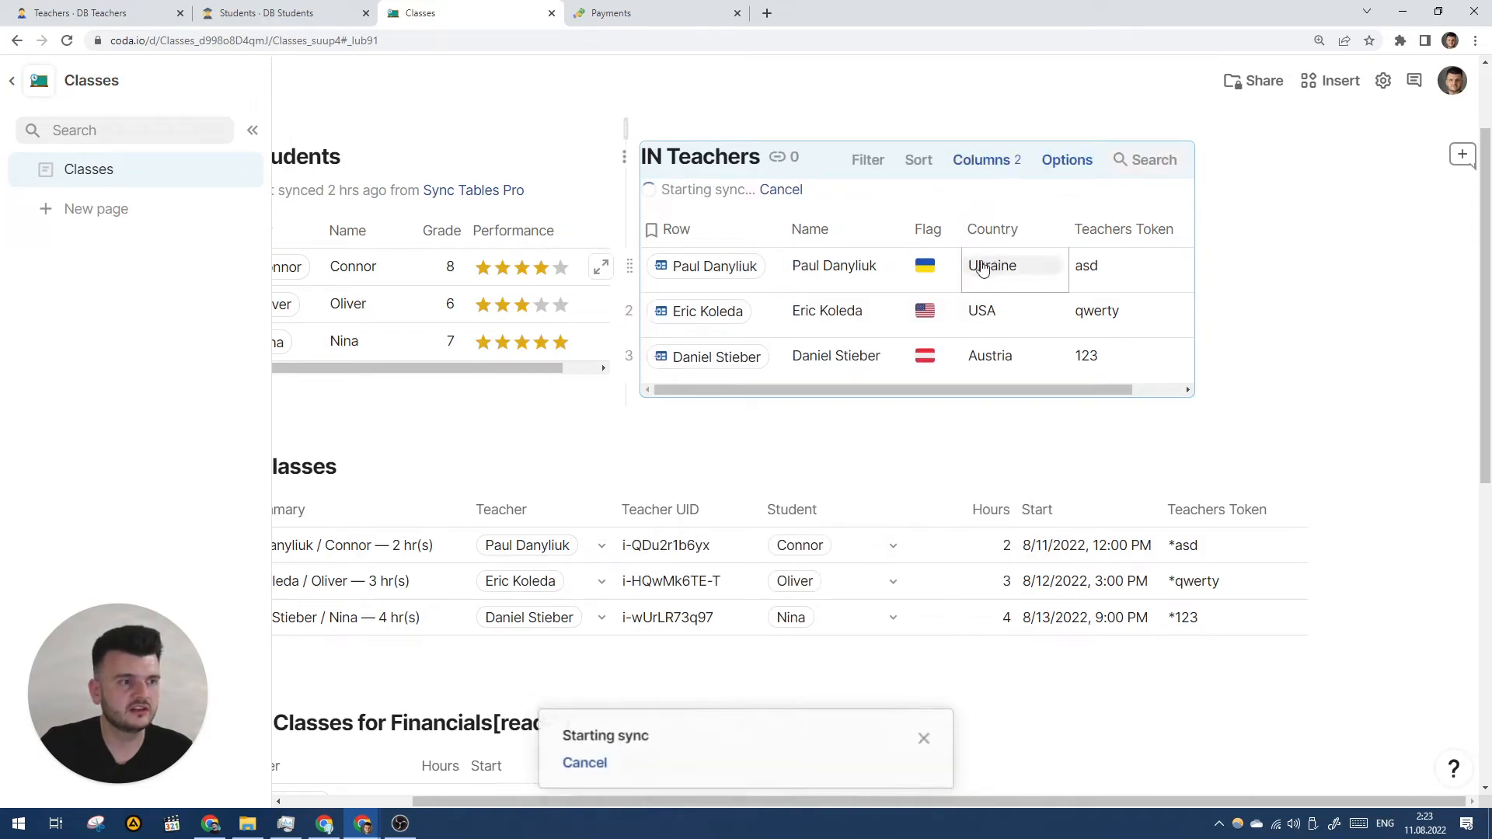
scroll(989, 266, left, 2)
scroll(948, 245, right, 1)
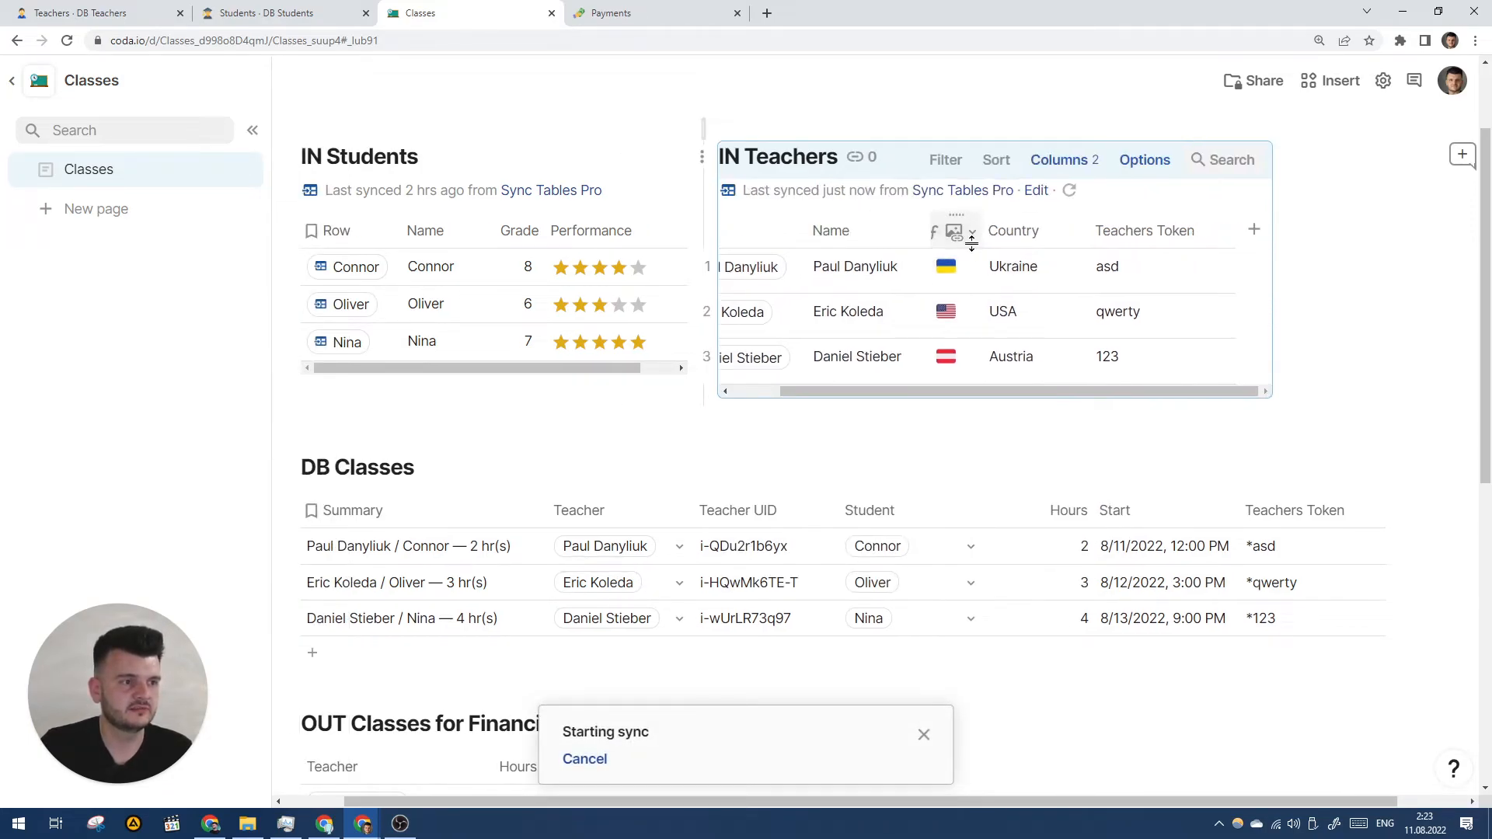
scroll(878, 279, left, 2)
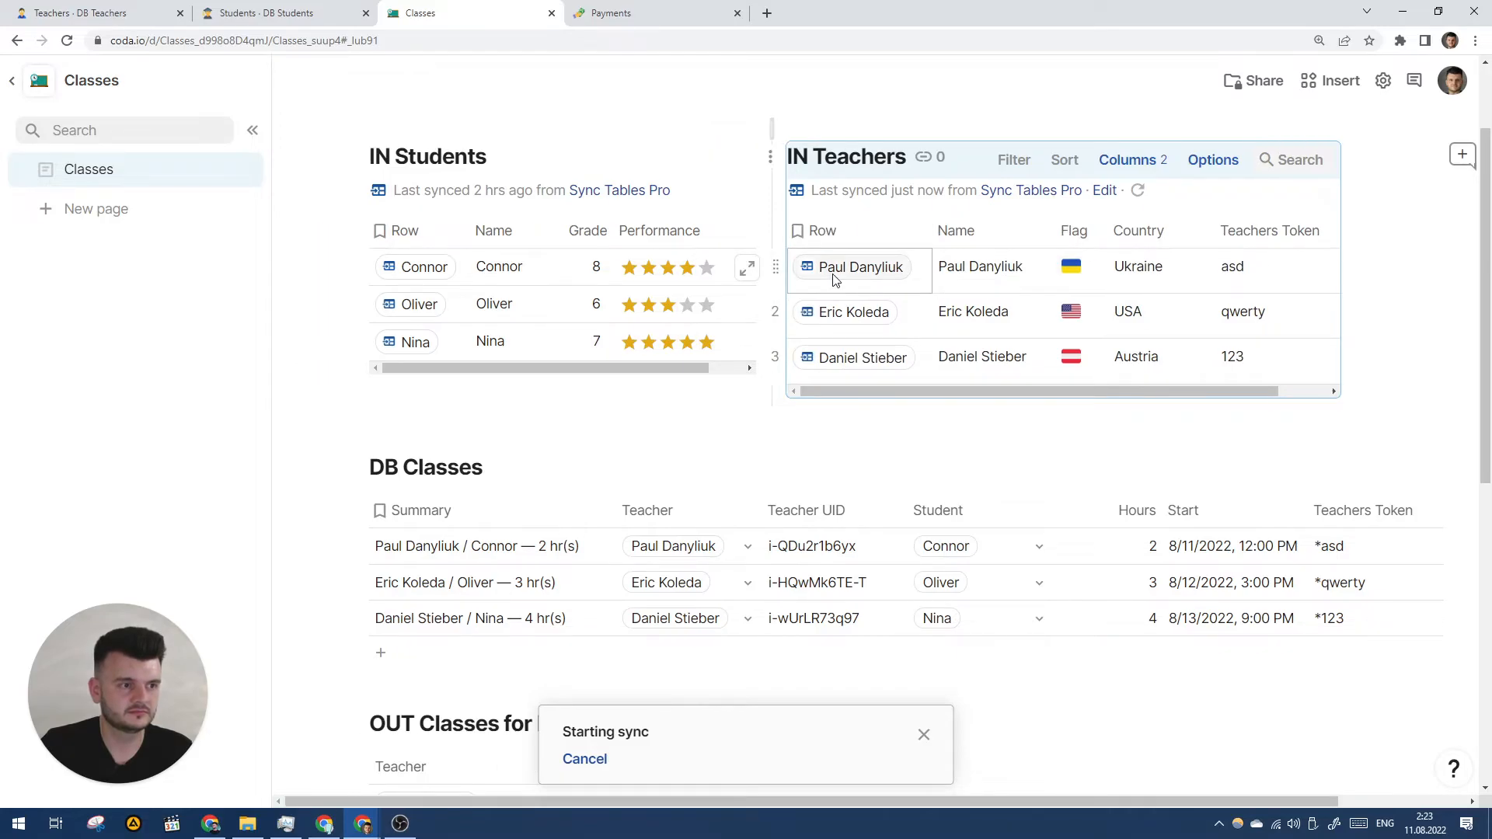
scroll(872, 394, down, 2)
click(1136, 191)
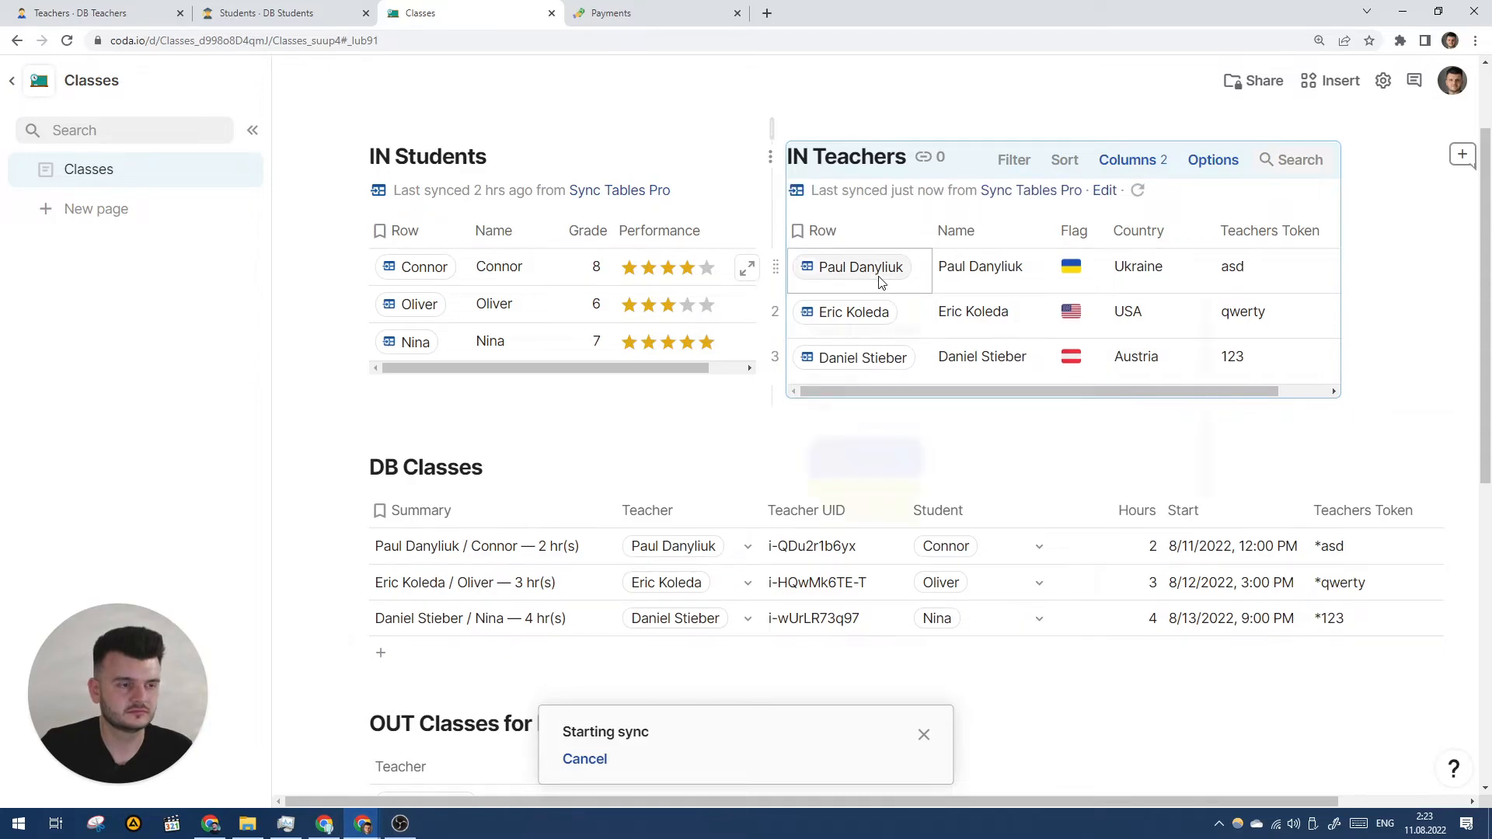
scroll(888, 388, down, 1)
click(157, 9)
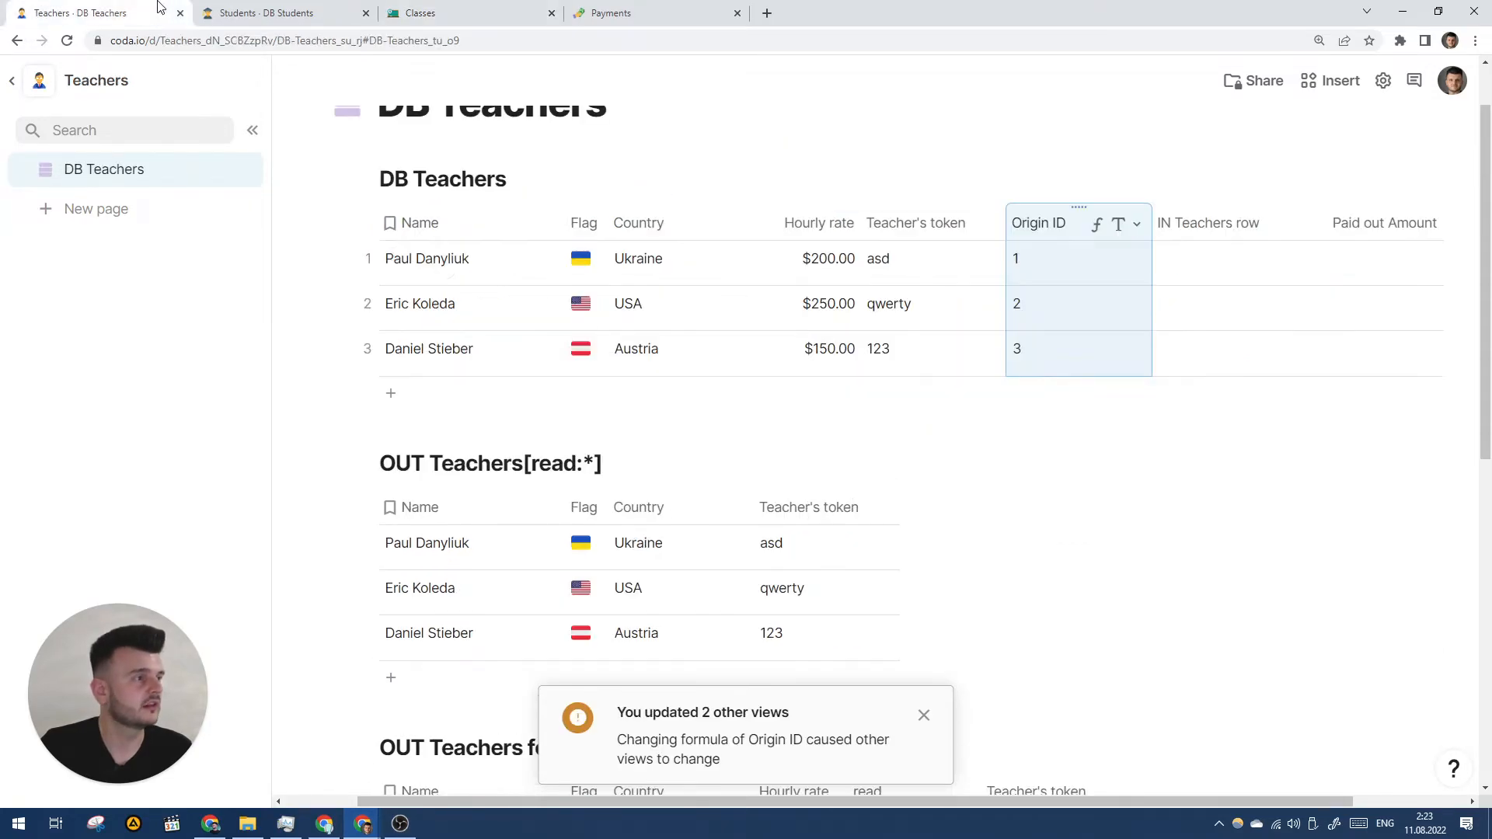
click(1222, 281)
scroll(1068, 249, right, 1)
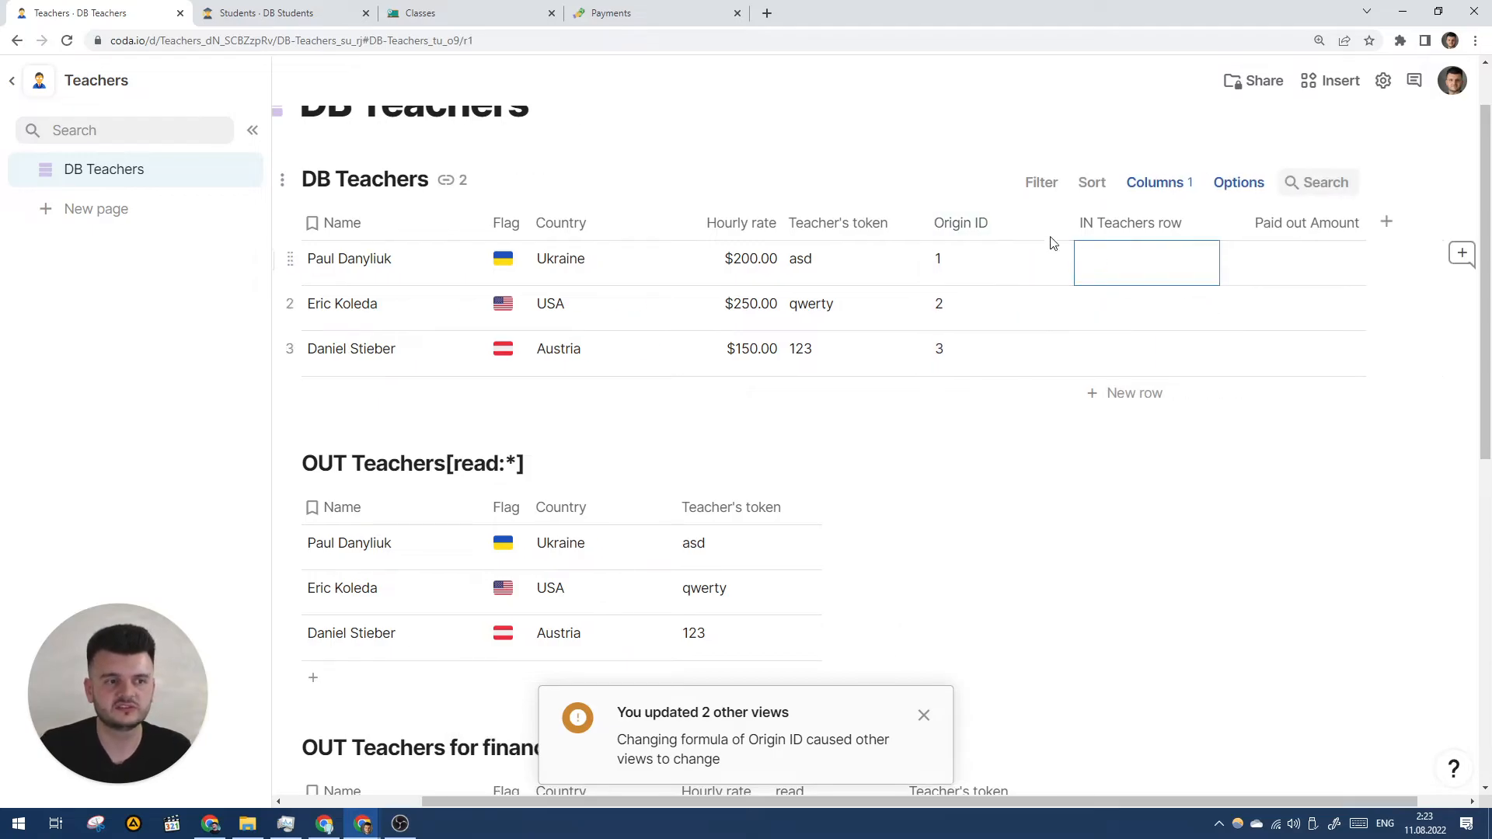
click(967, 225)
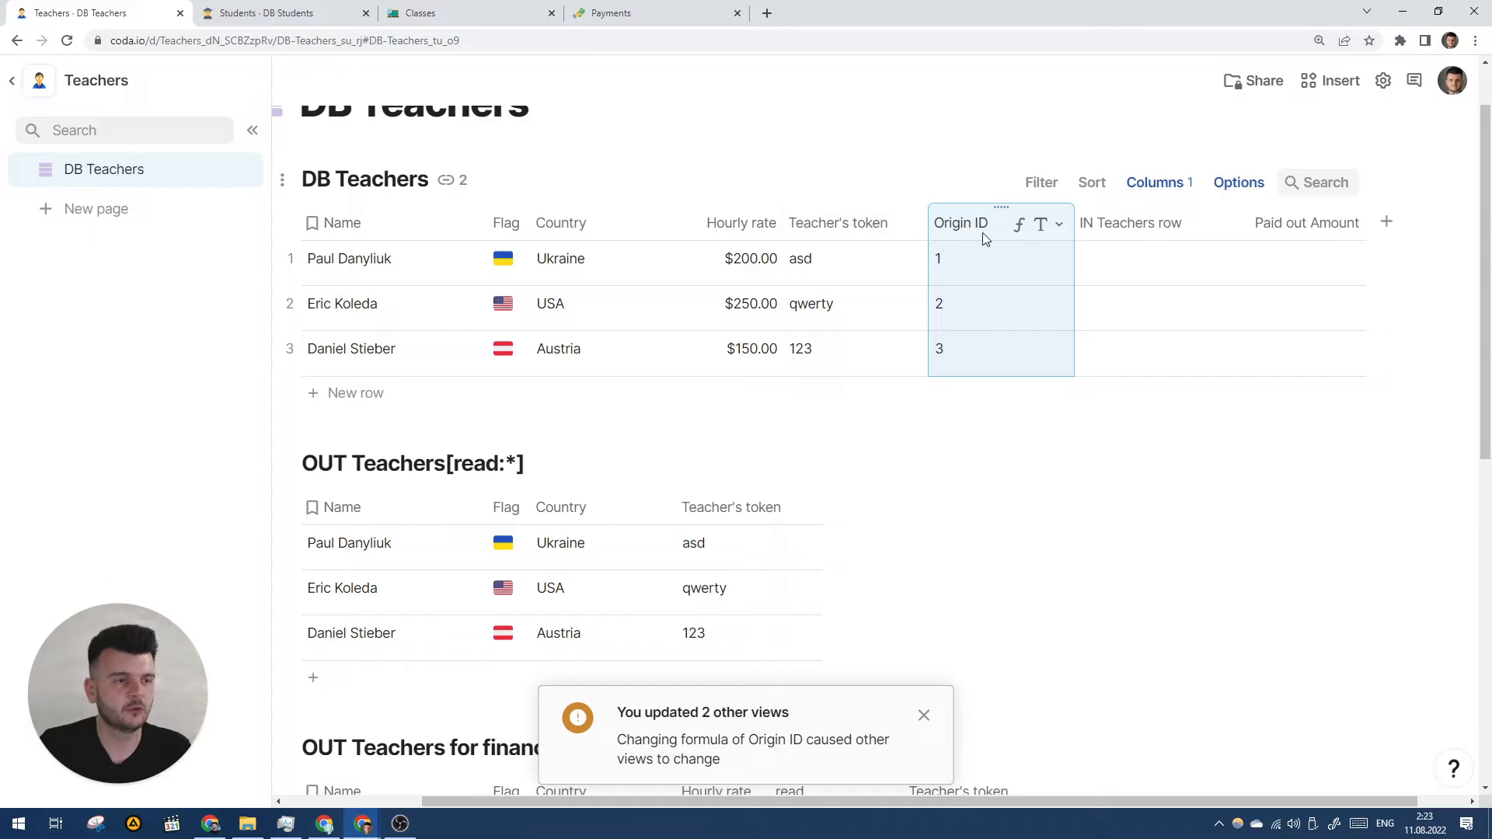
scroll(995, 268, down, 2)
scroll(995, 265, up, 2)
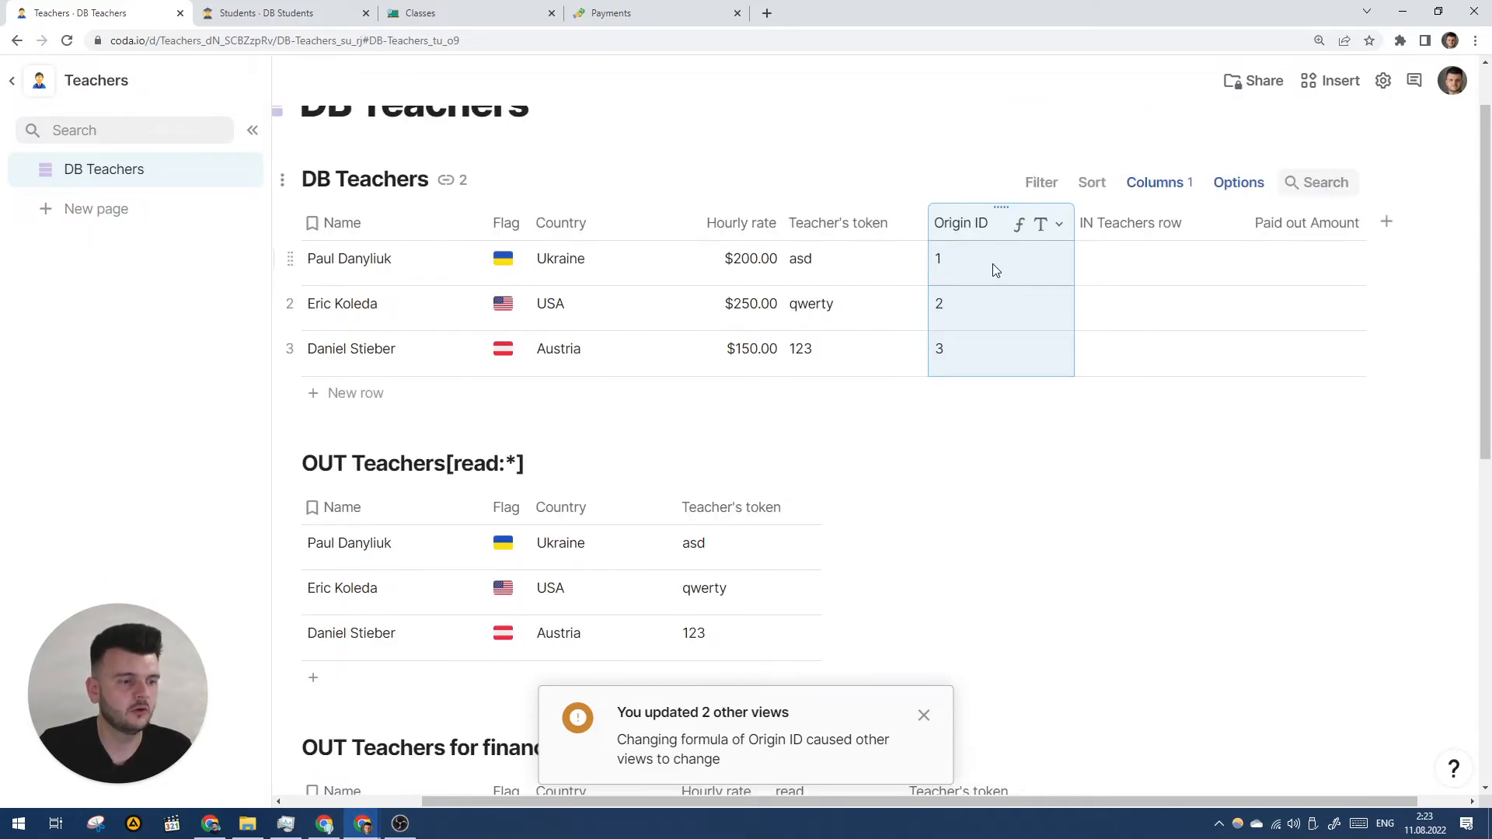
scroll(1002, 272, left, 1)
click(267, 13)
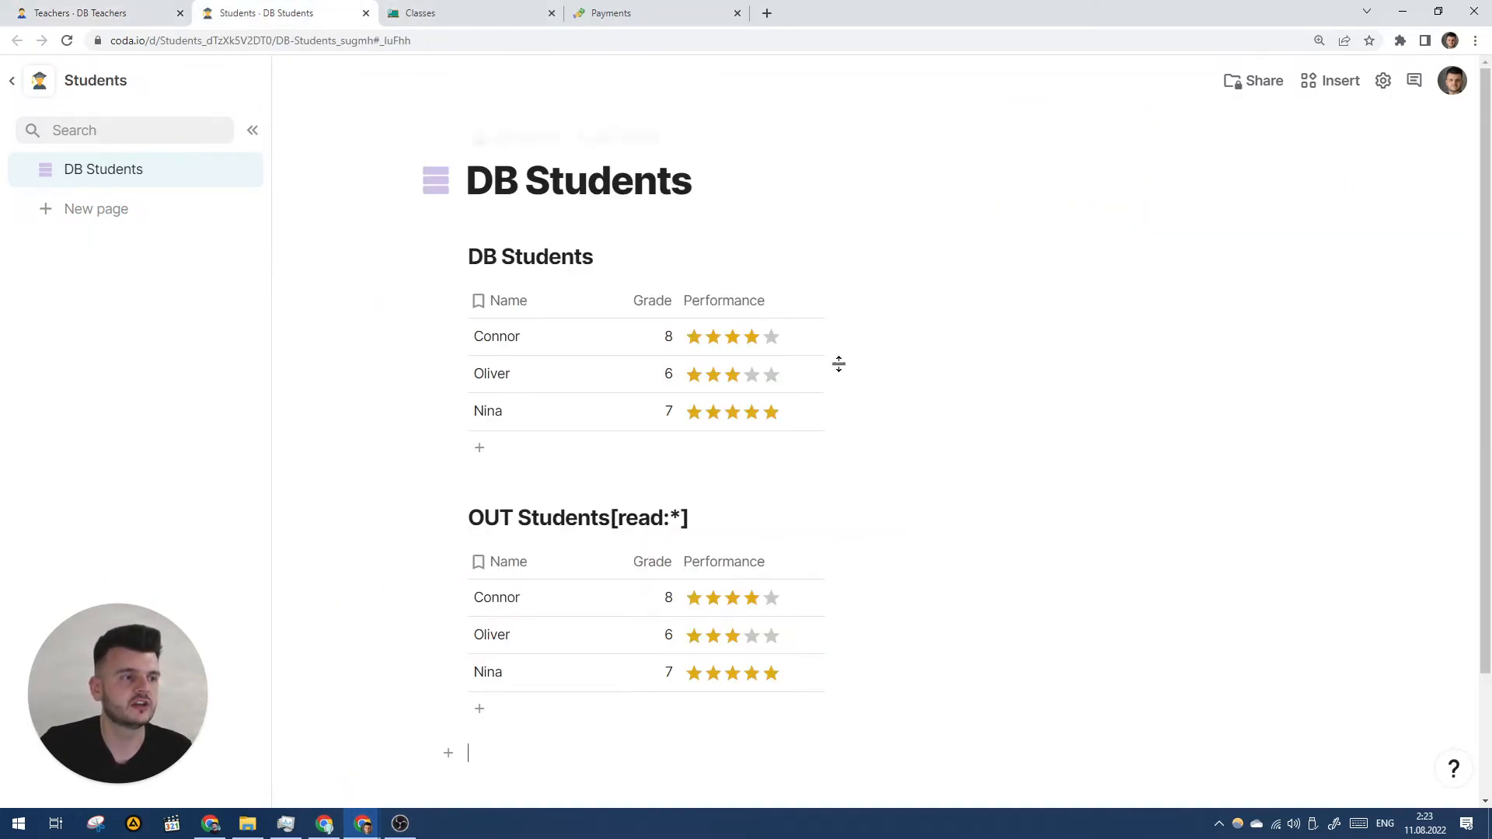
click(426, 9)
click(116, 11)
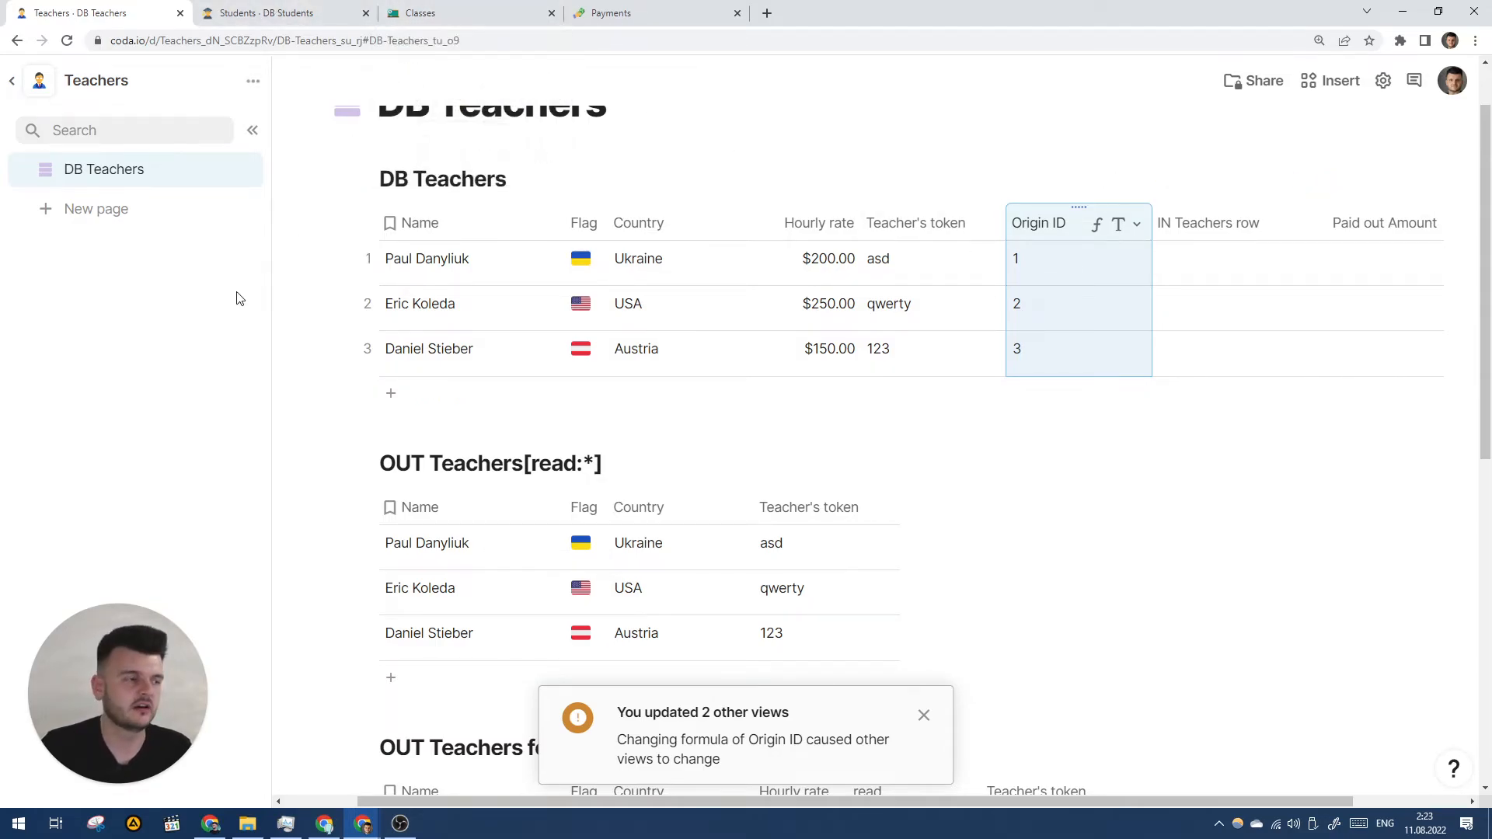
click(427, 11)
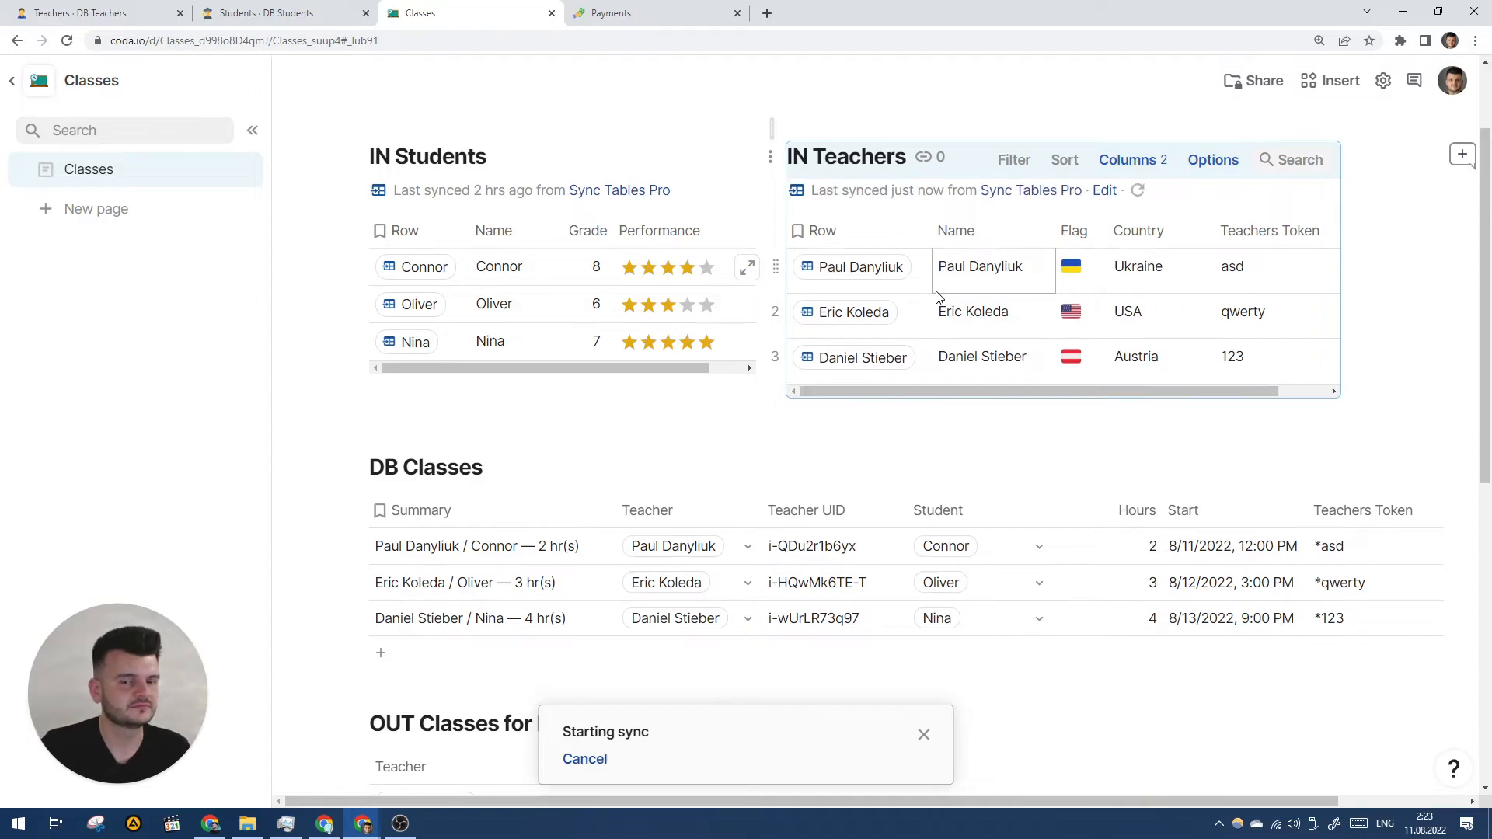
mouse_move(869, 275)
scroll(878, 360, down, 3)
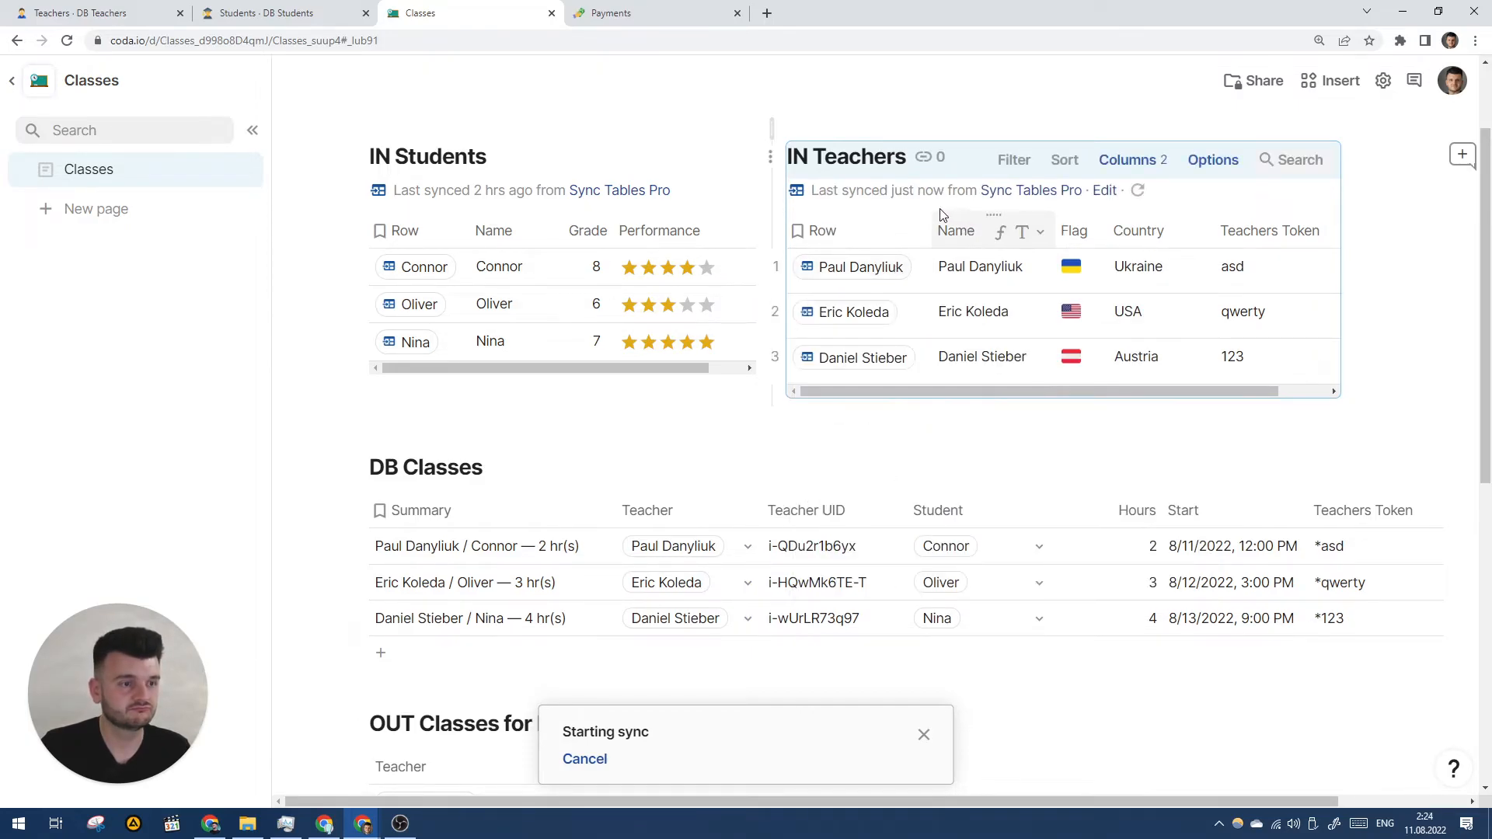
click(845, 231)
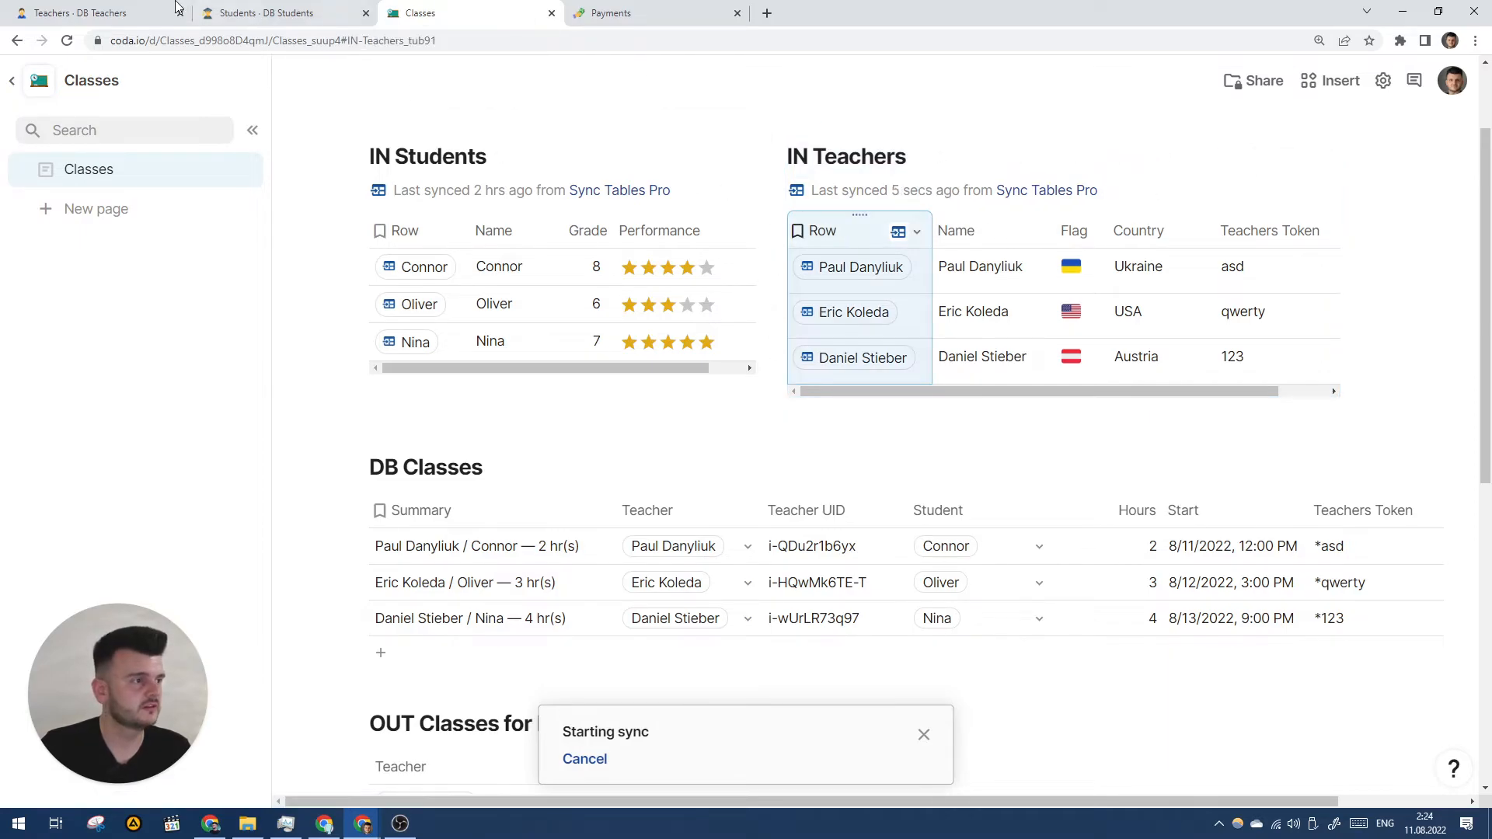
key(ctrl+1)
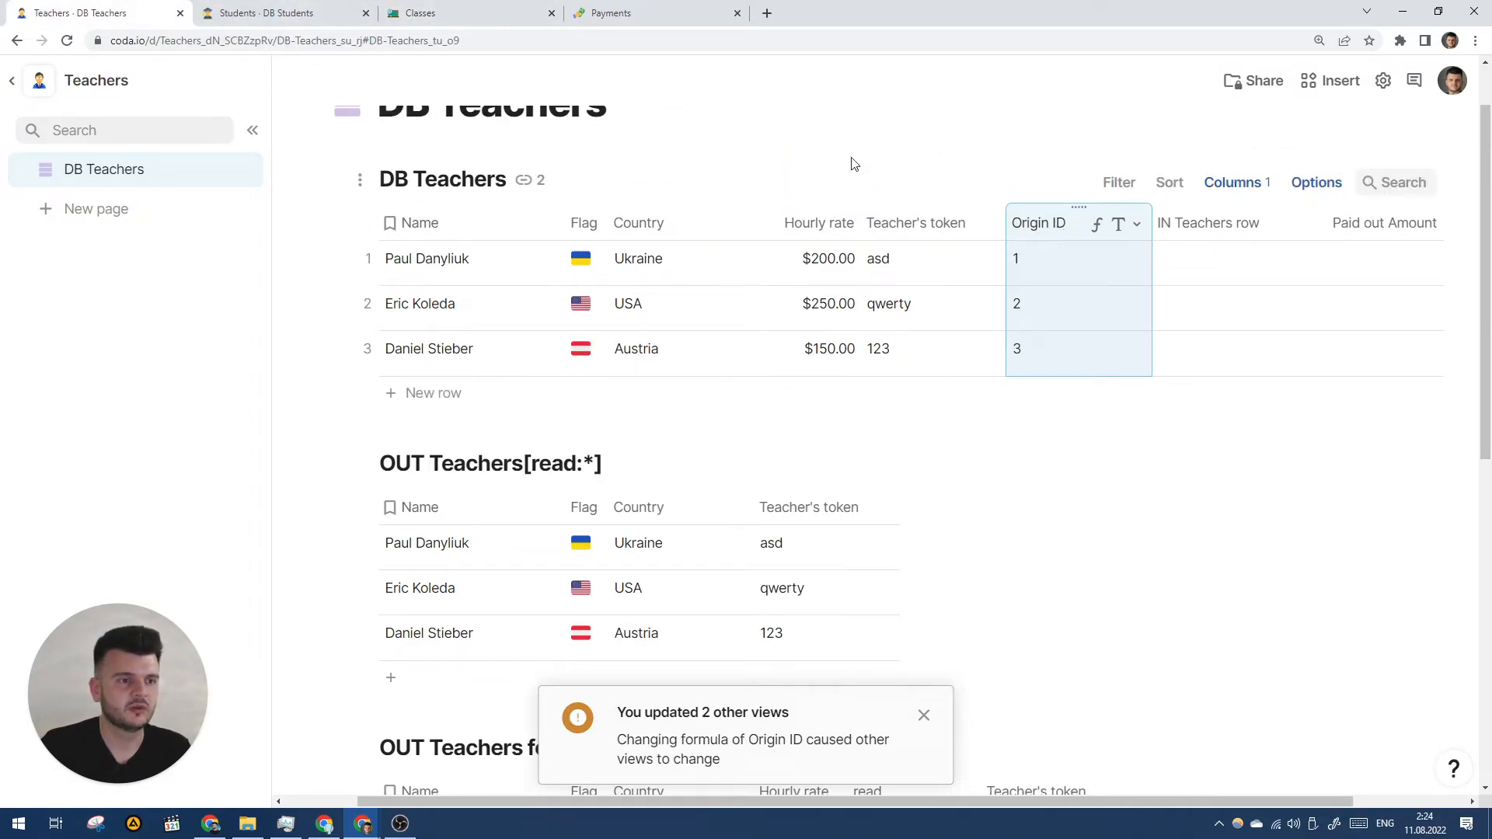
click(466, 13)
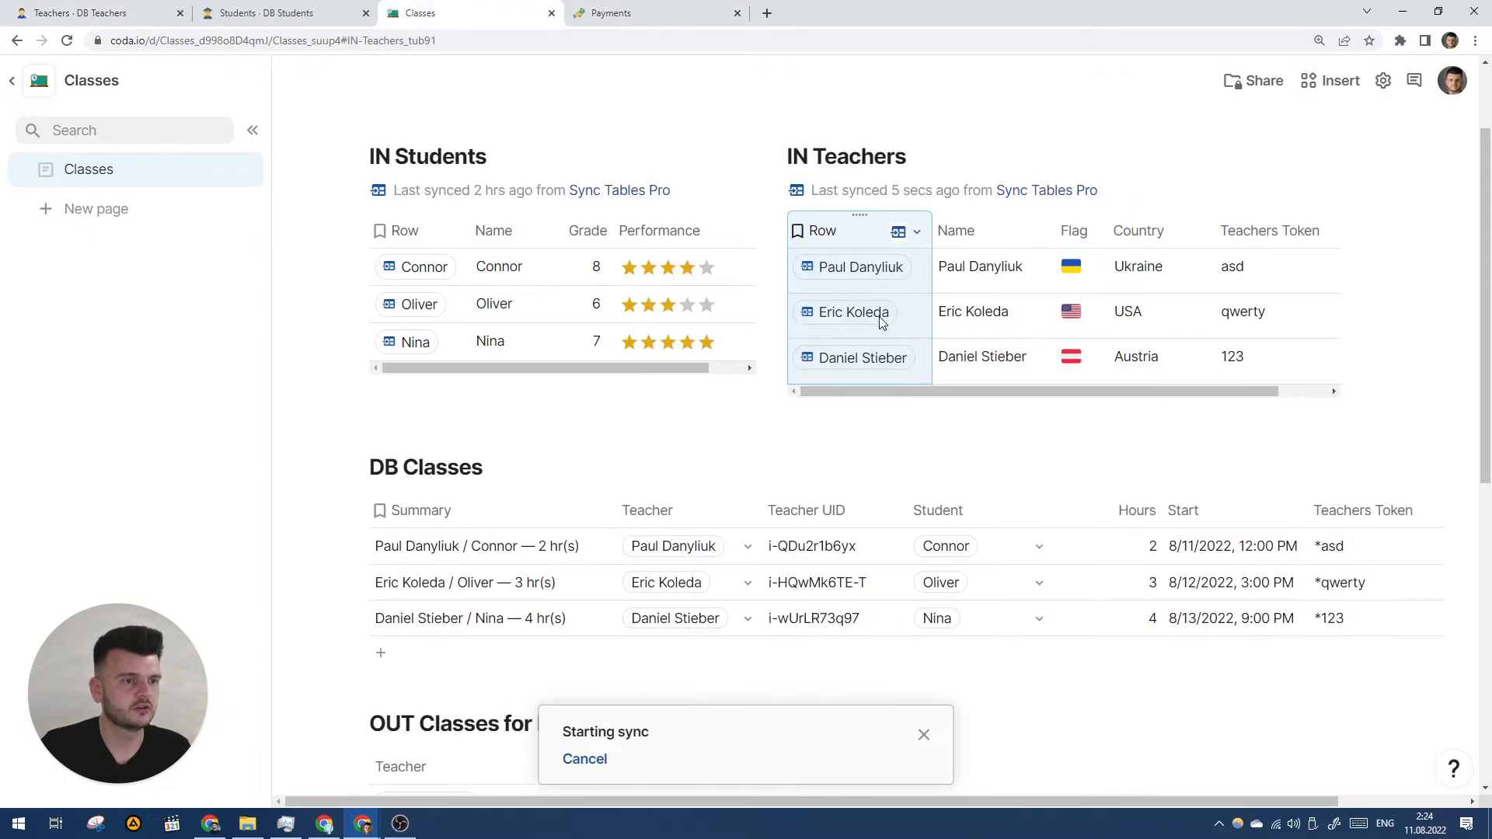
key(ctrl+1)
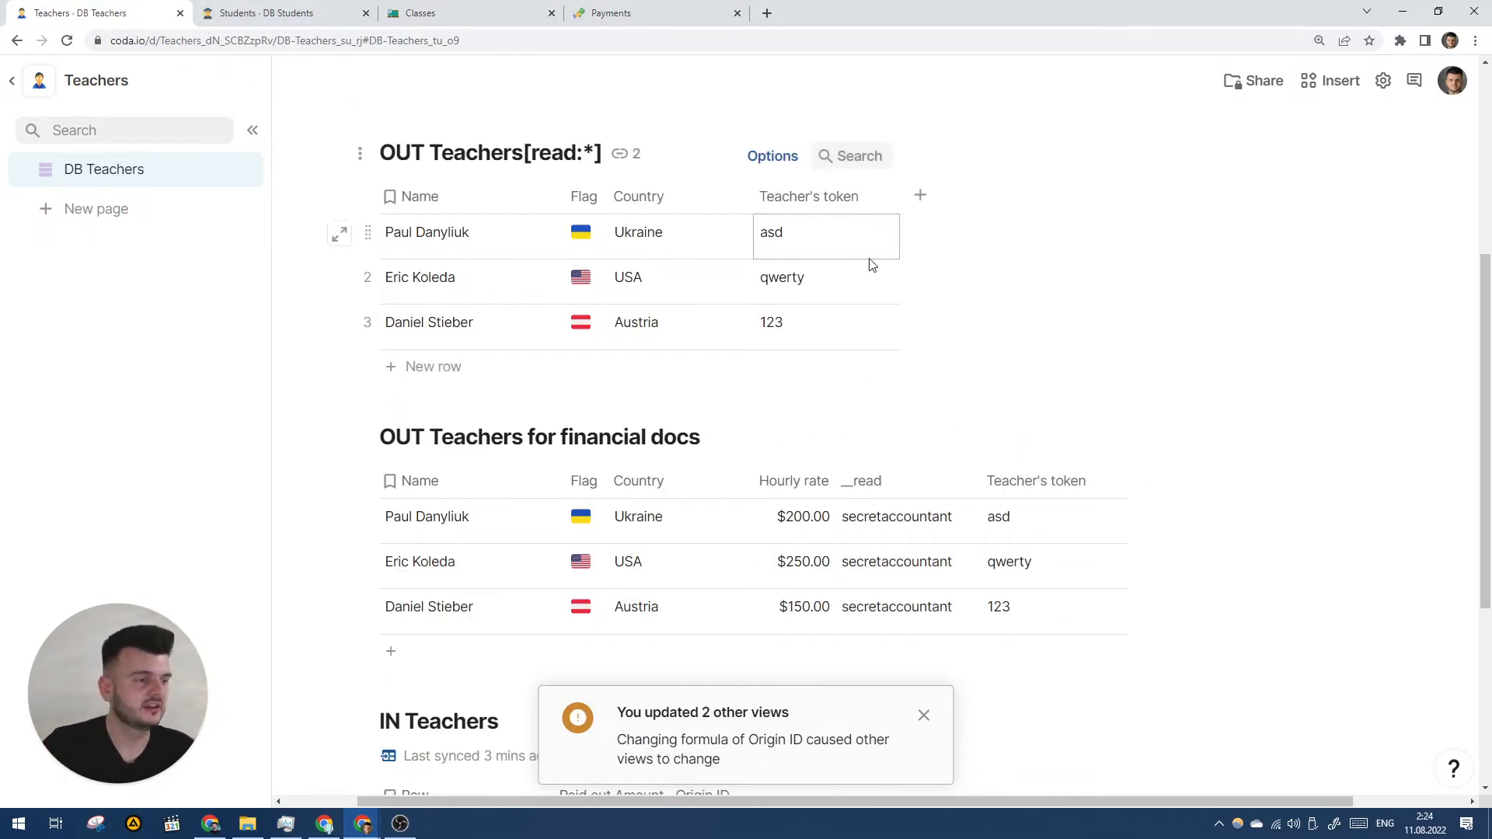
- Unhide the Origin ID column in the OUT Teachers[read:*] table
click(782, 169)
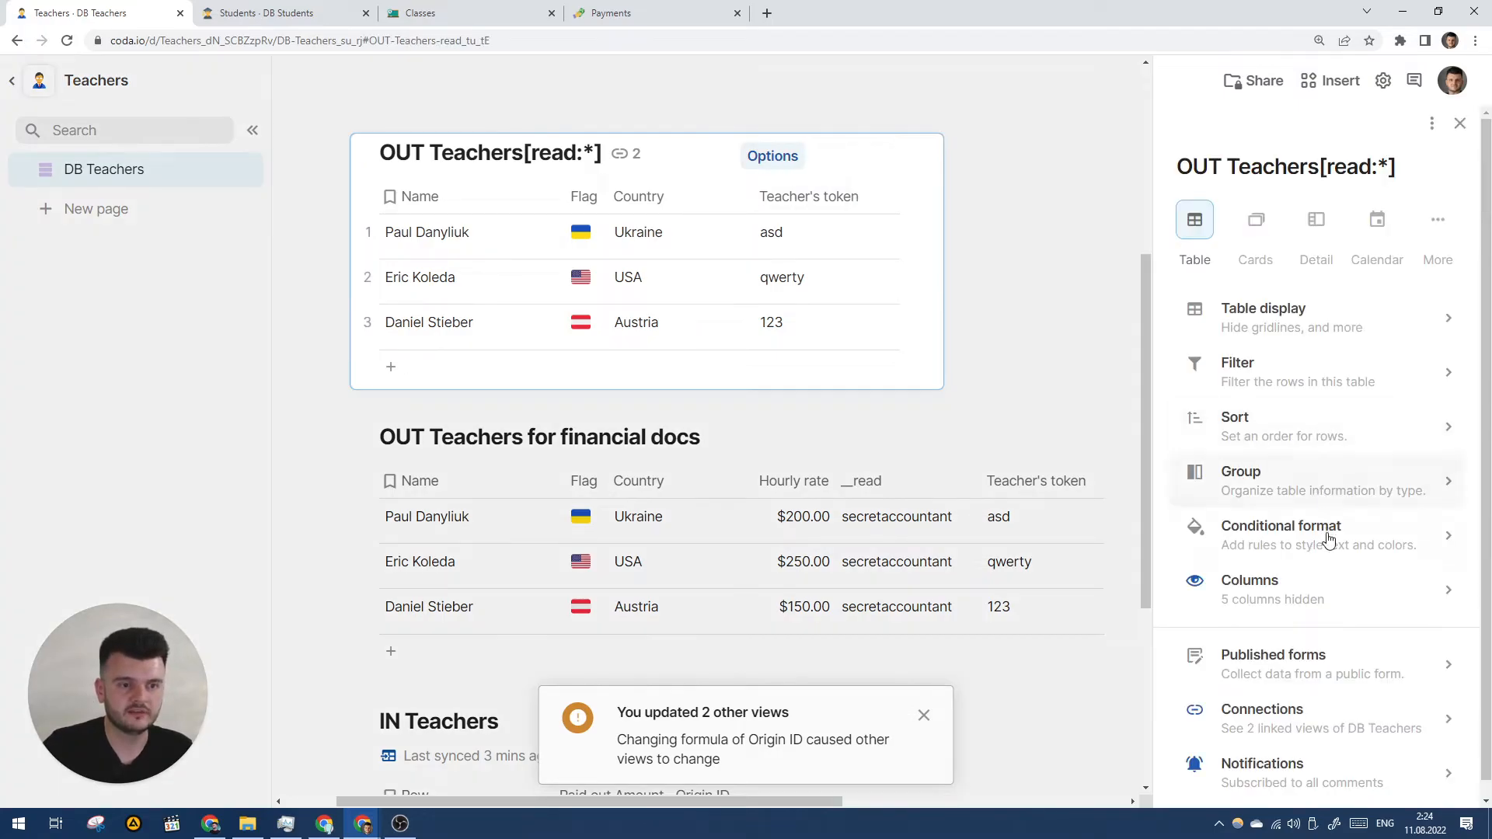
click(1290, 579)
click(1190, 599)
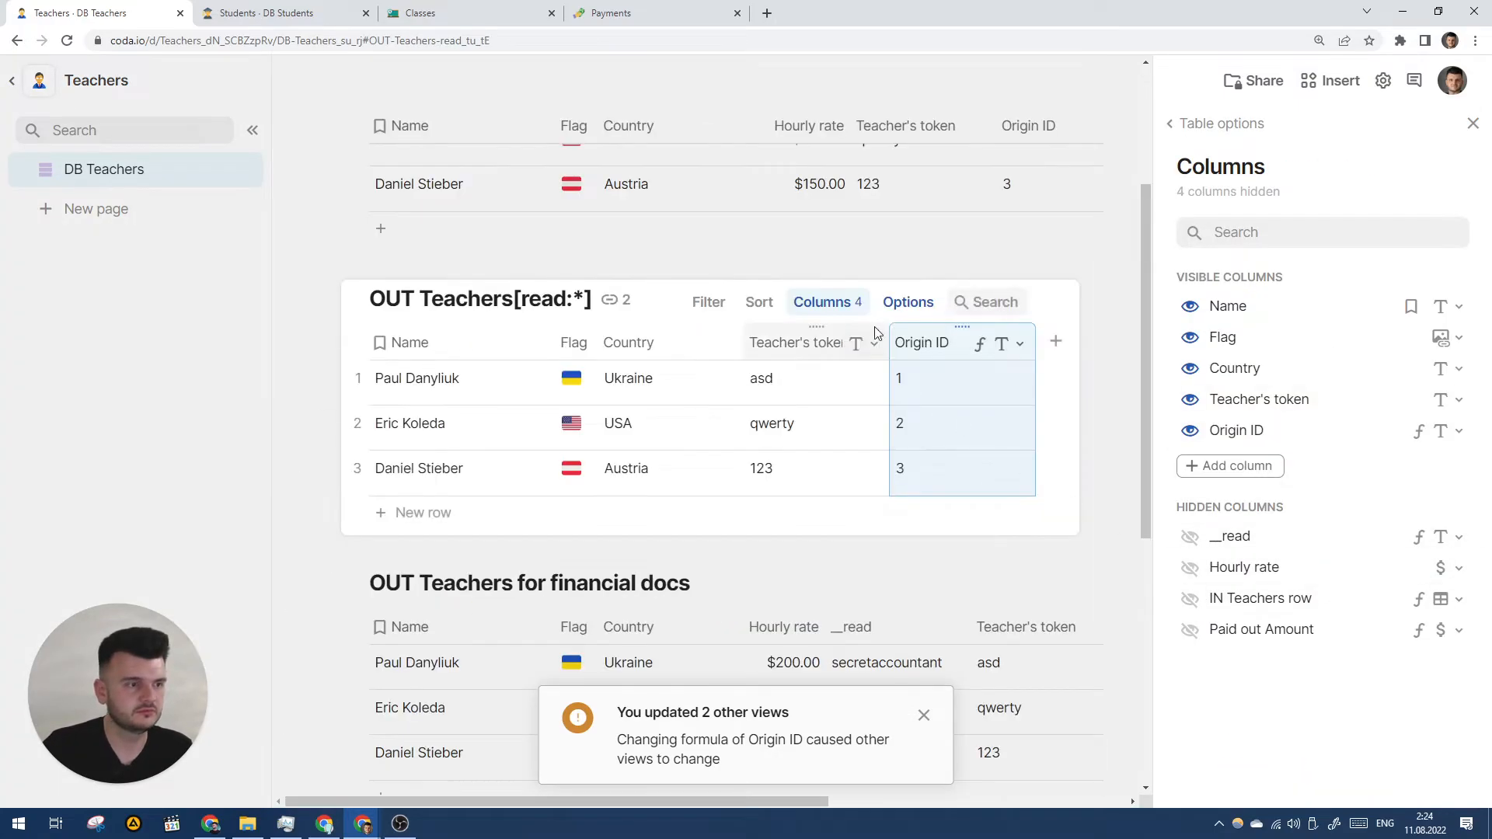
scroll(894, 342, down, 4)
- Unhide Origin ID in the OUT Teachers for financial docs table and close the panel
click(912, 277)
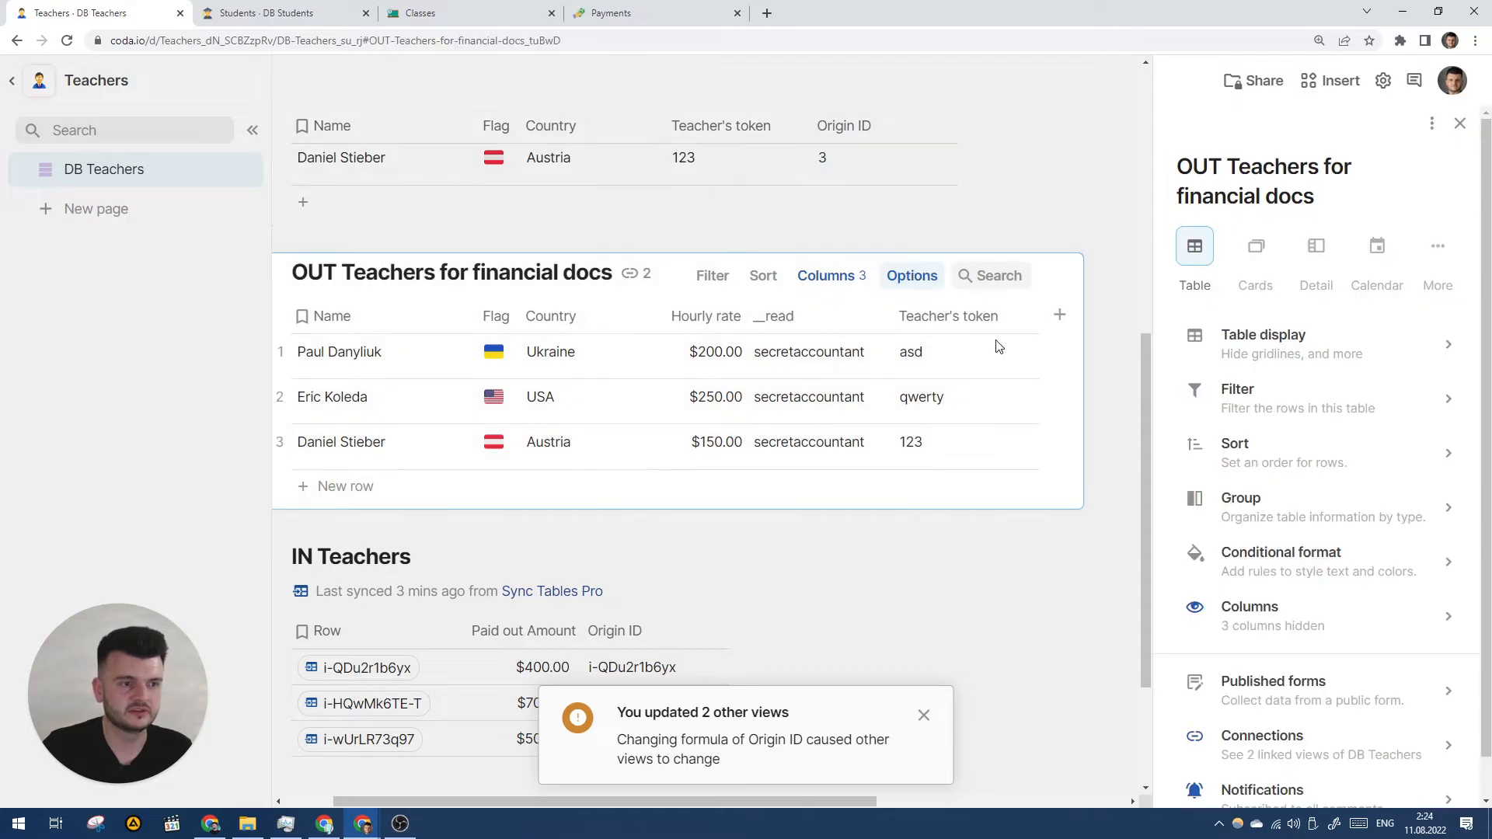
click(1213, 607)
click(1190, 599)
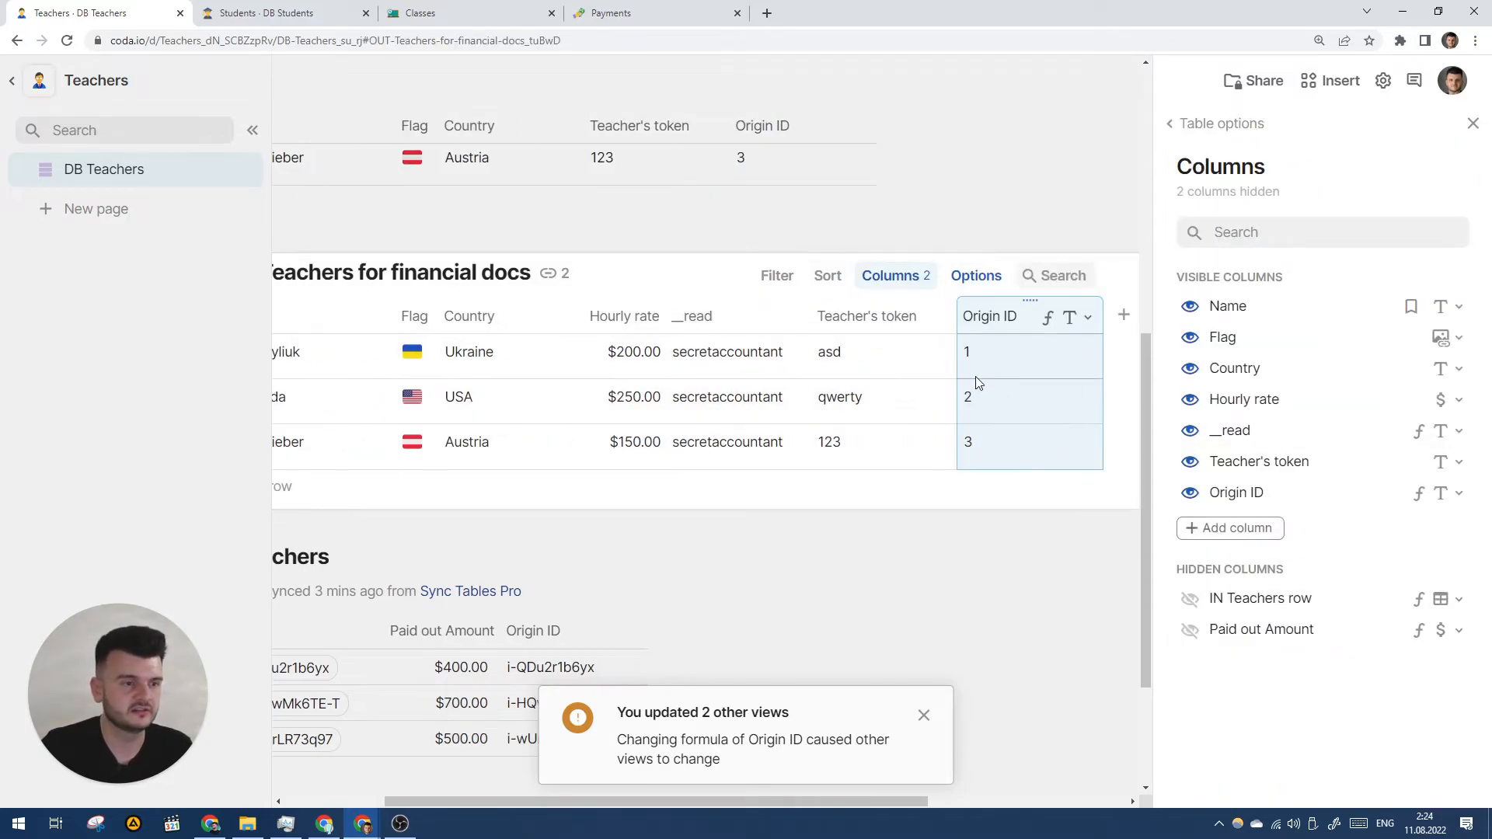
click(958, 416)
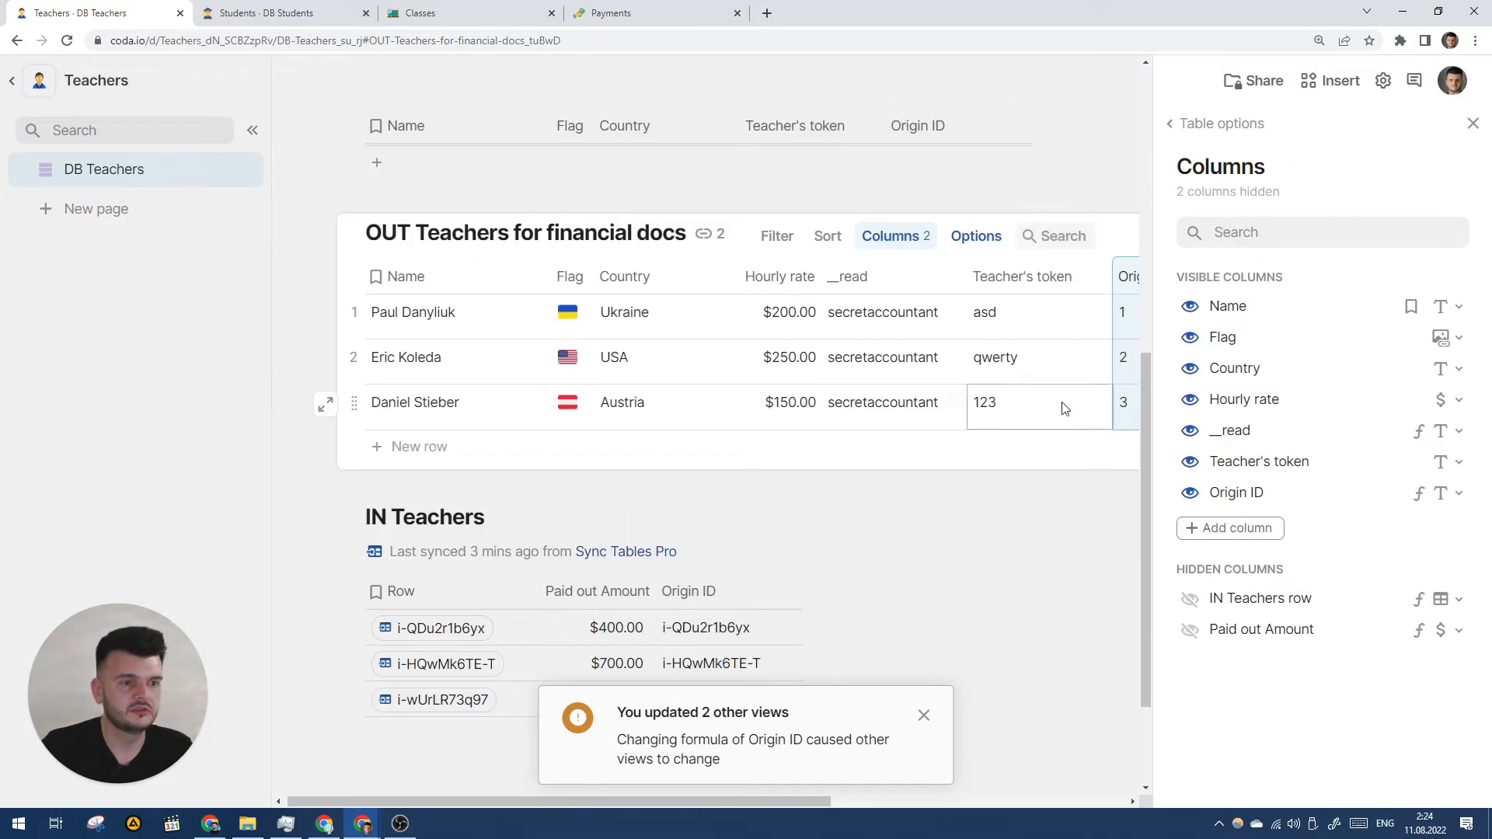
click(1474, 124)
scroll(1010, 327, up, 4)
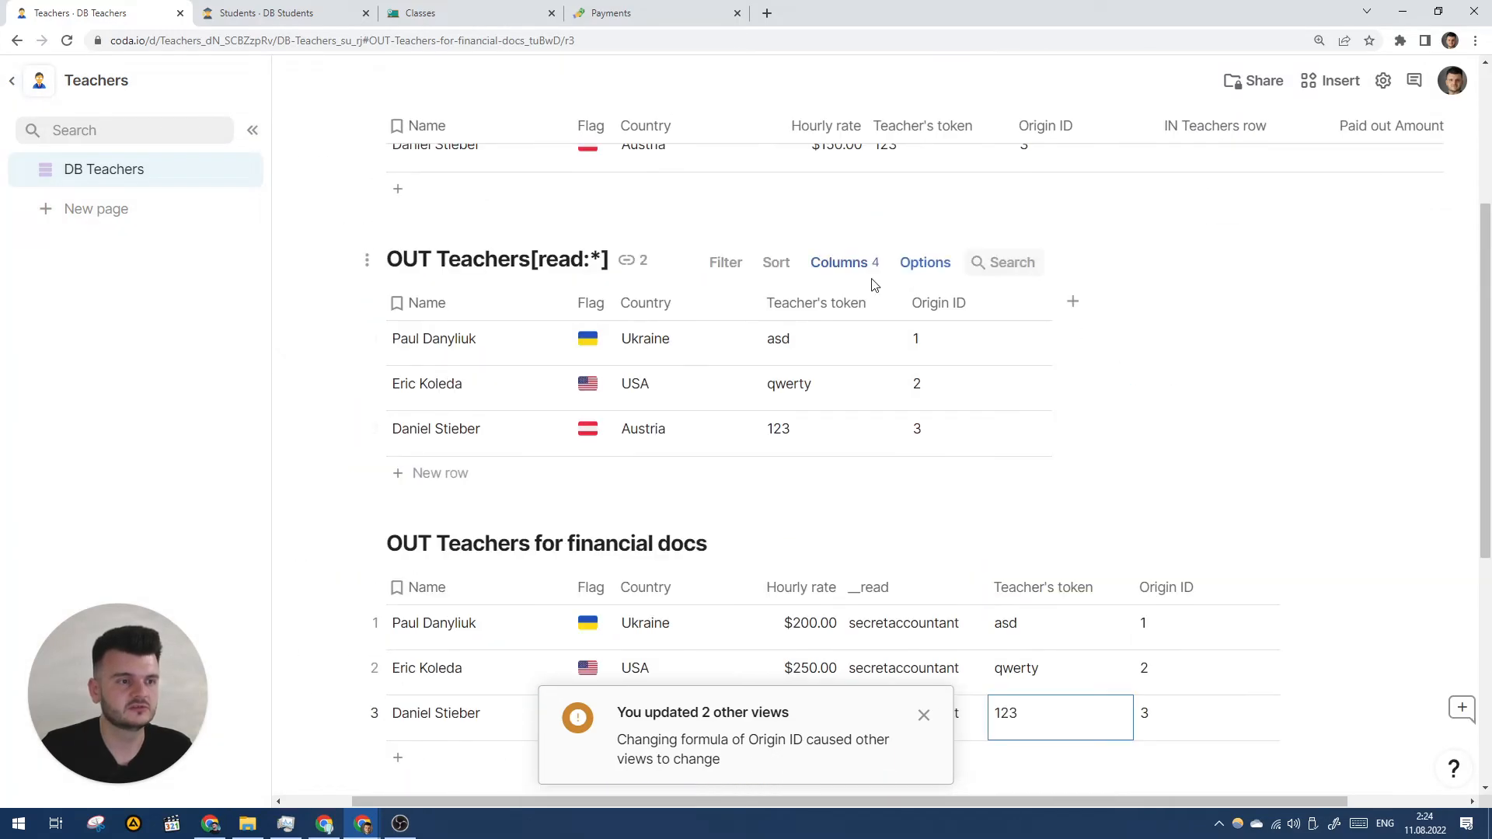
scroll(1140, 316, right, 1)
- Re-sync IN Teachers in the Classes doc and scroll to the DB Classes table
click(311, 12)
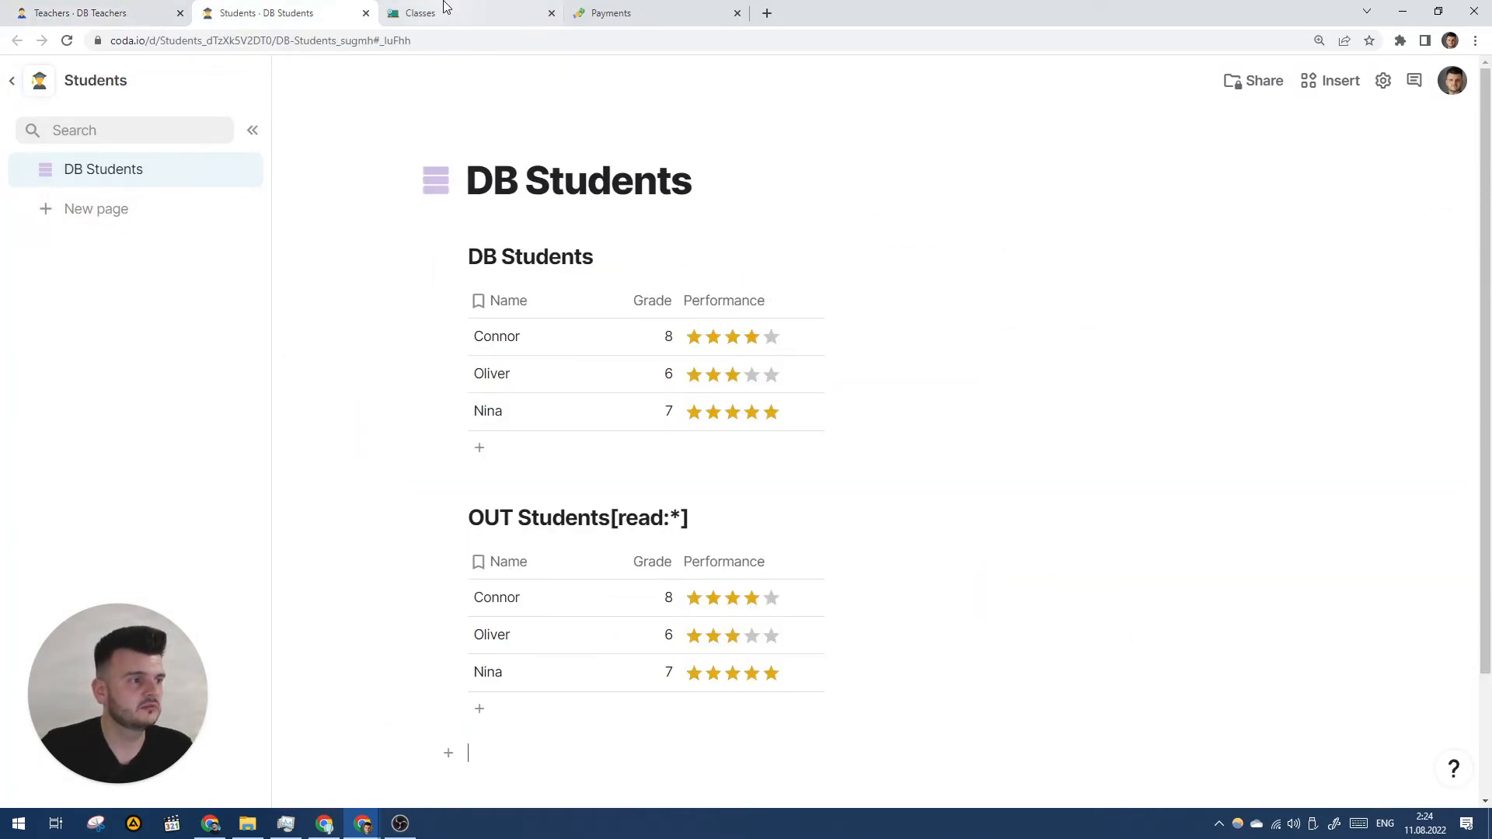
click(449, 12)
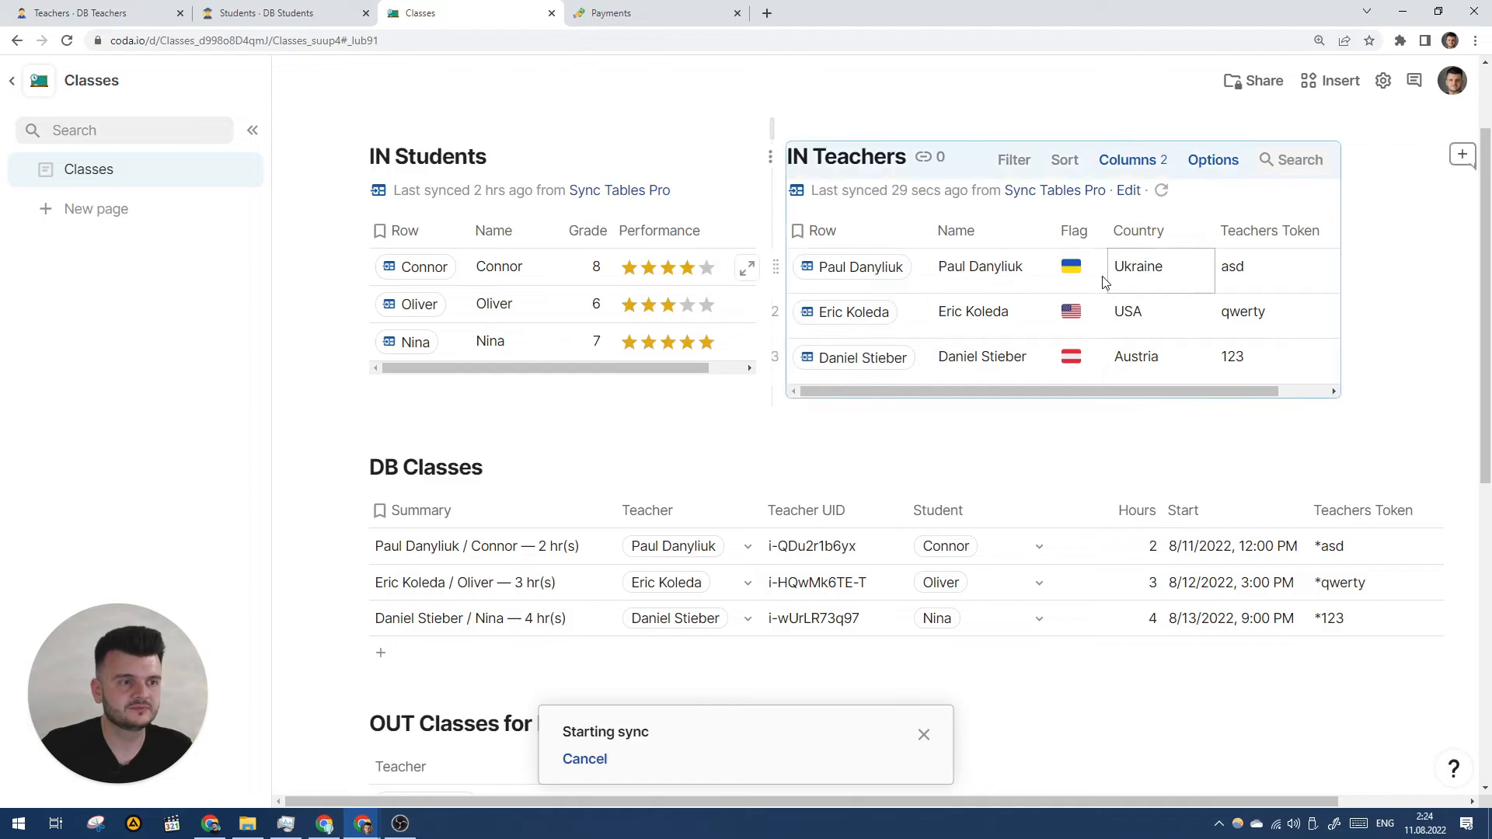
click(1153, 190)
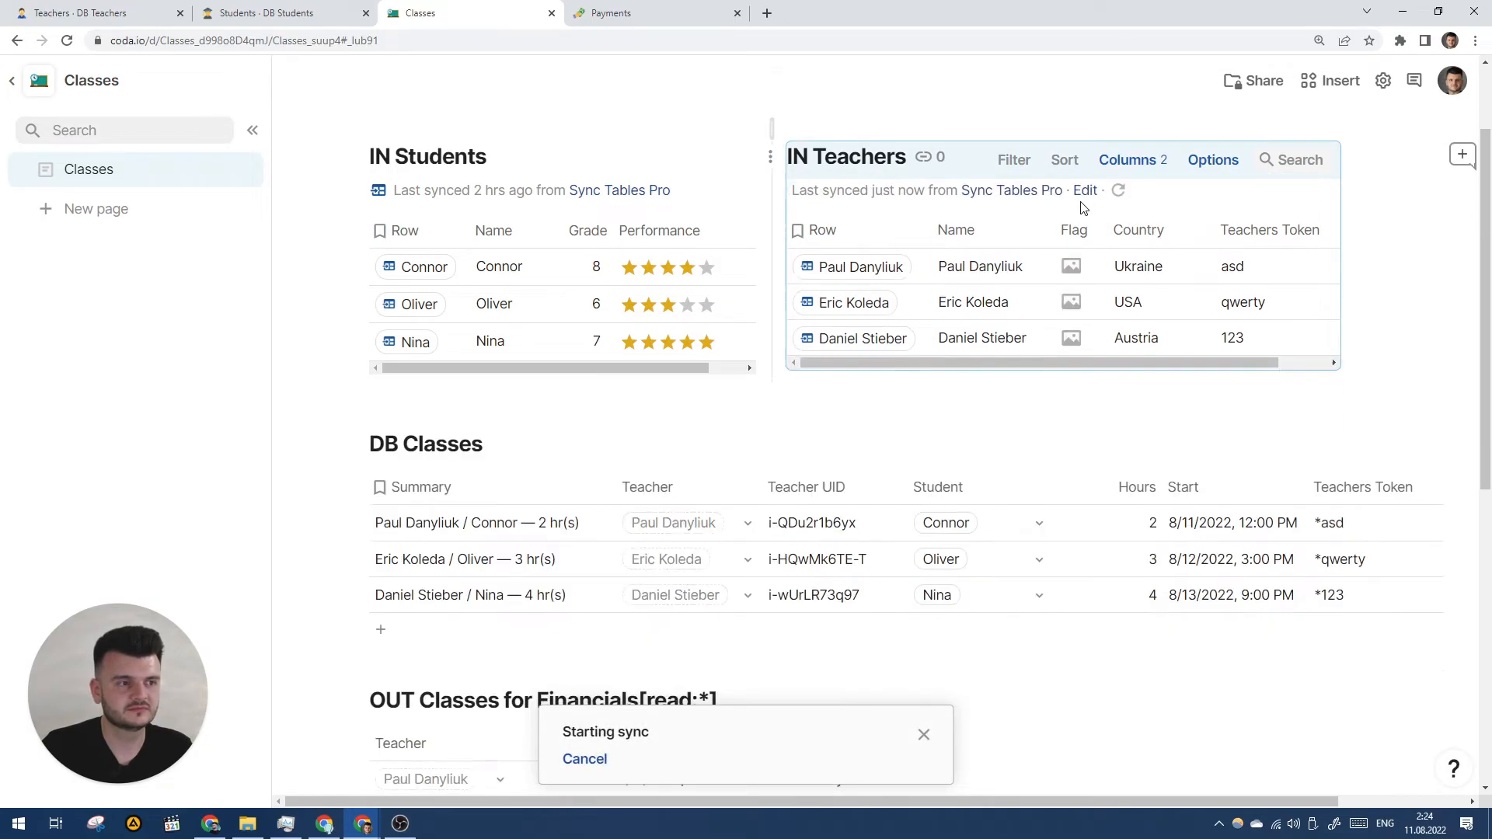
scroll(1066, 293, right, 1)
scroll(899, 280, left, 1)
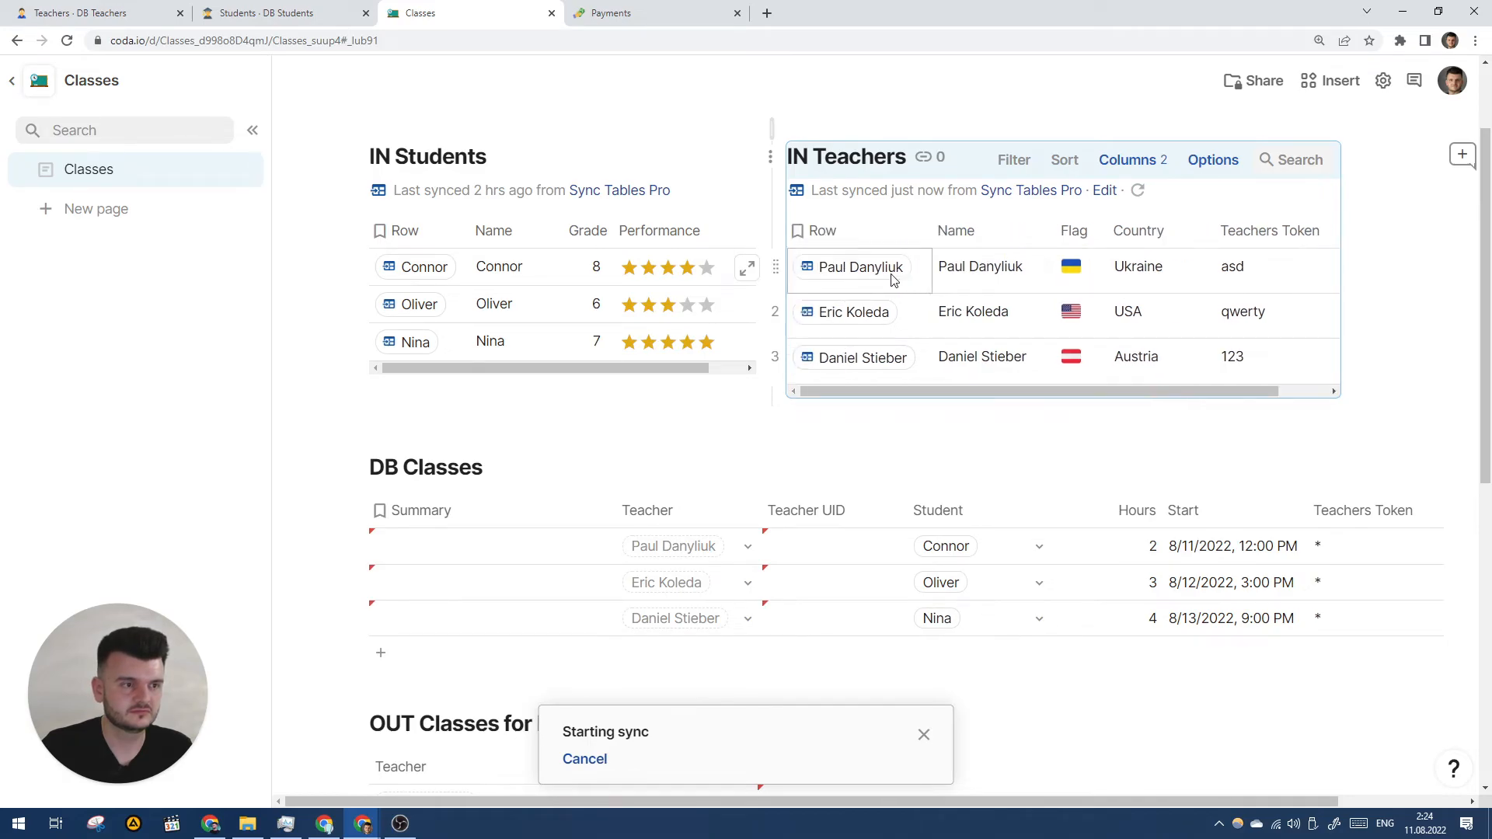
mouse_move(886, 278)
scroll(897, 398, down, 2)
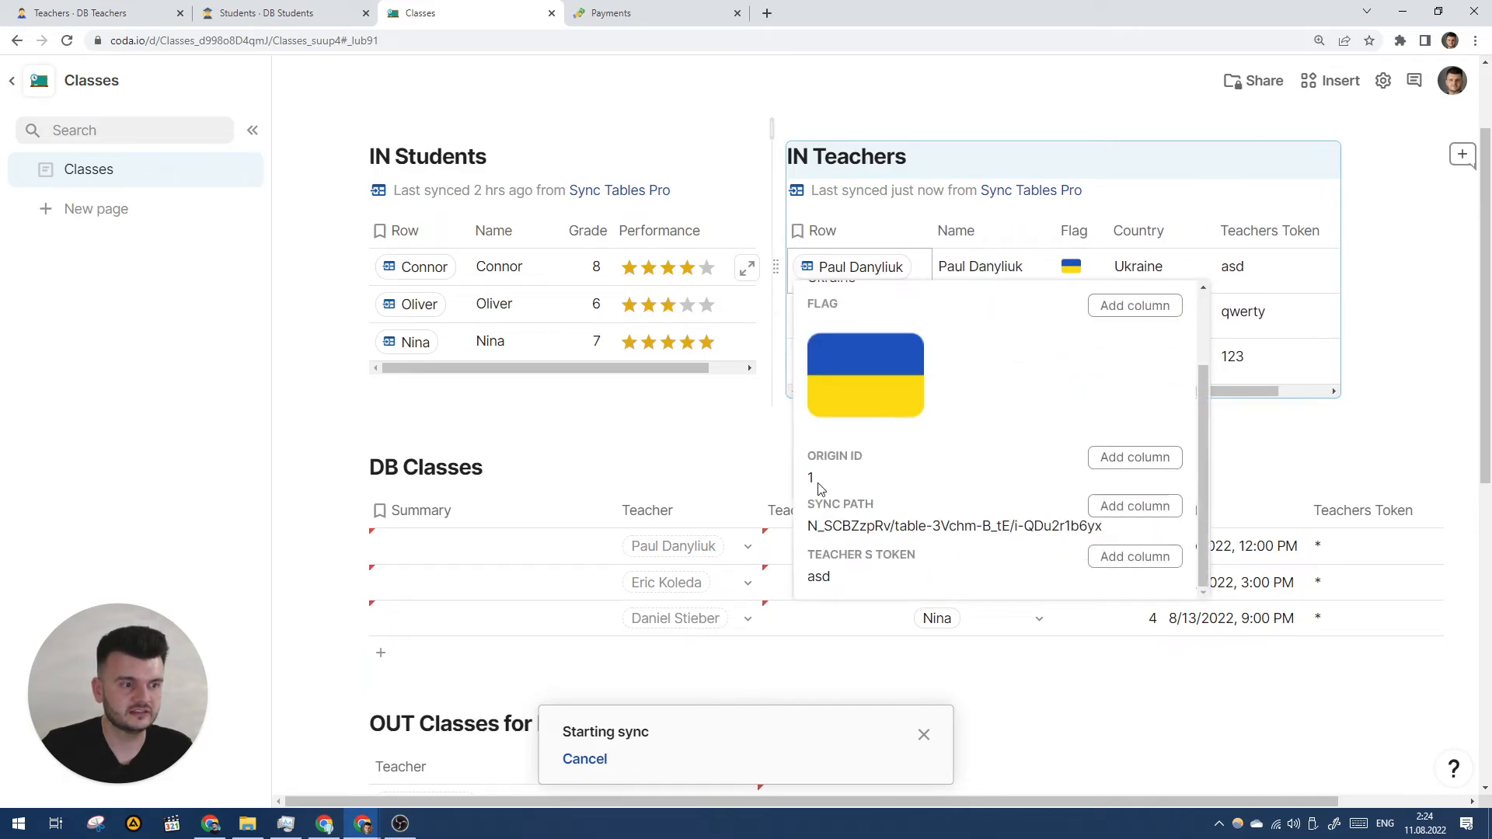
mouse_move(879, 316)
scroll(899, 484, down, 2)
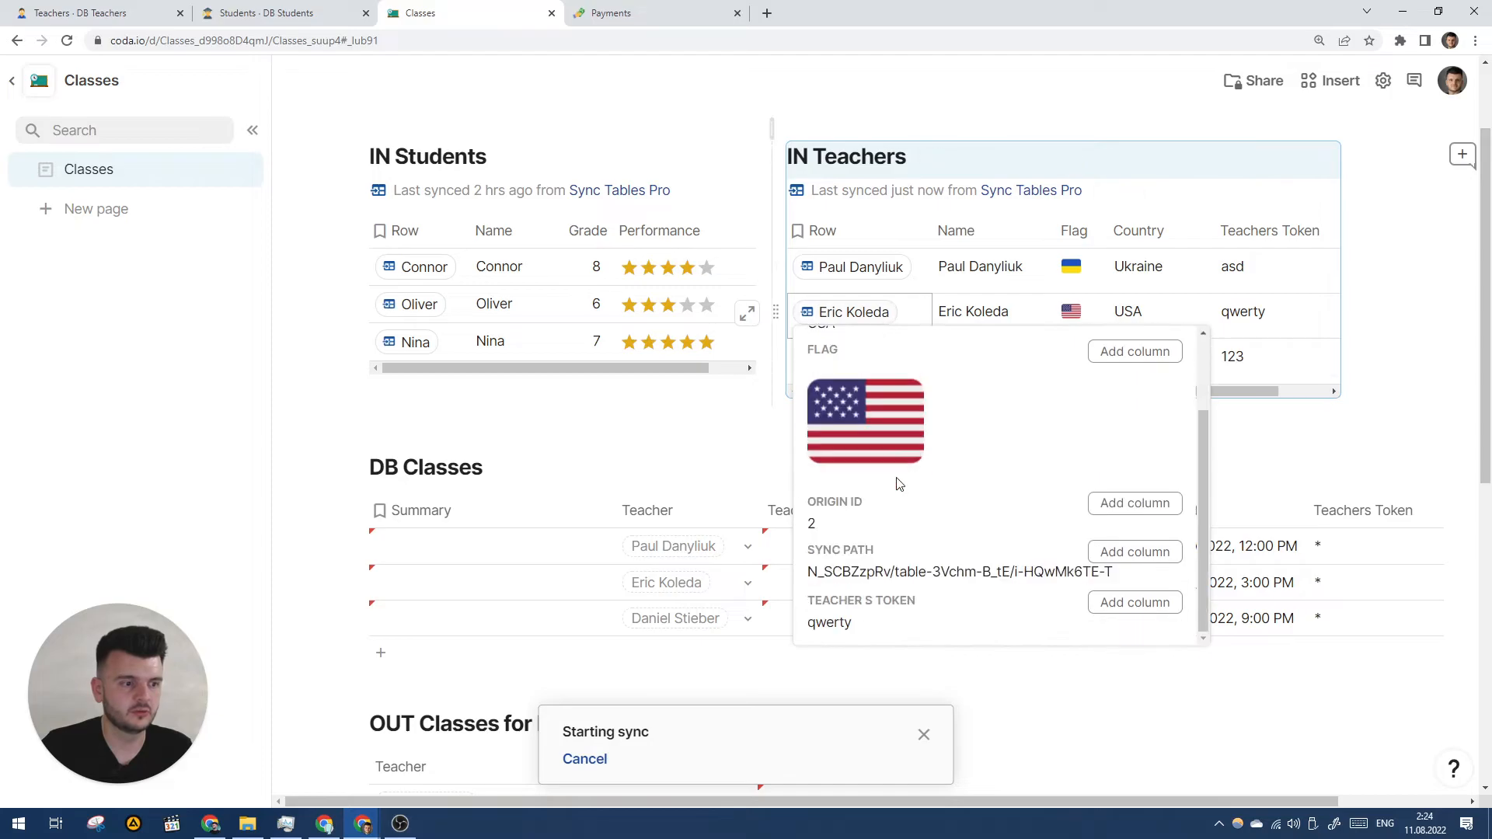
scroll(1275, 360, down, 1)
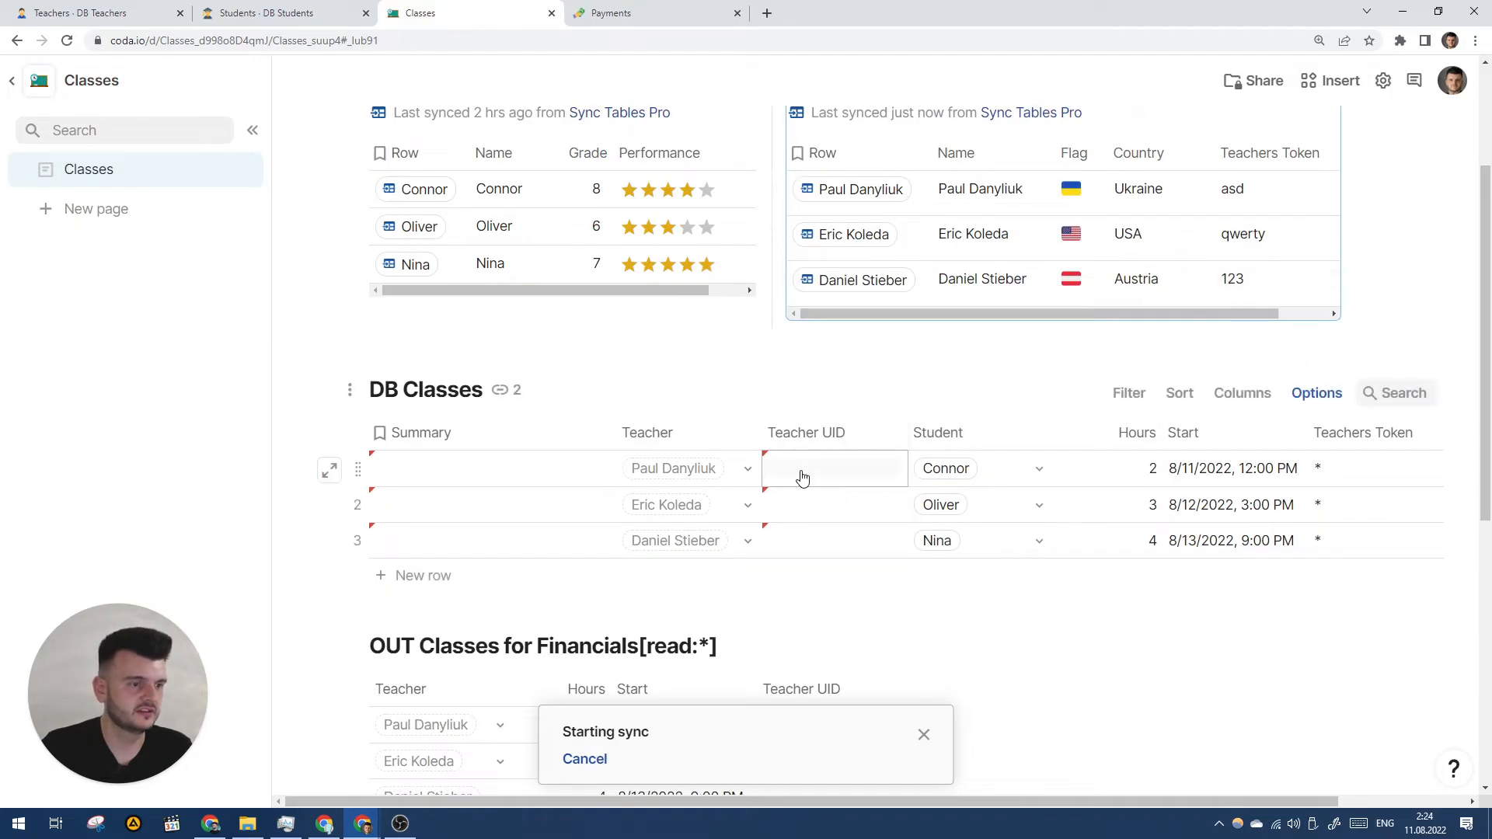
scroll(800, 476, down, 2)
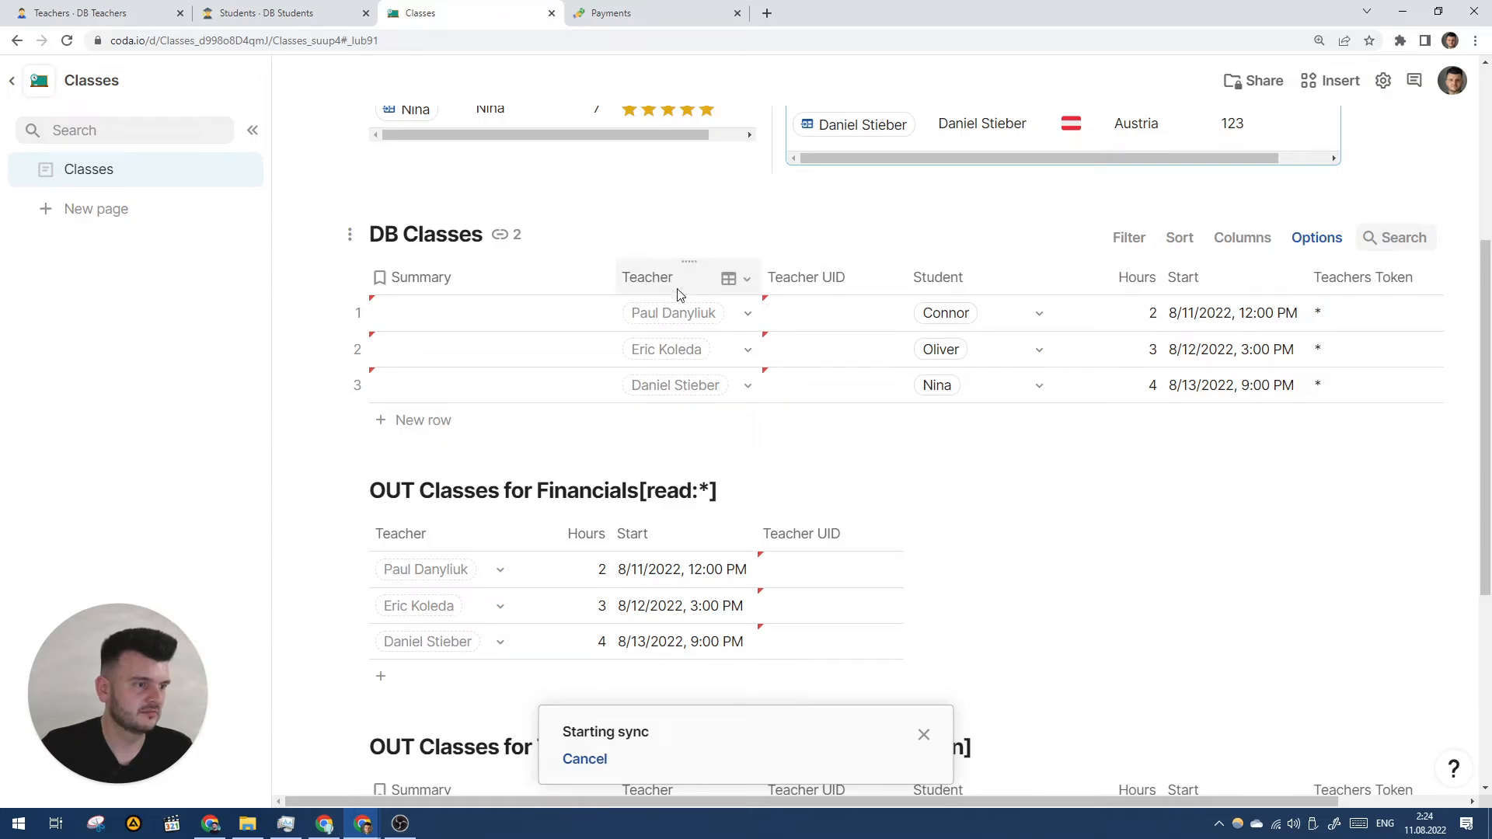
scroll(678, 289, down, 2)
scroll(666, 342, up, 3)
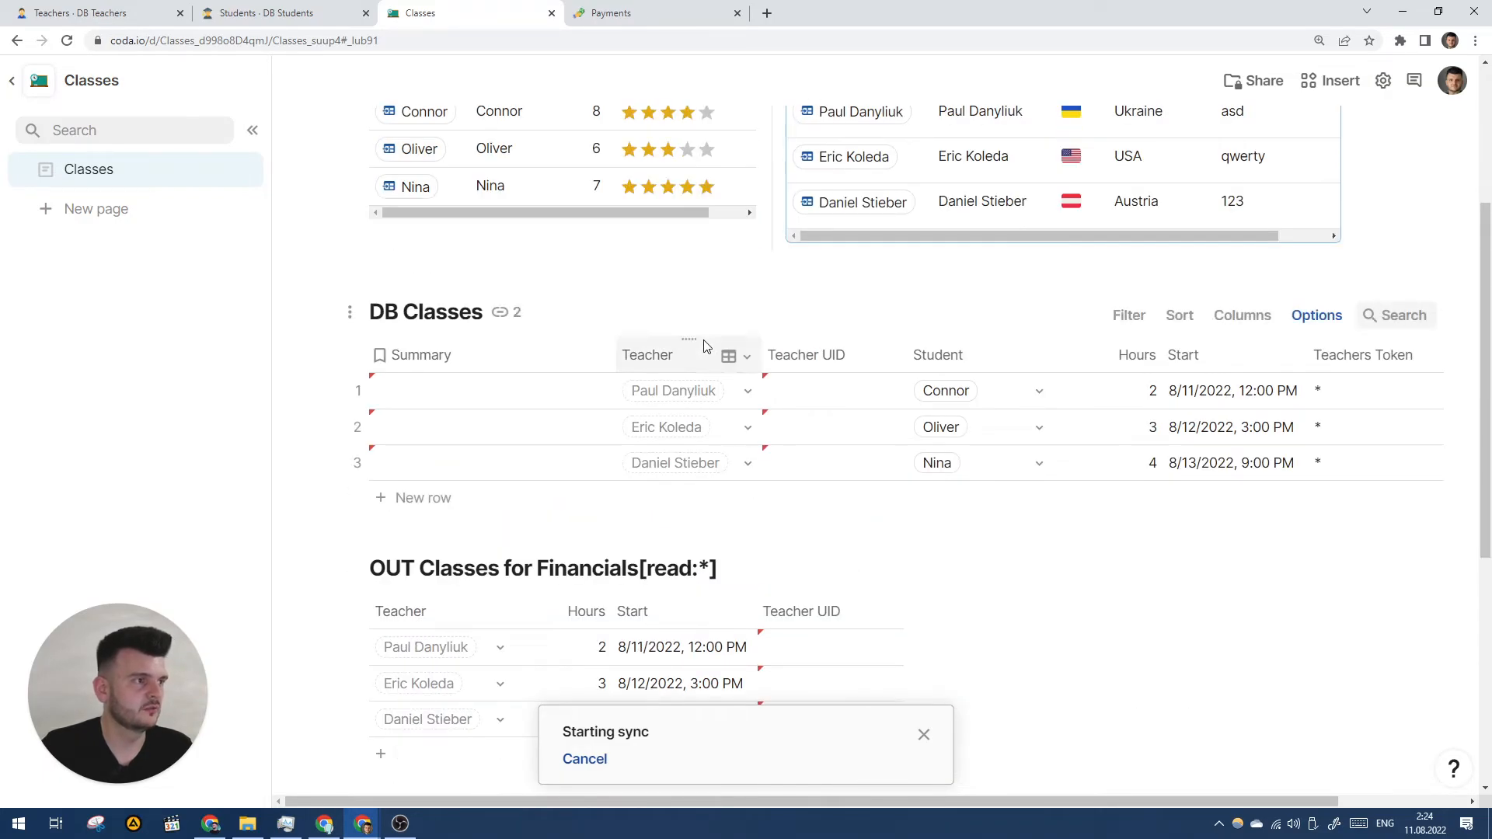
- Re-pick the teacher for DB Classes rows 1–3 so Teacher UIDs read 1, 2, 3
click(681, 384)
click(747, 390)
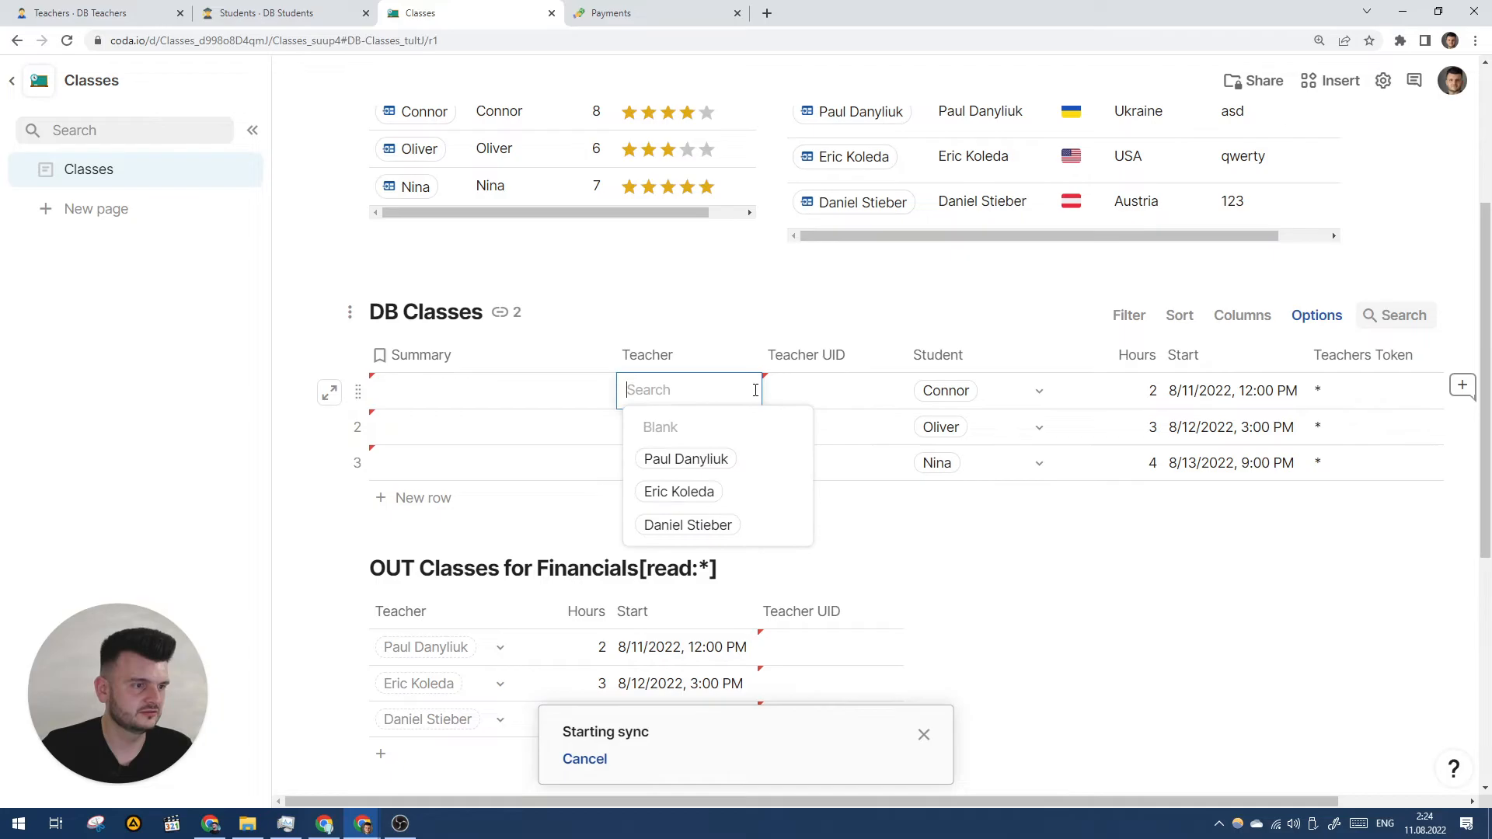
click(676, 355)
click(749, 394)
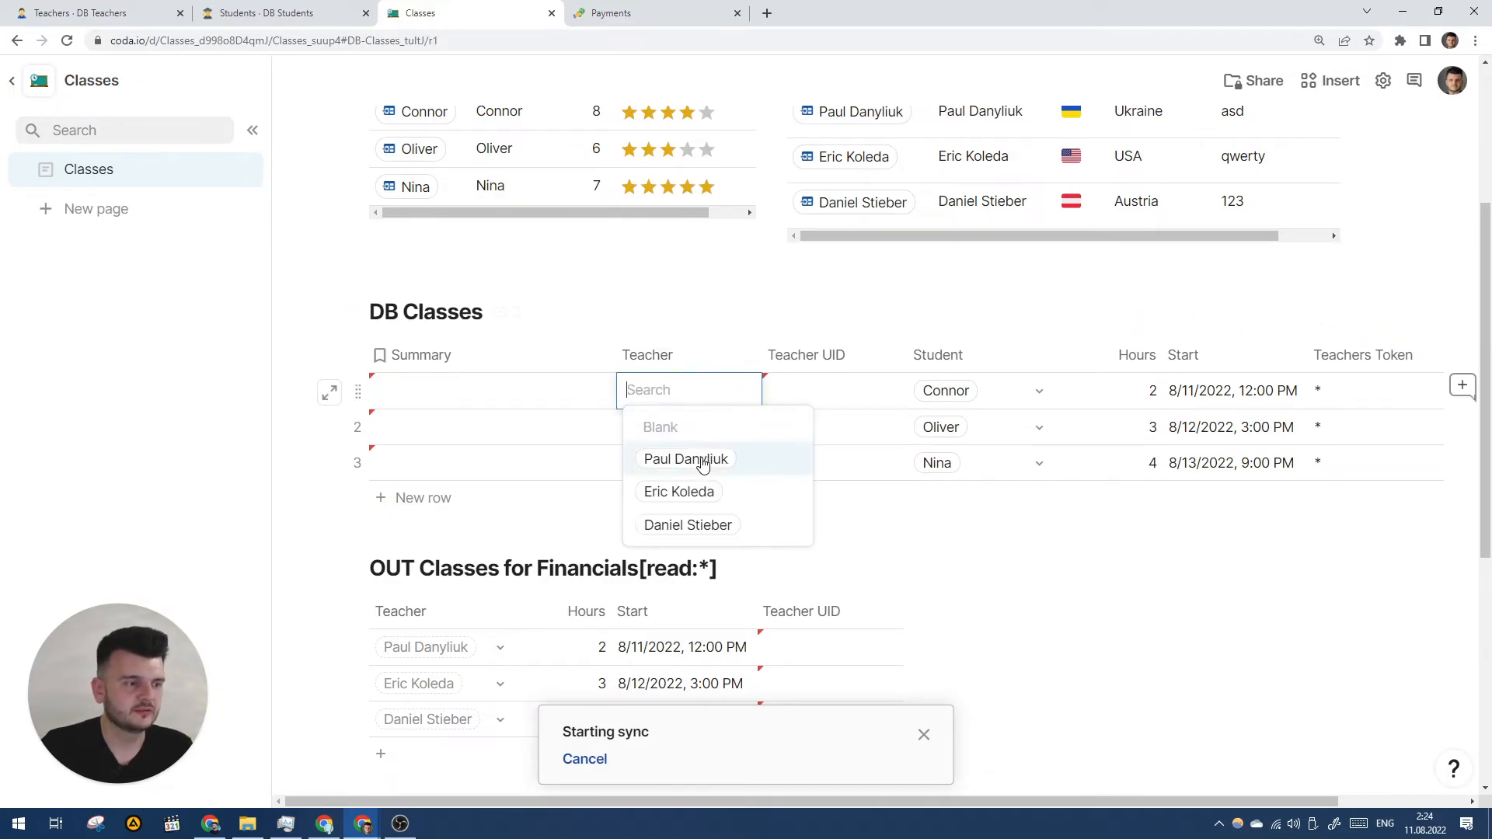
click(695, 460)
click(749, 428)
click(728, 531)
click(748, 464)
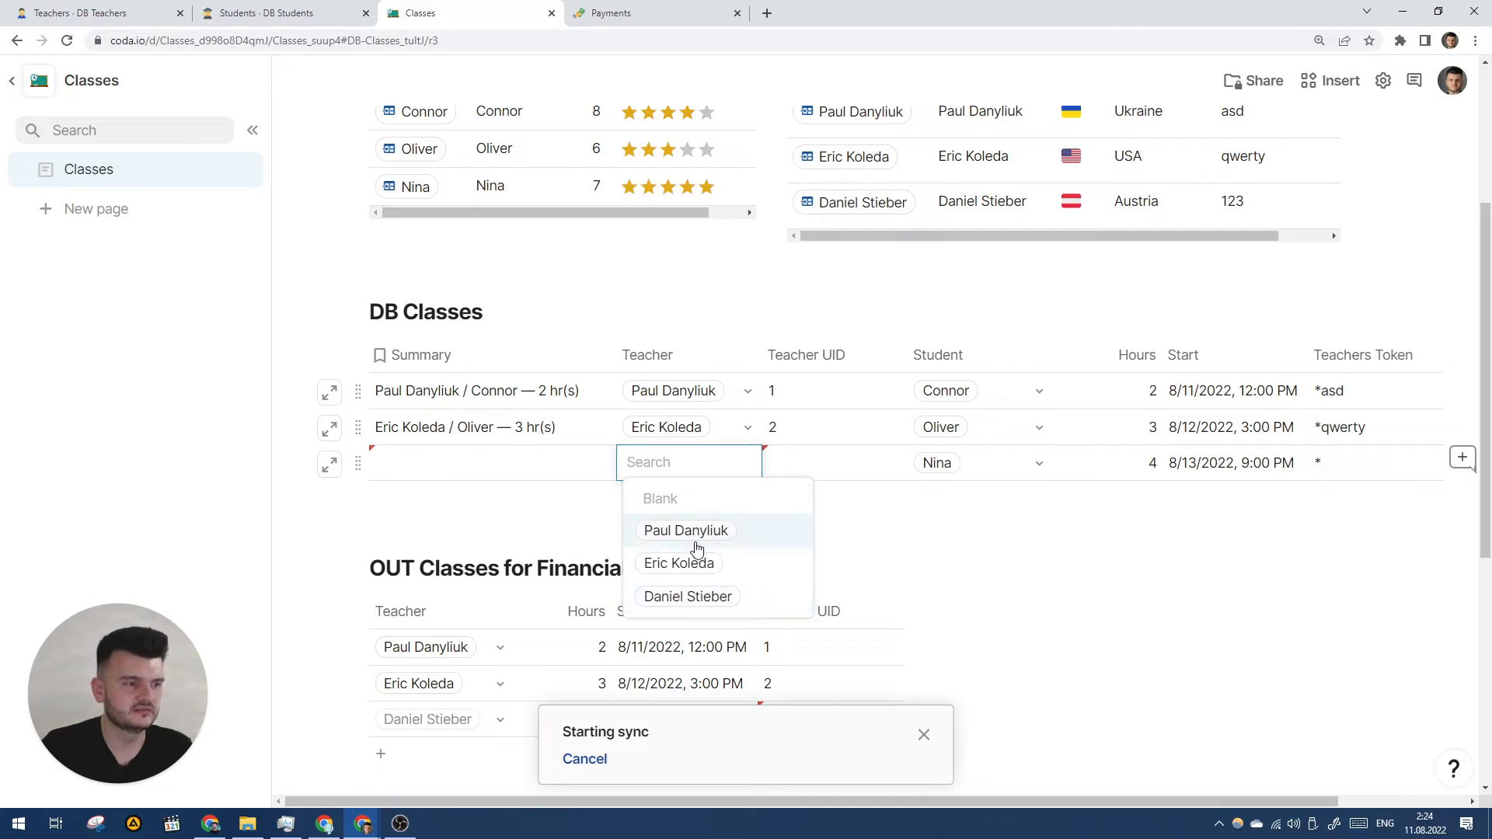
click(756, 598)
click(795, 454)
scroll(803, 435, down, 4)
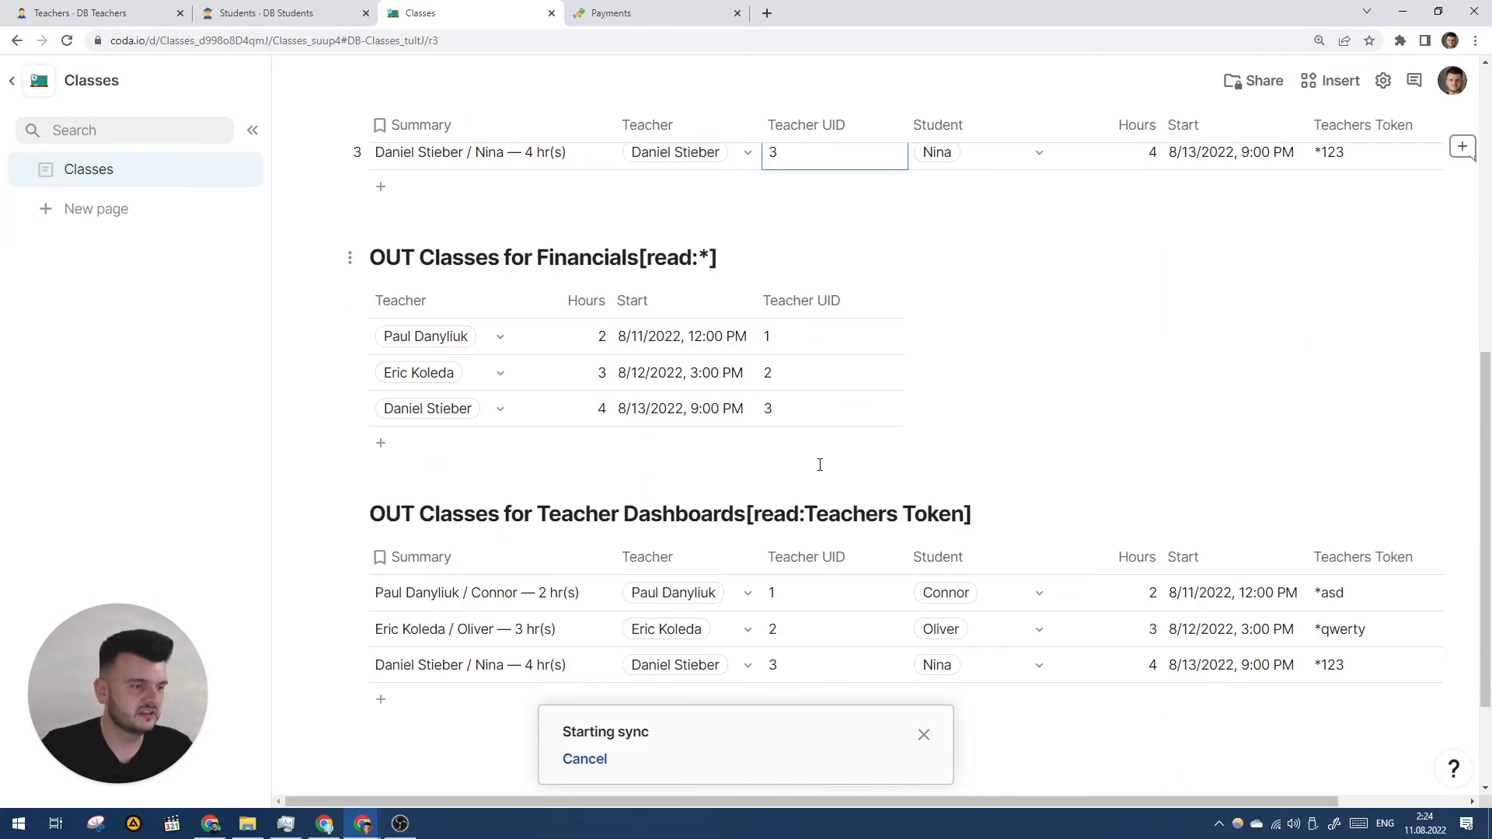
click(610, 15)
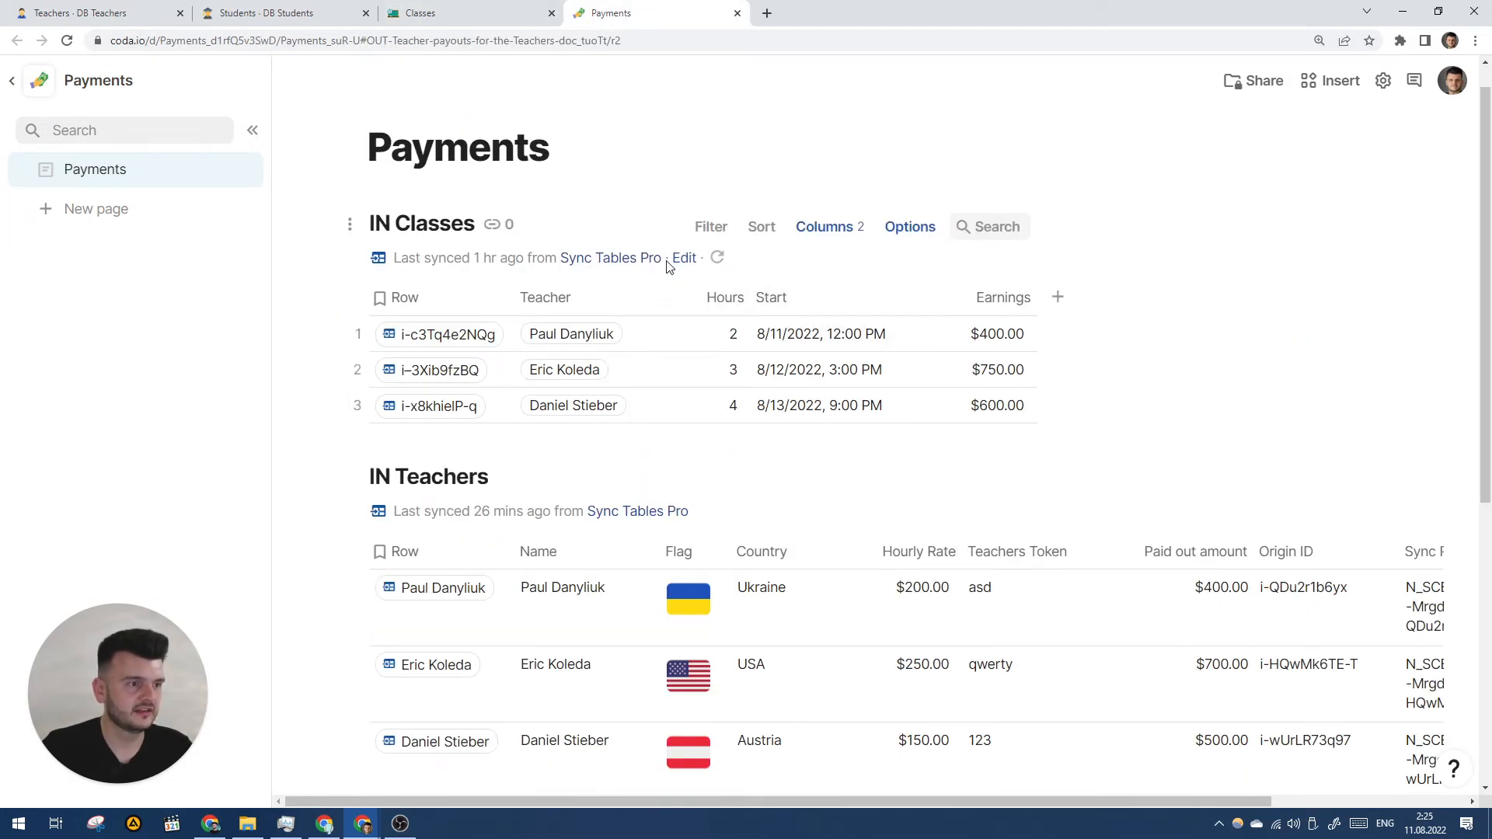
- Resync IN Classes and IN Teachers in the Payments doc and review earnings $400, $750, $600
click(716, 257)
scroll(855, 412, down, 2)
click(744, 354)
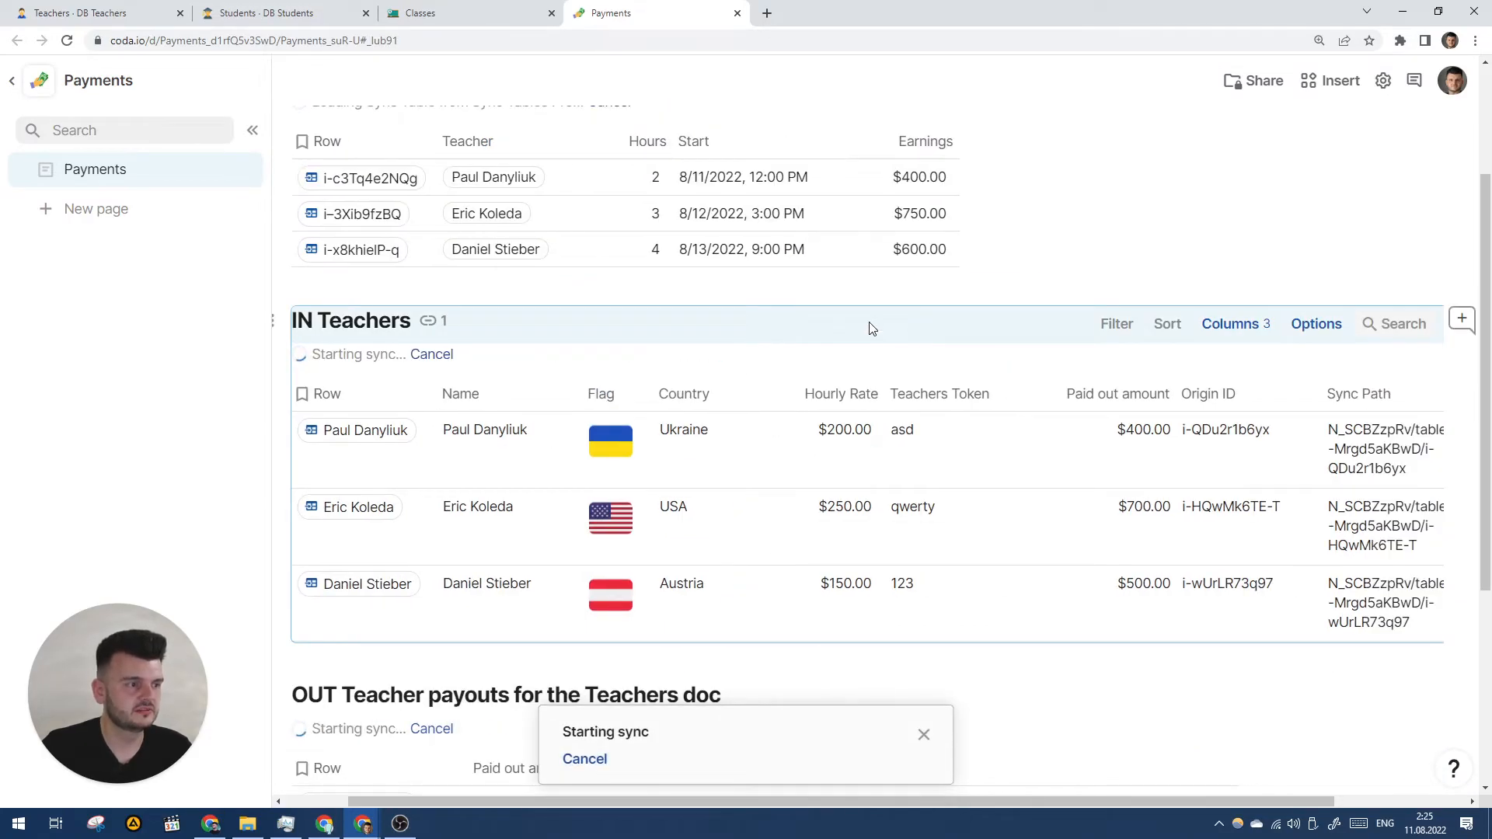
scroll(869, 328, up, 1)
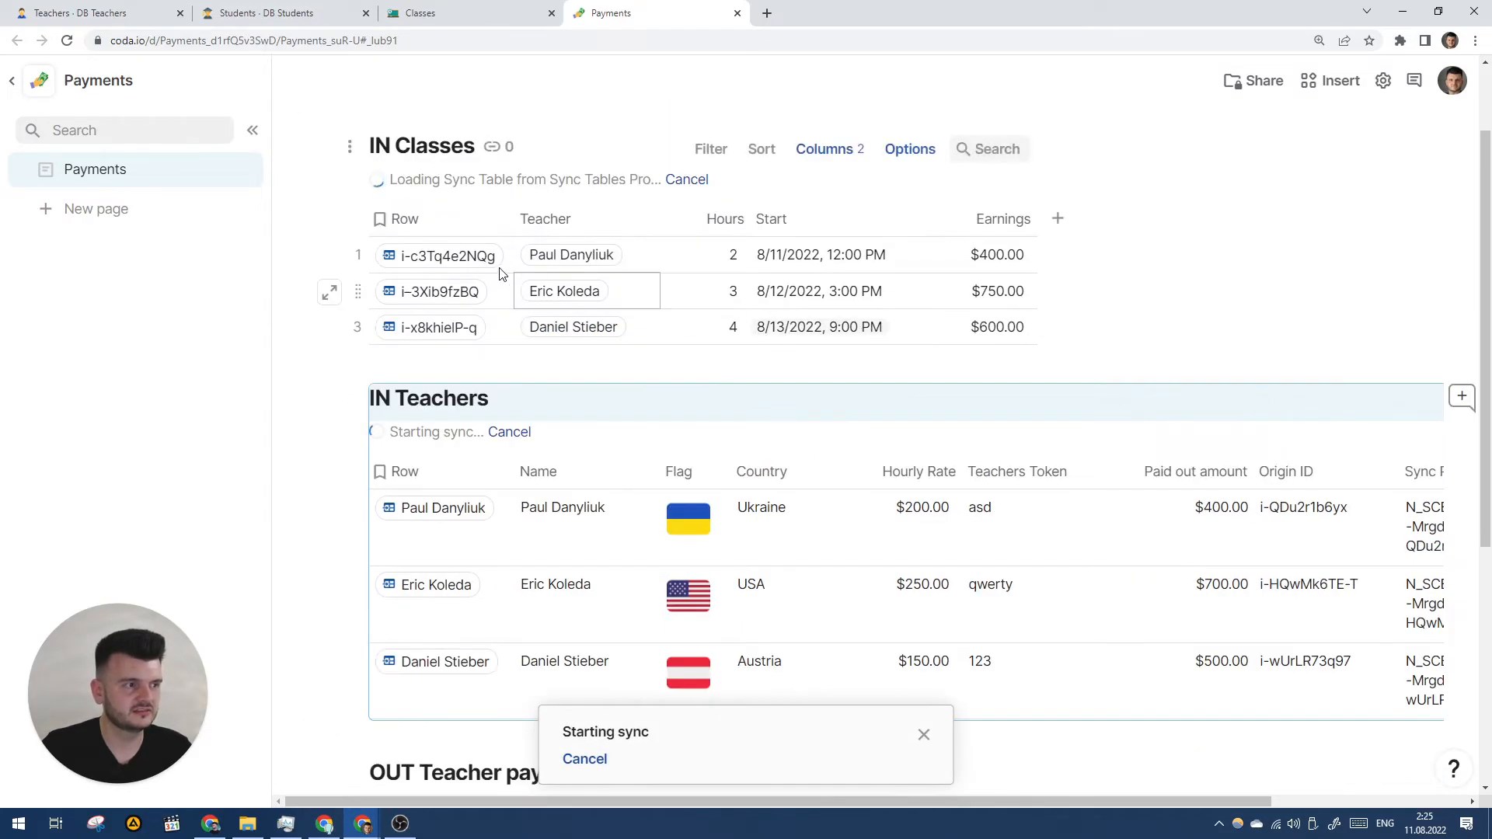
mouse_move(574, 263)
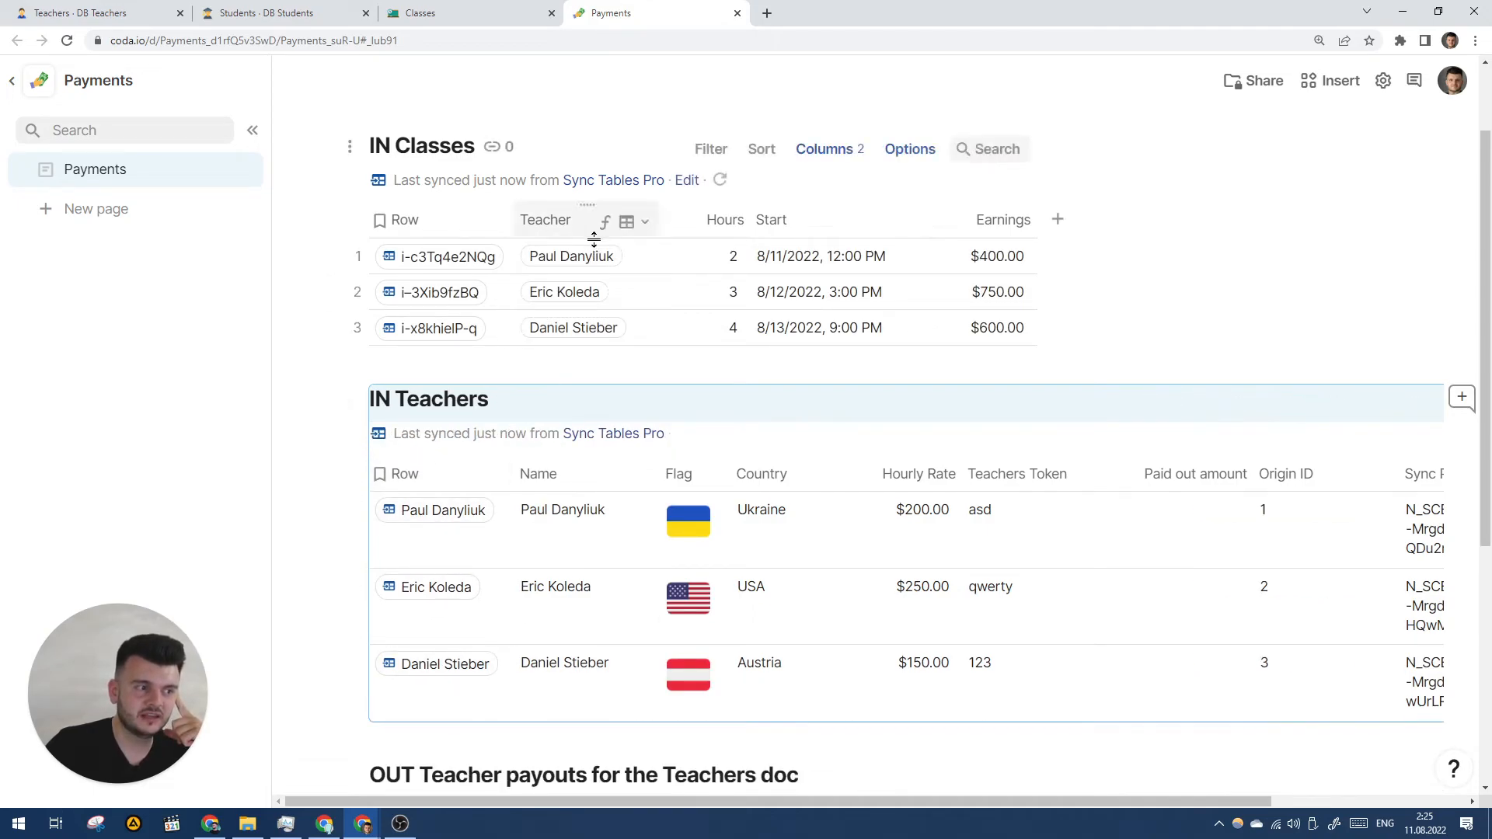
mouse_move(579, 294)
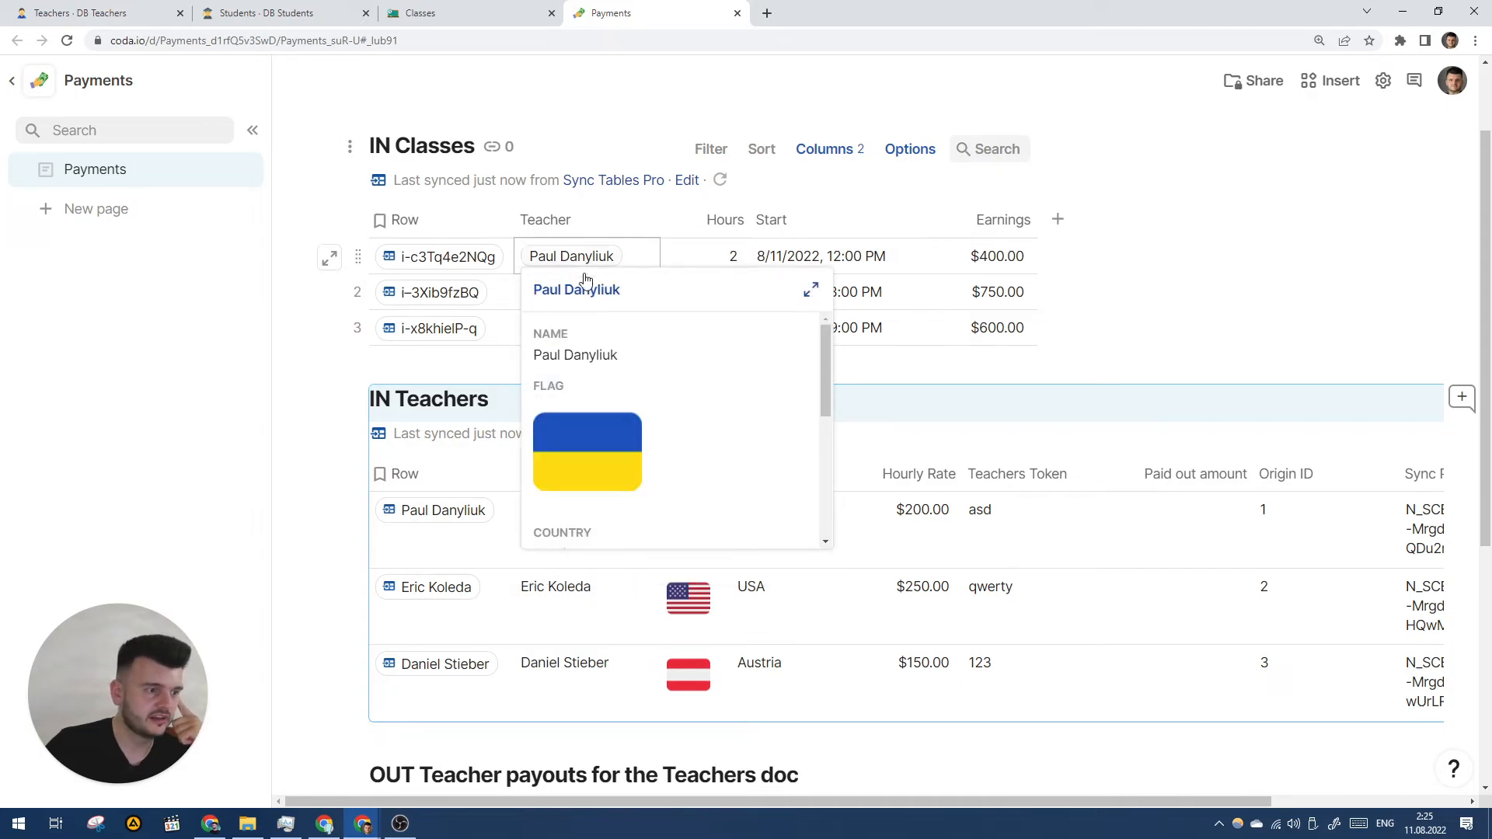
scroll(607, 373, down, 3)
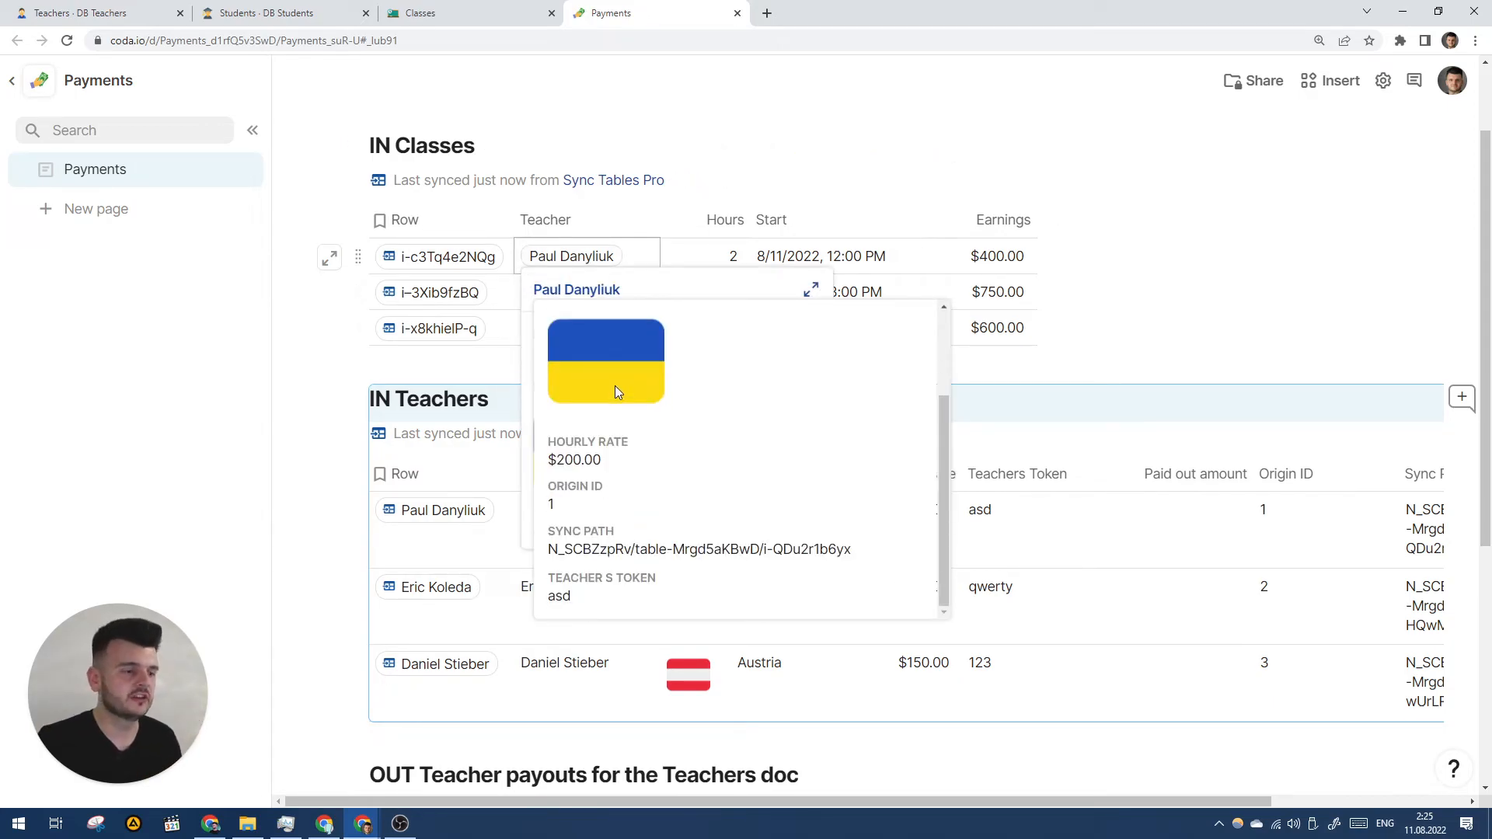
- Return to DB Teachers and select the third teacher's Origin ID cell
click(144, 11)
scroll(873, 443, up, 10)
click(962, 430)
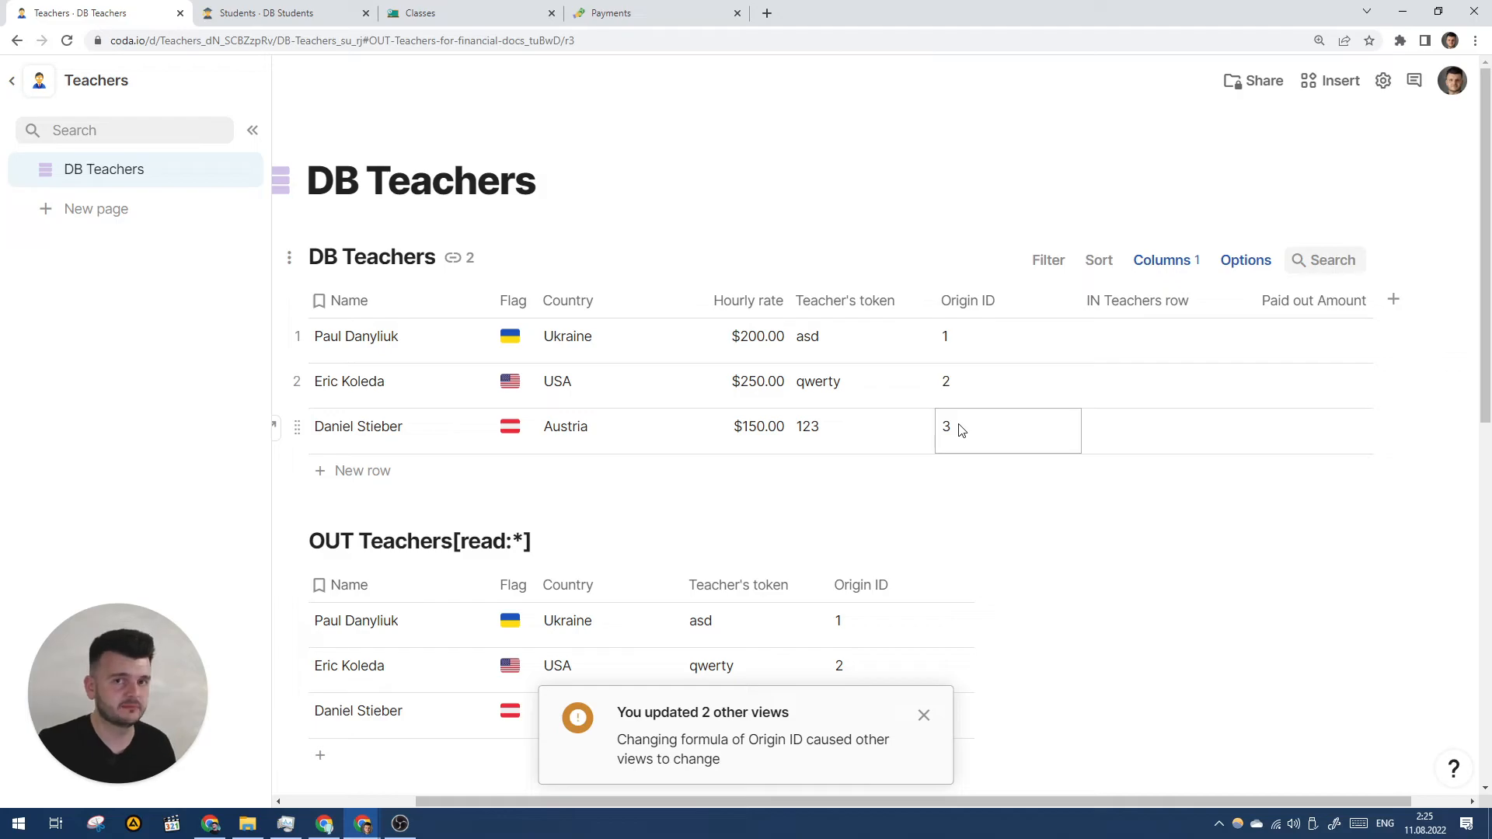
- Resync the Teachers doc's IN Teachers table so its rows read 1, 2 and 3, with paid-out amounts blank
scroll(921, 389, down, 3)
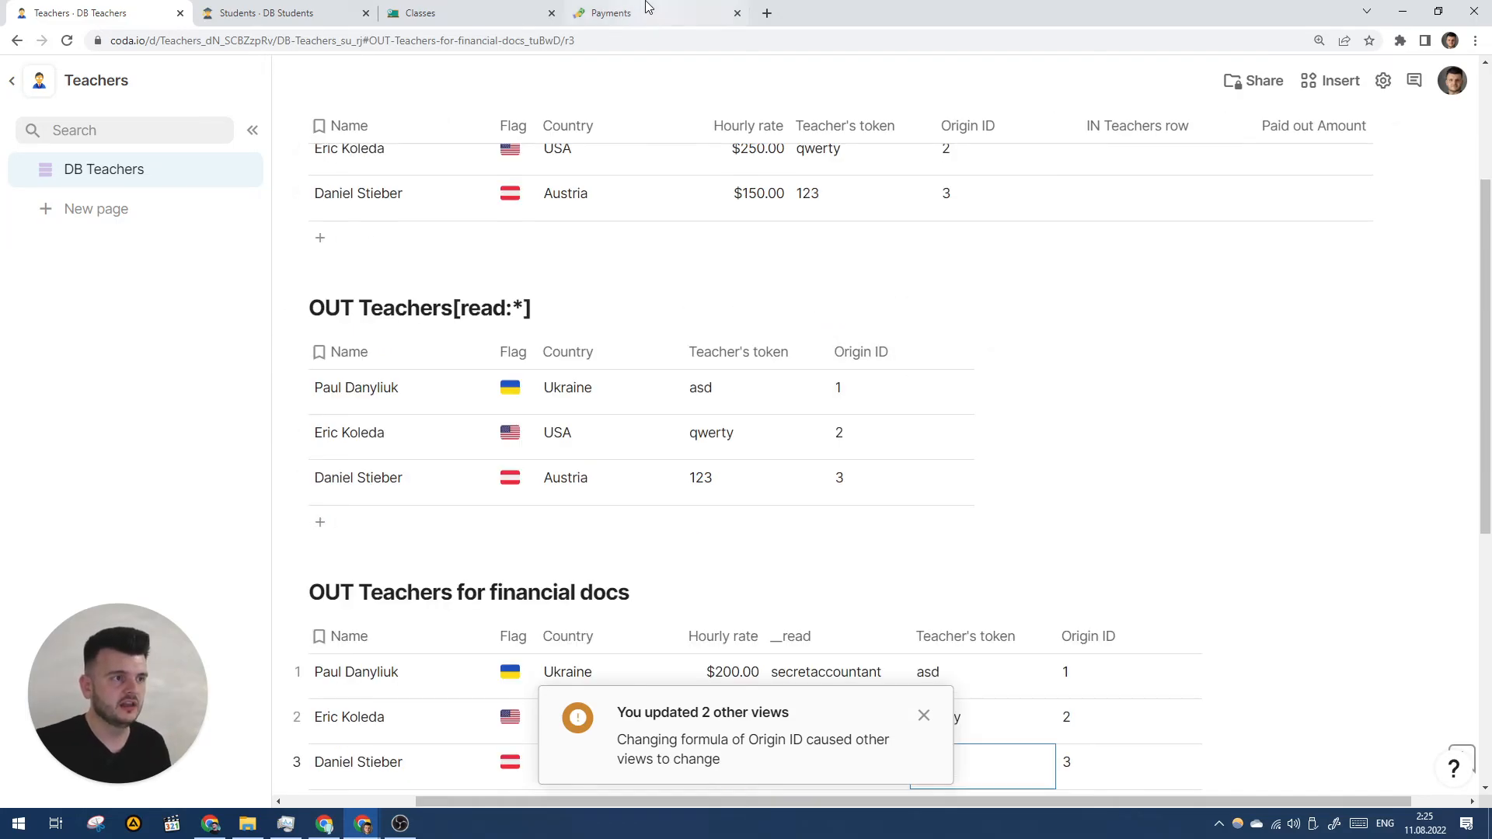
click(621, 12)
scroll(787, 484, down, 6)
click(101, 12)
scroll(876, 490, down, 8)
click(676, 397)
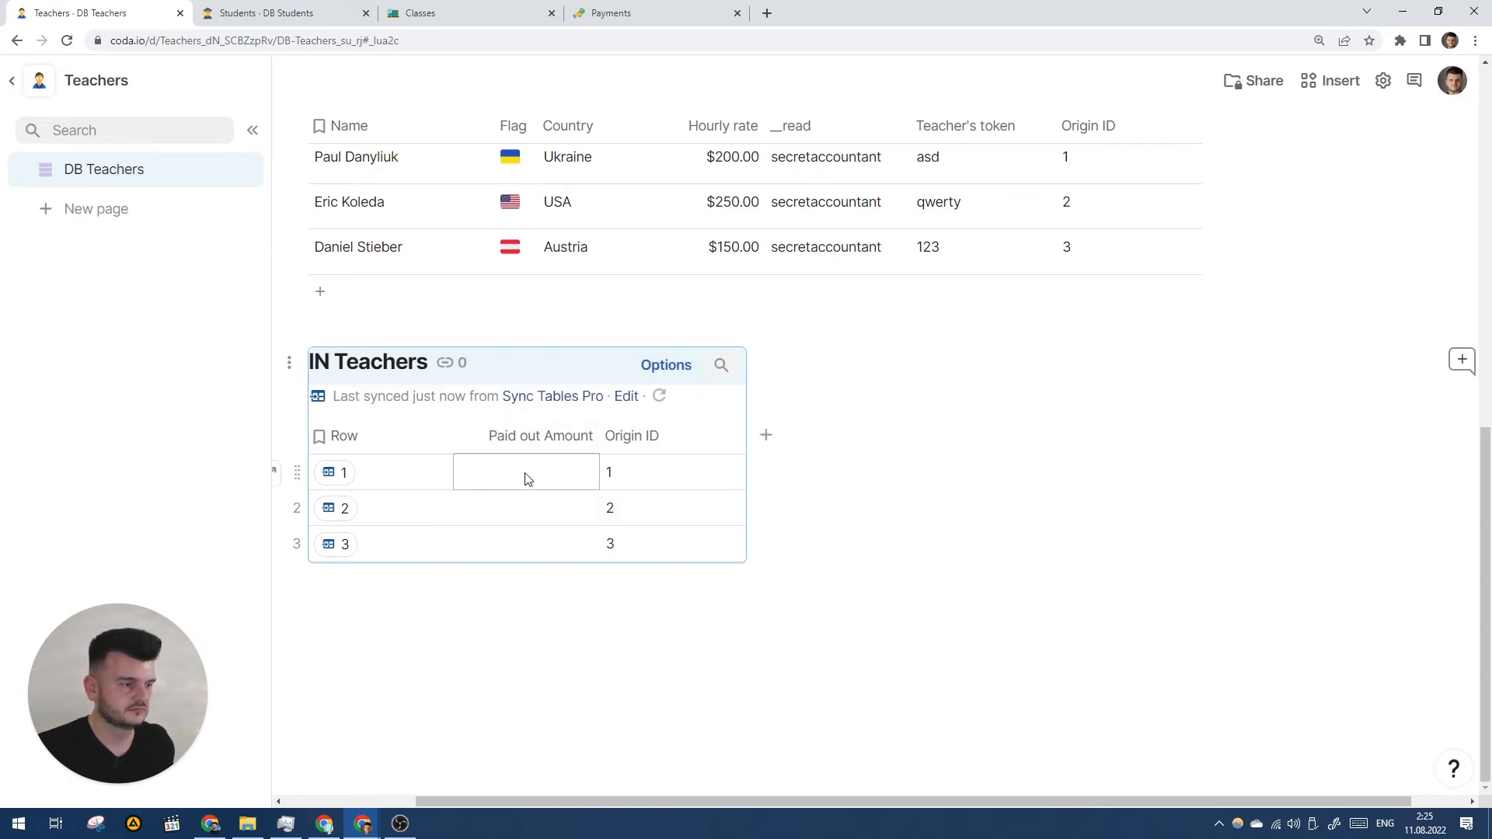
click(667, 11)
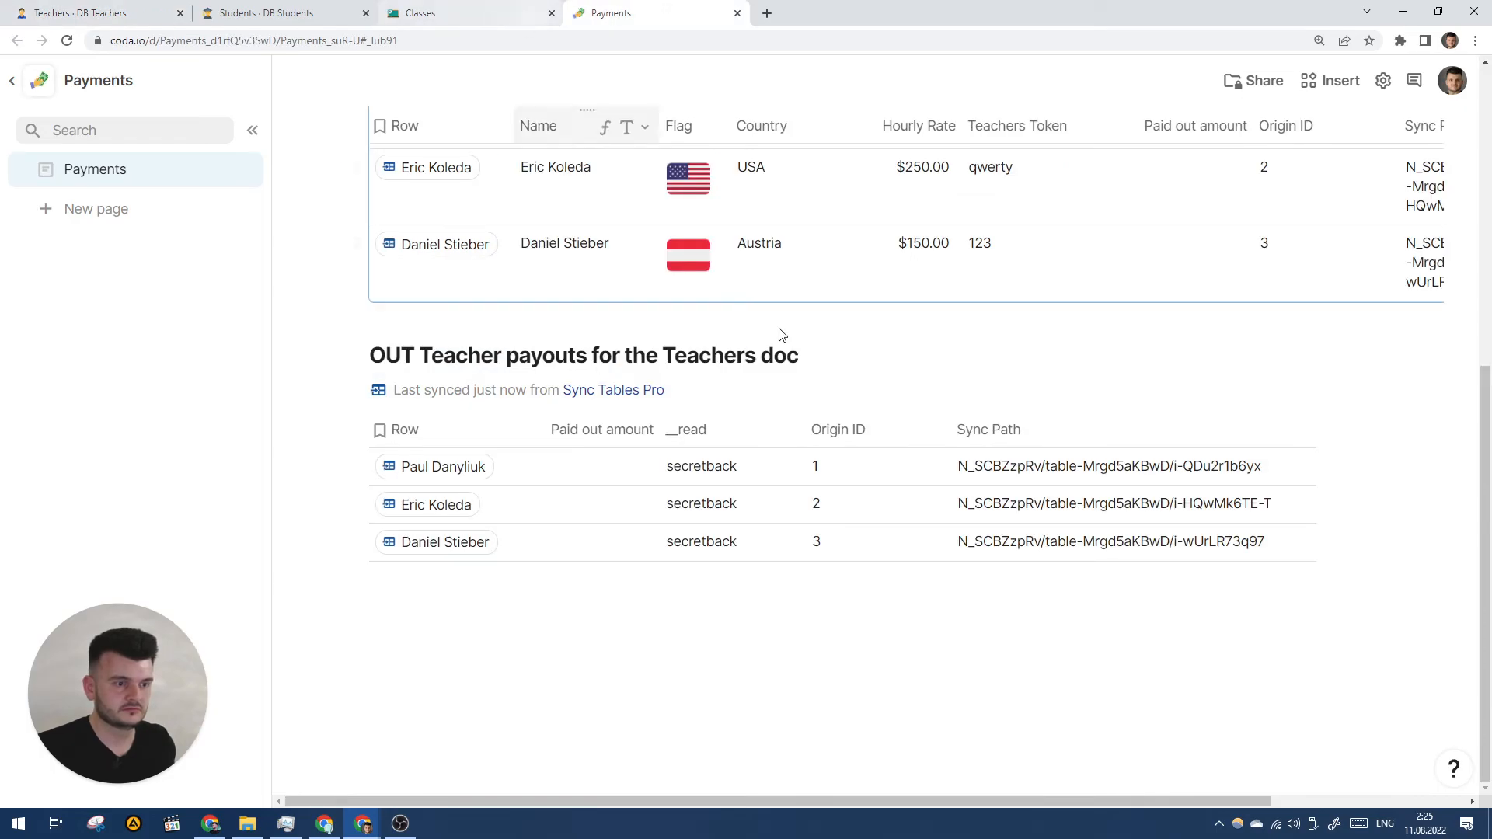
- In the Payments doc, select a teacher's Paid out amount cell
scroll(544, 429, right, 3)
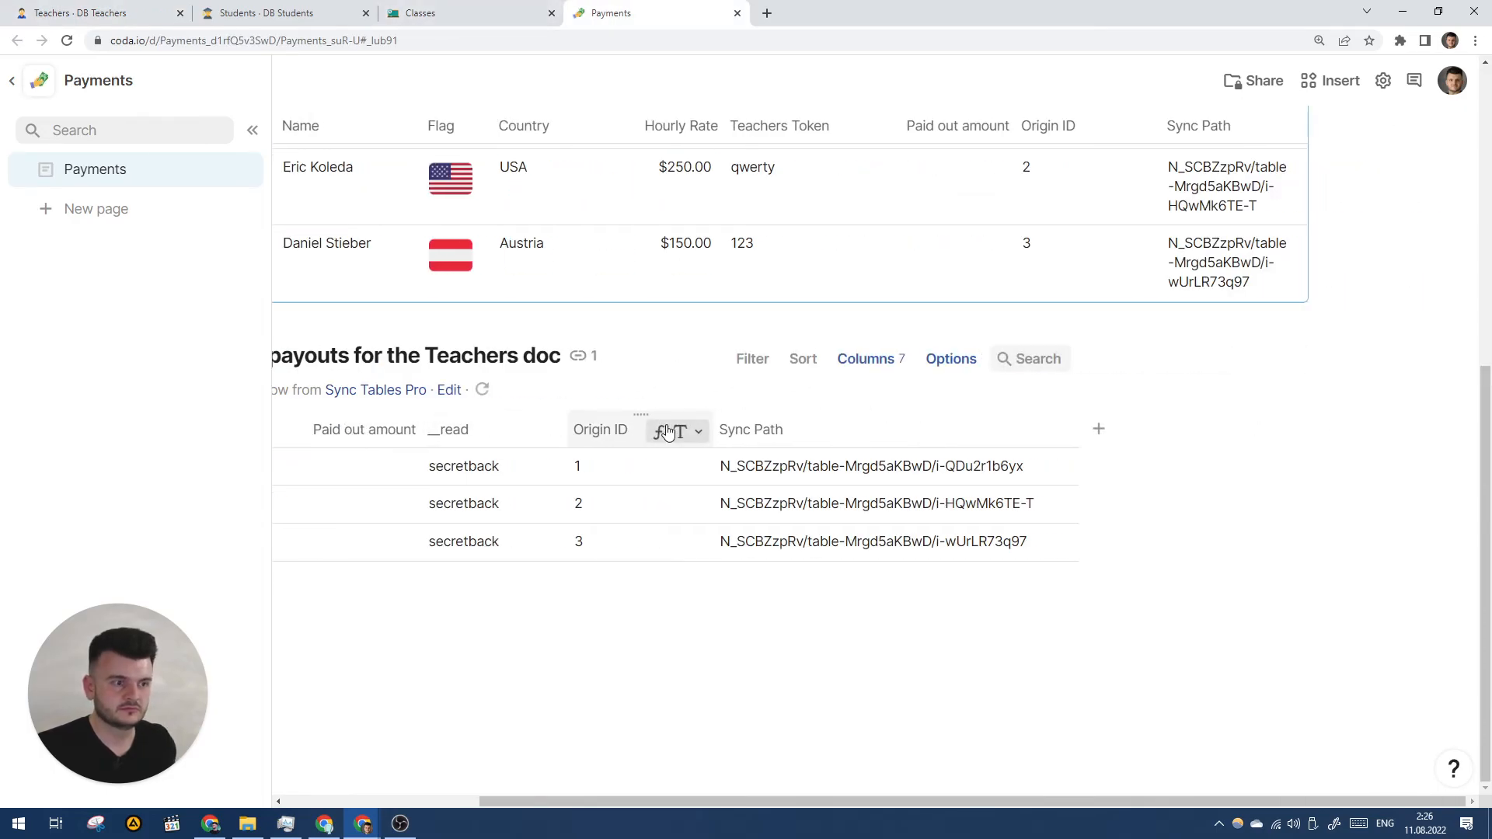
scroll(677, 429, left, 1)
scroll(699, 433, up, 5)
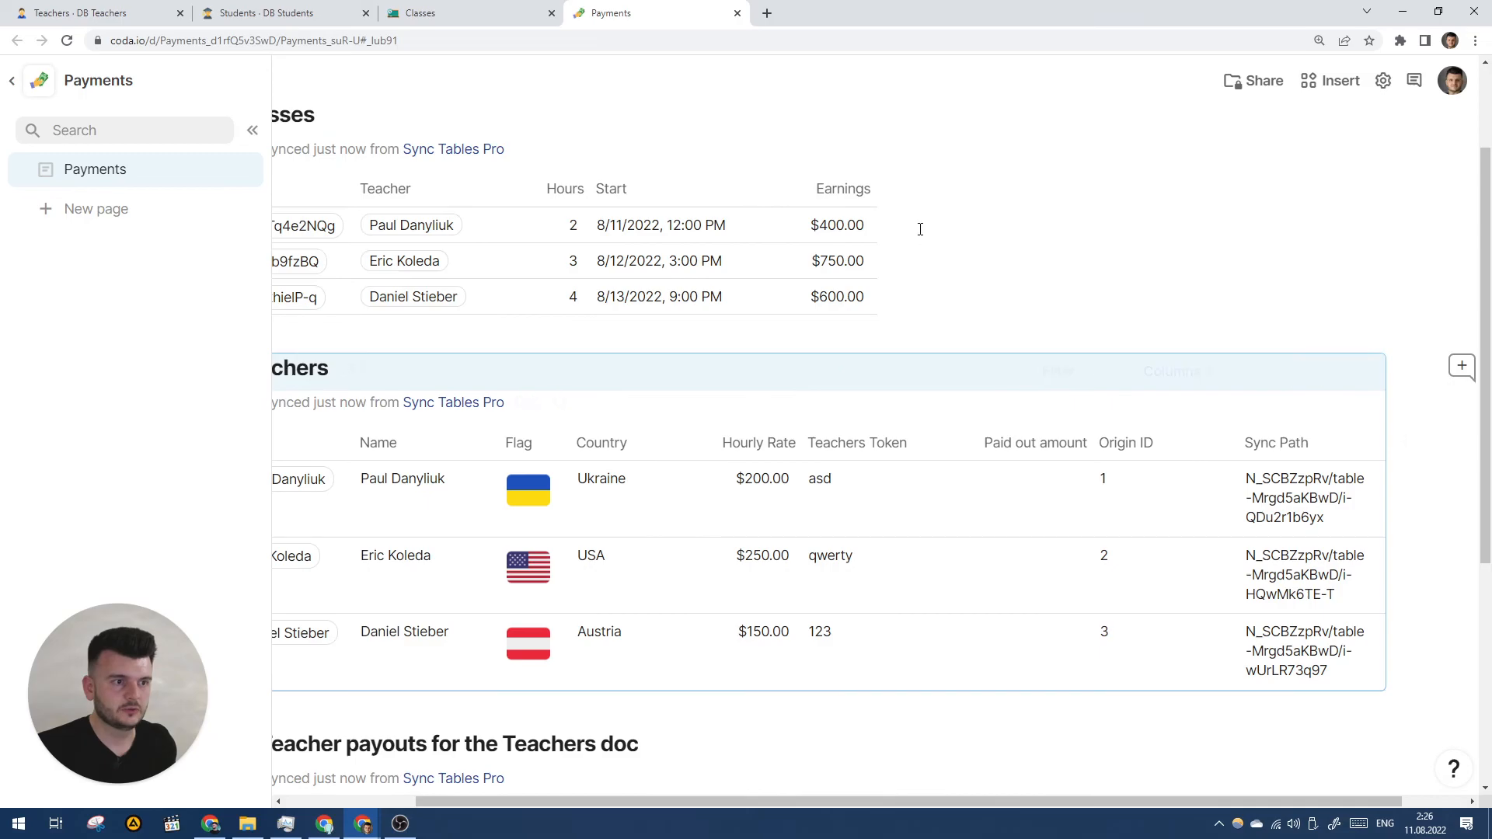
scroll(923, 238, left, 2)
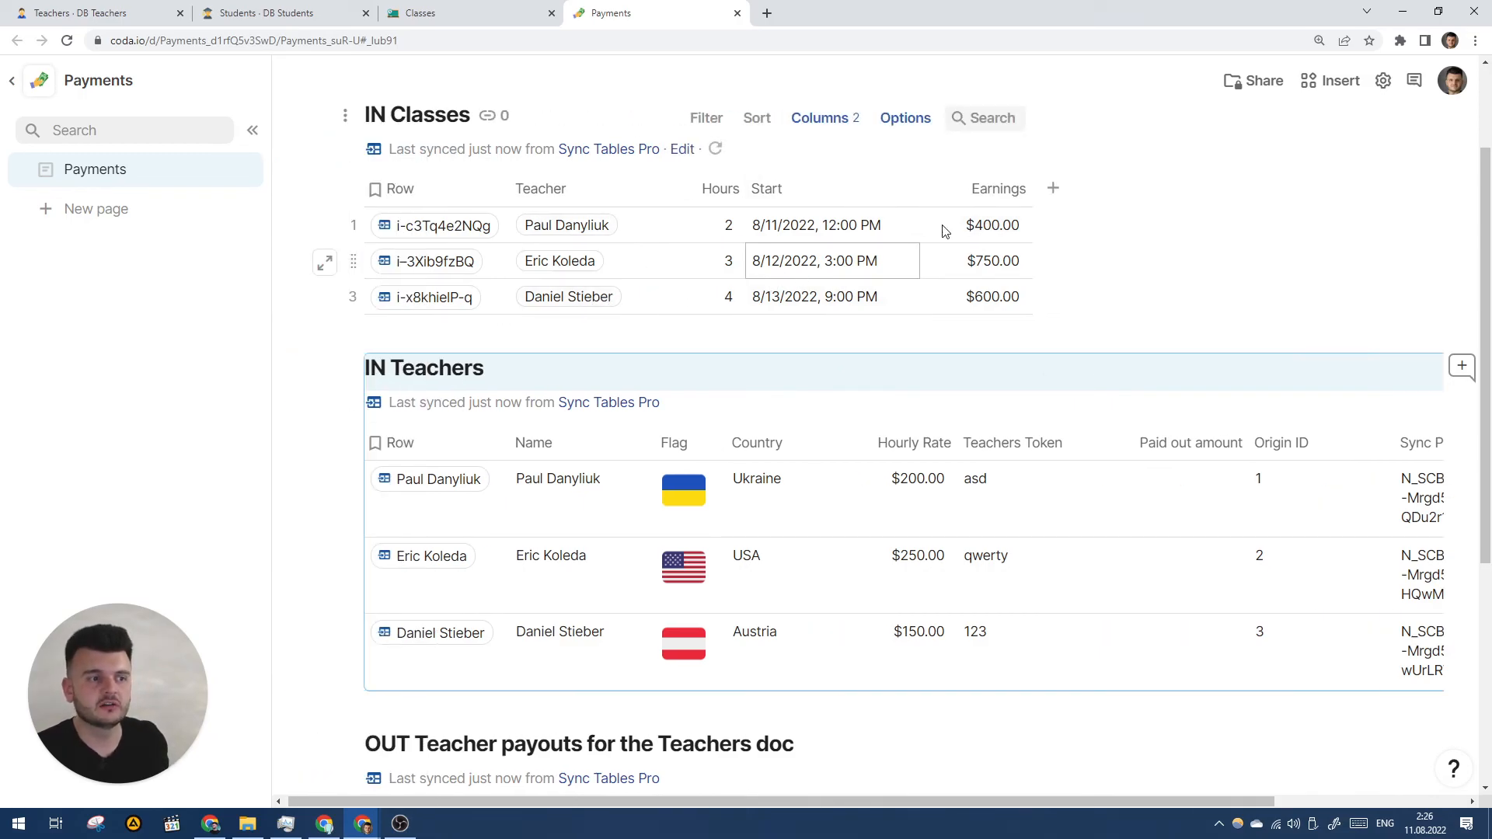
scroll(777, 389, down, 5)
click(593, 459)
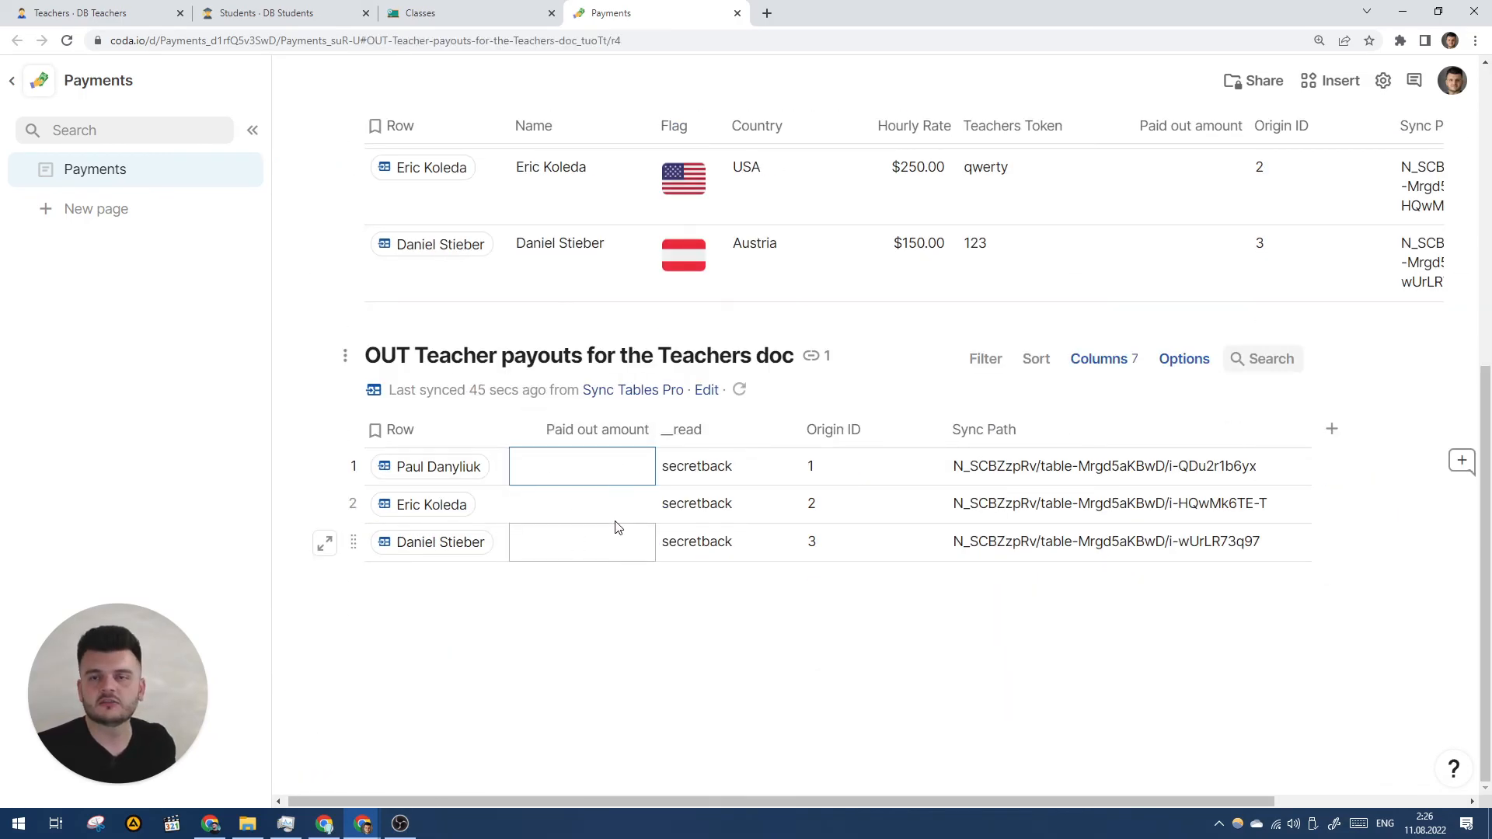
- In the Teachers doc, verify DB Teachers' IN Teachers row column links rows 1, 2 and 3
key(ctrl+shift+Tab)
key(ctrl+shift+Tab)
key(ctrl+shift+Tab)
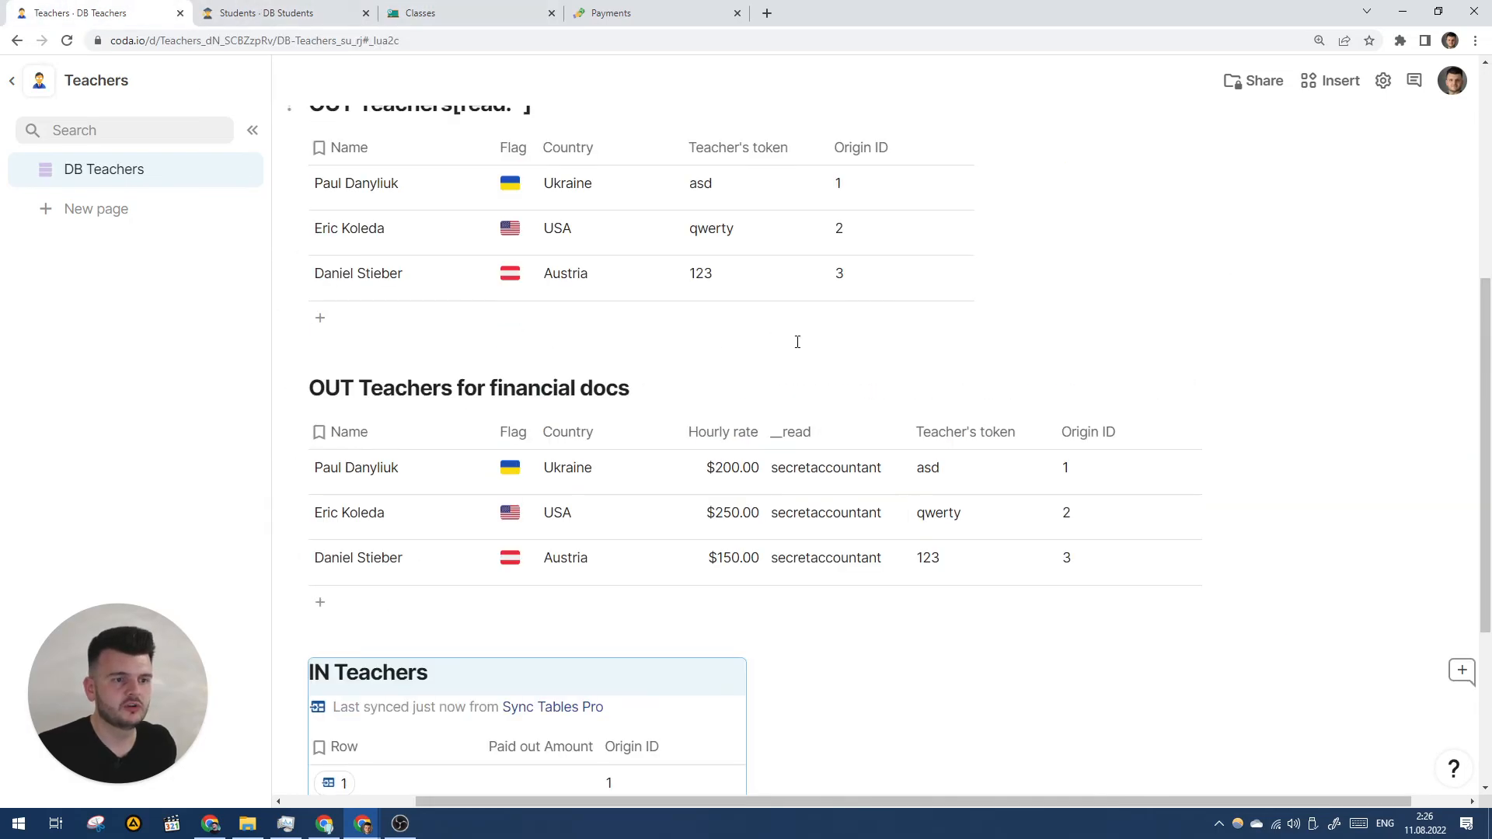
scroll(795, 340, up, 5)
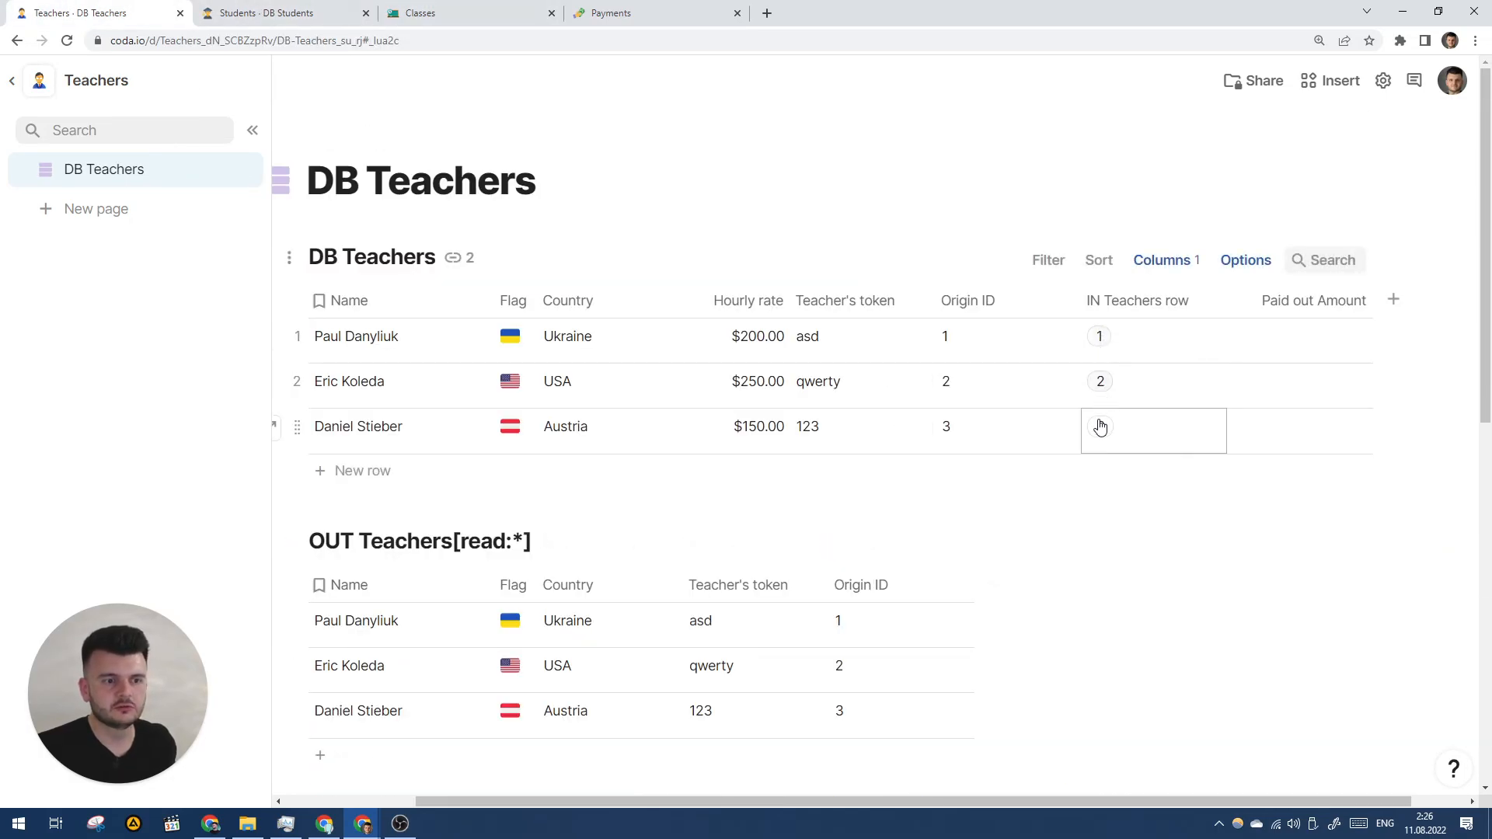
scroll(687, 527, down, 5)
scroll(622, 544, down, 2)
scroll(1150, 404, up, 8)
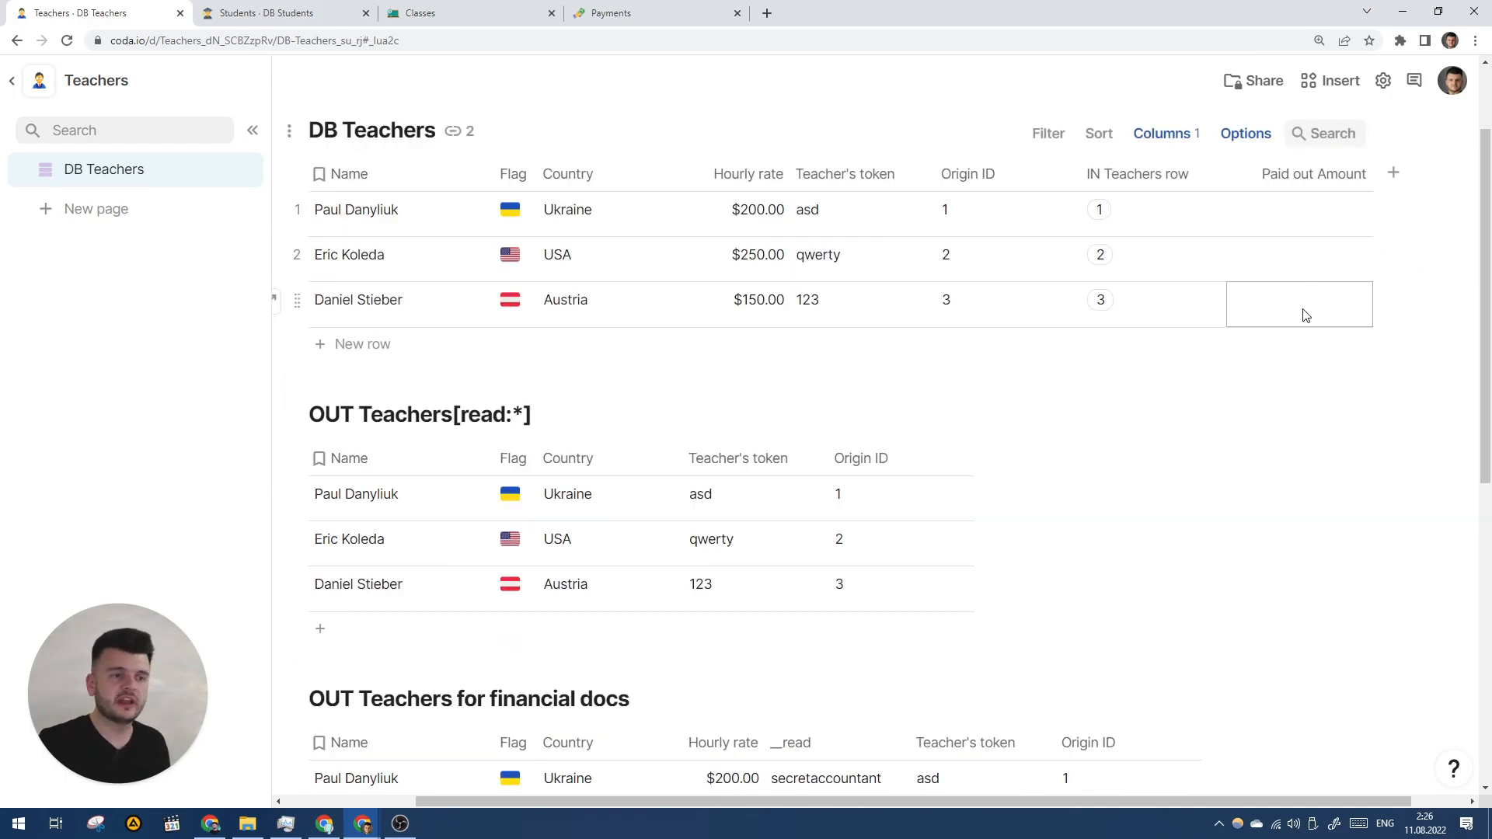
scroll(956, 365, left, 2)
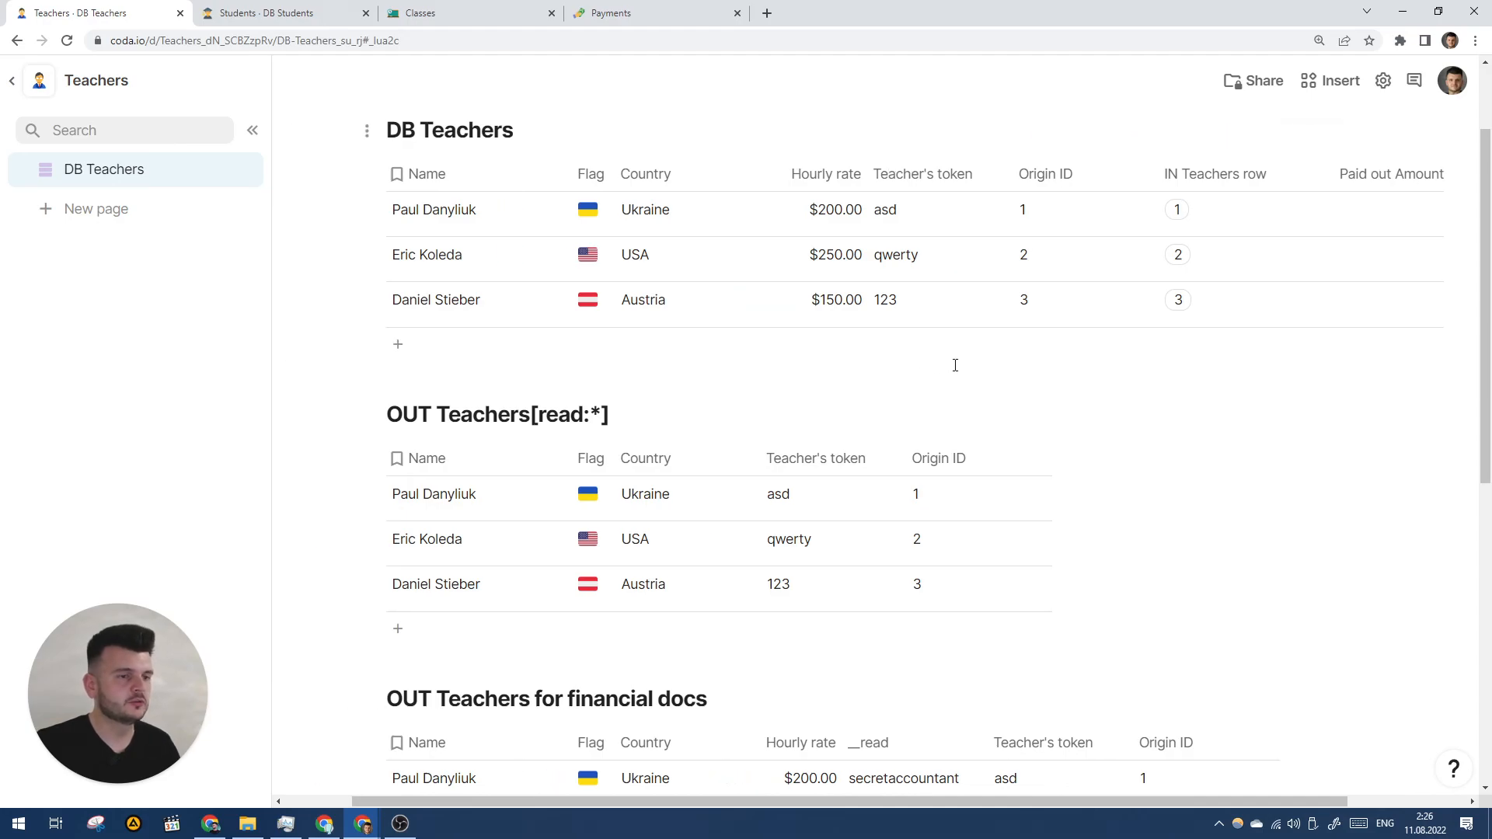
scroll(985, 319, down, 7)
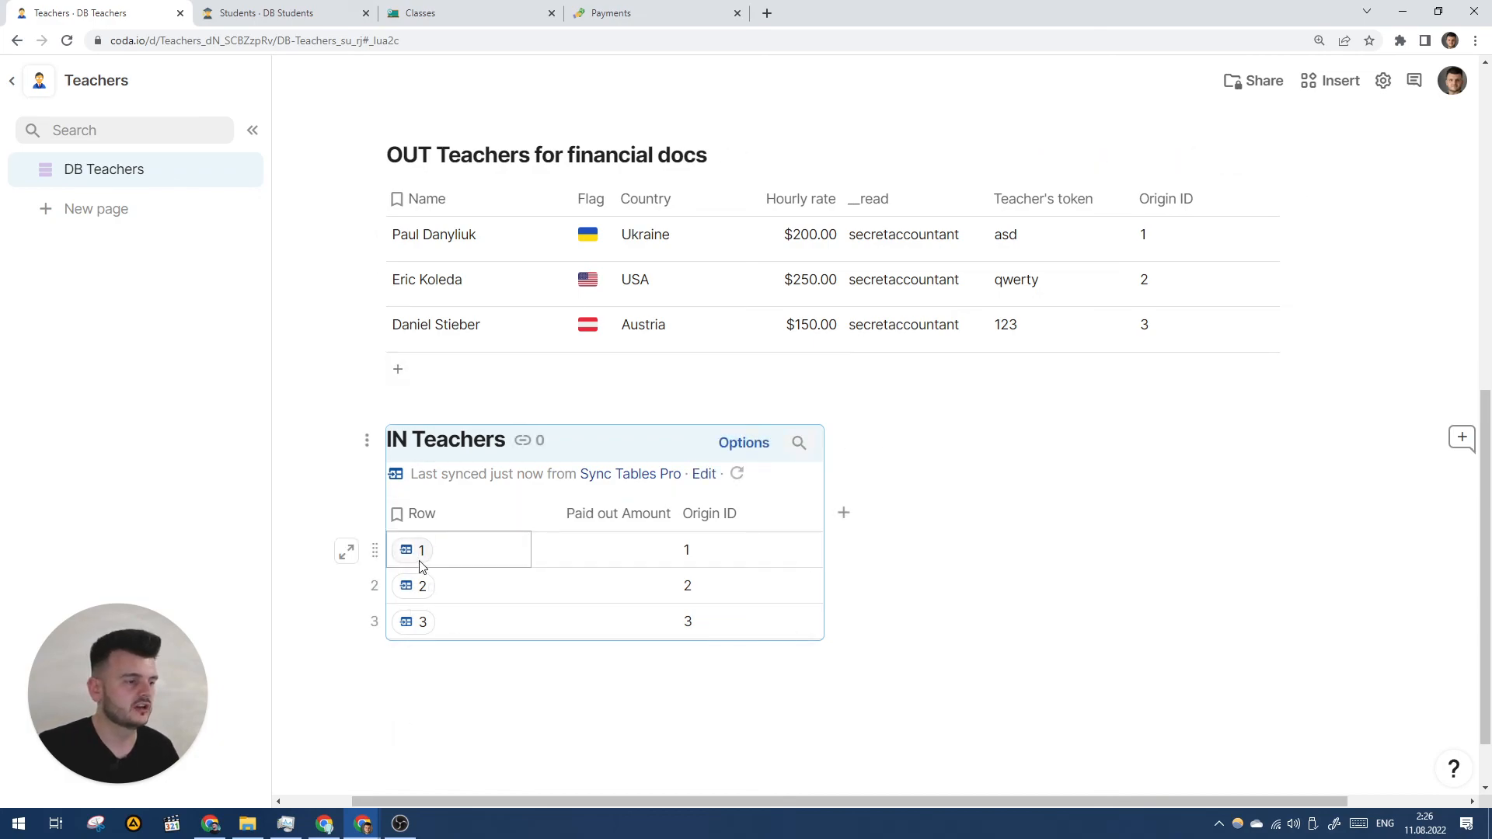
mouse_move(418, 561)
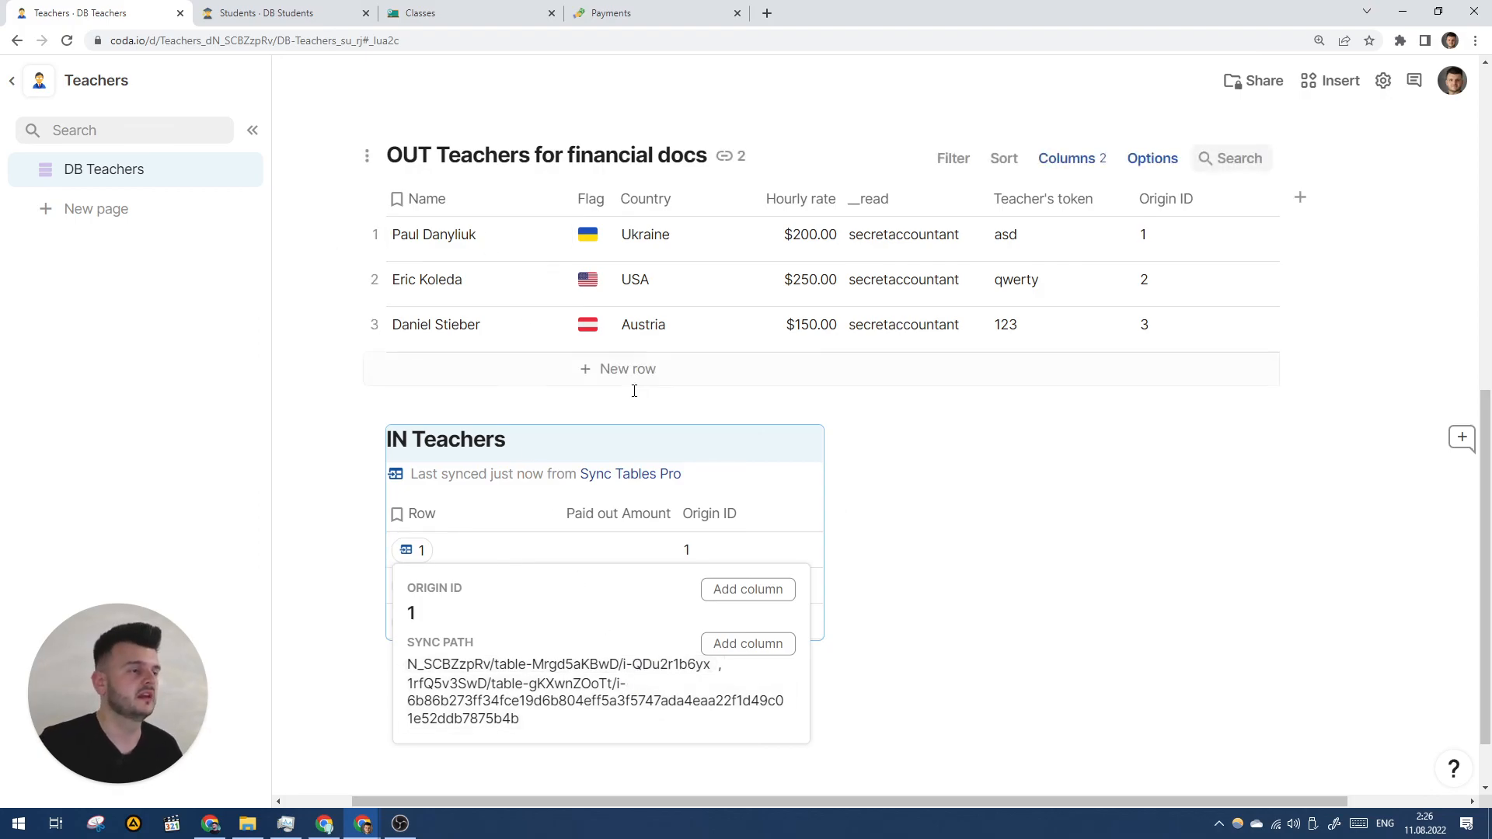
scroll(627, 389, up, 4)
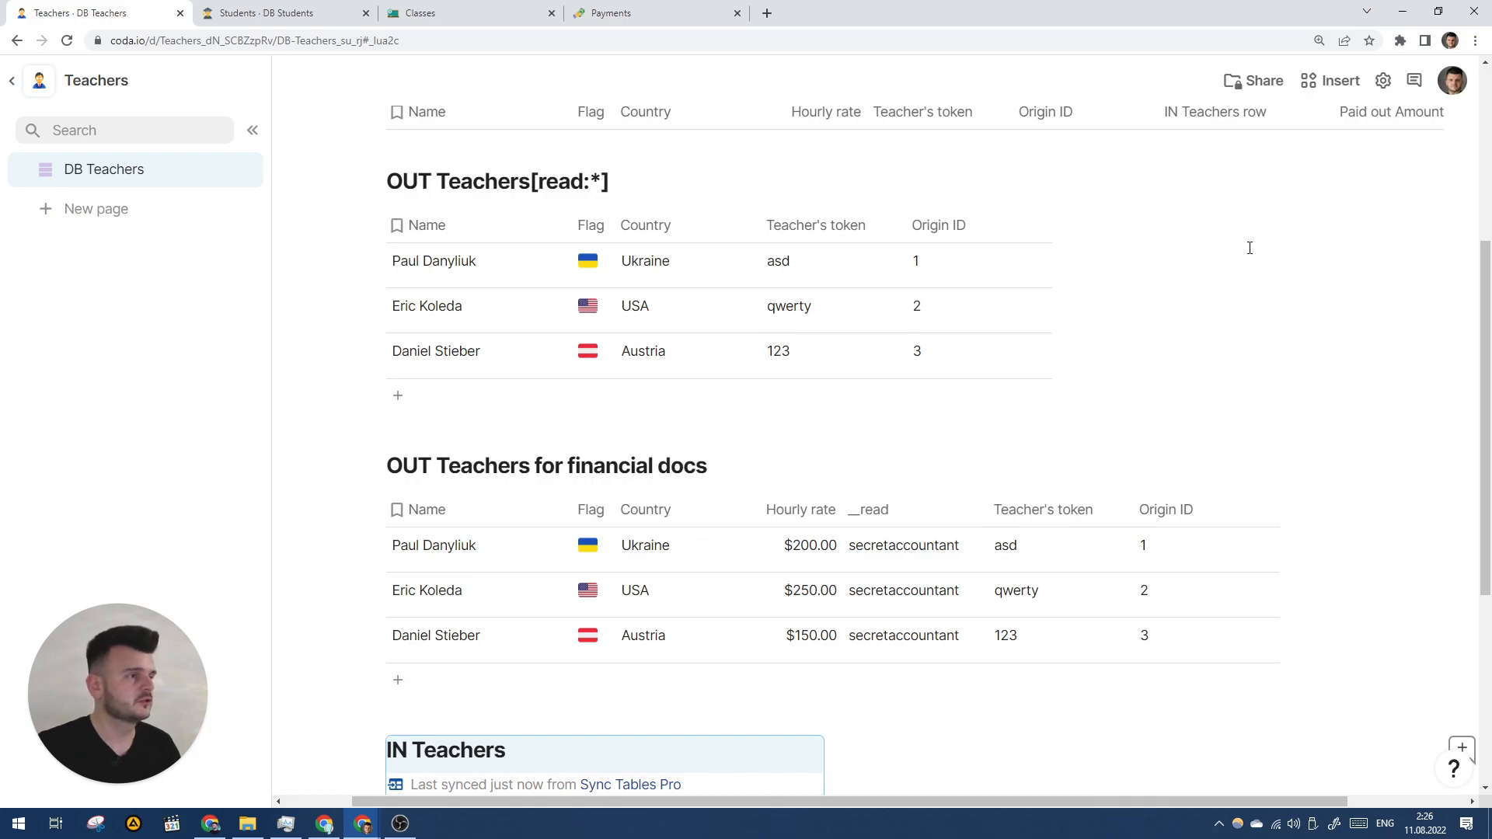